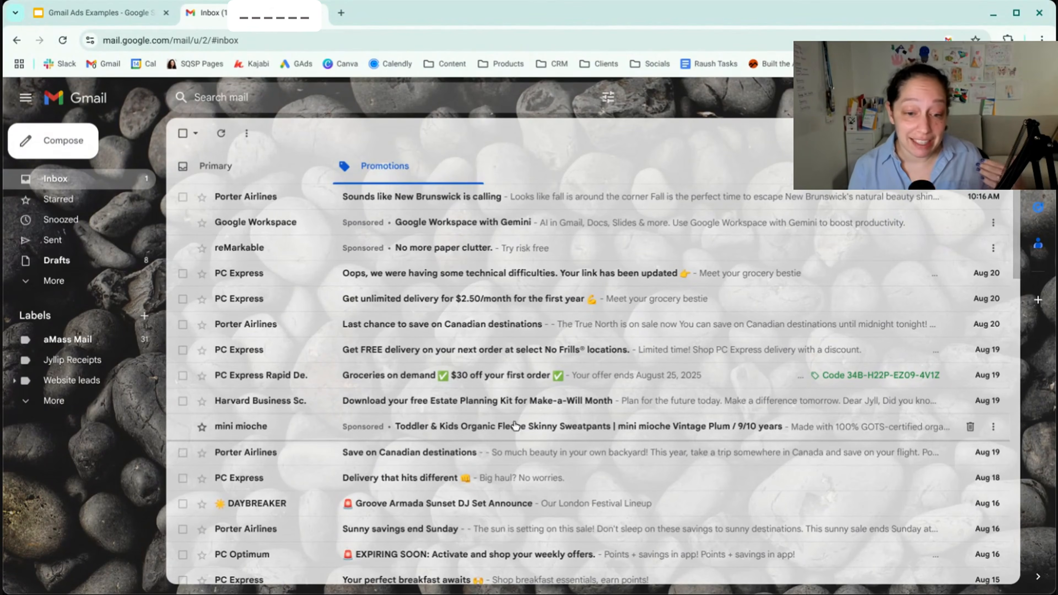
- Open the sponsored Google Workspace and reMarkable messages in Promotions, examine each expanded ad, and return to the inbox
left_click(530, 225)
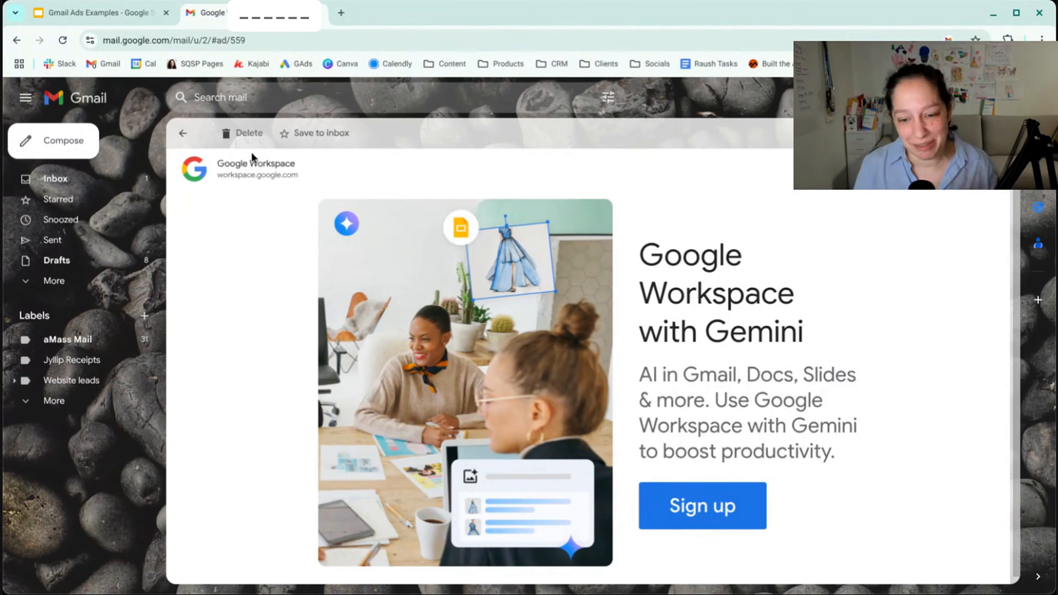
left_click(183, 134)
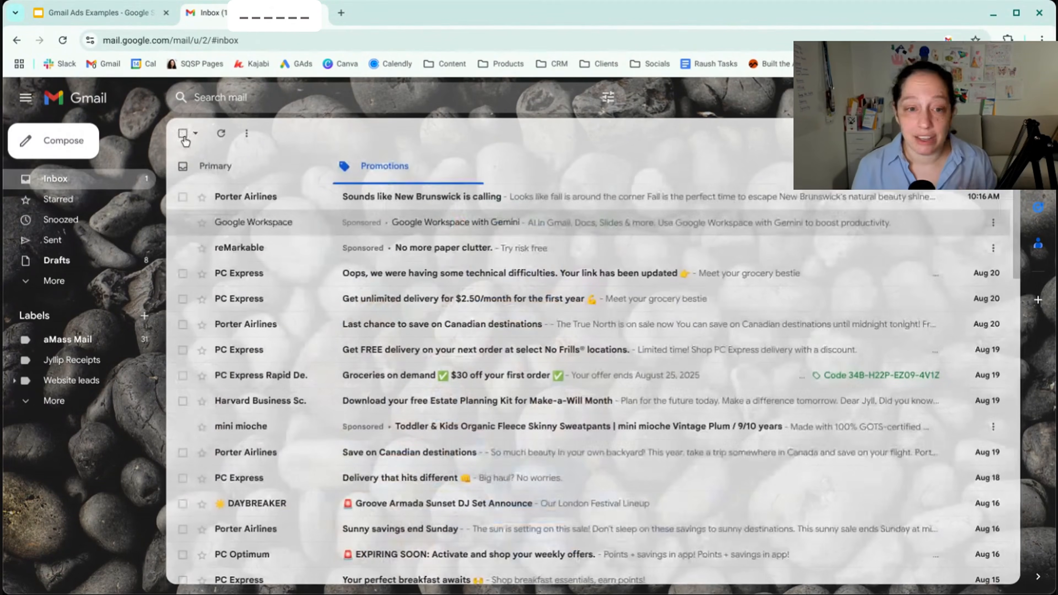
left_click(454, 252)
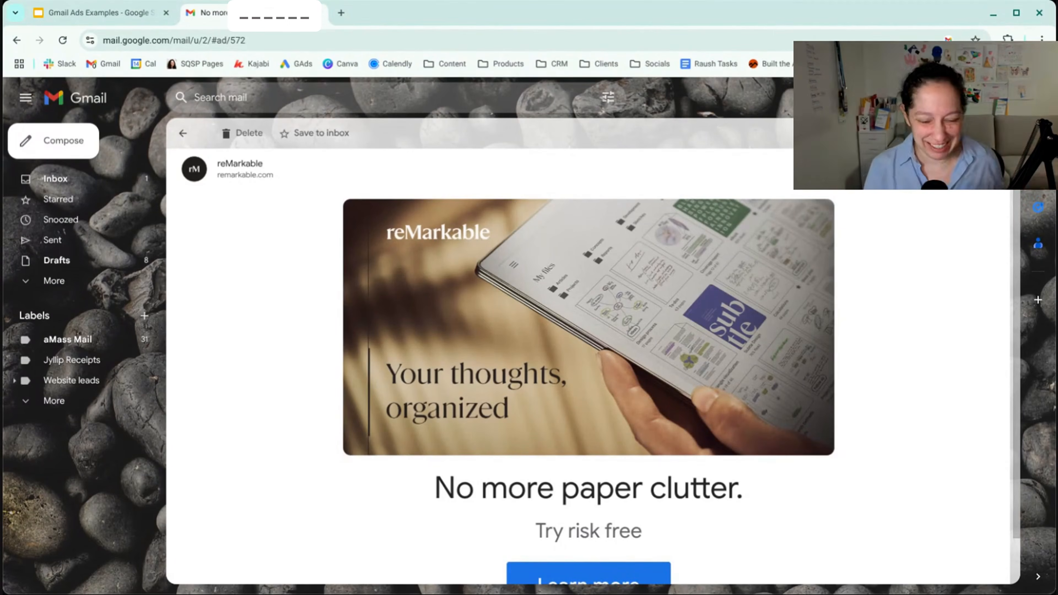
scroll(435, 353, "down", 1)
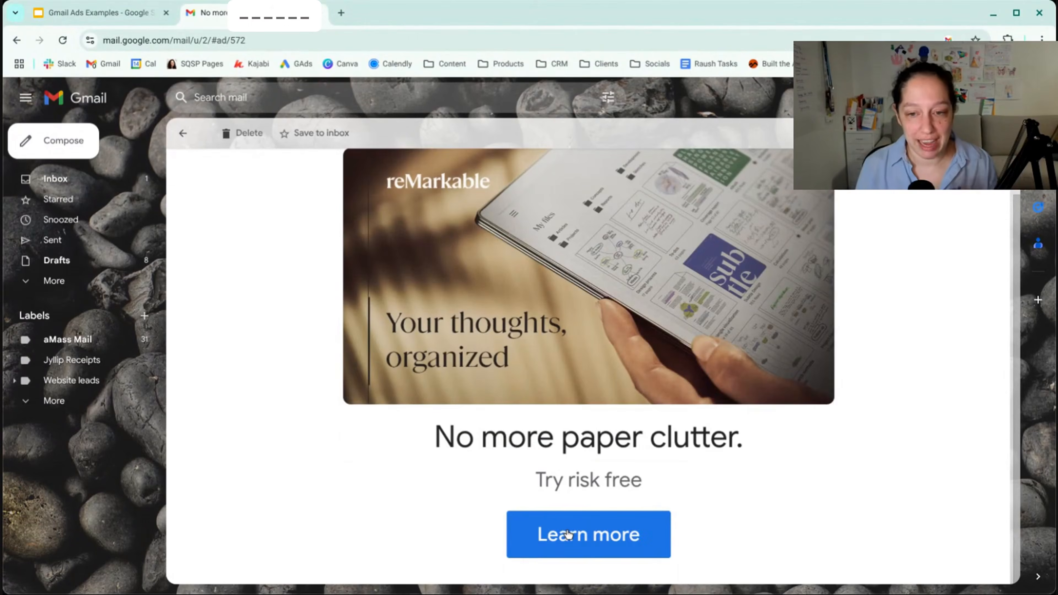
scroll(569, 534, "up", 1)
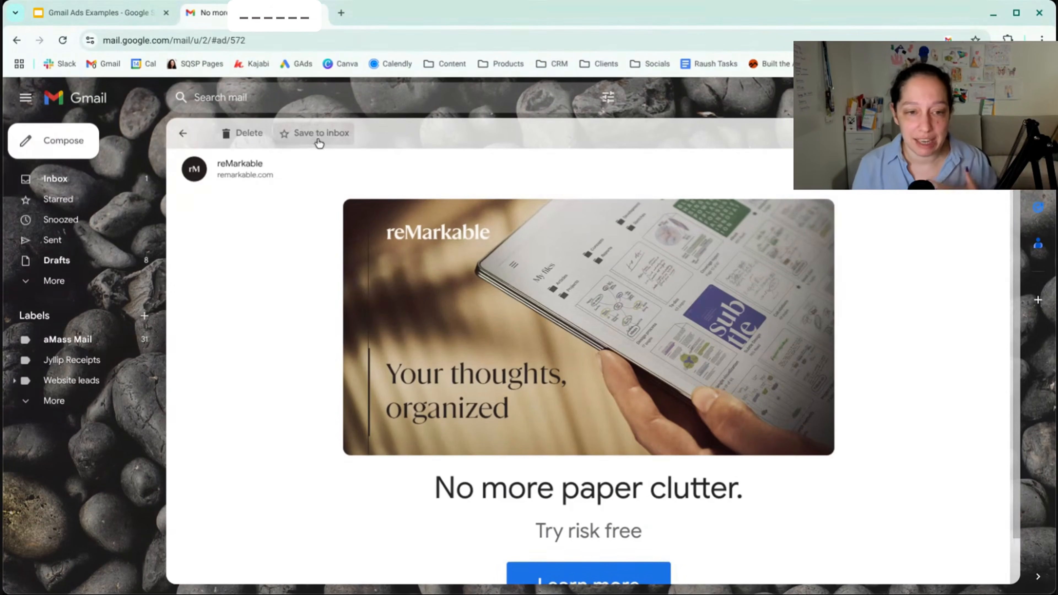
left_click(250, 135)
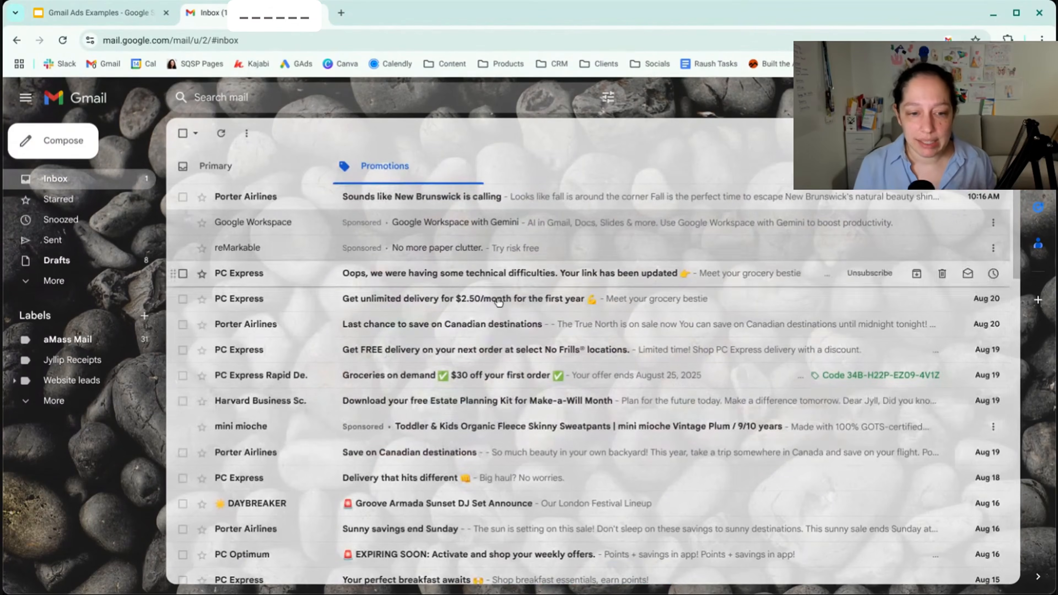
- Open the sponsored mini mioche message, examine its product grid through to the Browse more link, and return to the inbox
left_click(518, 430)
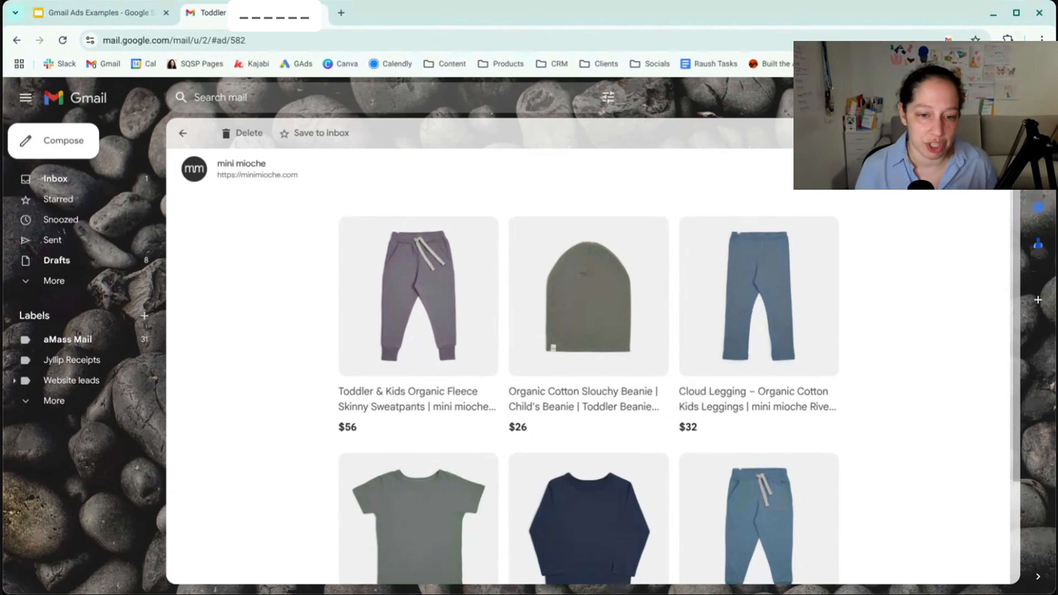
scroll(588, 367, "down", 3)
scroll(589, 367, "up", 3)
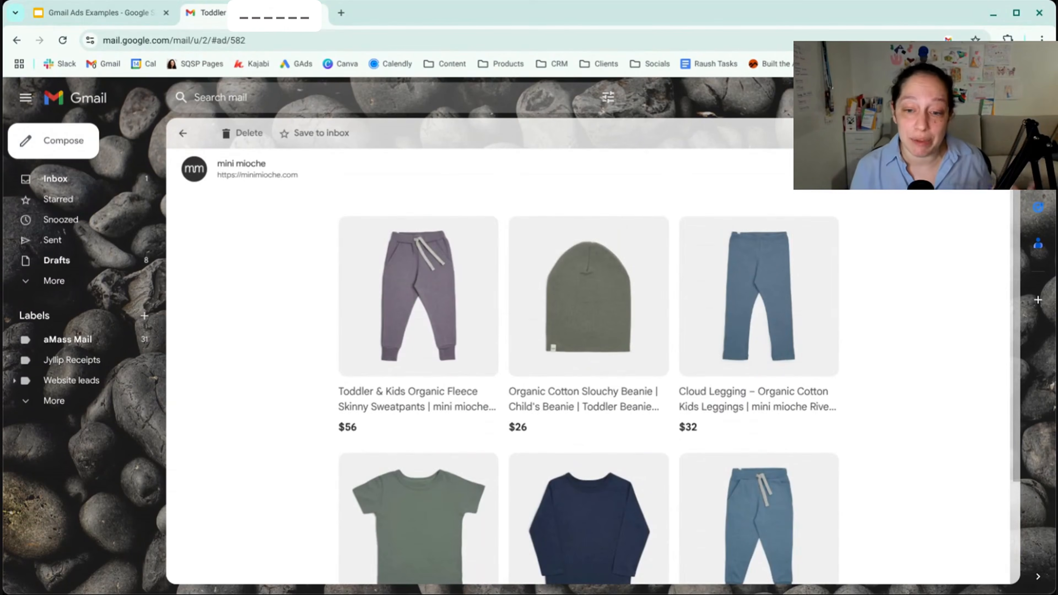
scroll(882, 421, "down", 3)
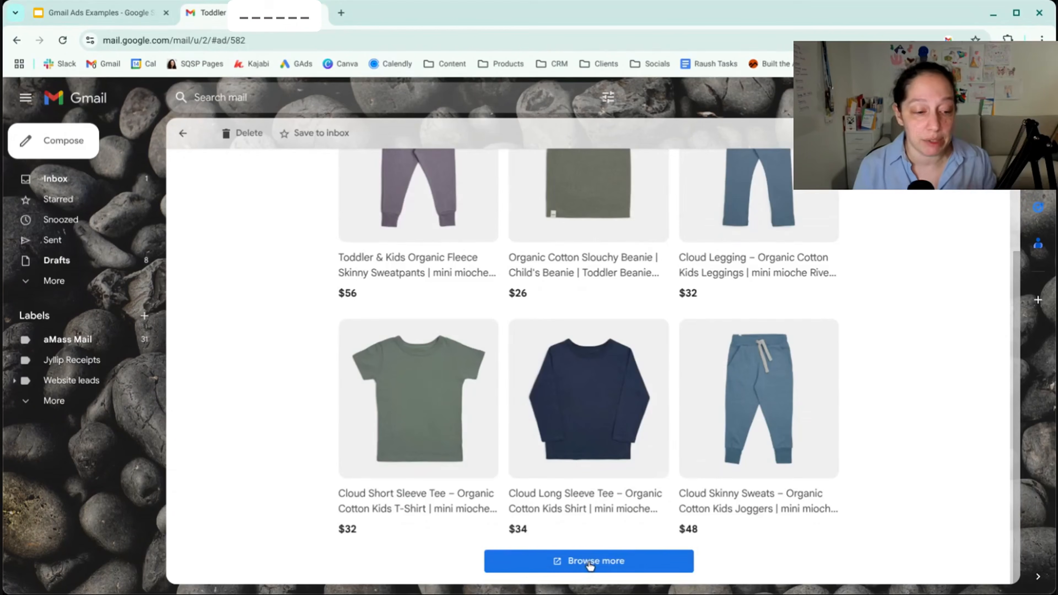
scroll(590, 565, "up", 3)
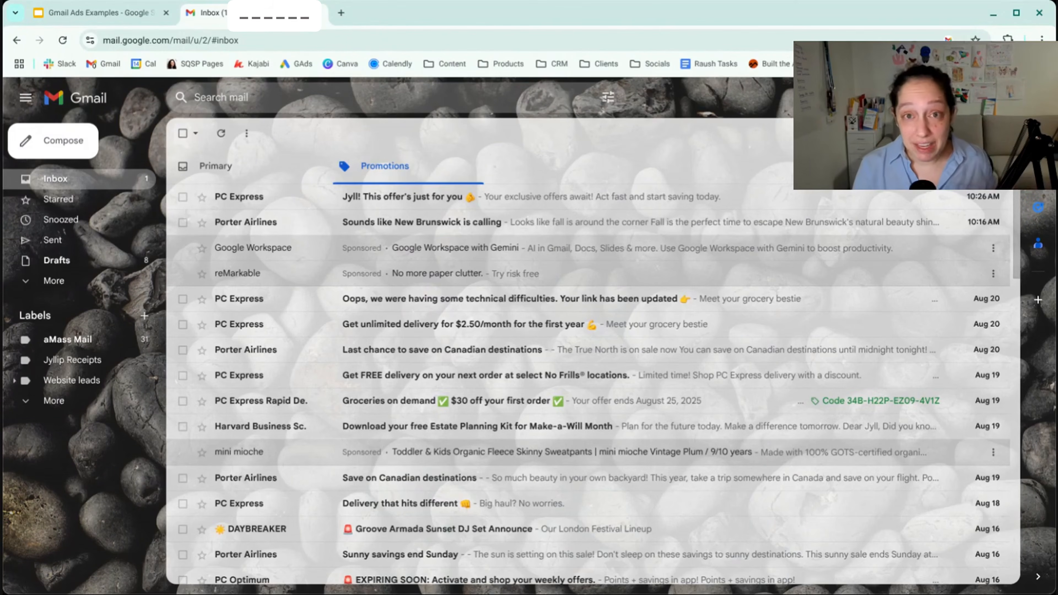
- View the advertiser details and the reasons for seeing the sponsored Google Workspace ad in My Ad Center, closing it when finished
left_click(993, 249)
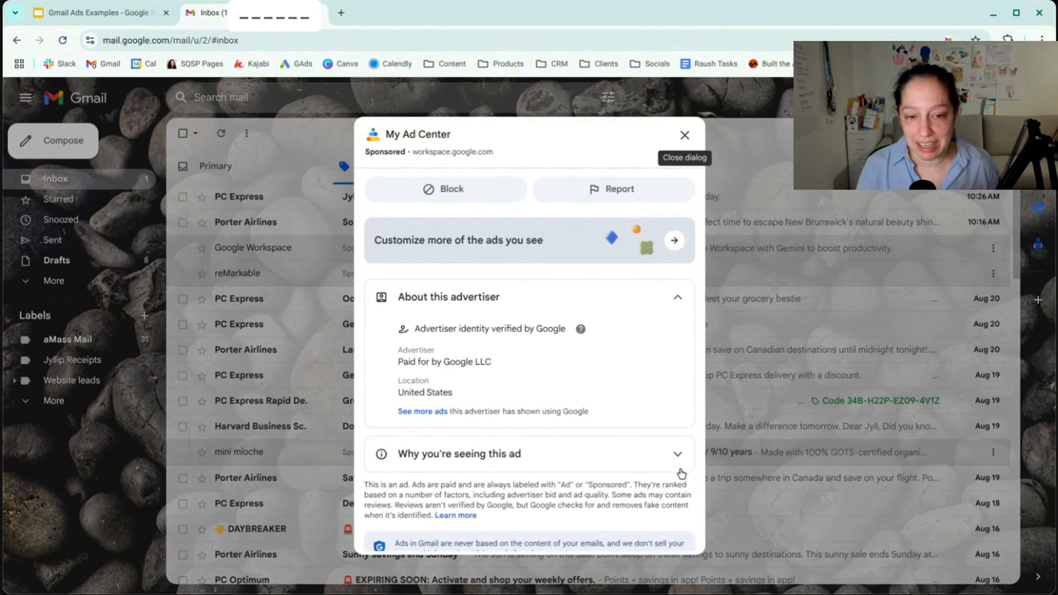
left_click(677, 454)
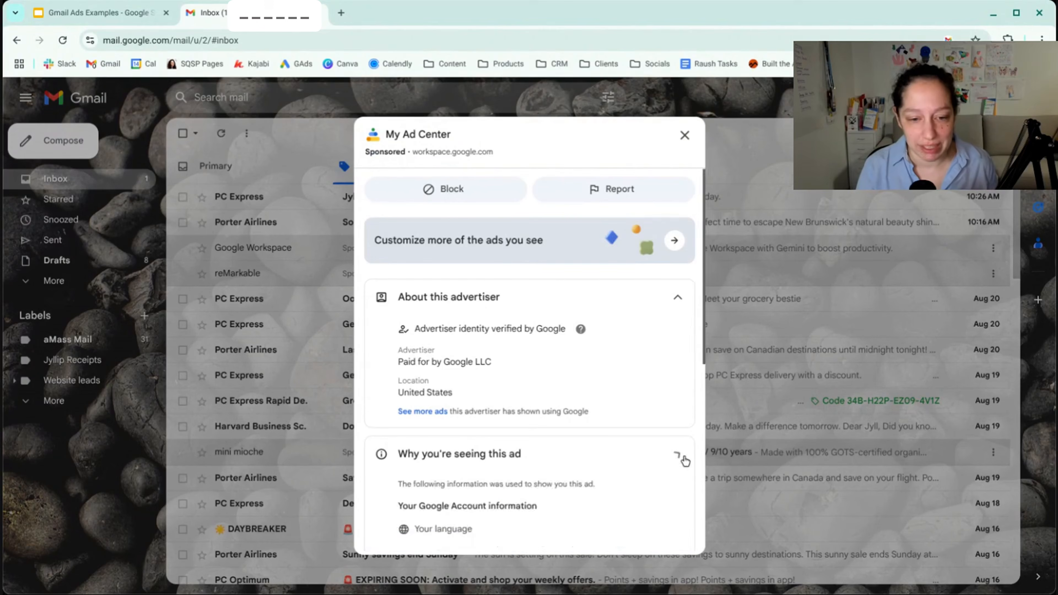
scroll(685, 460, "down", 6)
scroll(685, 461, "up", 1)
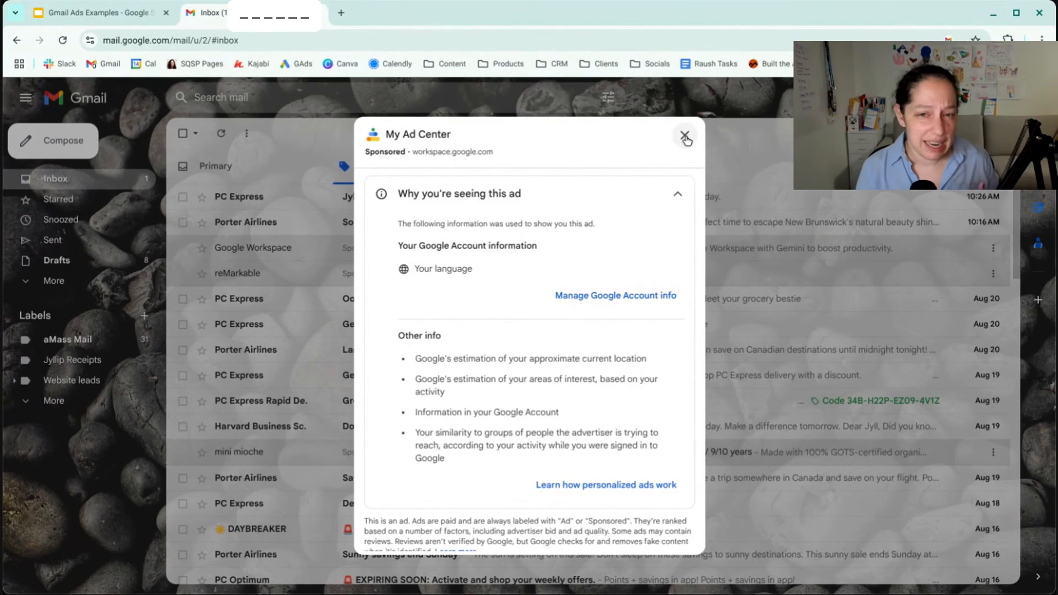
left_click(684, 135)
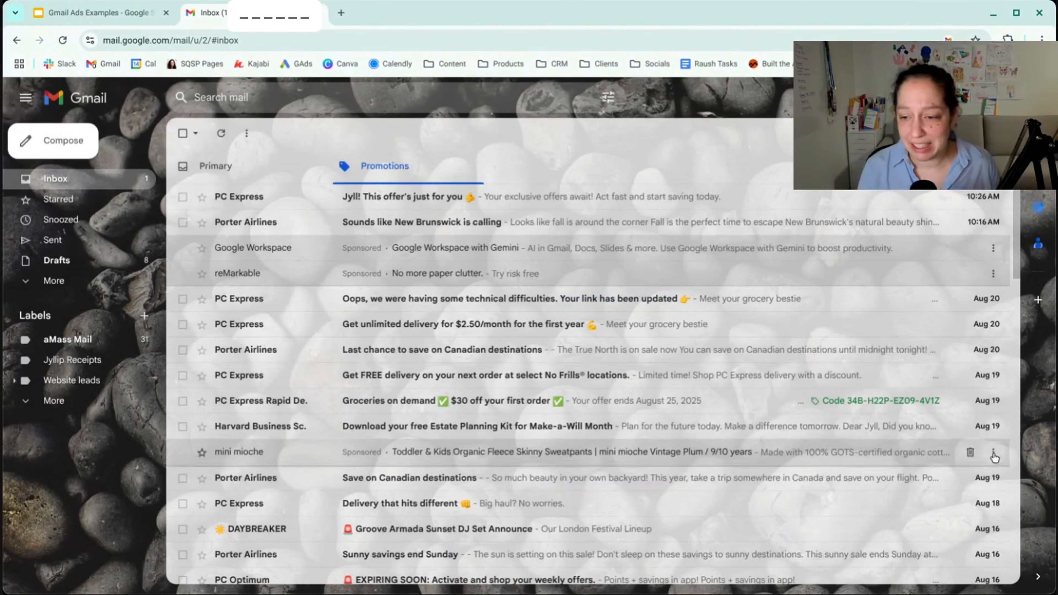
- View the advertiser details for the sponsored mini mioche ad and expand the explanation of why it is shown
left_click(994, 453)
scroll(600, 339, "down", 3)
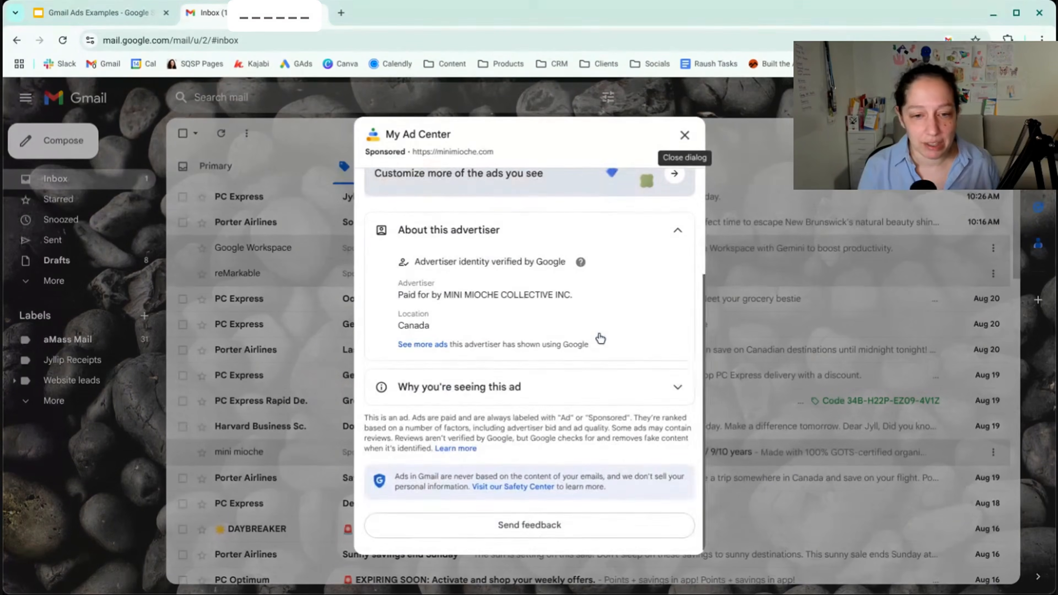
left_click(676, 389)
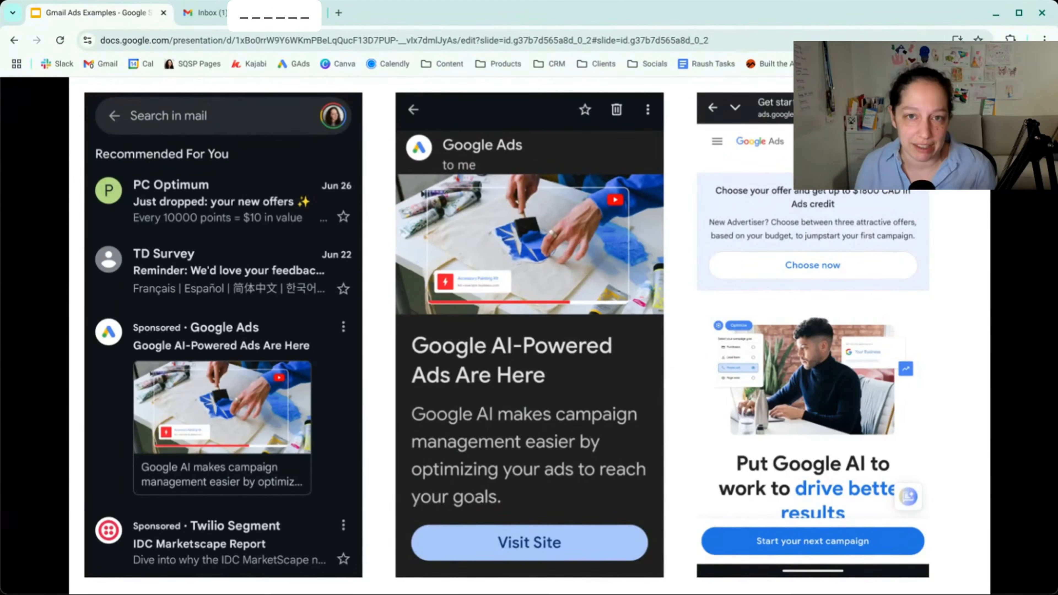
- Review the mobile Gmail ad examples across the slides of the Gmail Ads Examples presentation
key("Left")
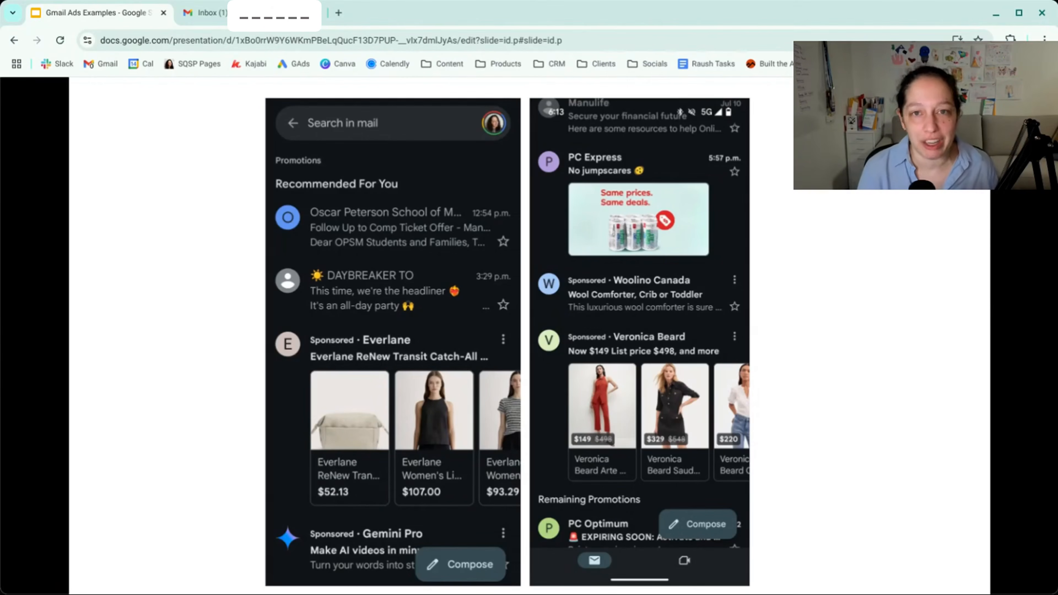
key("Right")
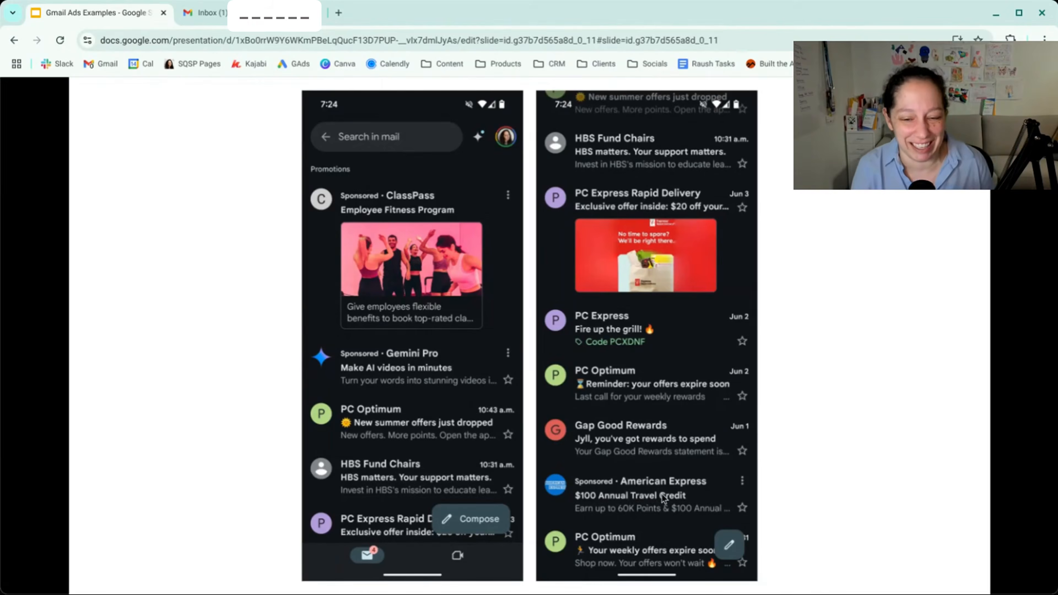
key("Right")
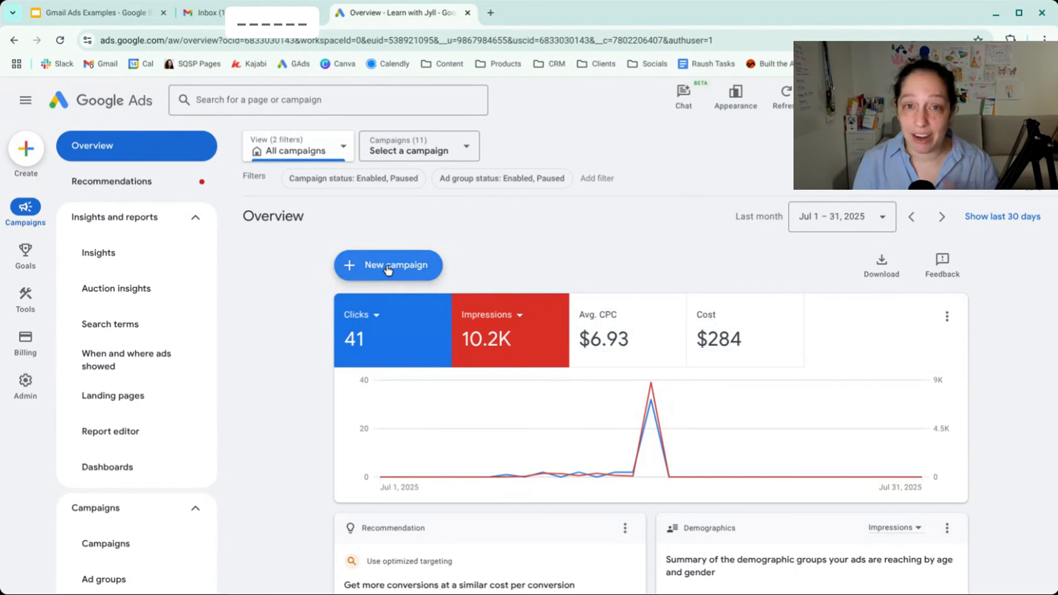
- Create a new Google Ads campaign without guidance and select Demand Gen as the campaign type
left_click(25, 151)
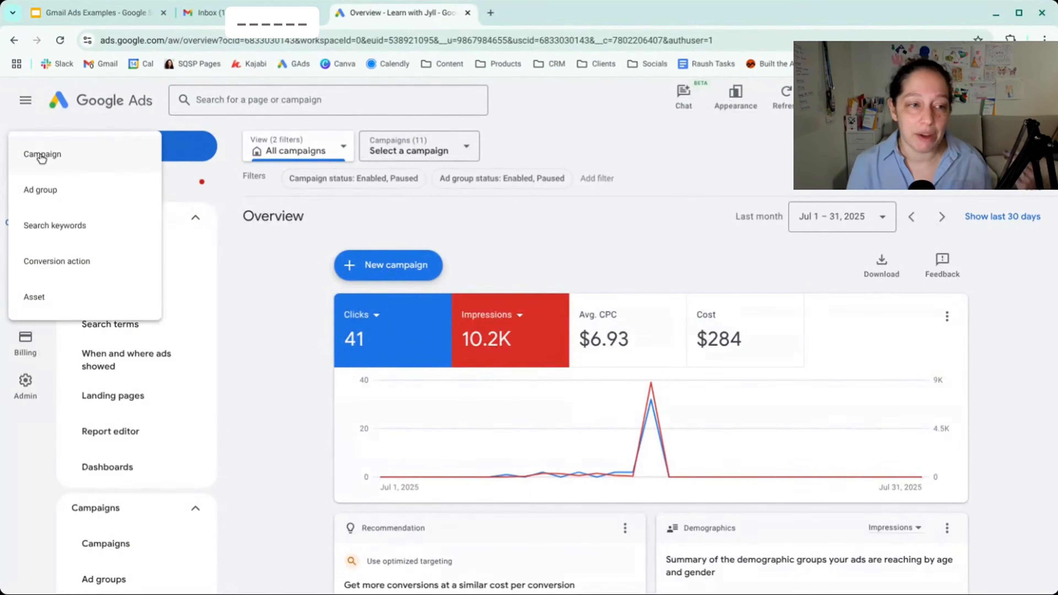
left_click(43, 158)
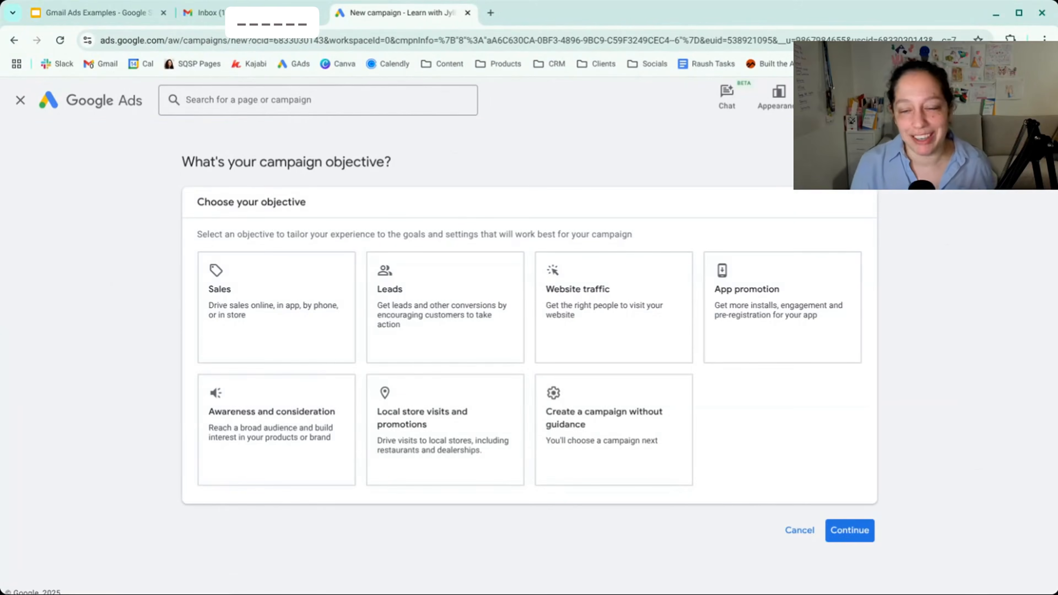
left_click(612, 441)
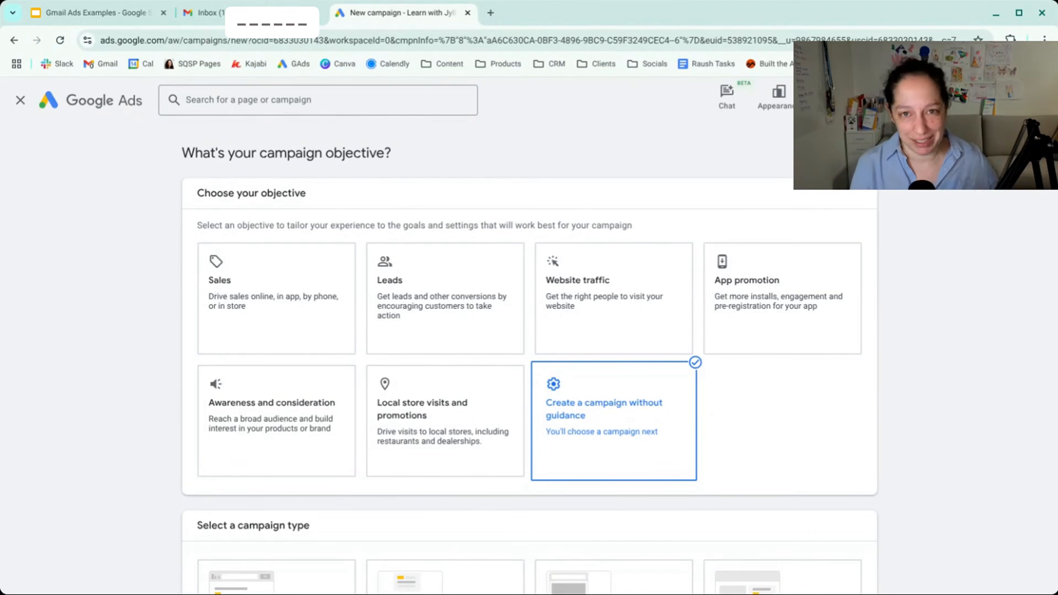
scroll(757, 382, "down", 7)
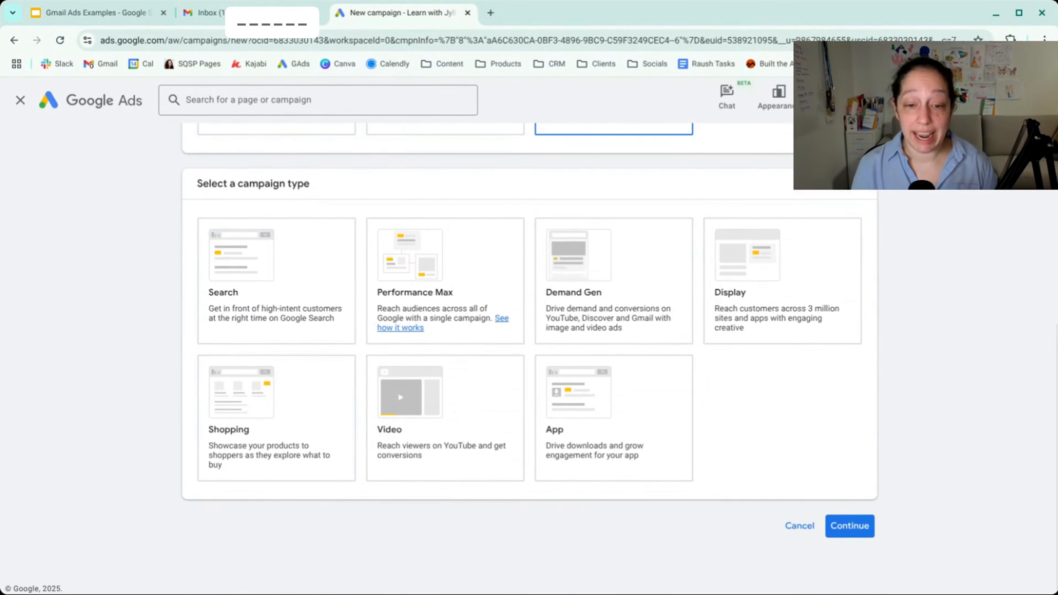
left_click(631, 309)
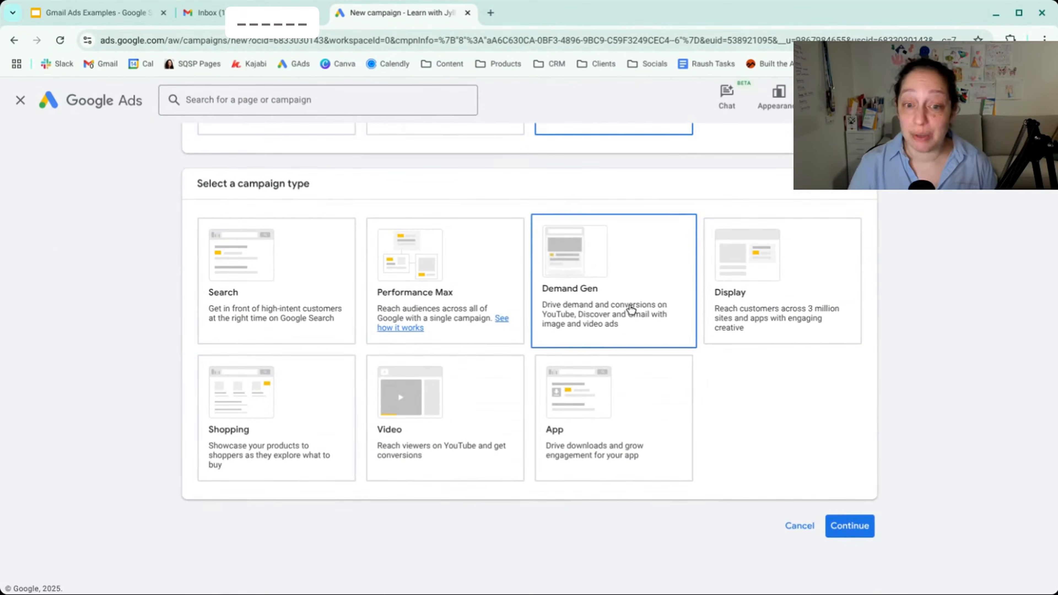
- Examine the additional conversion goals available and the removal option for the Add to cart goal, without changing the goals
scroll(631, 309, "down", 5)
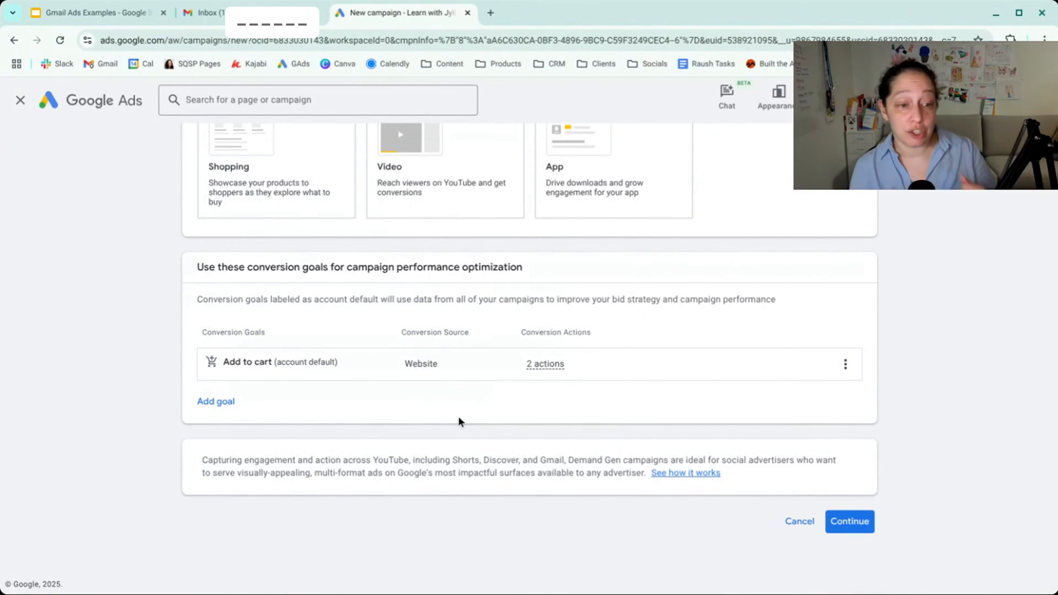
left_click(229, 404)
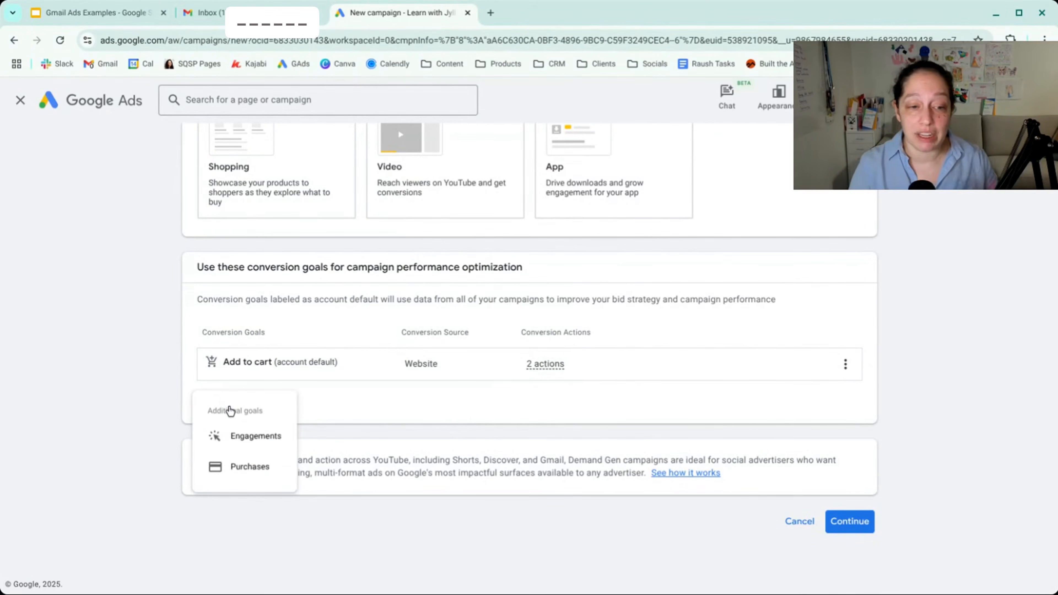
left_click(432, 420)
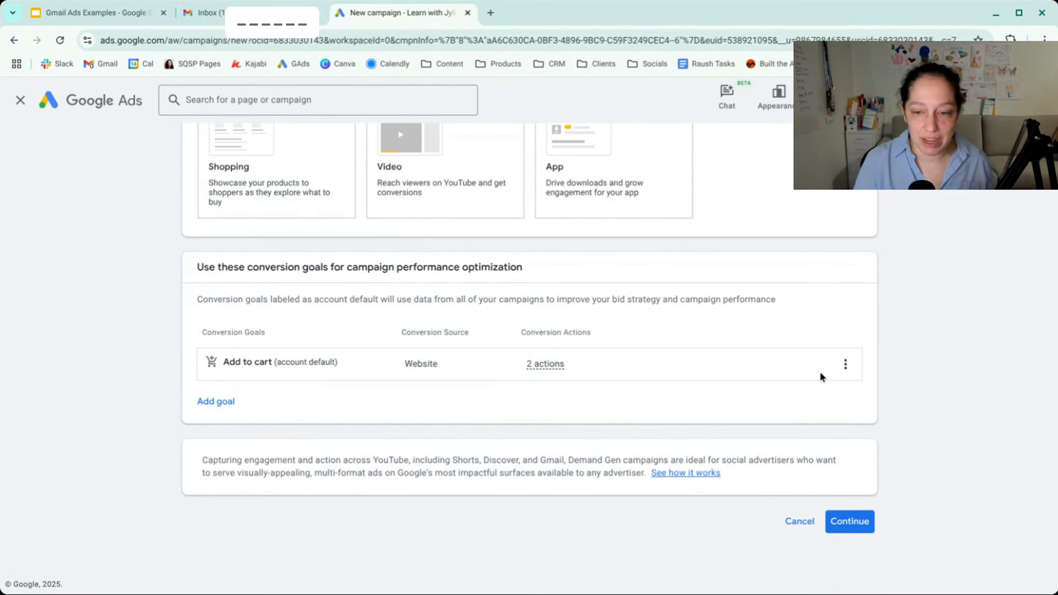
left_click(840, 375)
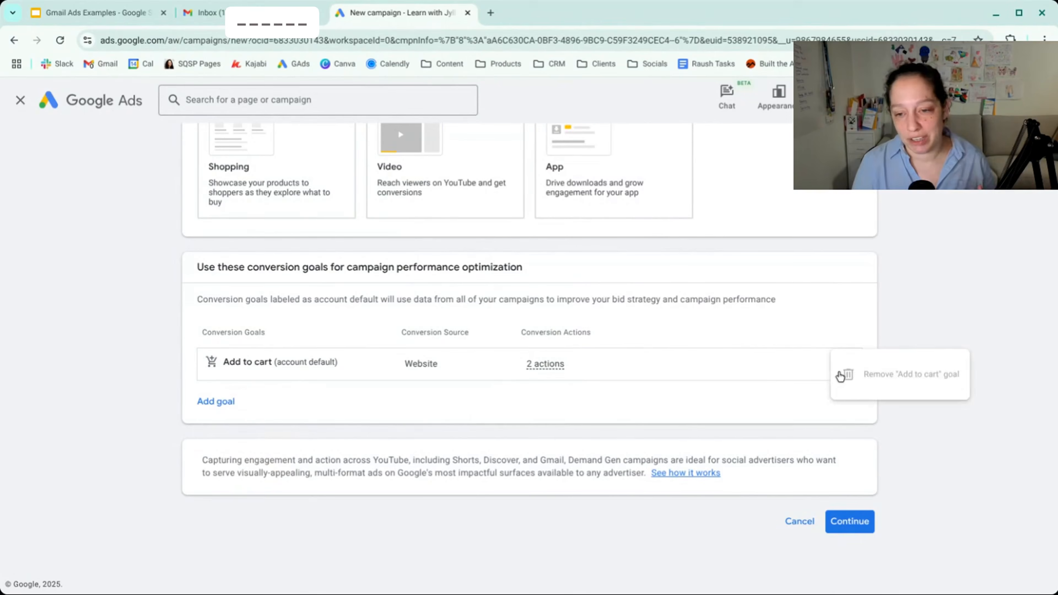
left_click(757, 409)
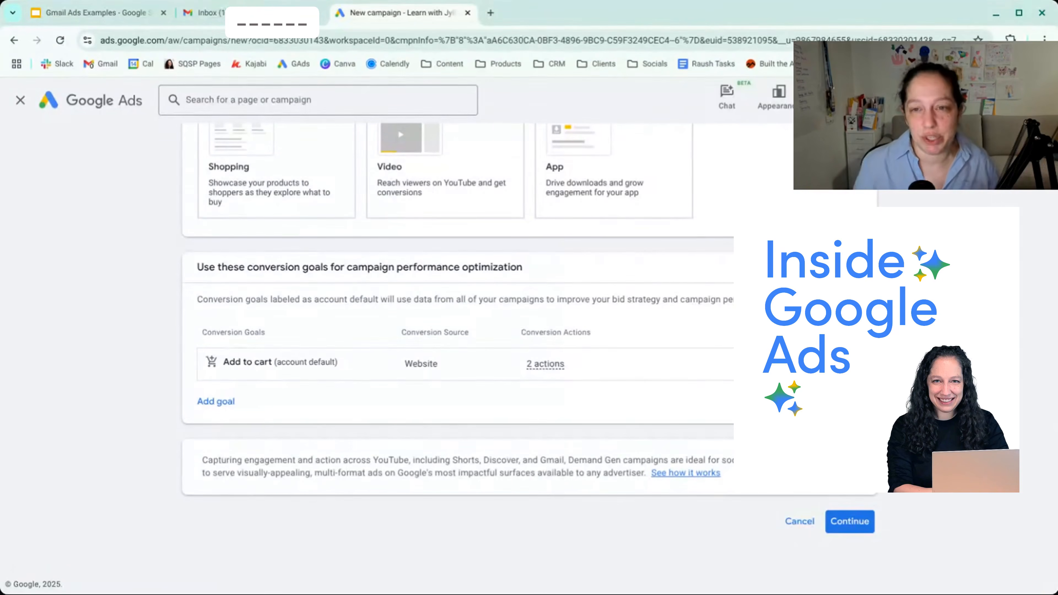
- Start a new campaign instead of finishing the saved draft, and name it "Demand Gen - Gmail - Course Demo"
left_click(850, 521)
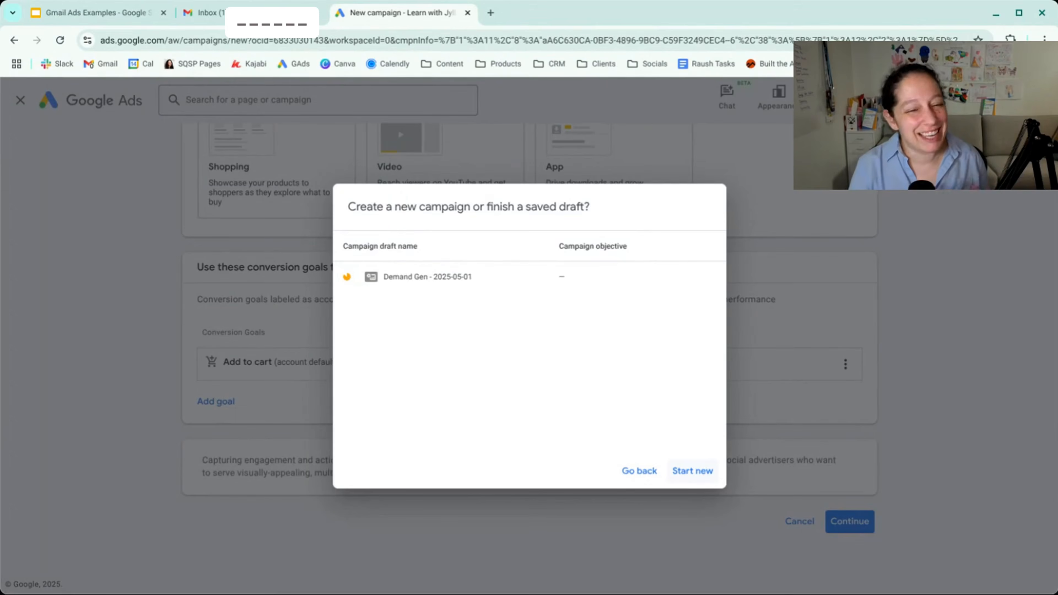
left_click(692, 471)
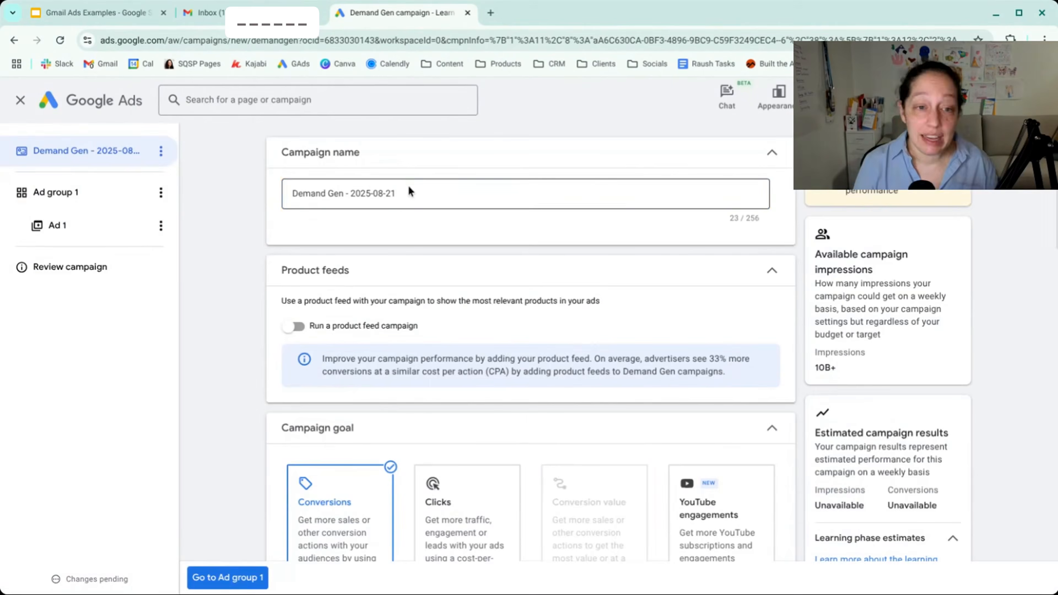
left_click(409, 191)
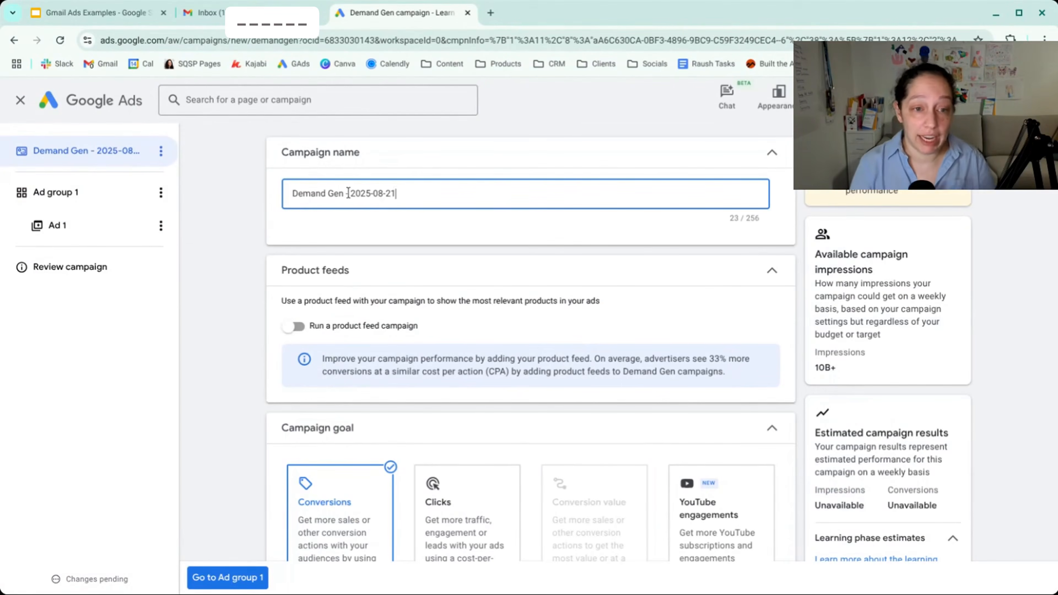
left_click_drag(350, 194, 437, 194)
type("Gmail -")
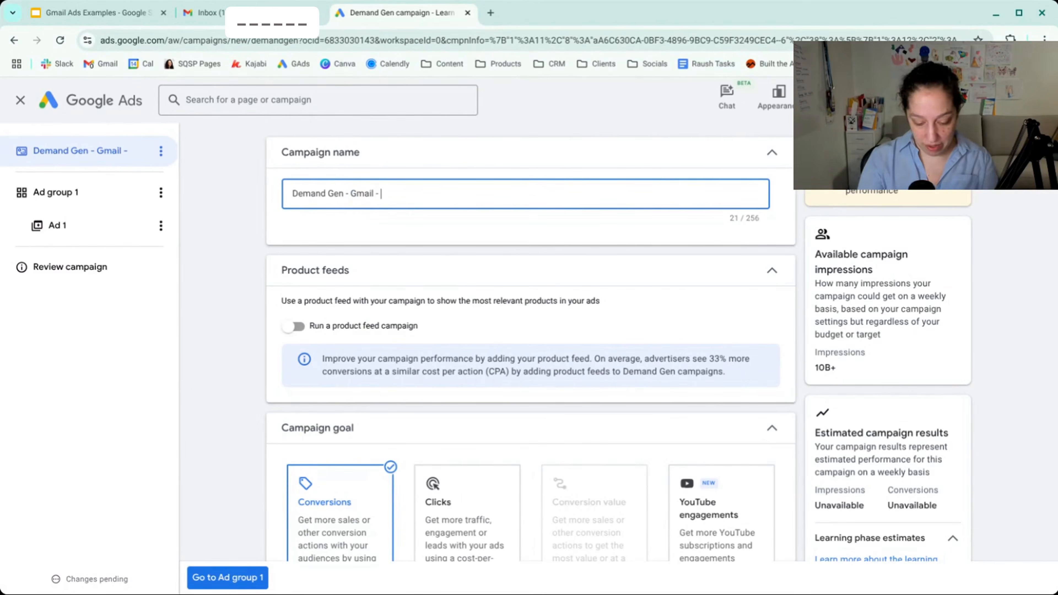
type("Course Demo")
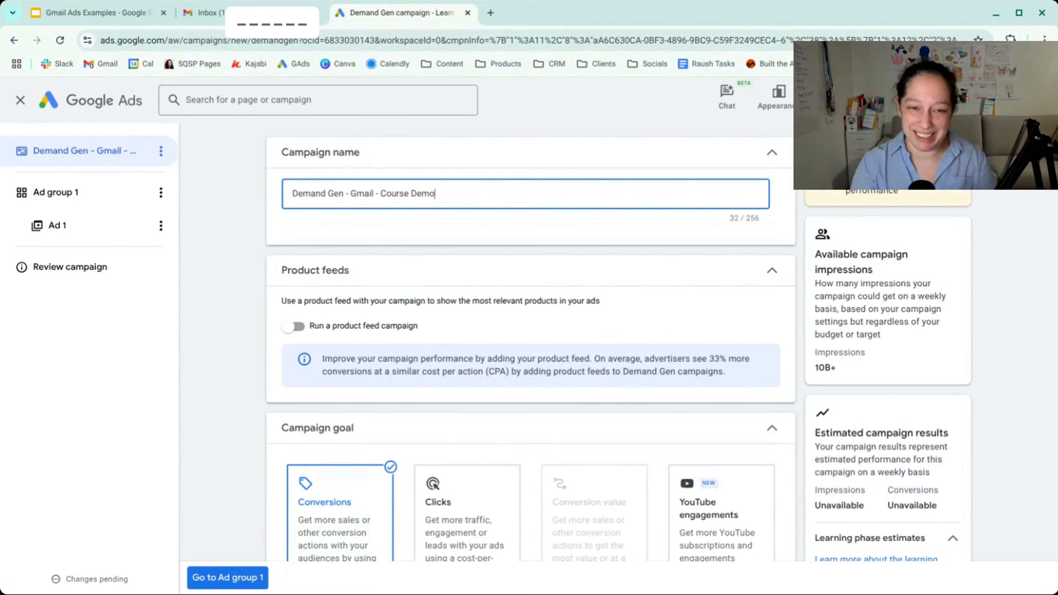
left_click(226, 297)
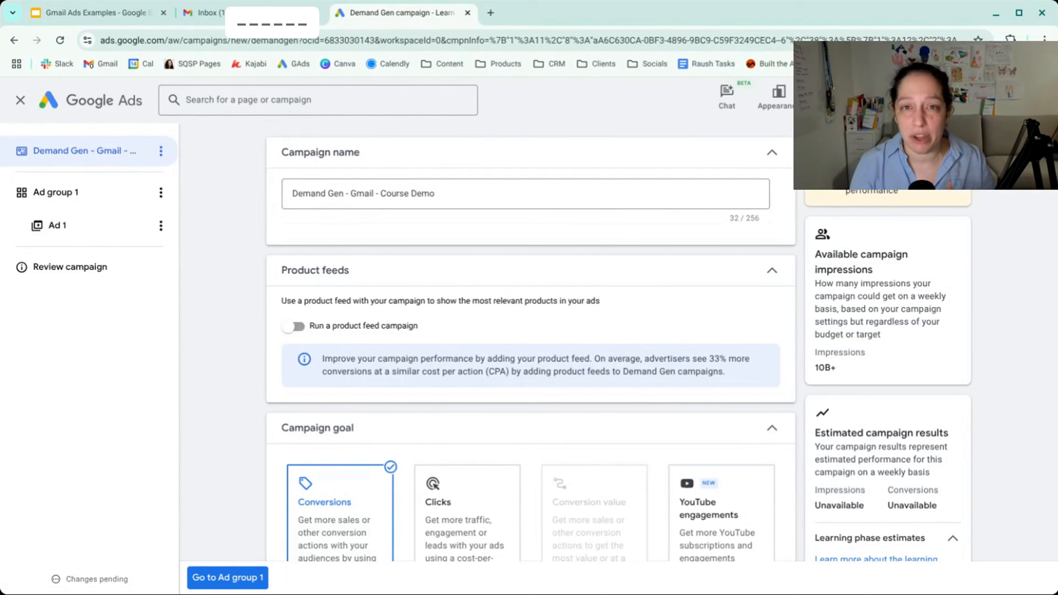
- Turn on the product feed campaign option to view its account selection, and turn it off again
left_click(295, 327)
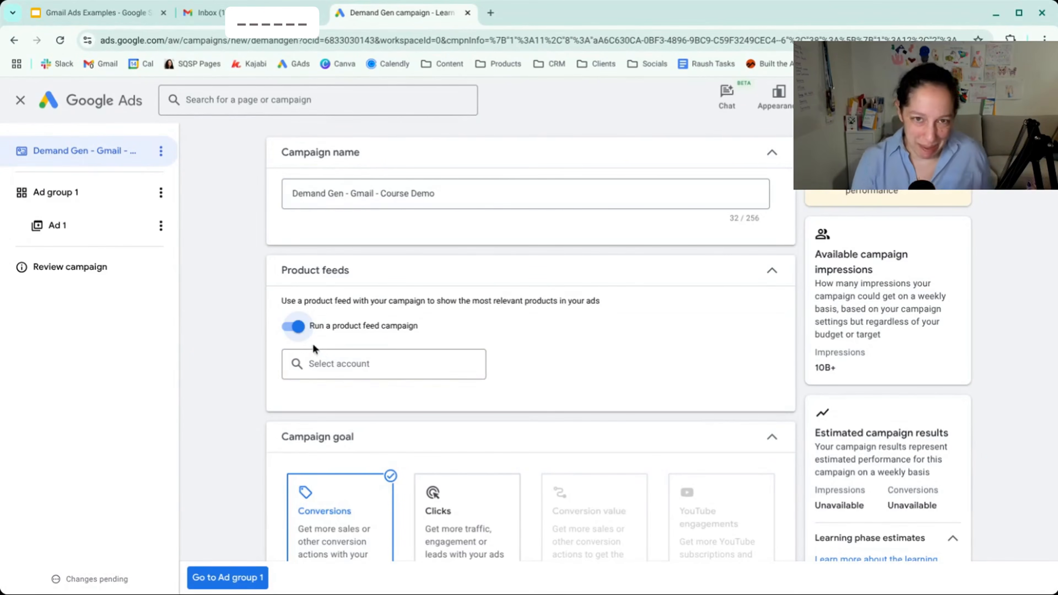
left_click(299, 327)
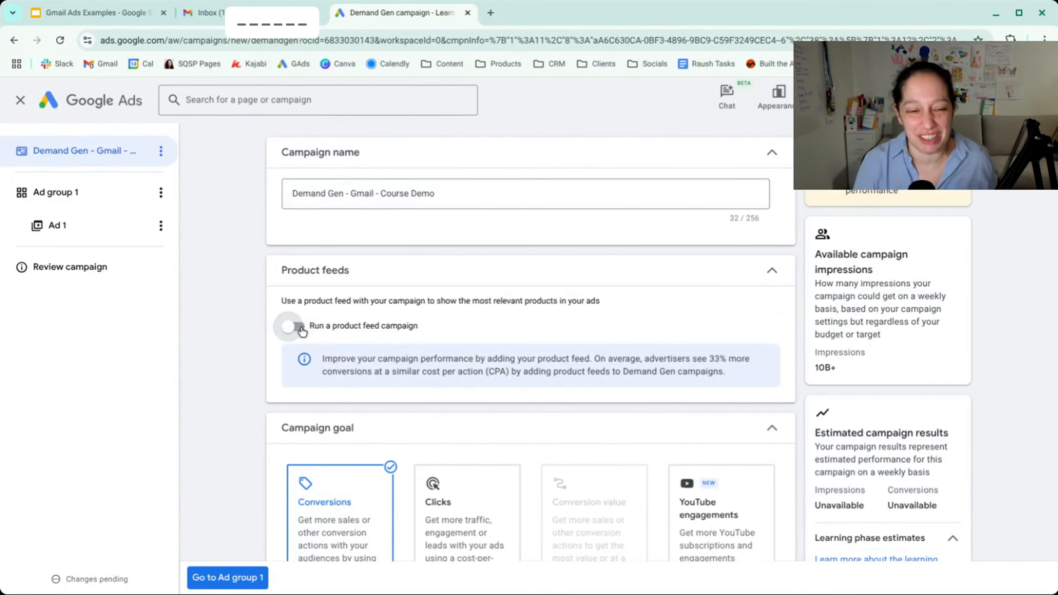
scroll(301, 331, "down", 3)
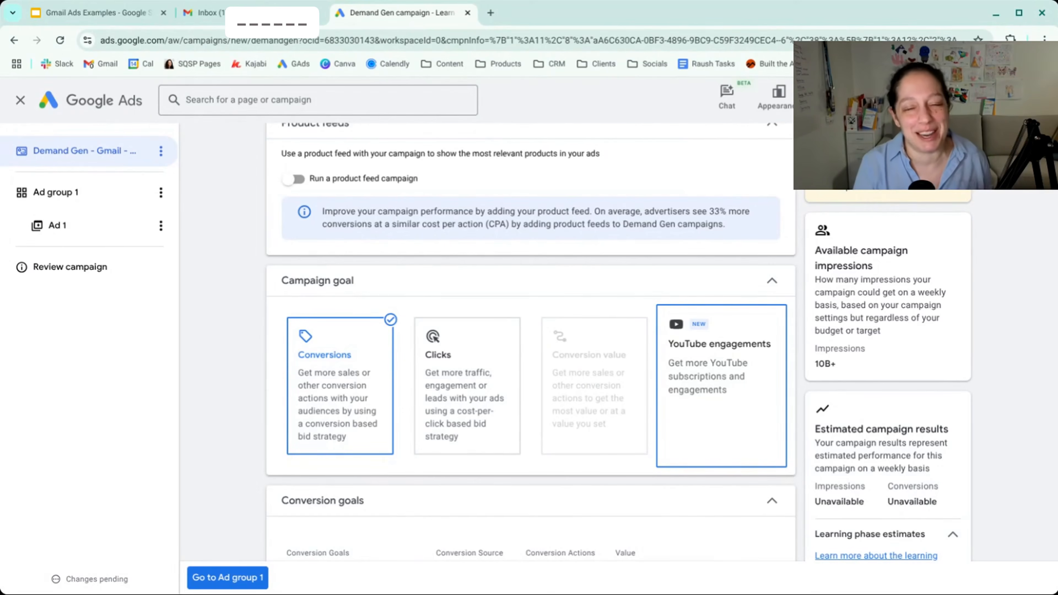
- Add Purchases to the campaign's conversion goals and select it instead of Add to cart
scroll(380, 308, "down", 7)
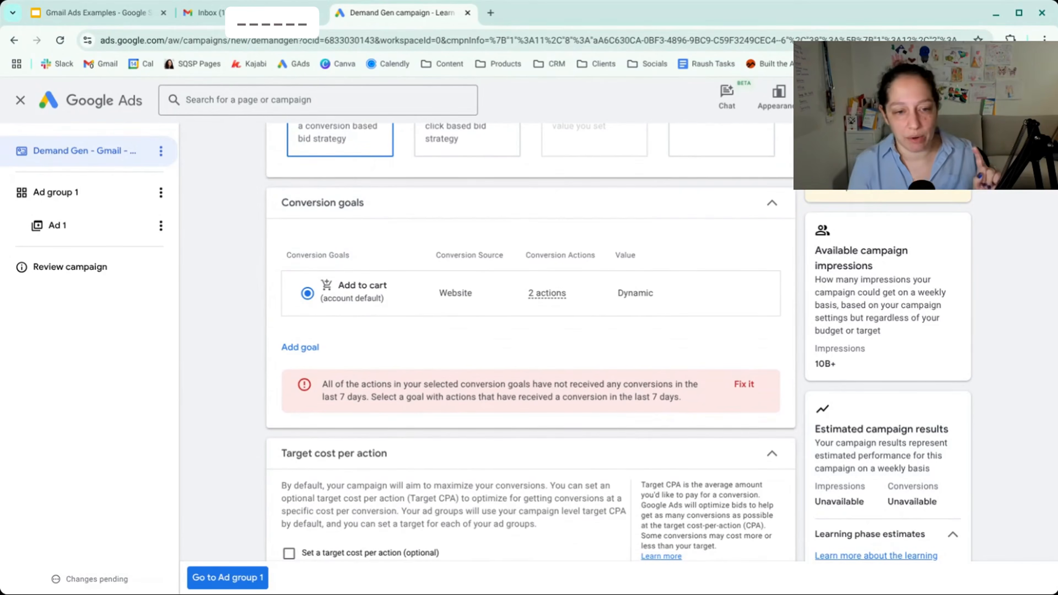
left_click(313, 346)
left_click(330, 381)
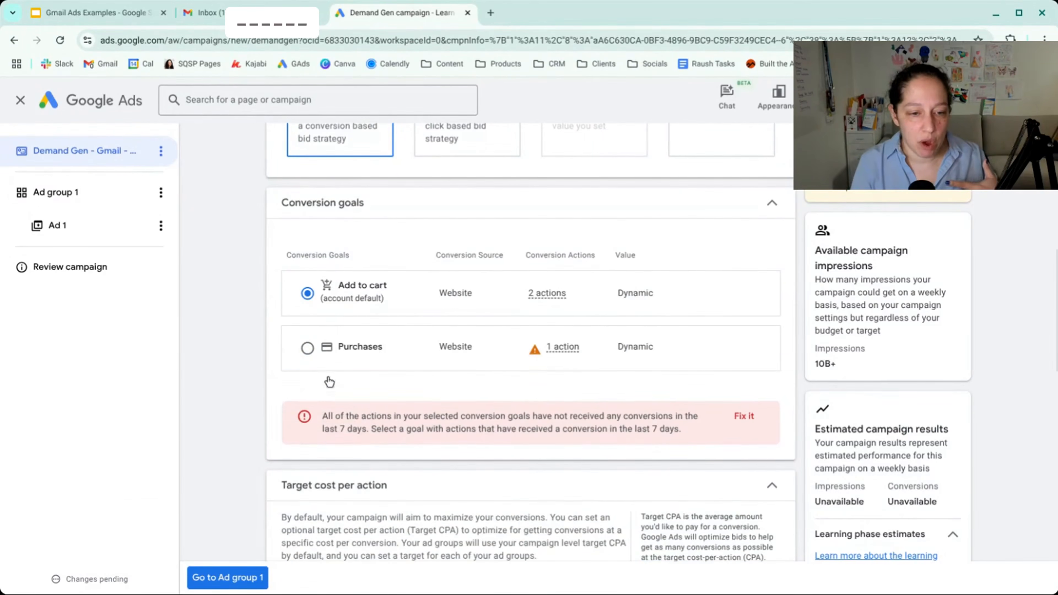
left_click(307, 349)
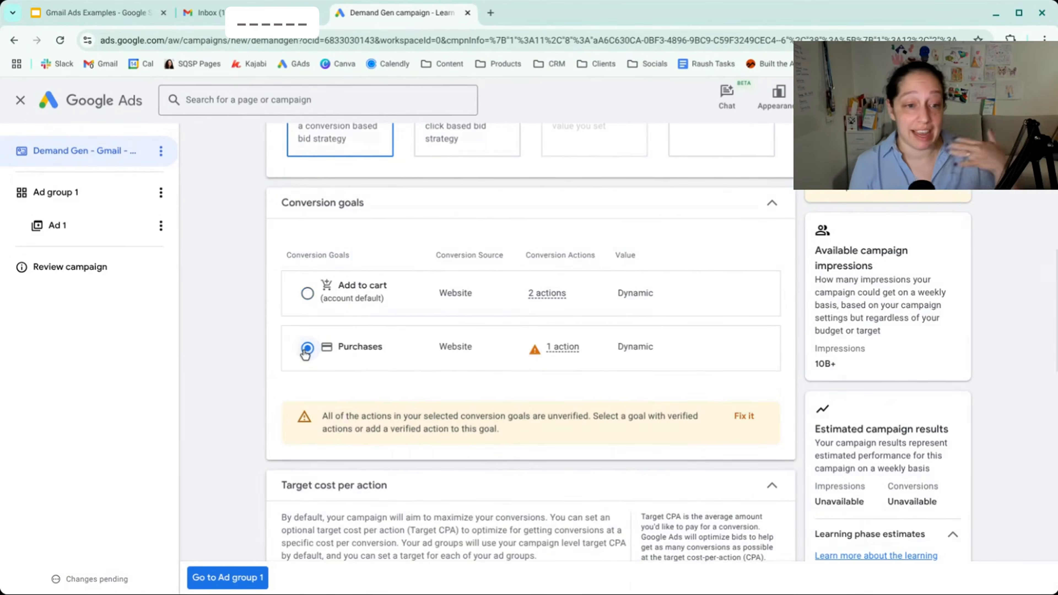
left_click(307, 294)
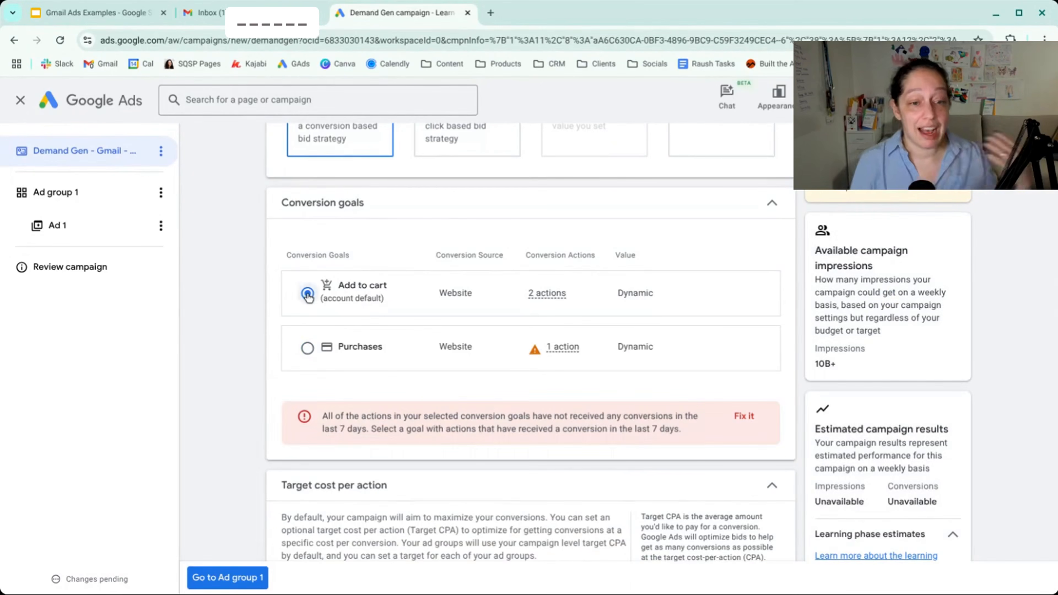
left_click(307, 348)
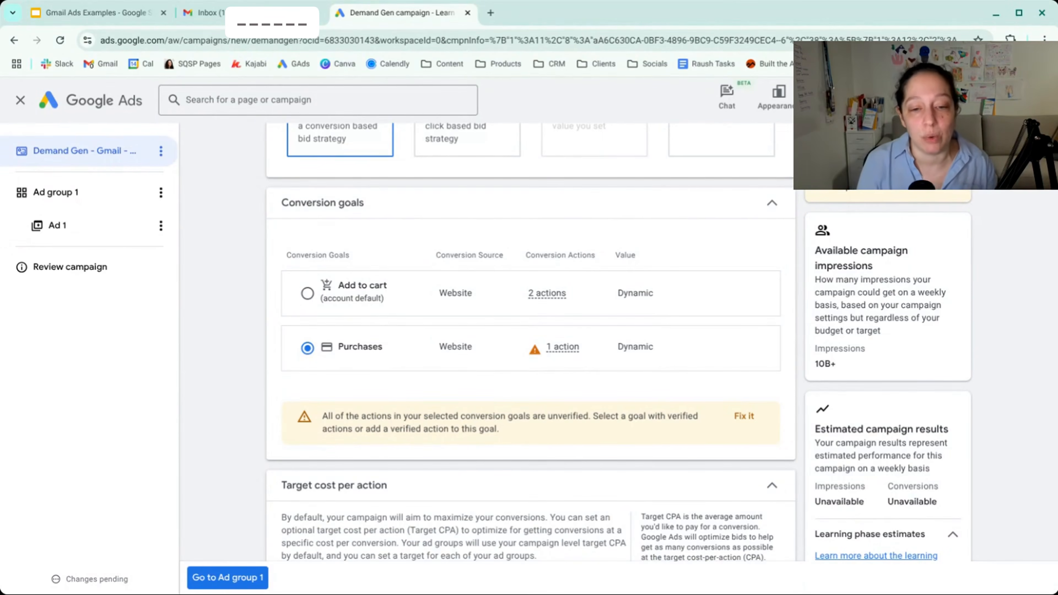
- Examine the optional target cost per action setting by enabling it briefly, leaving it turned off
scroll(297, 354, "down", 5)
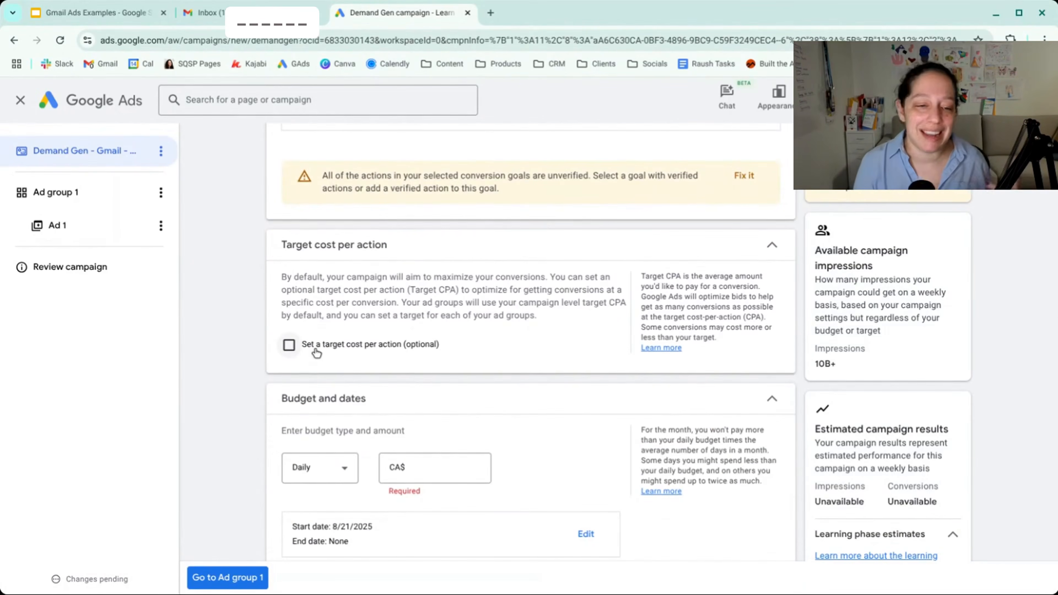
scroll(325, 337, "up", 10)
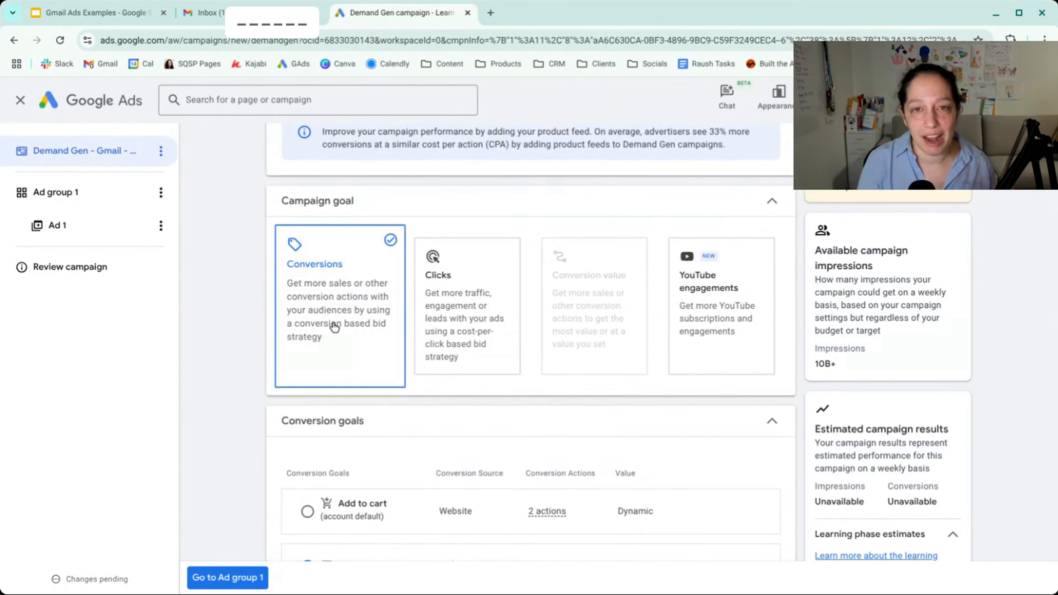
scroll(335, 327, "down", 10)
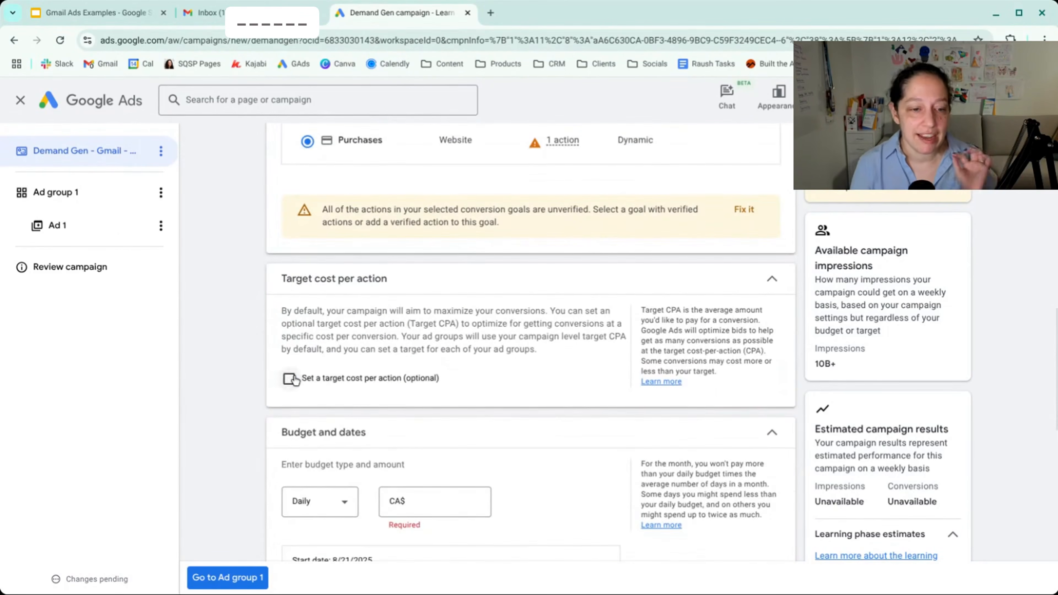
left_click(291, 378)
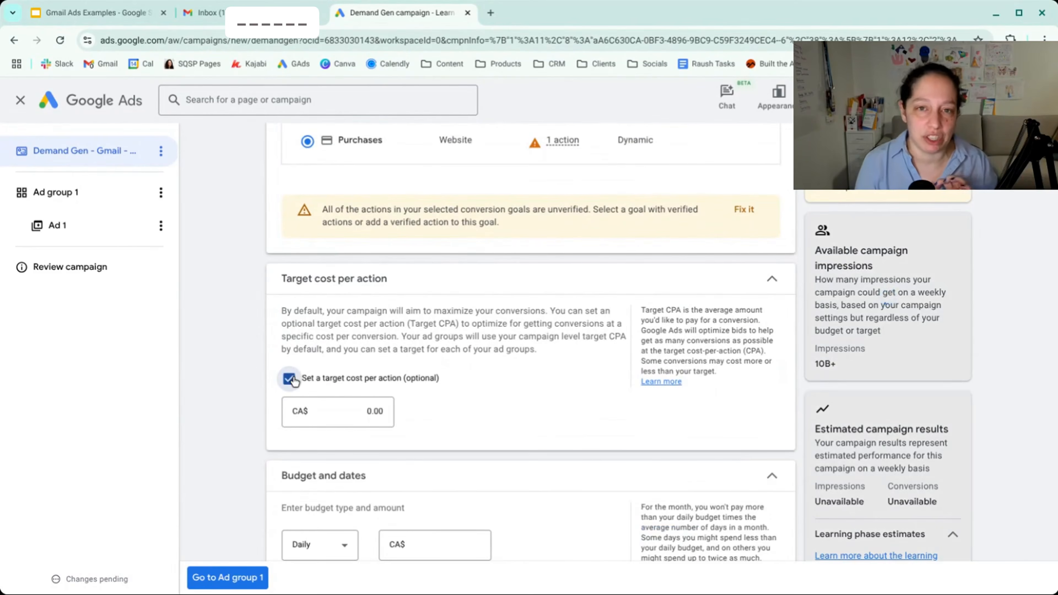
left_click(290, 379)
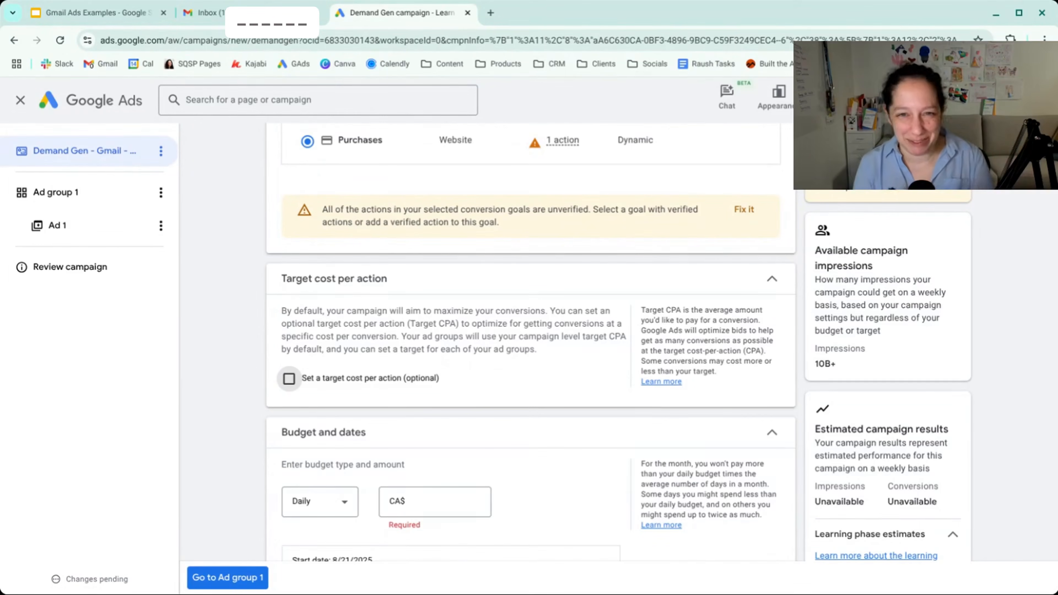
- Switch the budget type to Campaign total to examine its scheduling options, and return it to Daily
scroll(531, 343, "down", 4)
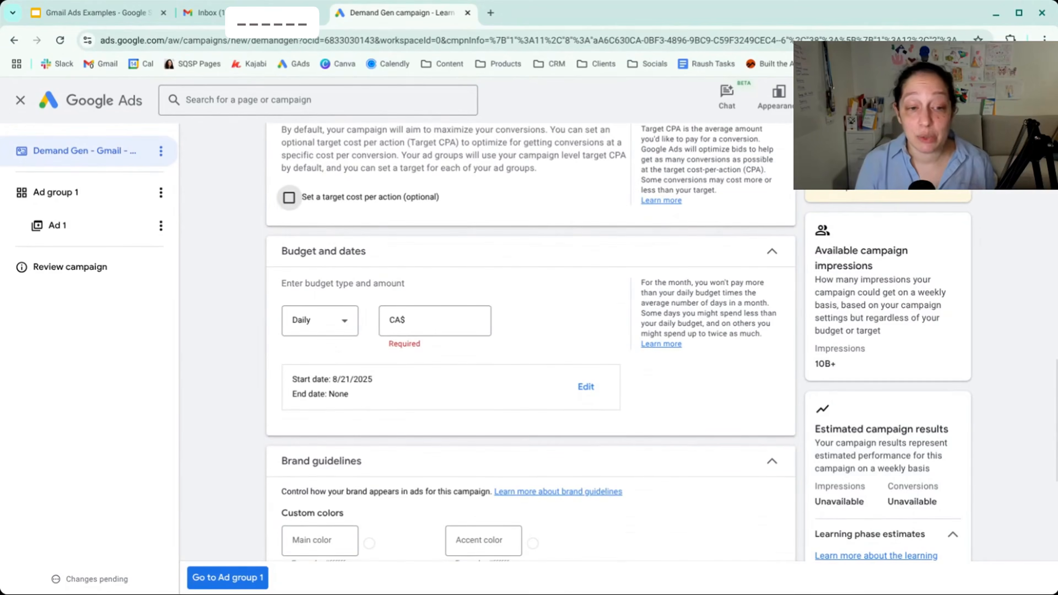
left_click(431, 322)
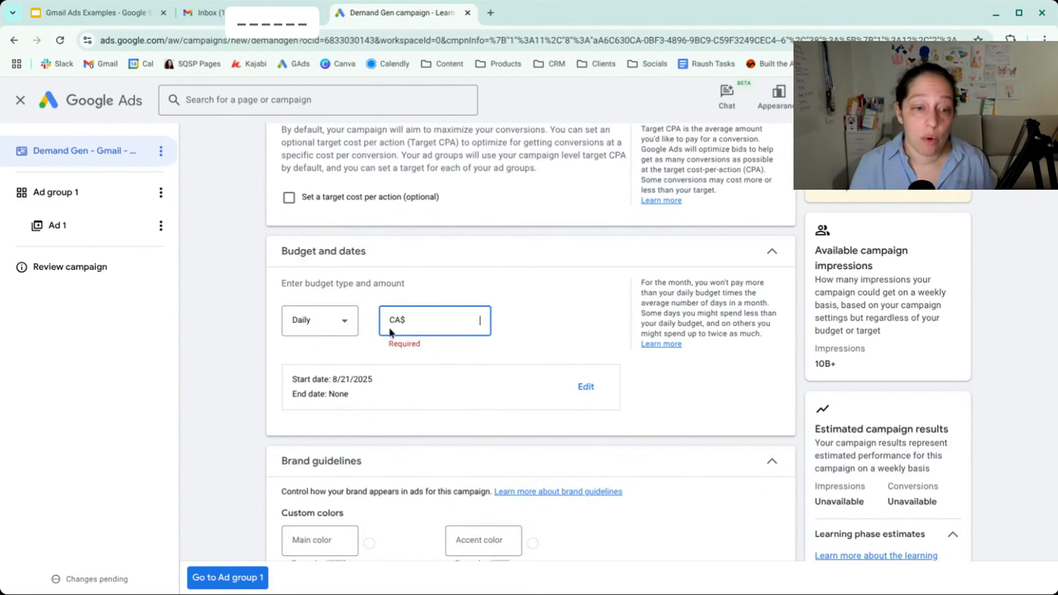
left_click(349, 330)
left_click(346, 361)
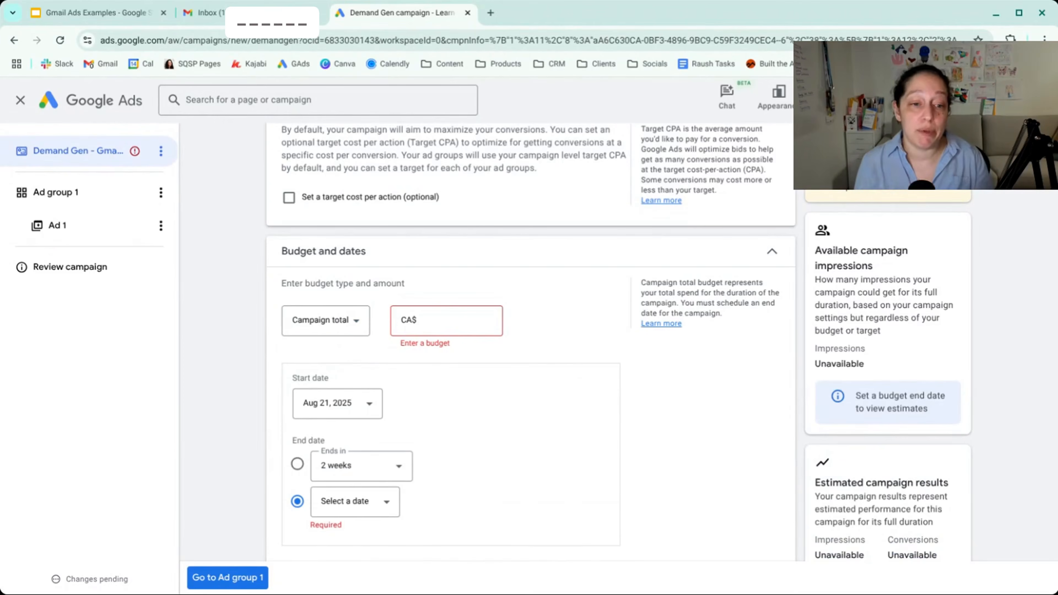
scroll(367, 407, "down", 2)
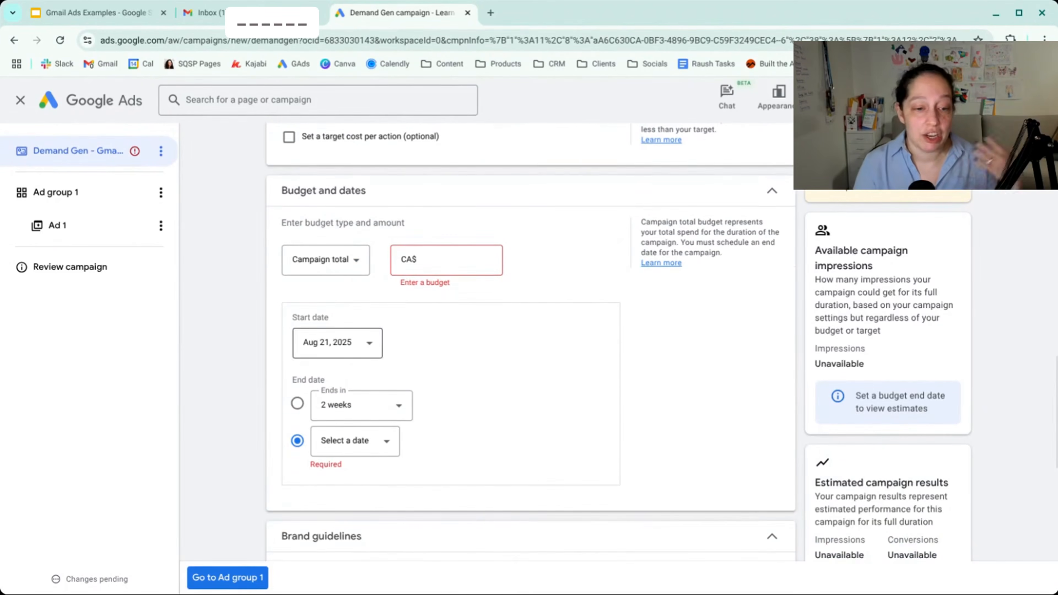
left_click(349, 269)
left_click(344, 277)
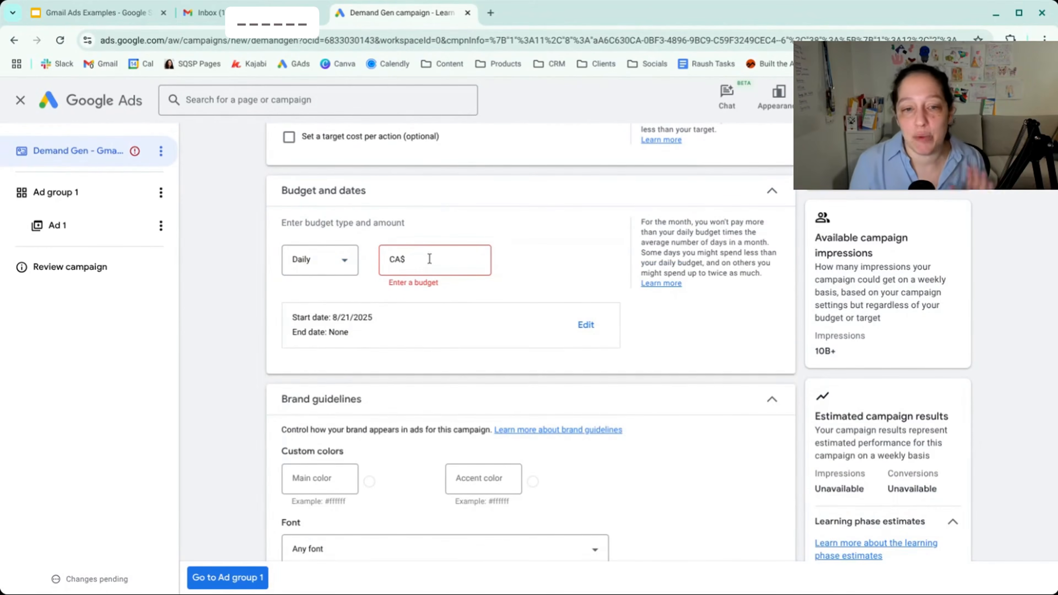
- Set the campaign's daily budget to CA$20.00
left_click(436, 260)
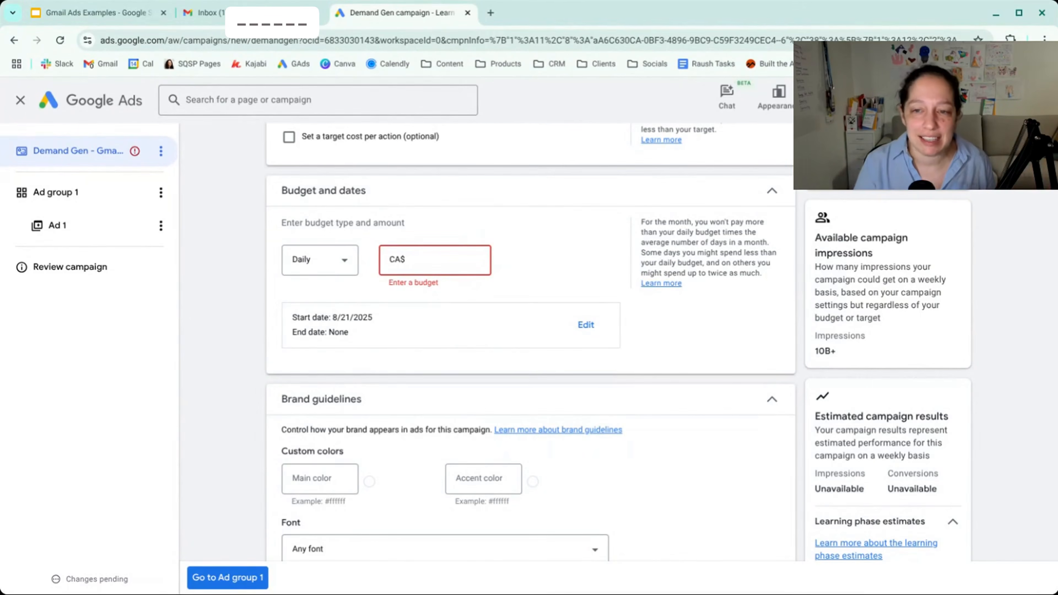
scroll(529, 333, "up", 3)
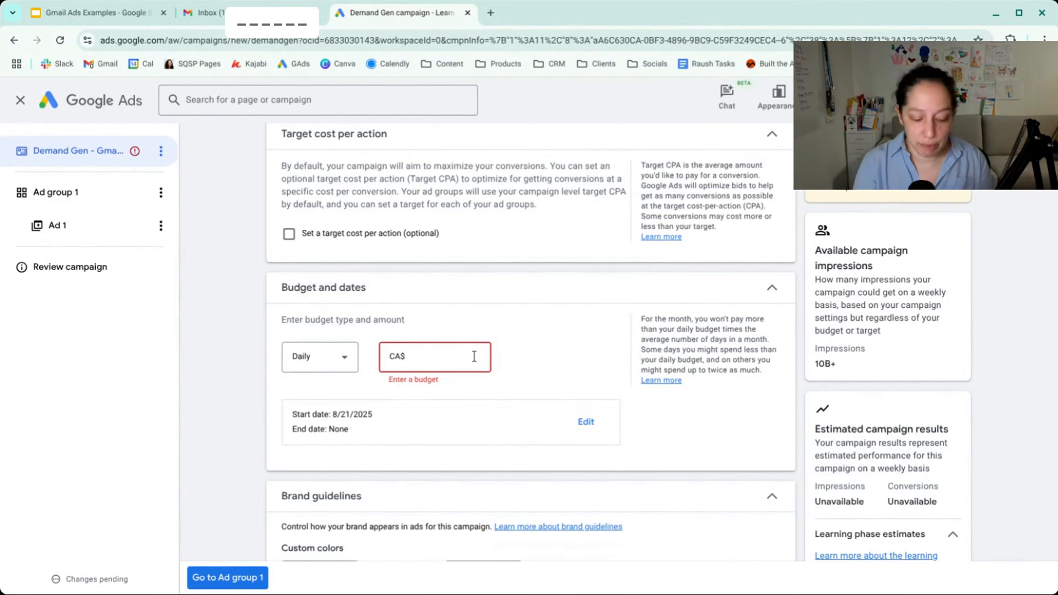
type("20")
left_click(732, 441)
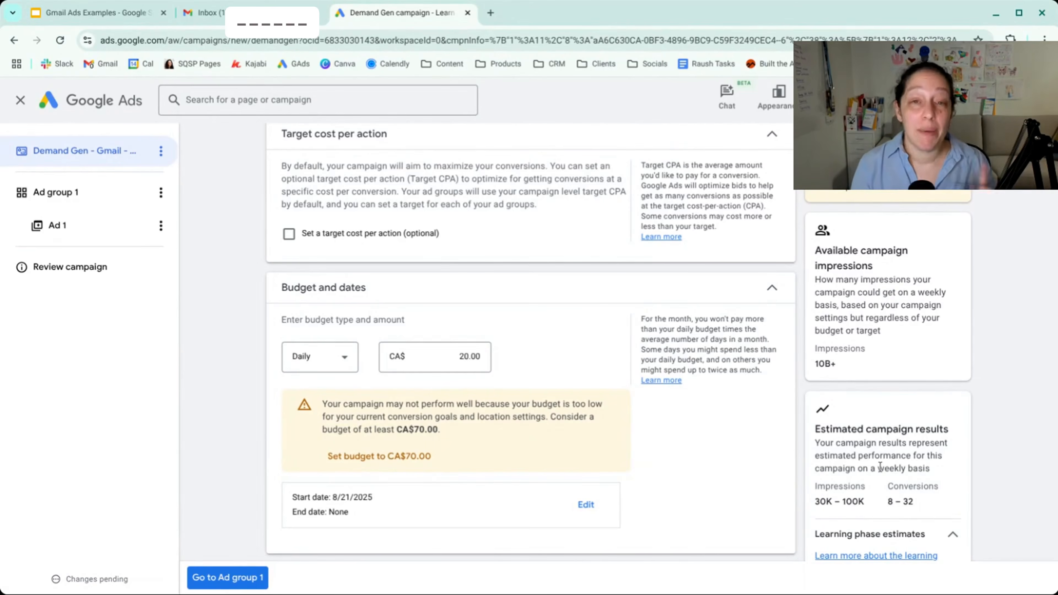
- Examine the brand guidelines' custom color fields and font choices, leaving them at their defaults
scroll(880, 469, "down", 4)
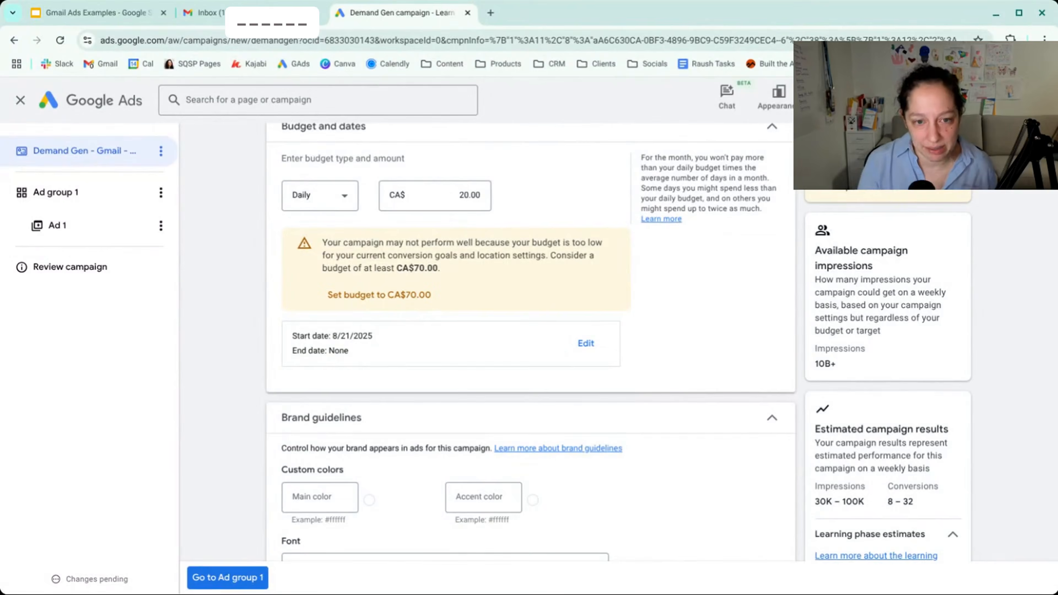
scroll(529, 342, "down", 5)
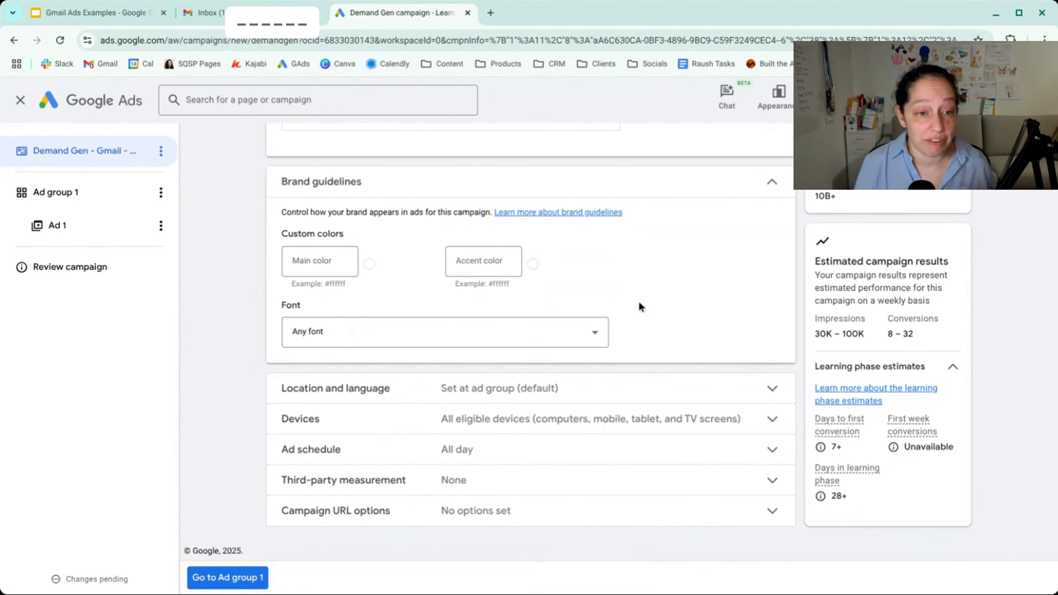
left_click(331, 265)
left_click(466, 262)
left_click(442, 330)
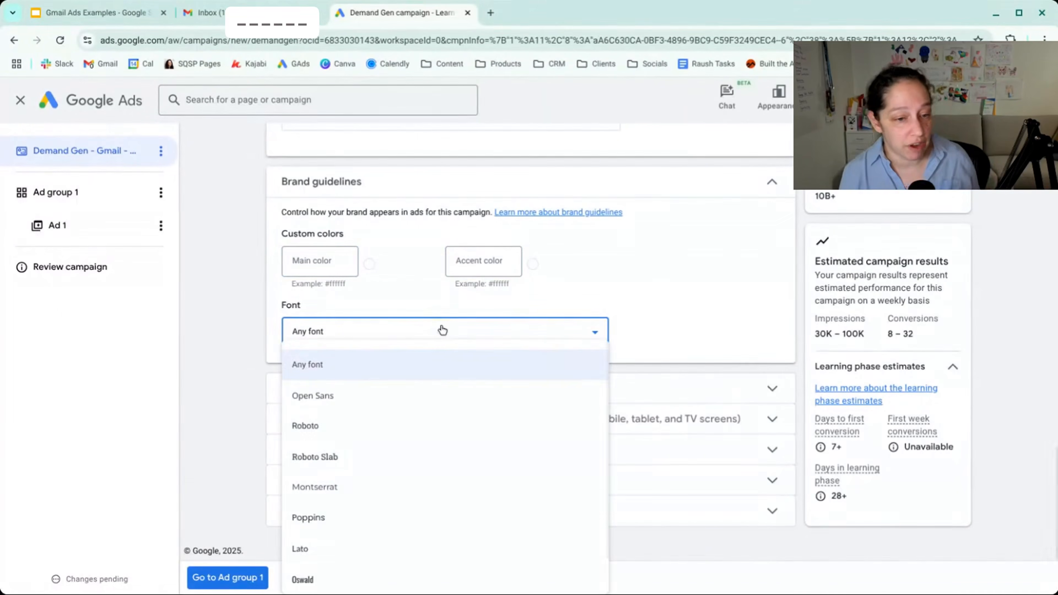
left_click(254, 332)
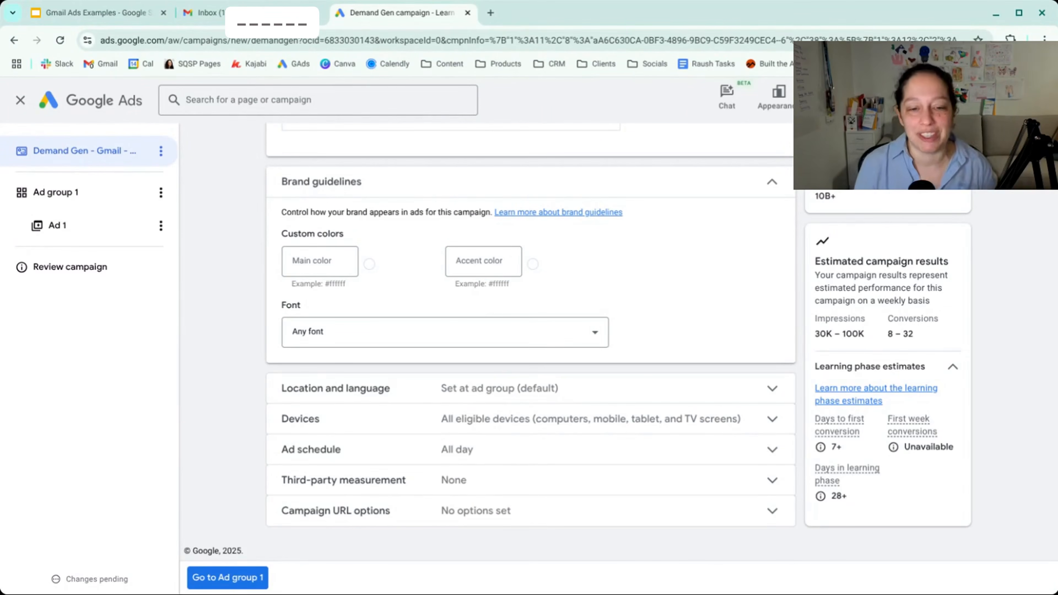
- Enable campaign level location and language targeting
left_click(414, 387)
scroll(415, 387, "down", 2)
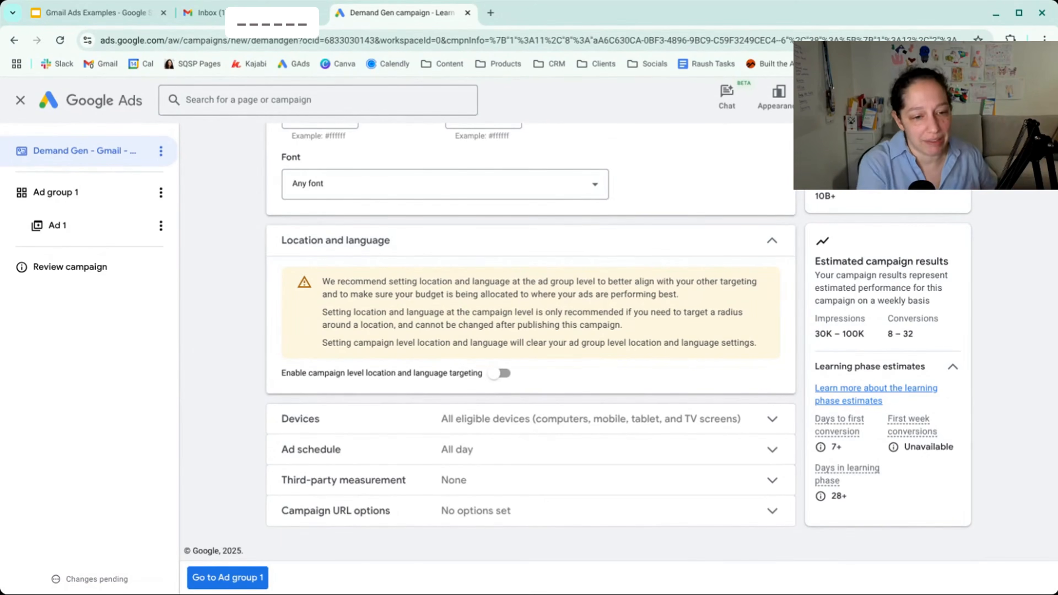
left_click(500, 374)
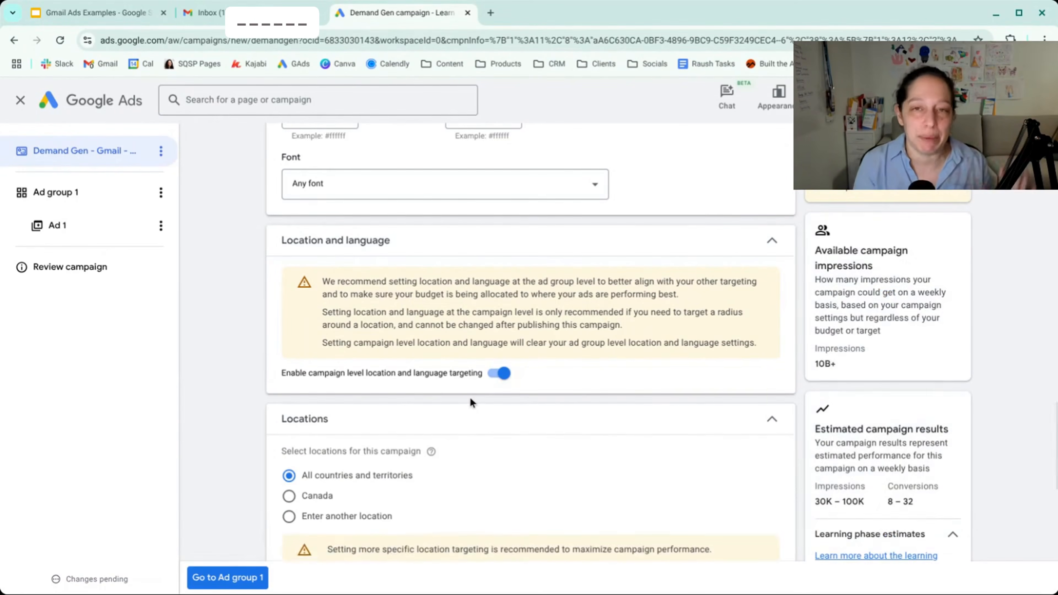
- Choose to enter another location and include the United States as the campaign's target country
scroll(469, 397, "down", 5)
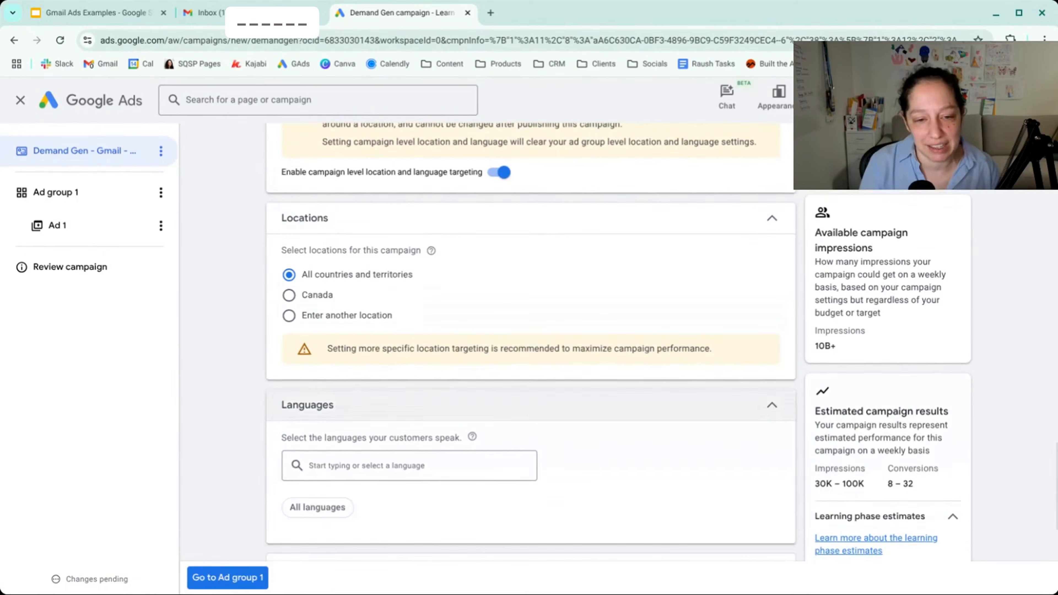
left_click(352, 315)
left_click(379, 350)
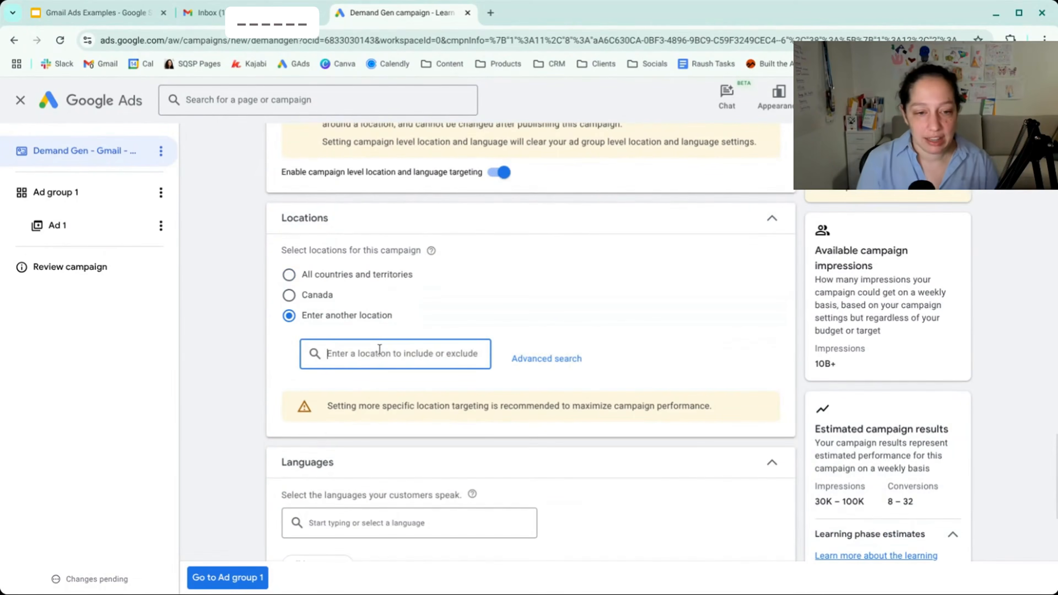
type("unites")
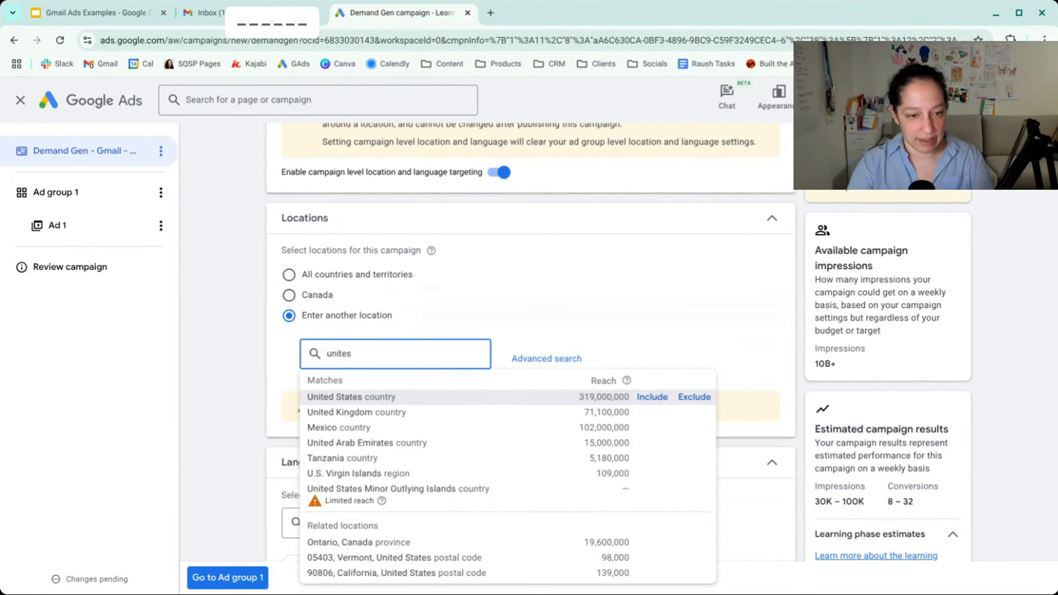
left_click(643, 398)
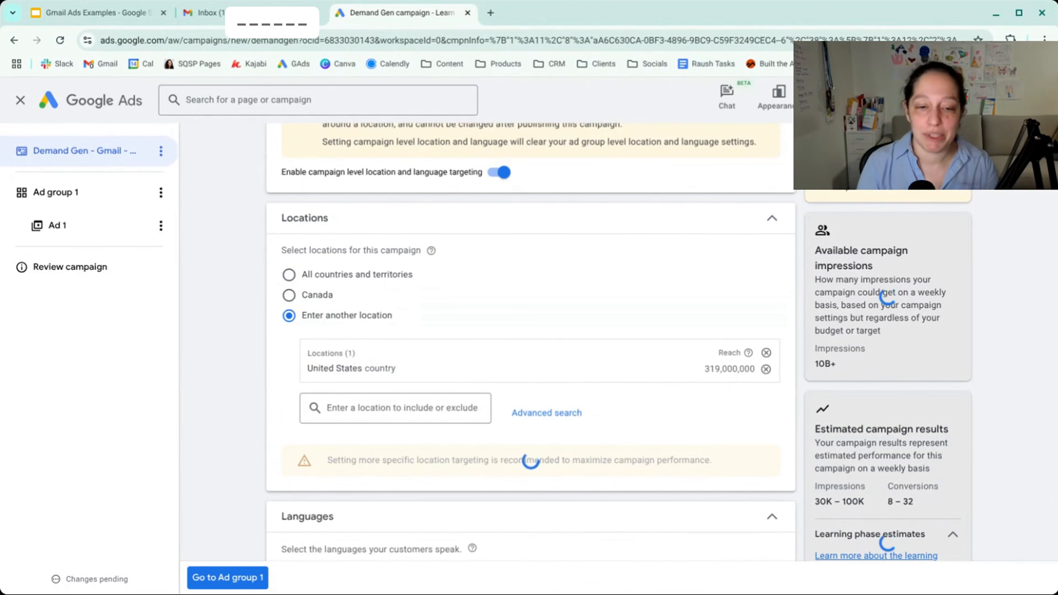
- Examine the radius targeting options in the advanced location search and close it without saving
left_click(546, 413)
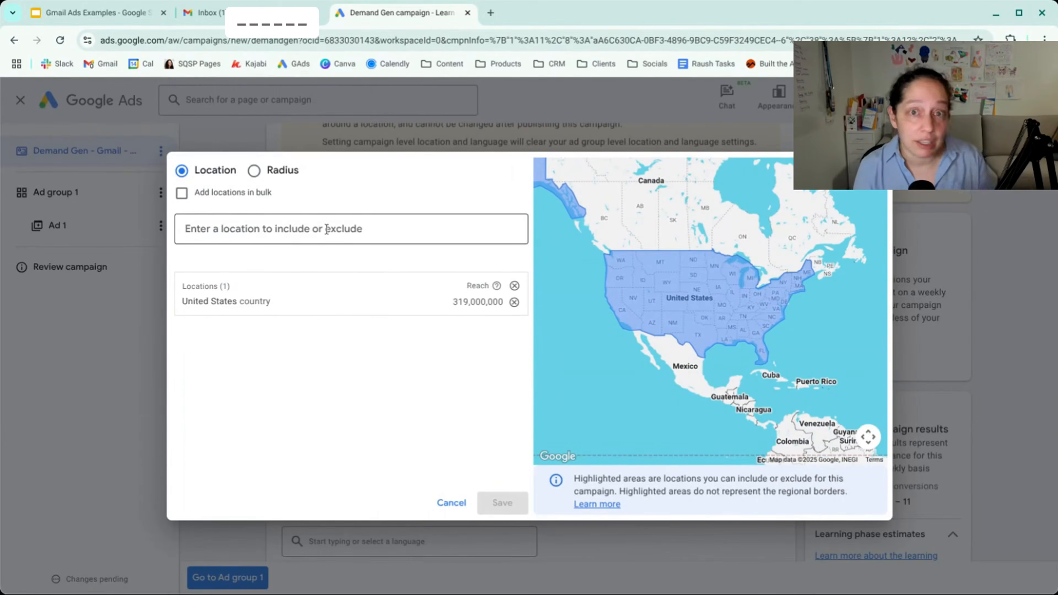
left_click(254, 171)
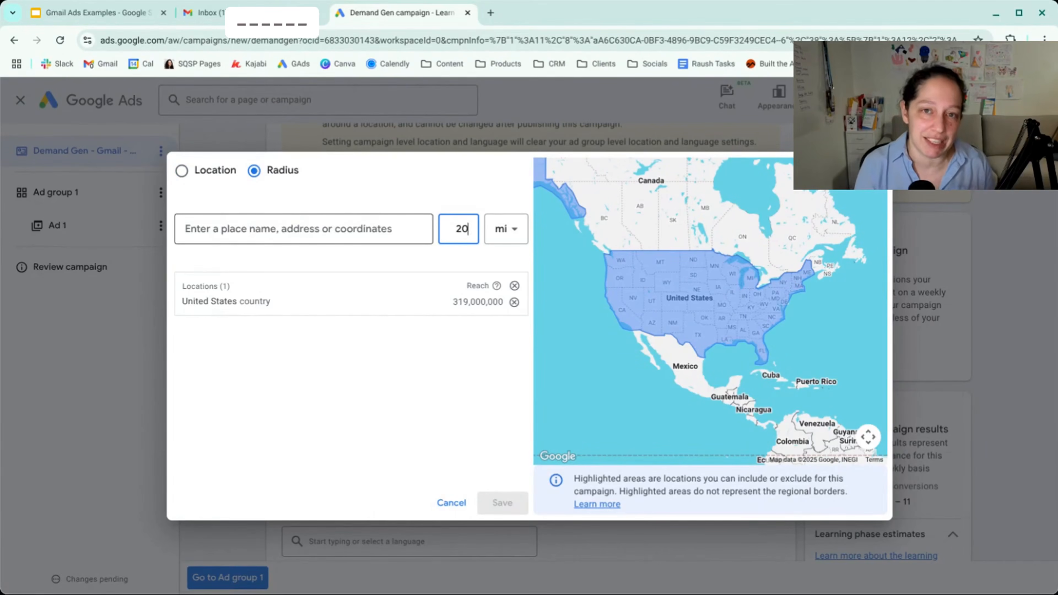
key("Escape")
- Set the campaign's language targeting to English
scroll(593, 408, "down", 3)
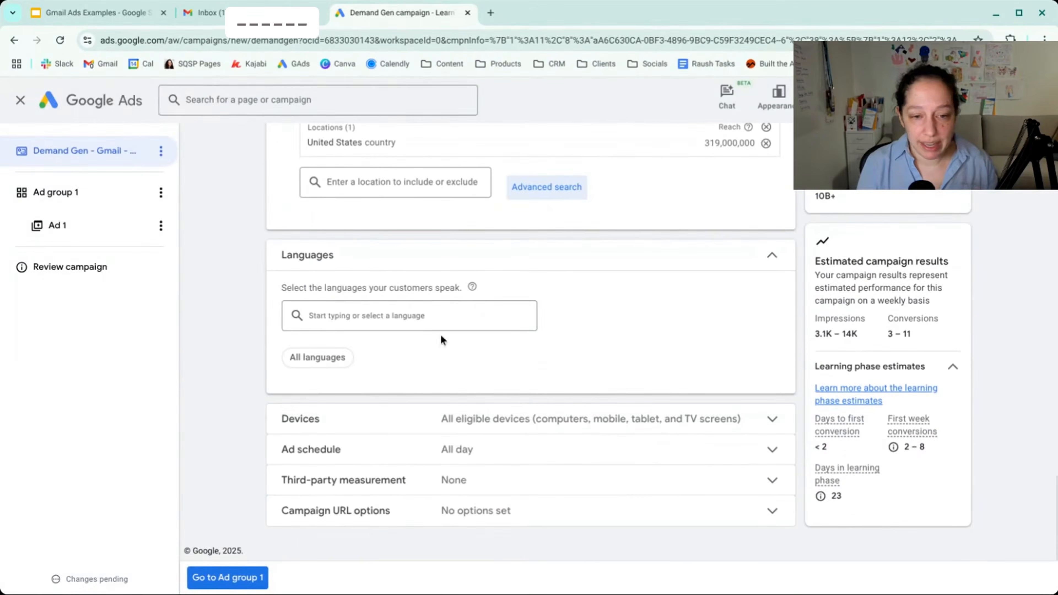
left_click(422, 315)
type("engli")
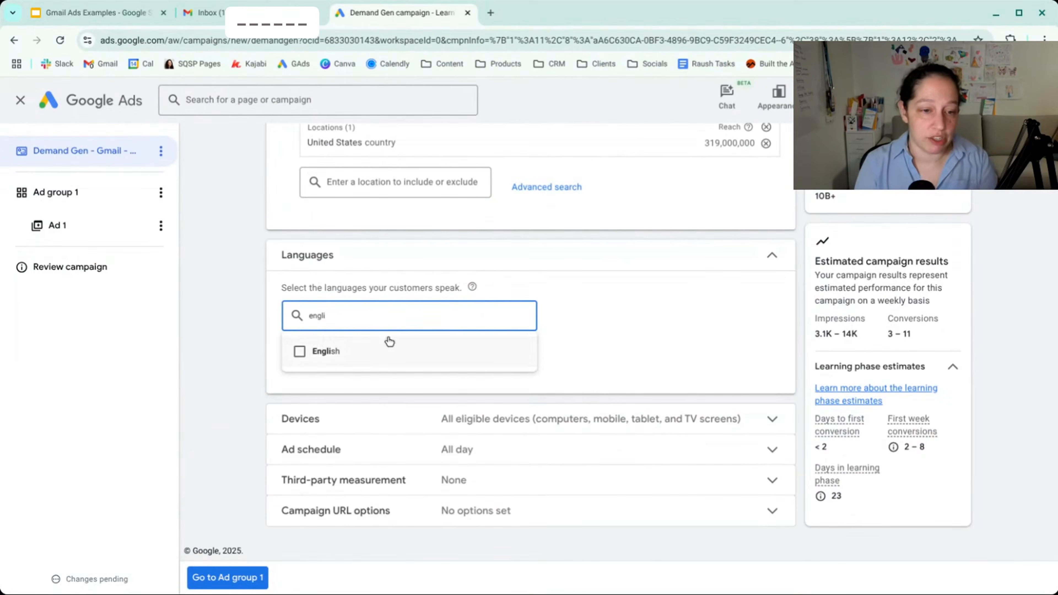
left_click(300, 352)
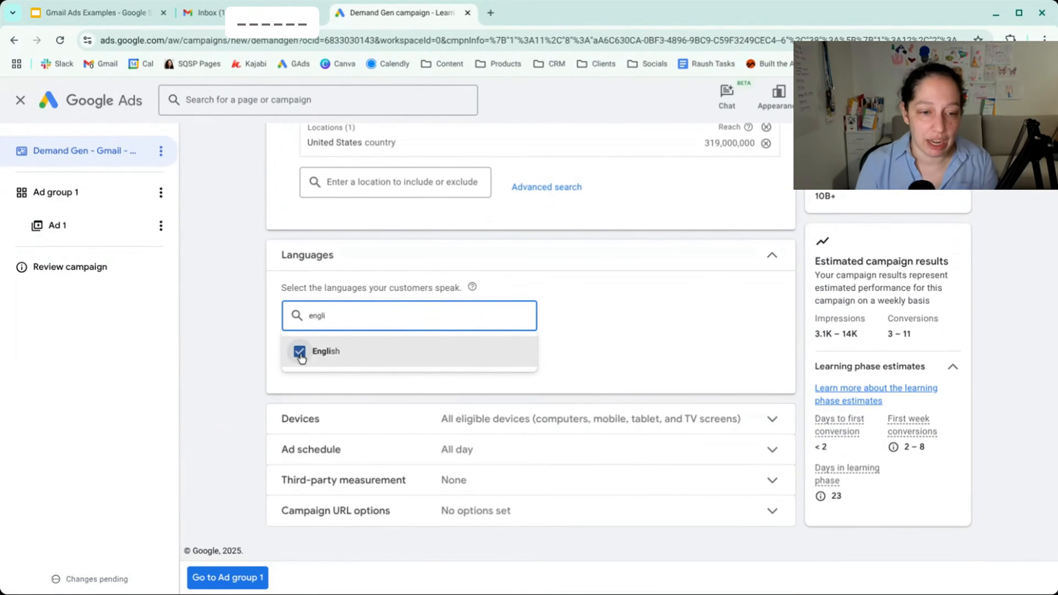
left_click(242, 346)
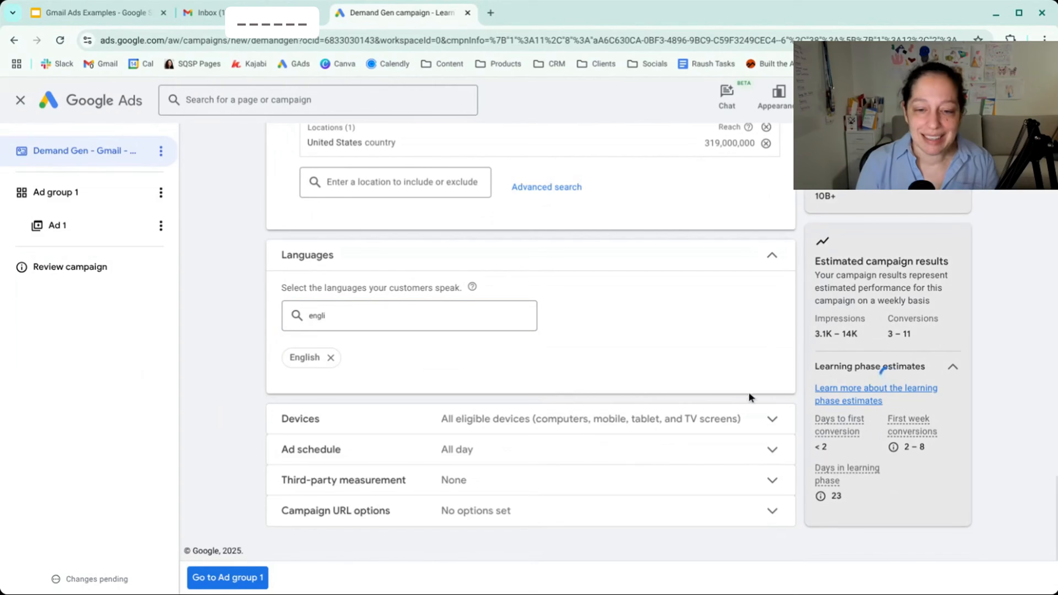
- Examine the campaign's device targeting and ad schedule options
left_click(740, 417)
scroll(740, 417, "down", 2)
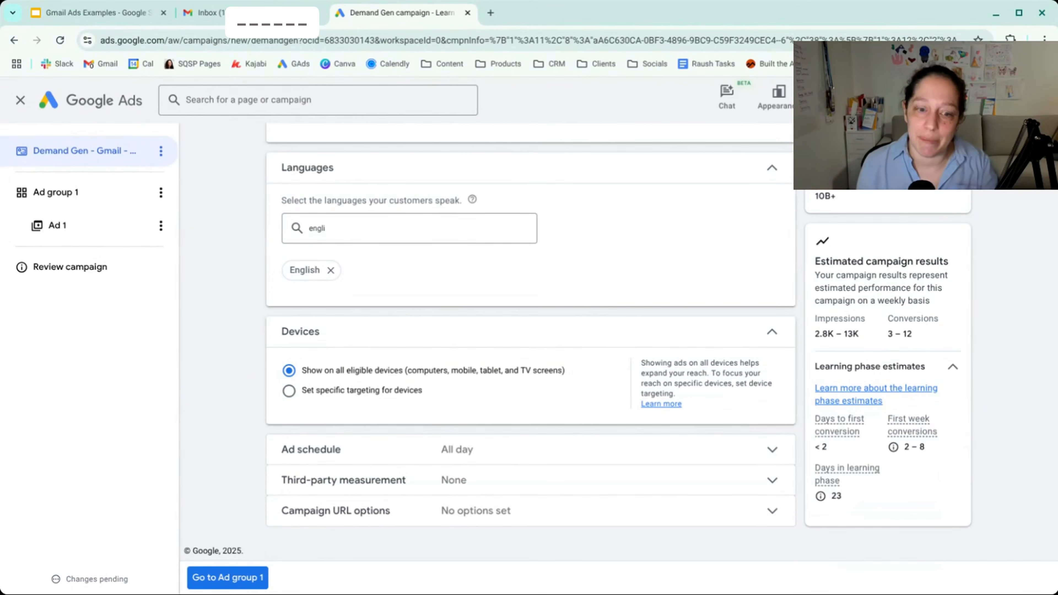
left_click(472, 450)
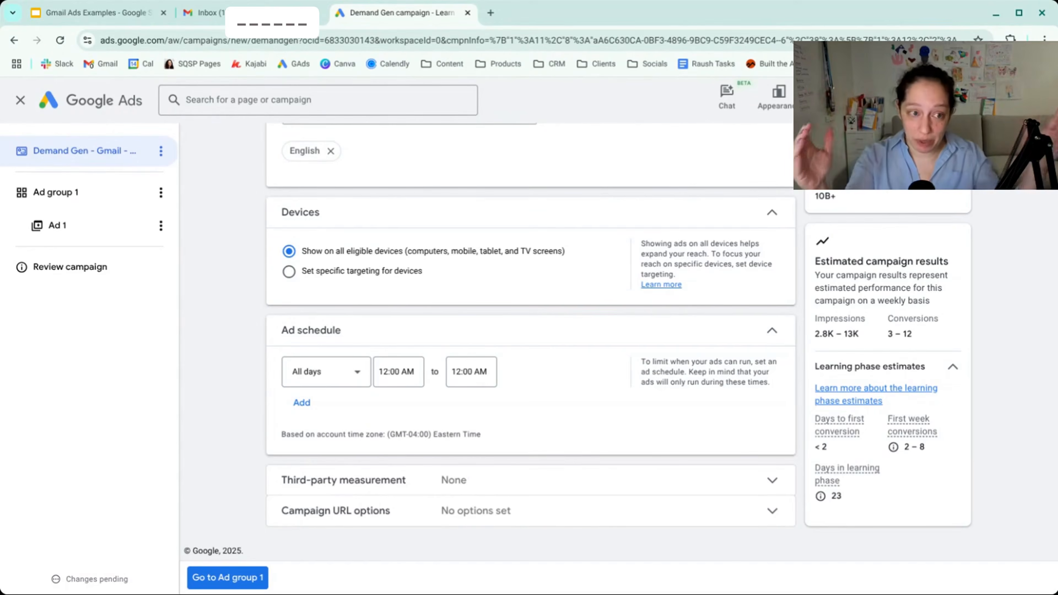
- Continue to the campaign's first ad group and name it "Gmail Remarketing"
left_click(227, 579)
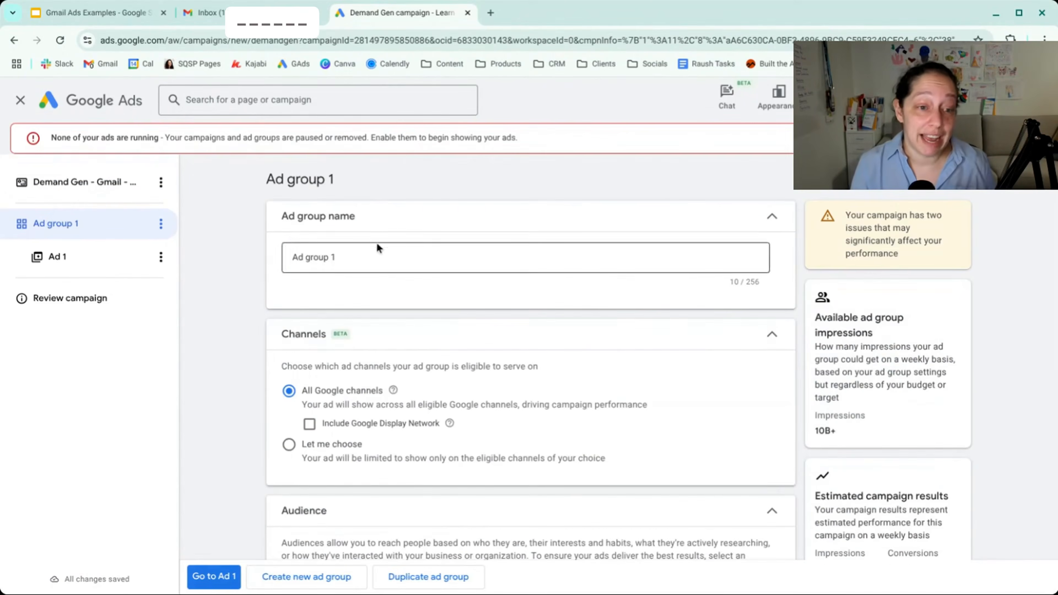
left_click_drag(360, 255, 288, 256)
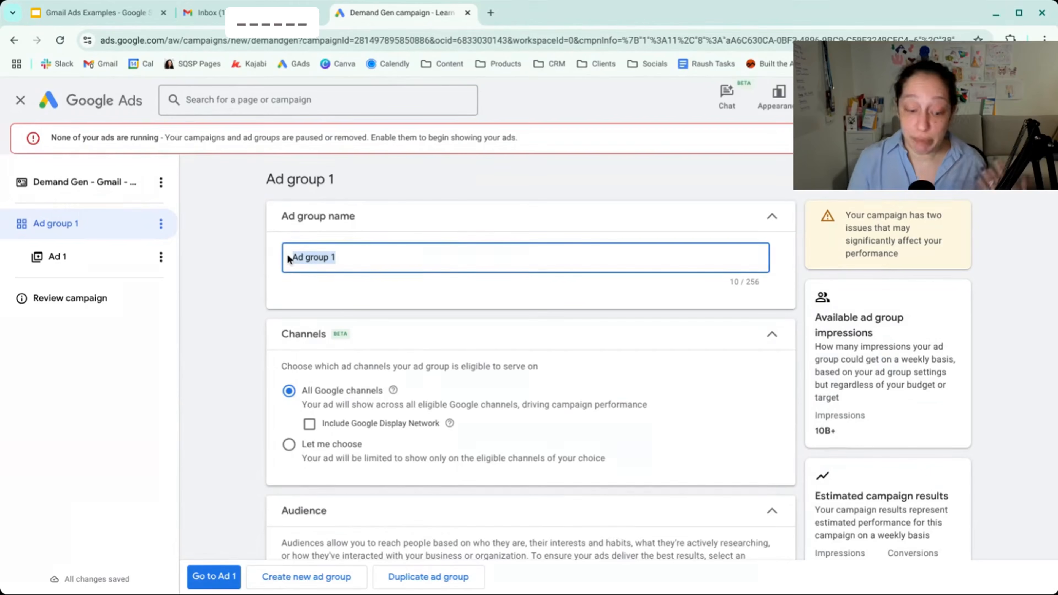
type("Gmail Rem")
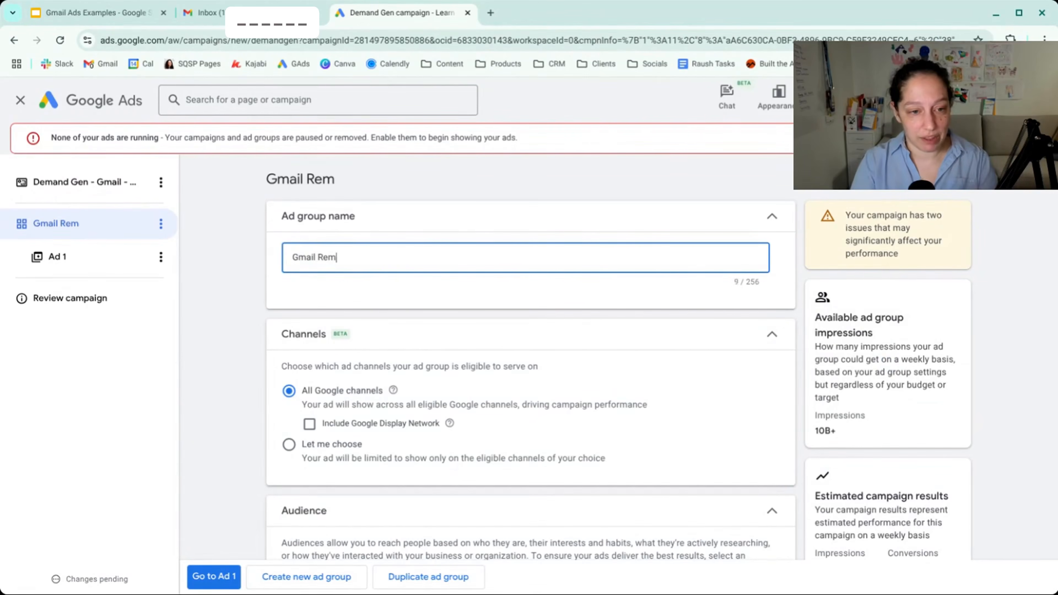
type("arketing")
left_click(238, 249)
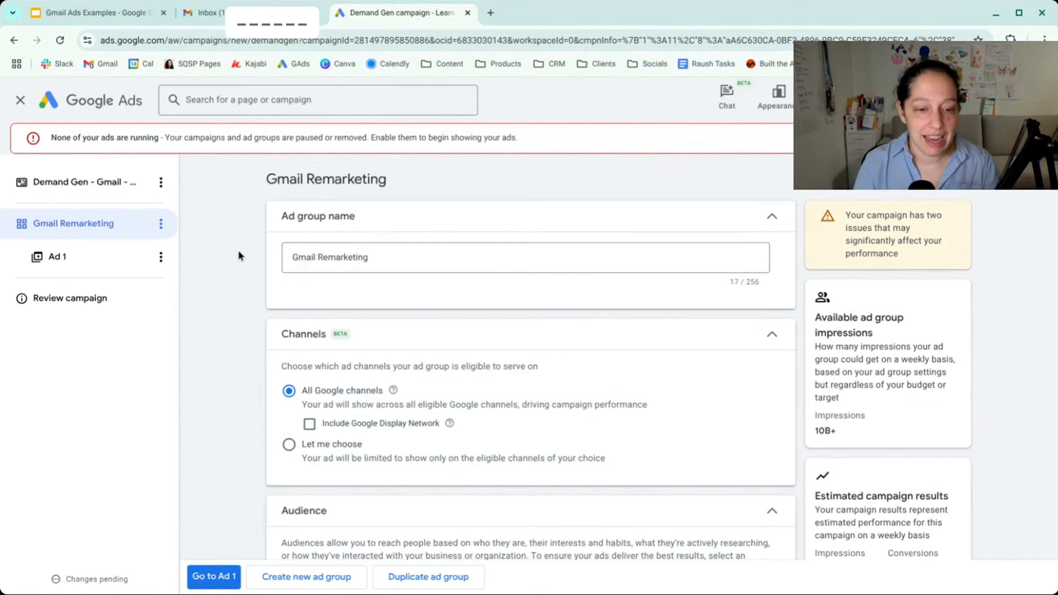
- Choose the ad group's channels manually and exclude YouTube, Discover and Google Display Network, keeping only Gmail
scroll(239, 252, "down", 1)
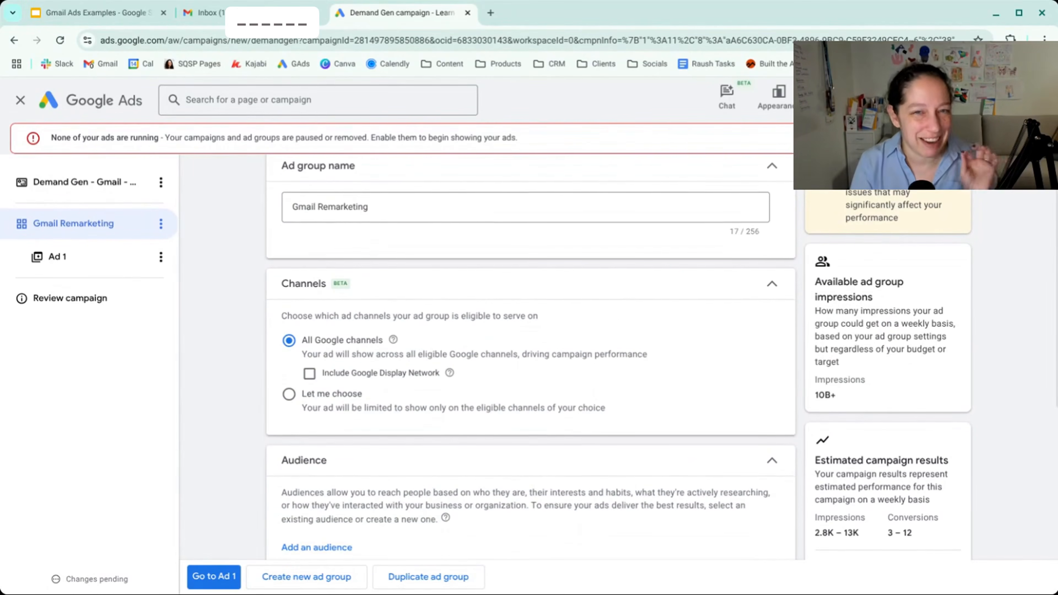
scroll(278, 277, "down", 1)
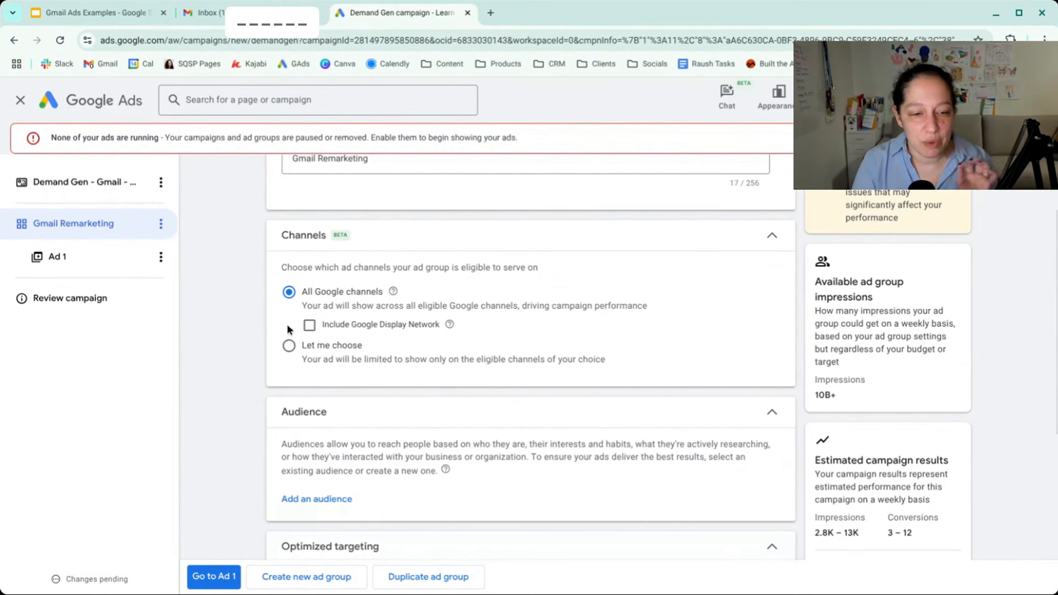
left_click(289, 346)
scroll(293, 352, "down", 1)
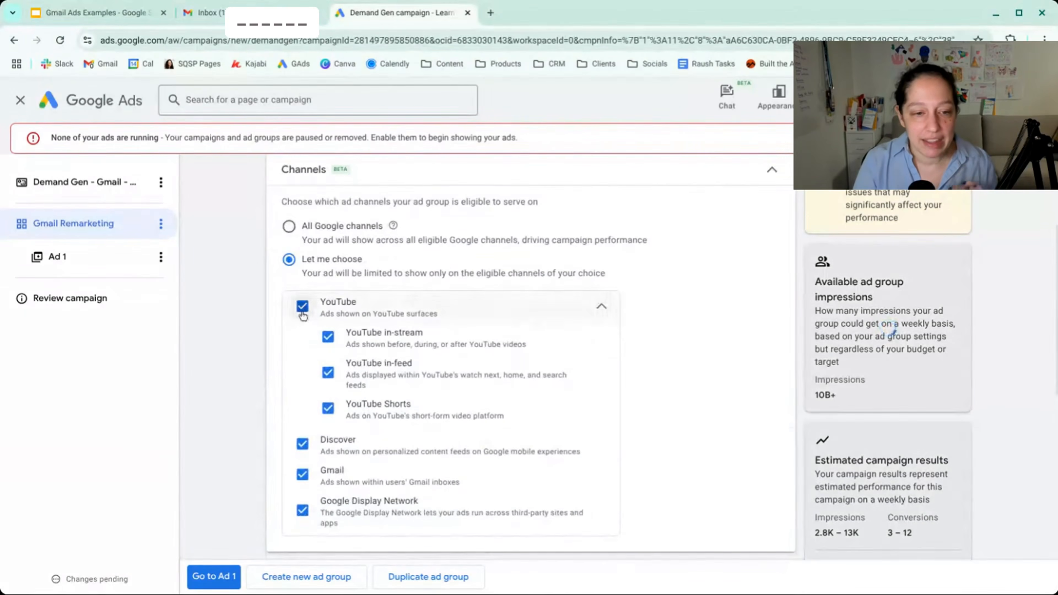
left_click(302, 307)
left_click(302, 445)
left_click(303, 510)
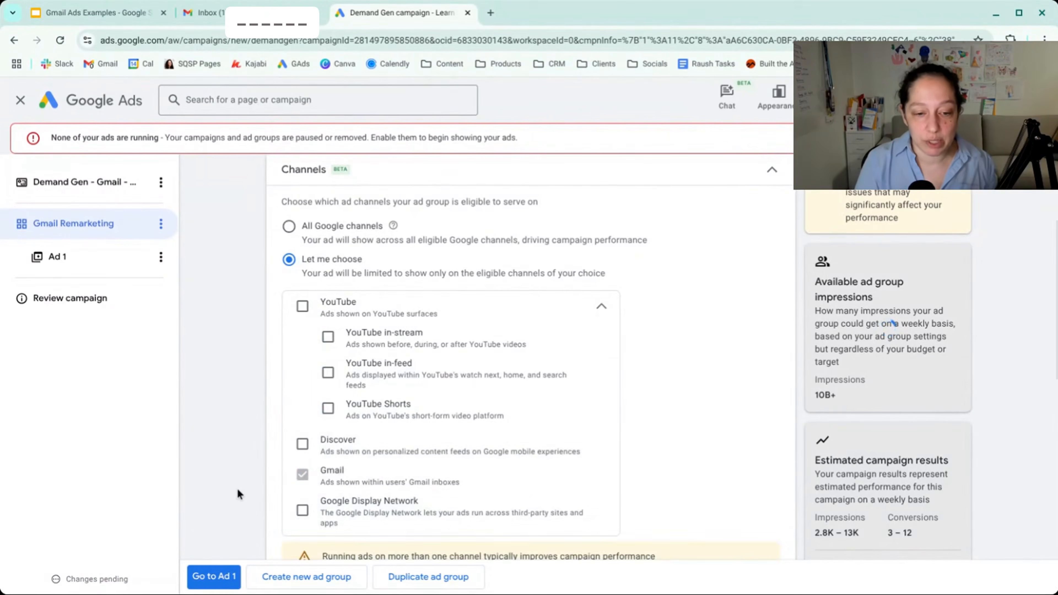
- Start a new audience for the ad group and name it "Remarketing"
scroll(236, 493, "down", 3)
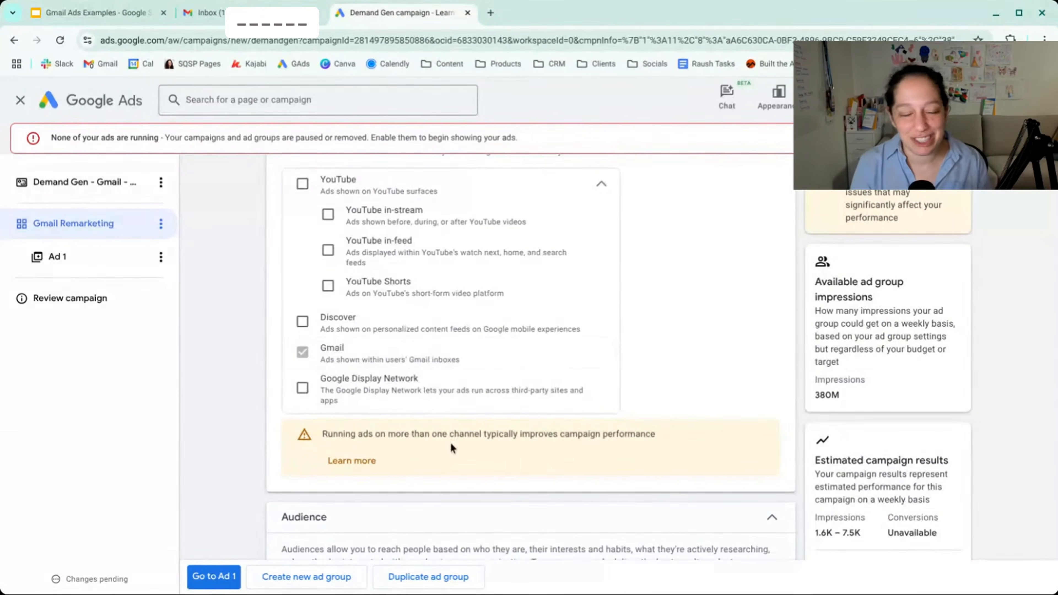
scroll(529, 359, "down", 7)
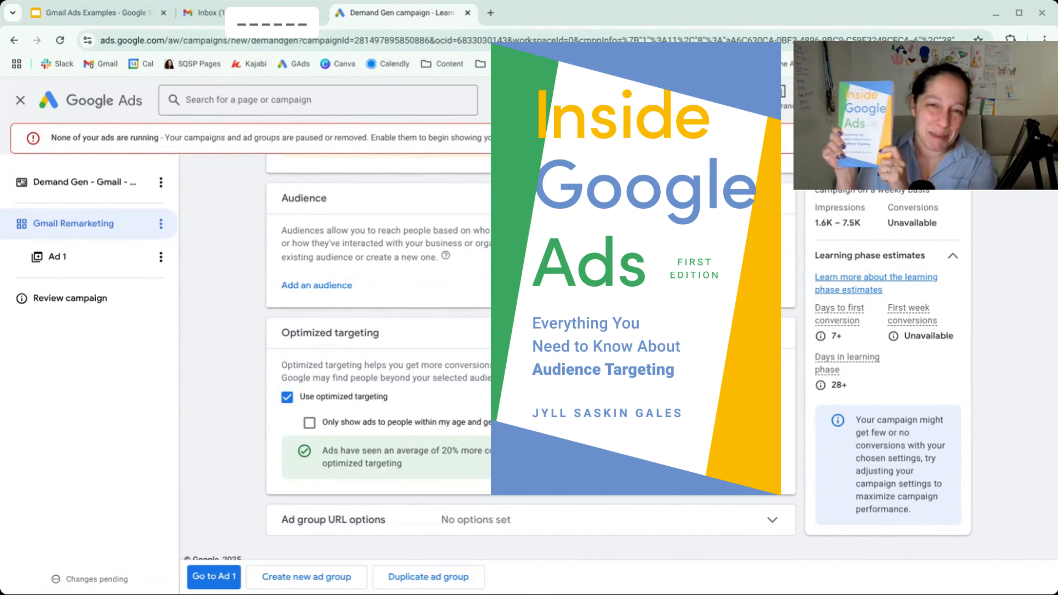
left_click(301, 286)
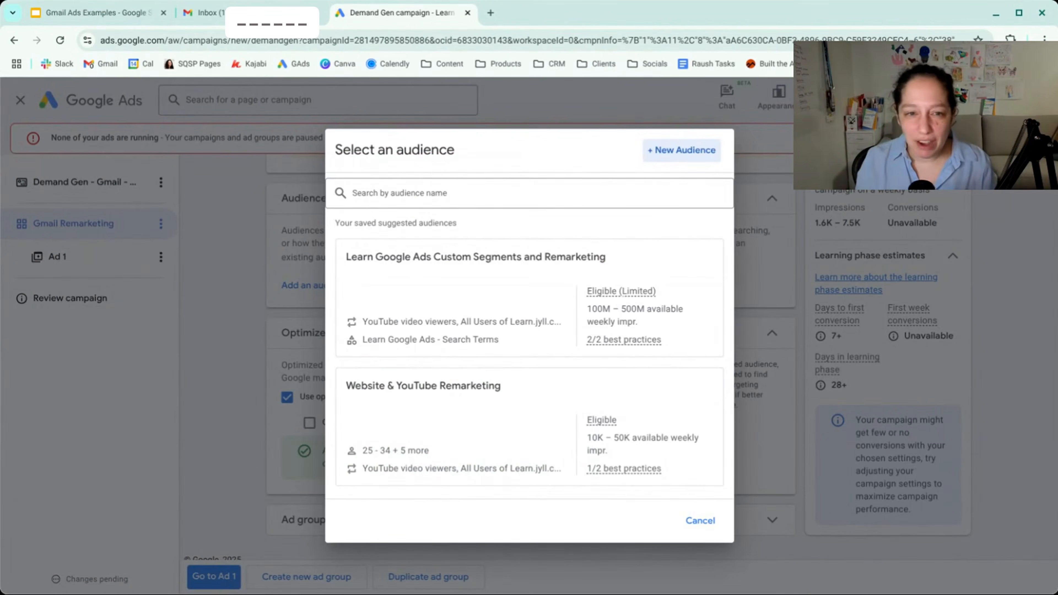
left_click(659, 161)
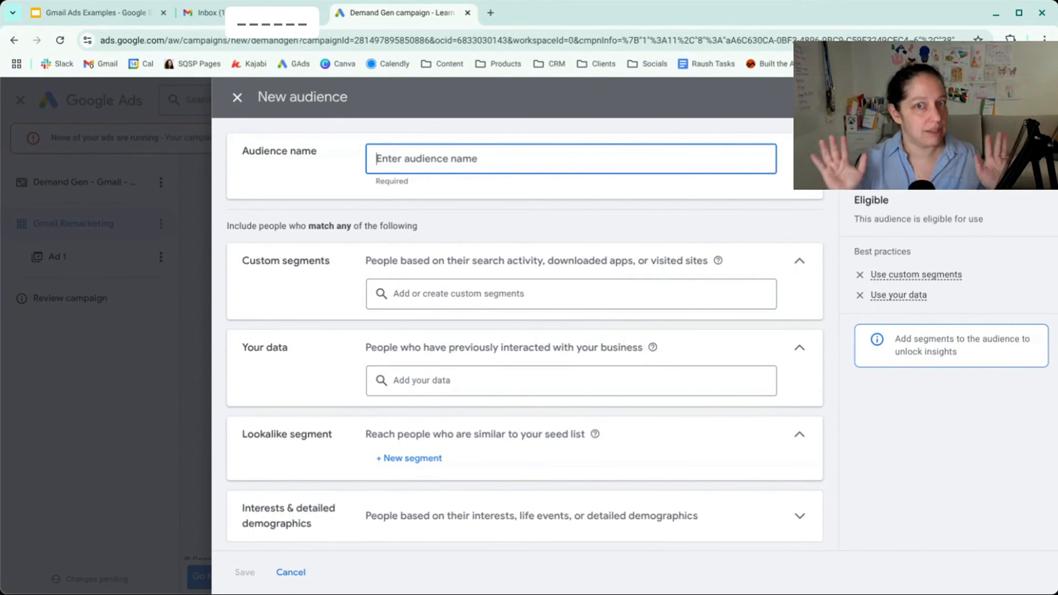
type("Remarketing")
left_click(833, 210)
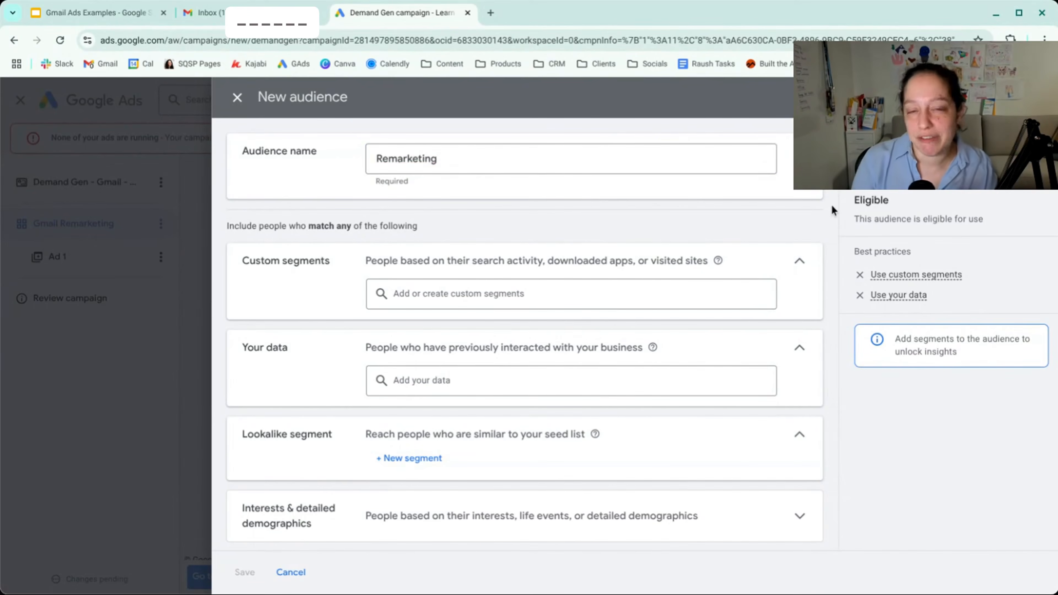
- Add the website visitors segment "All Users of Learn.jyll.ca - GA4" to the audience's own data
scroll(521, 333, "down", 2)
scroll(521, 333, "down", 1)
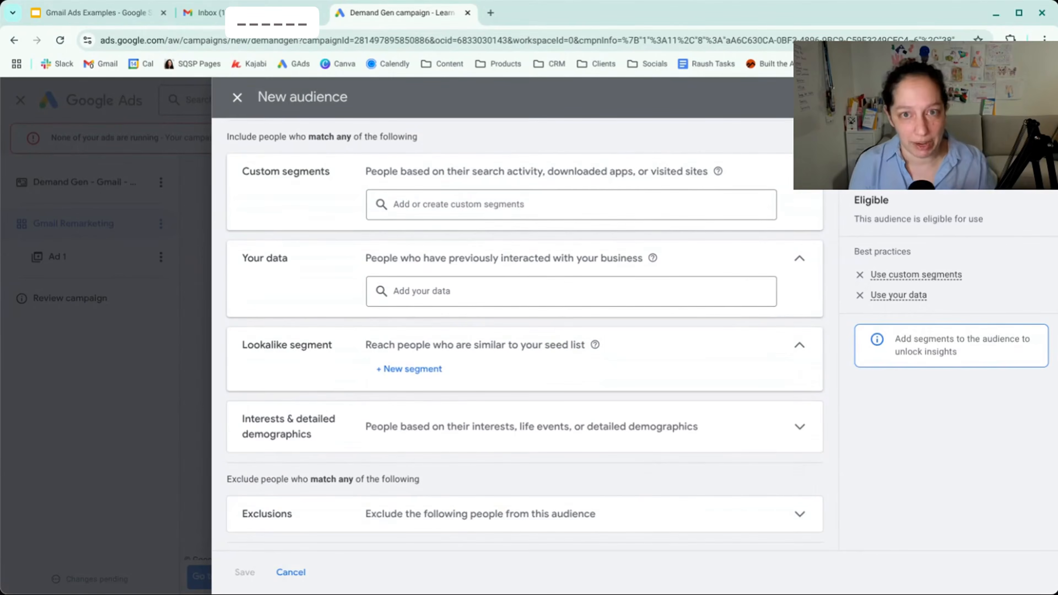
left_click(453, 296)
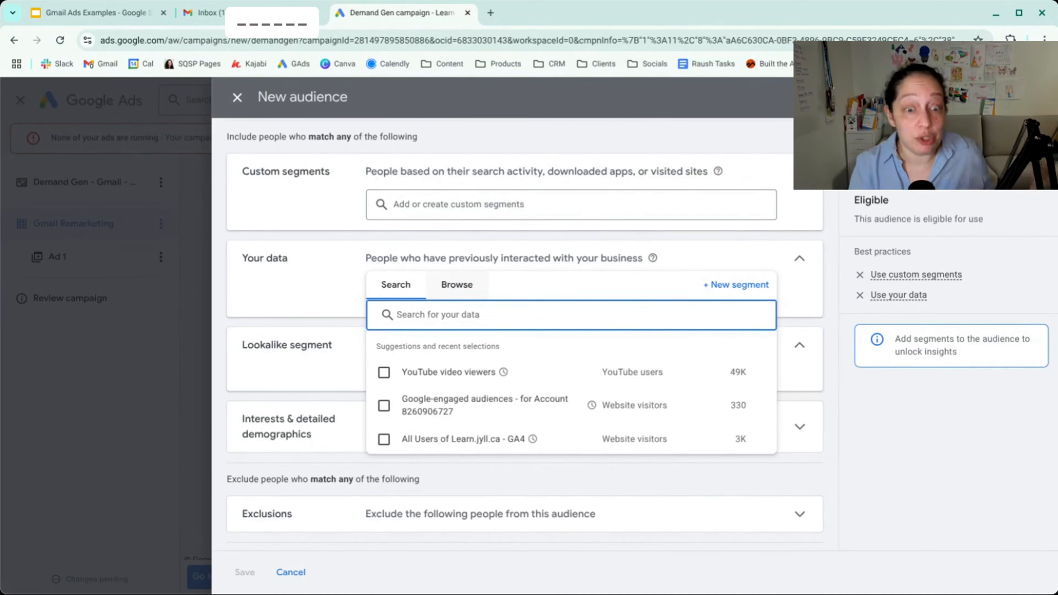
mouse_move(385, 445)
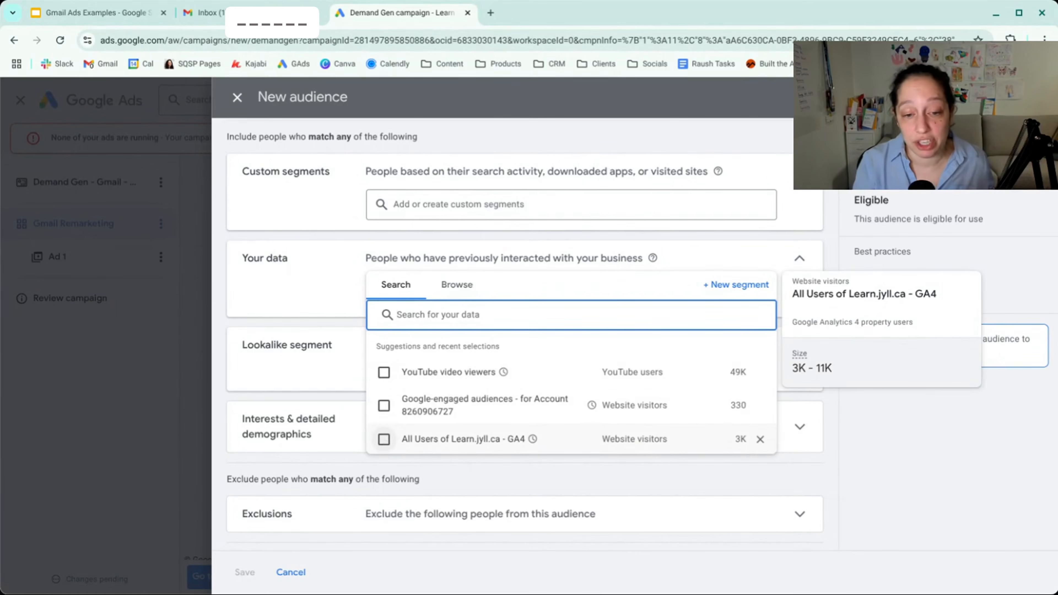
left_click(385, 445)
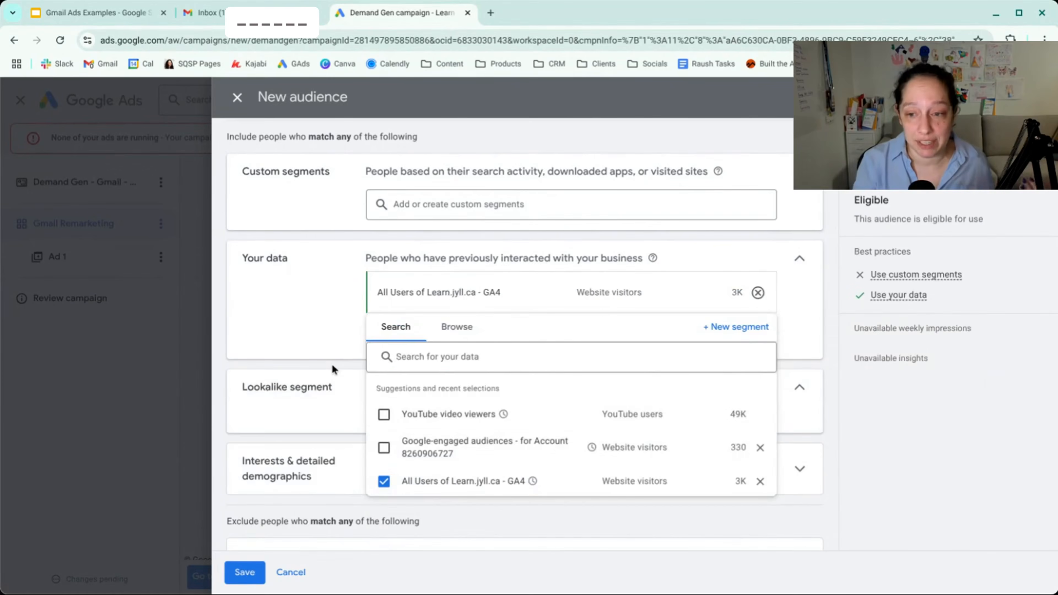
left_click(340, 361)
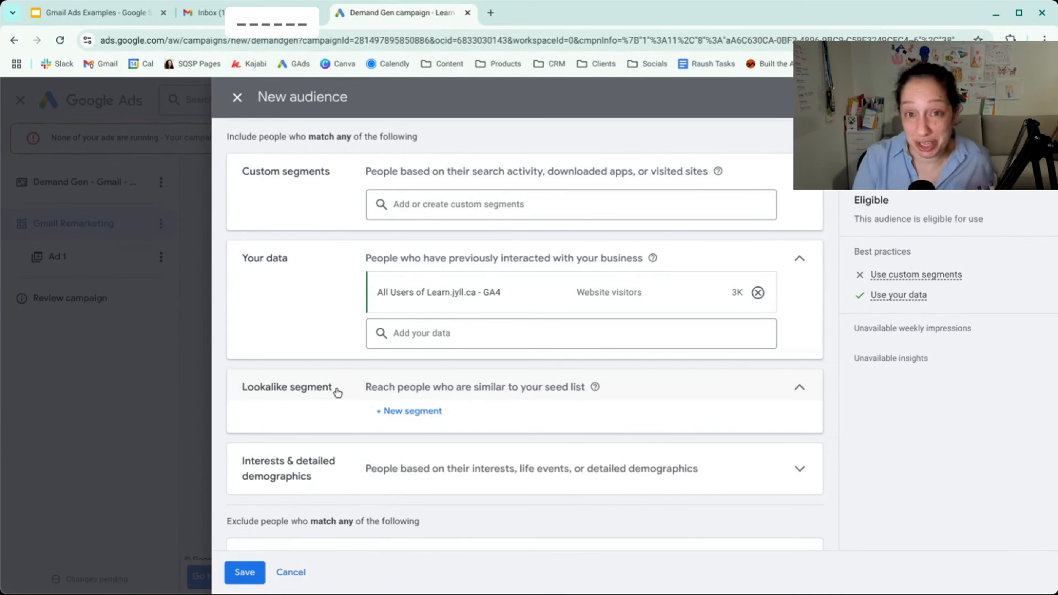
- Start a new lookalike segment named "YouTube Viewers Lookalike" with "YouTube video viewers" as its seed list
left_click(403, 412)
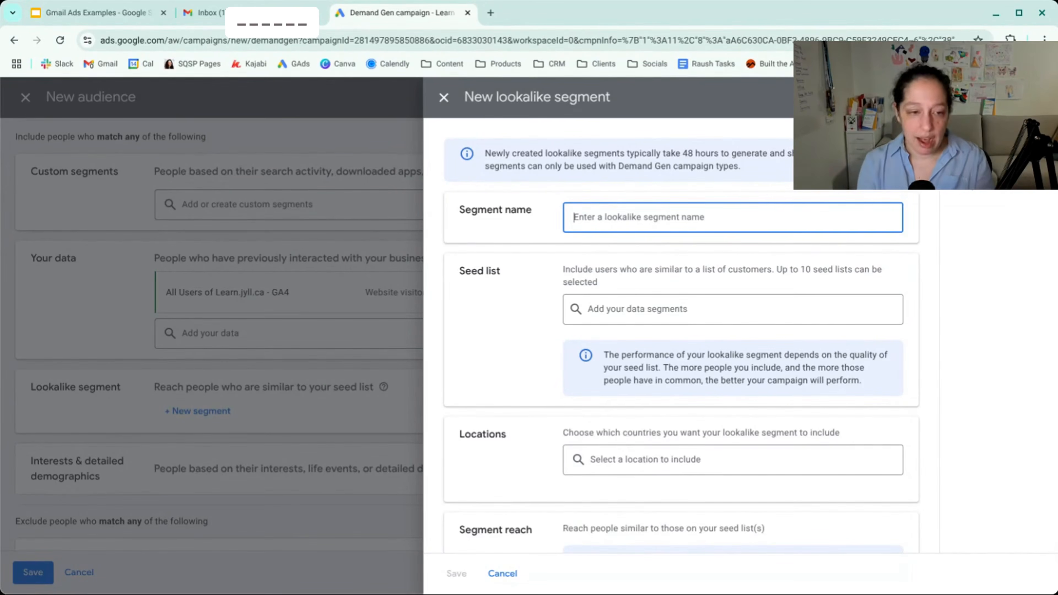
type("You")
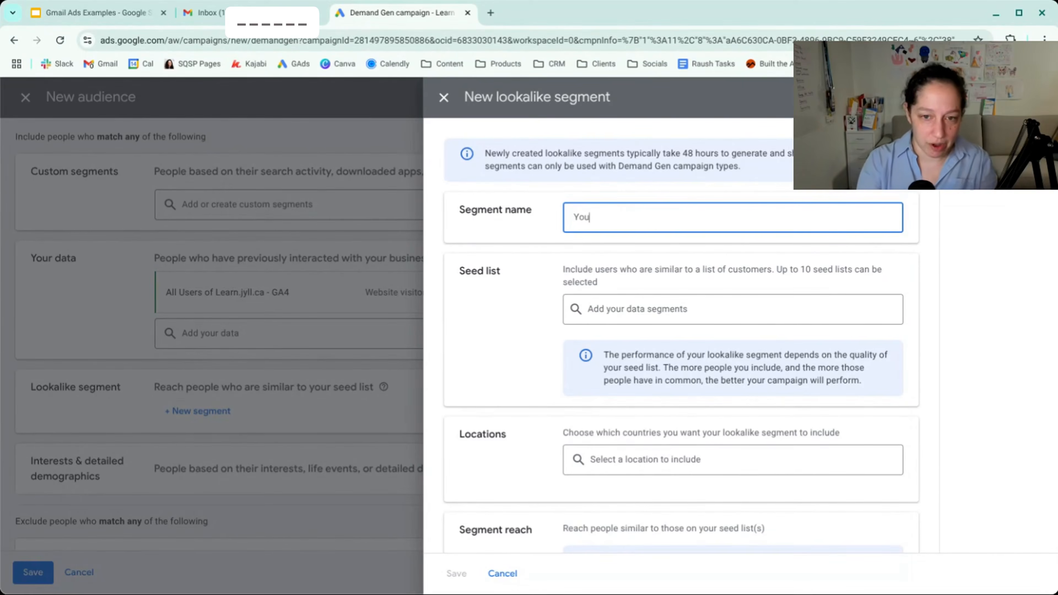
type("Tube Viewers Lookalike")
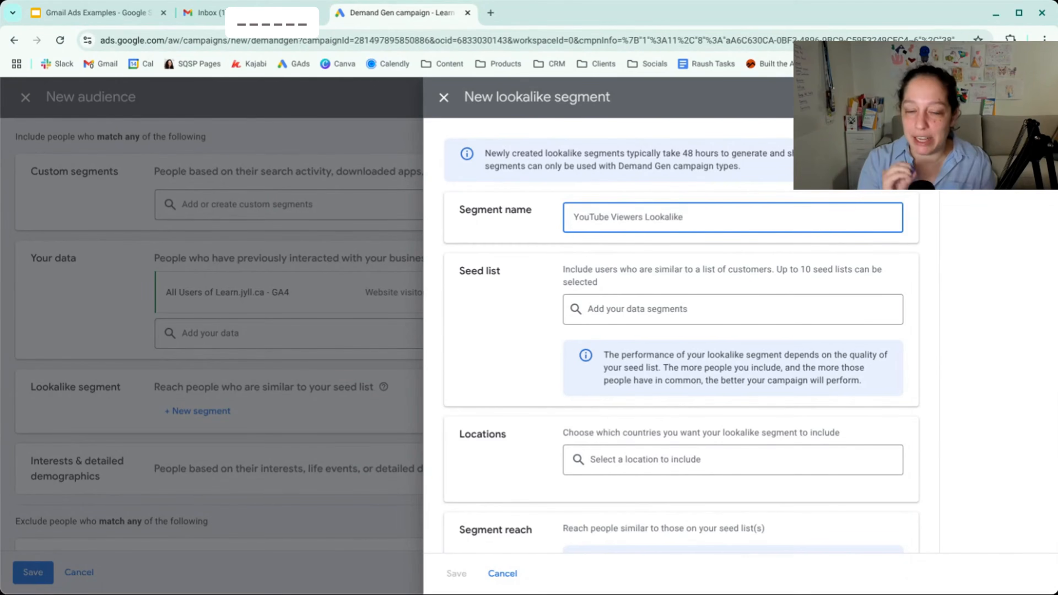
left_click(679, 307)
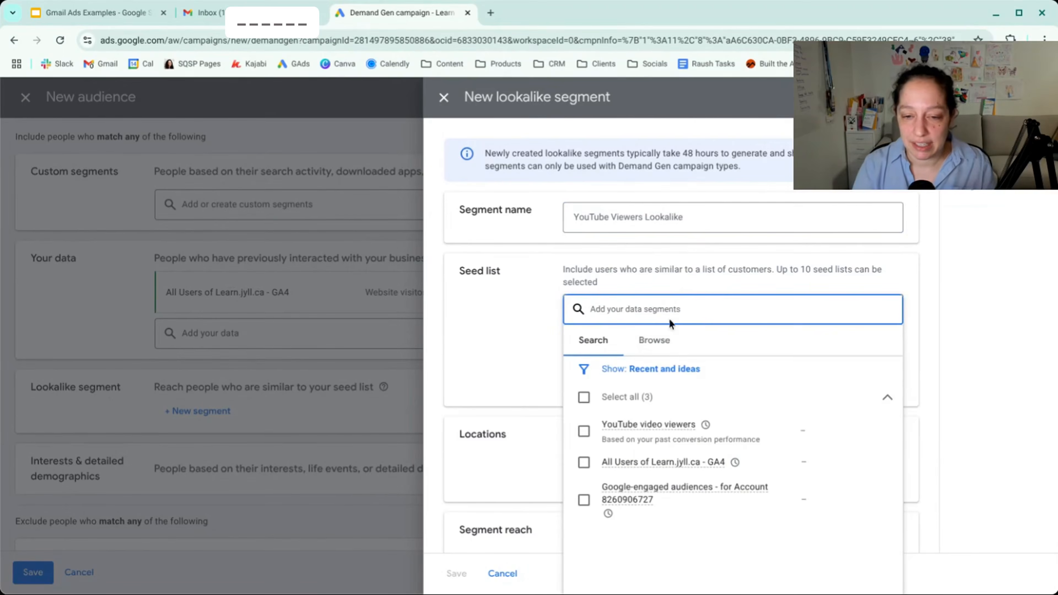
left_click(584, 432)
left_click(516, 408)
- Include the United States in the lookalike segment, set its reach to Narrow 2.5%, and save the segment
scroll(516, 406, "down", 5)
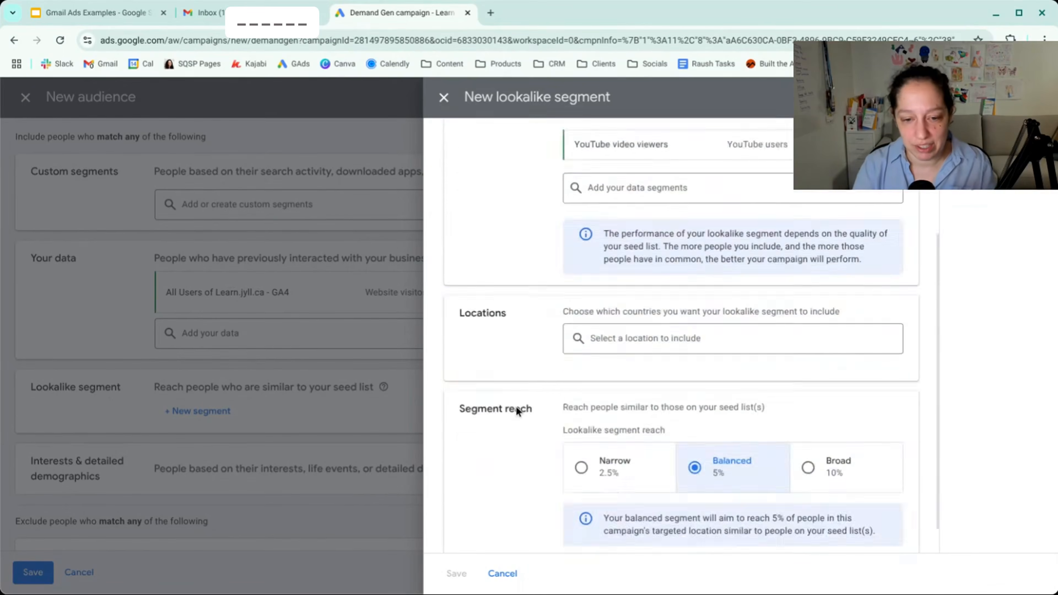
left_click(707, 305)
type("United state")
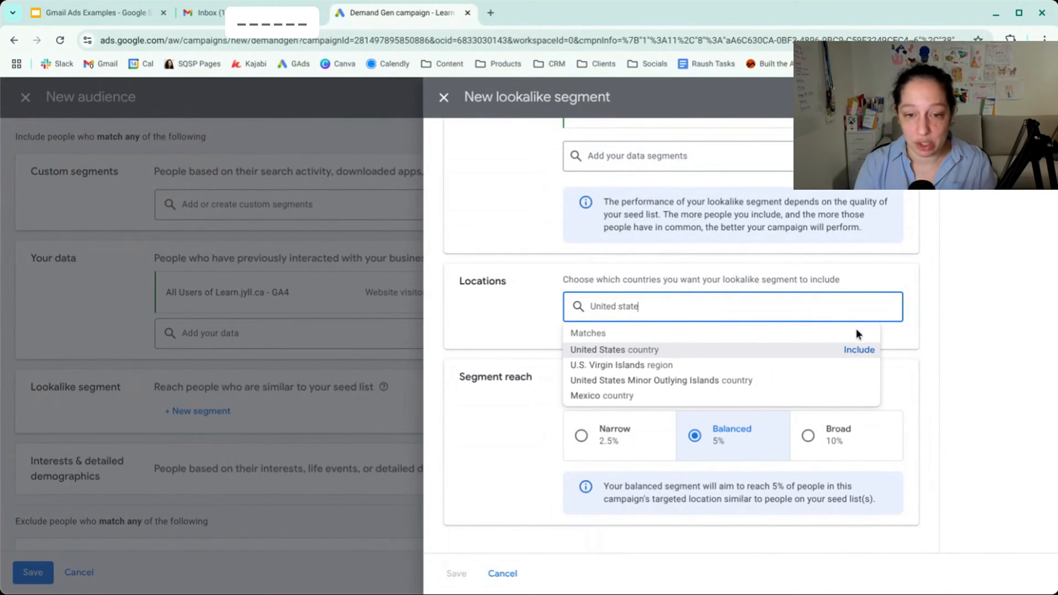
left_click(858, 351)
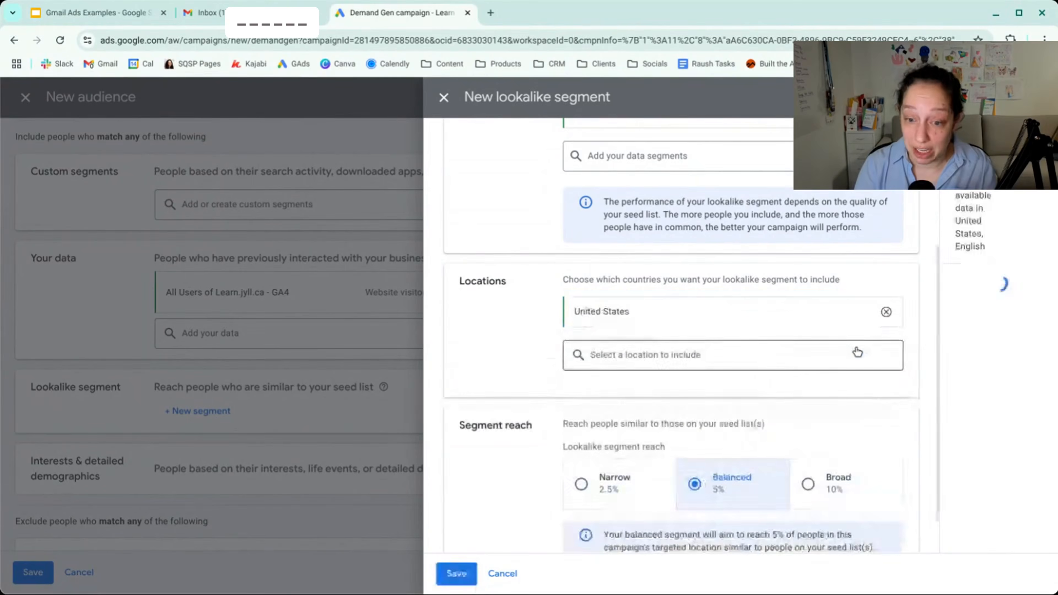
scroll(857, 353, "down", 1)
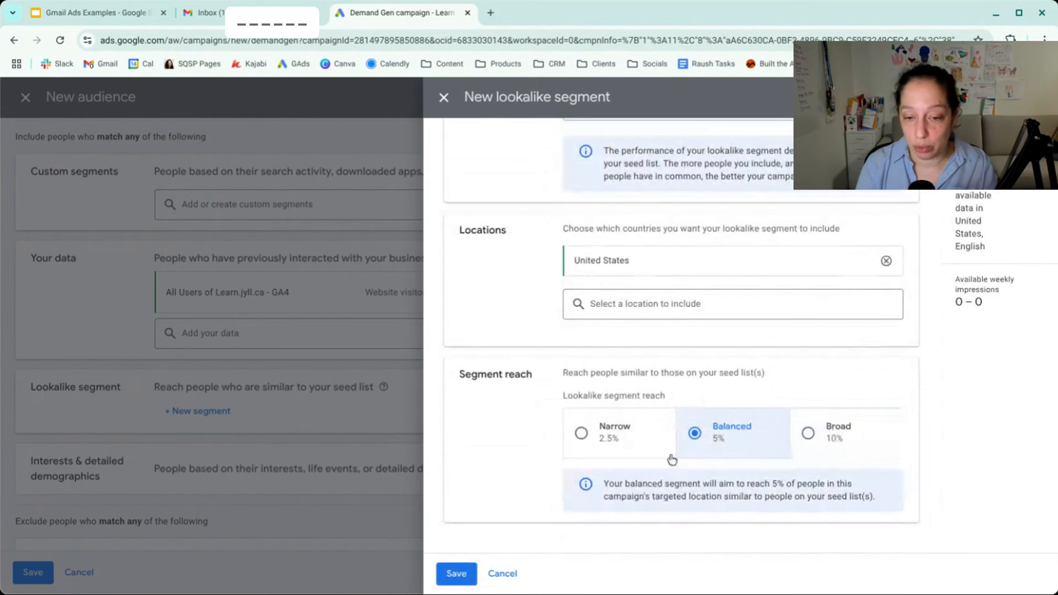
left_click(582, 434)
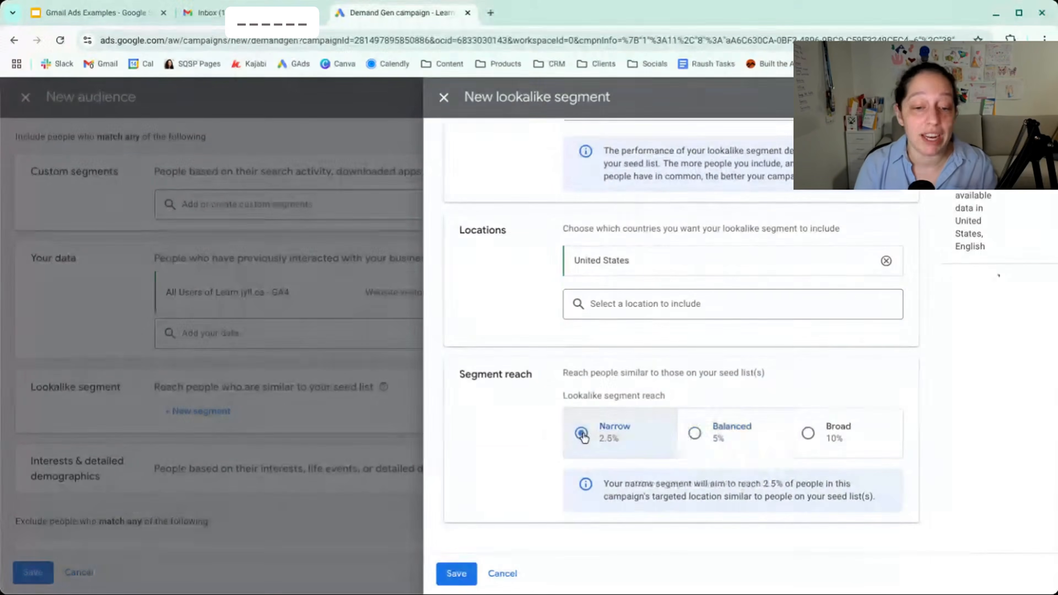
left_click(457, 575)
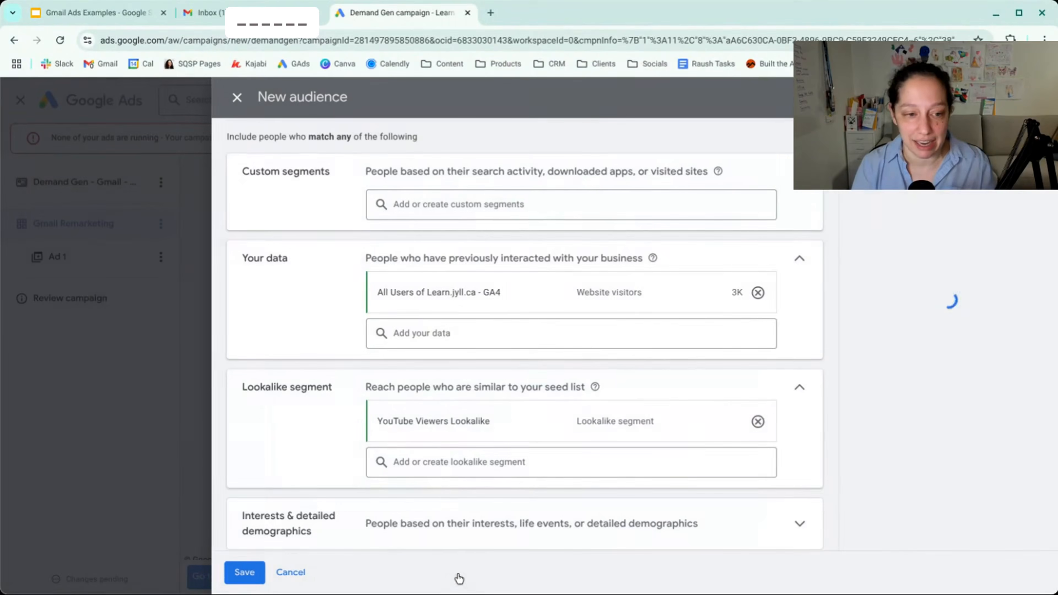
mouse_move(414, 425)
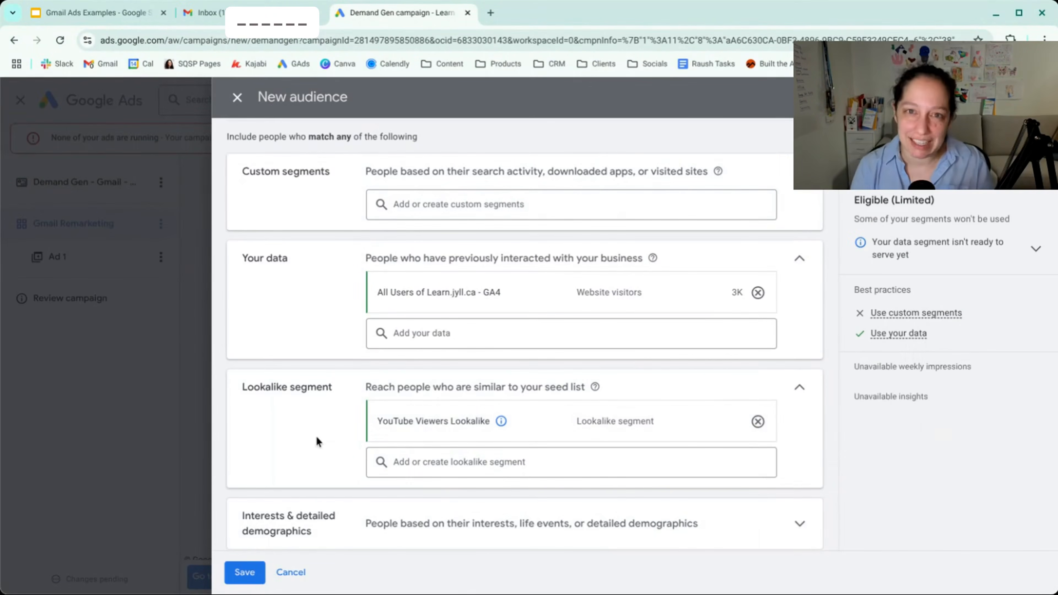
- Remove the YouTube Viewers Lookalike segment from the Remarketing audience
scroll(316, 435, "up", 2)
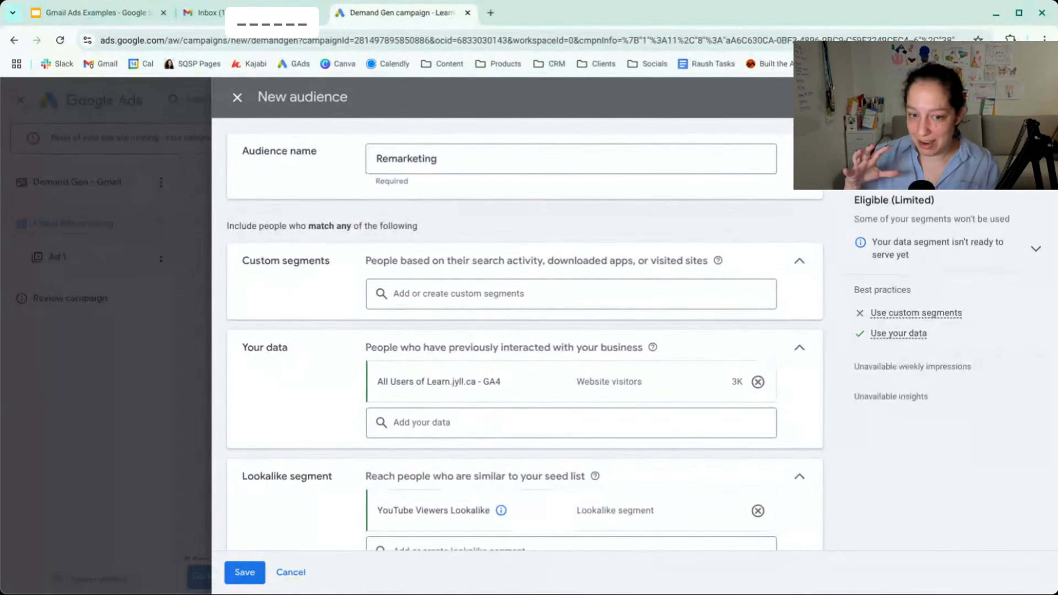
scroll(525, 336, "down", 4)
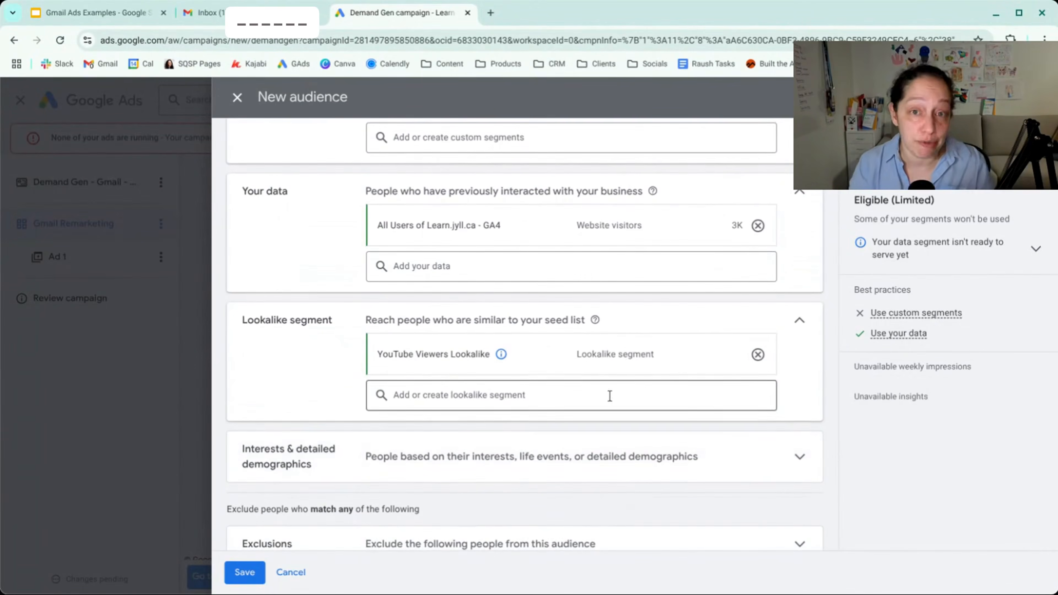
left_click(758, 355)
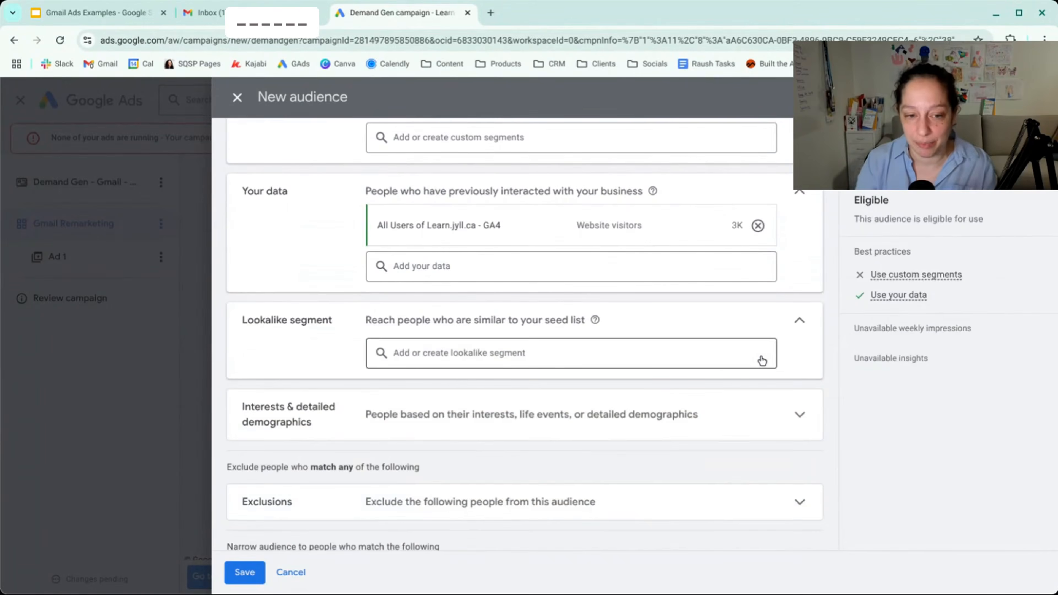
- Examine the Activewear subcategories among the in-market segments and the Business Creation options among the life events
left_click(799, 413)
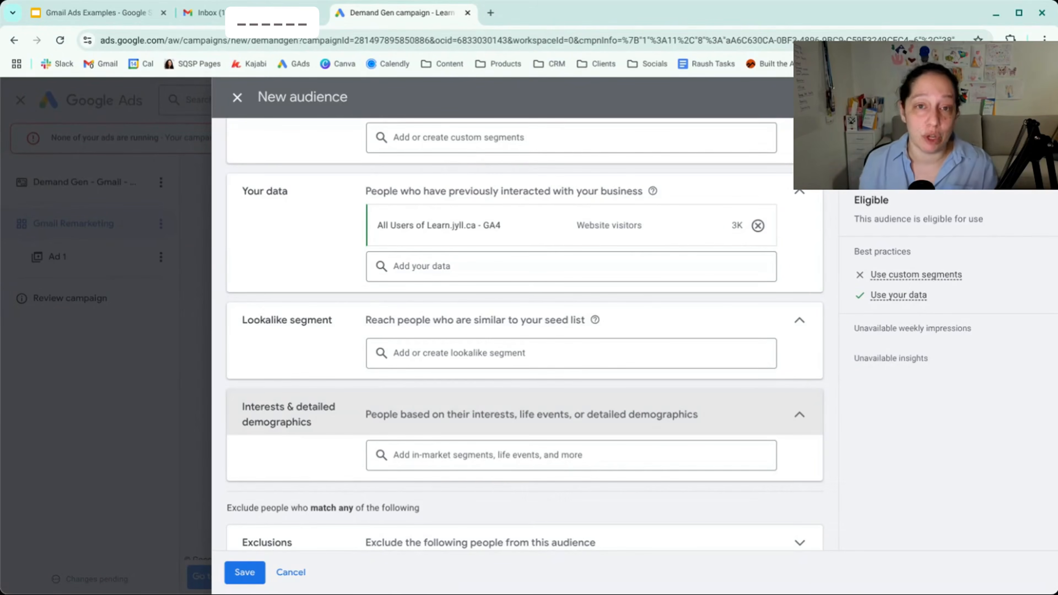
left_click(543, 456)
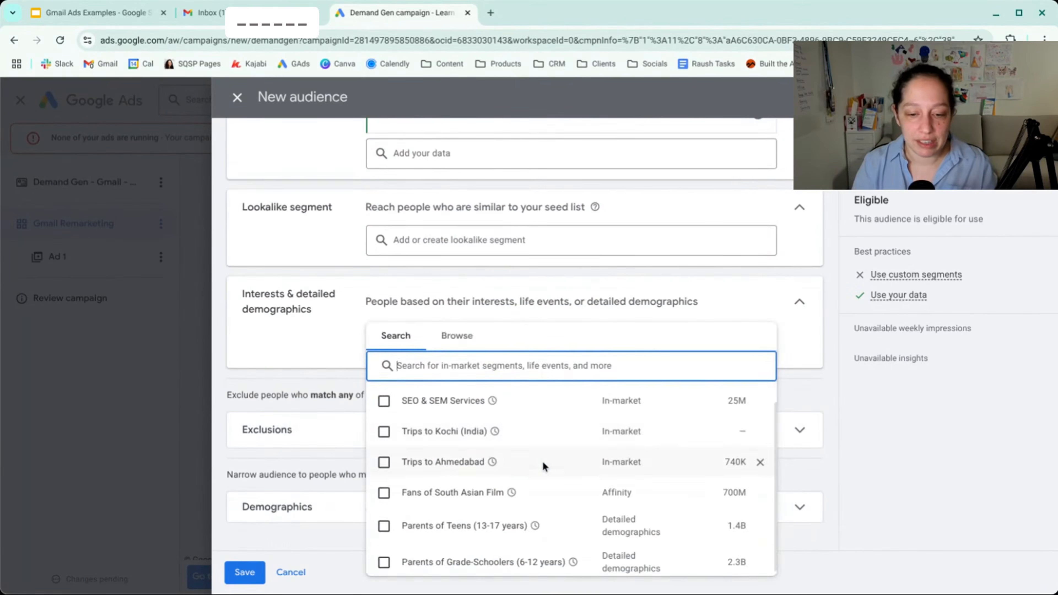
left_click(457, 348)
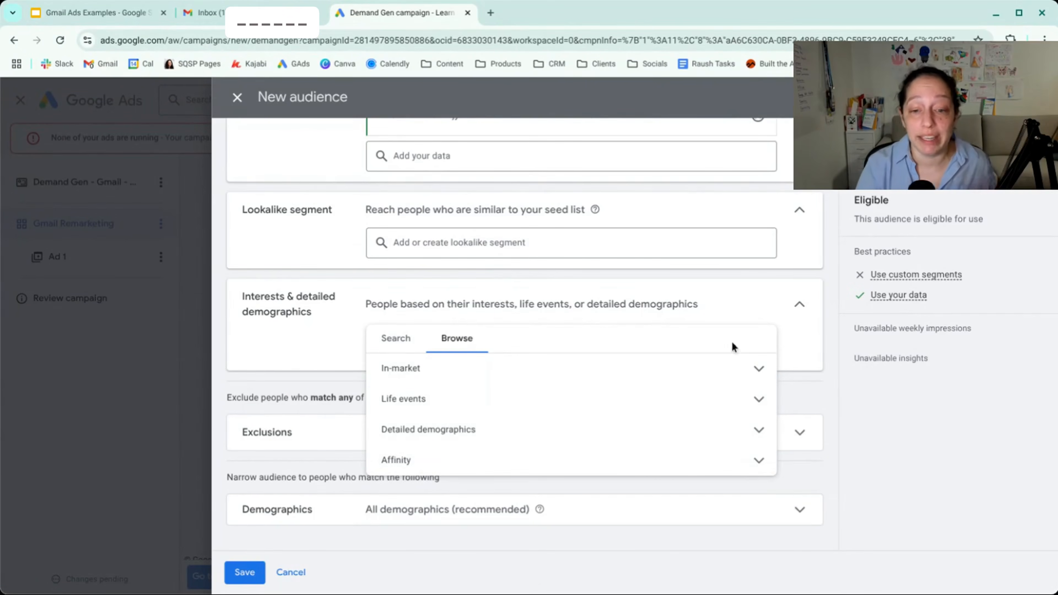
left_click(758, 370)
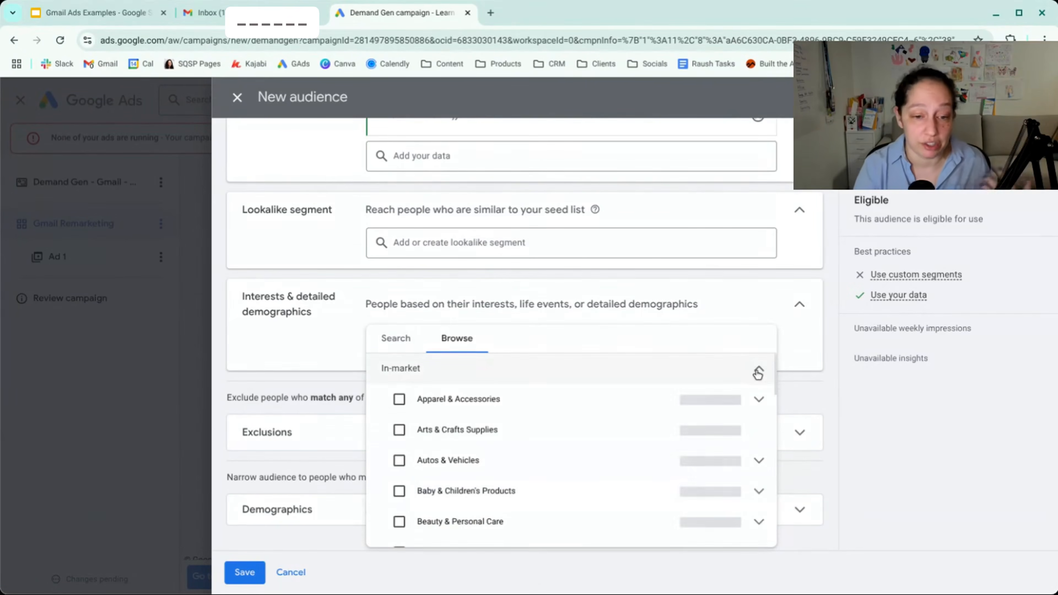
left_click(760, 399)
left_click(759, 430)
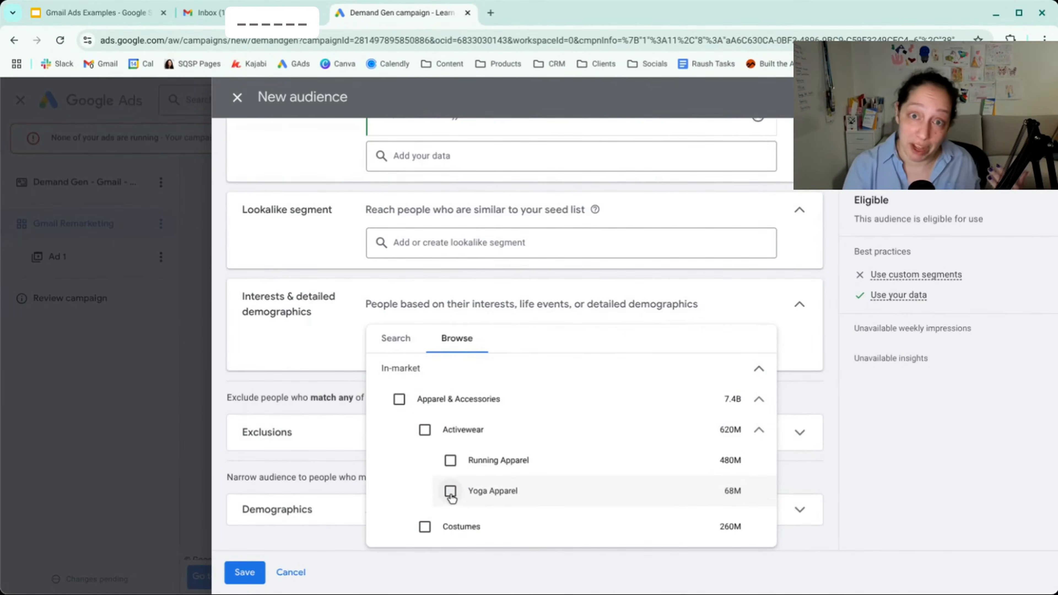
left_click(758, 369)
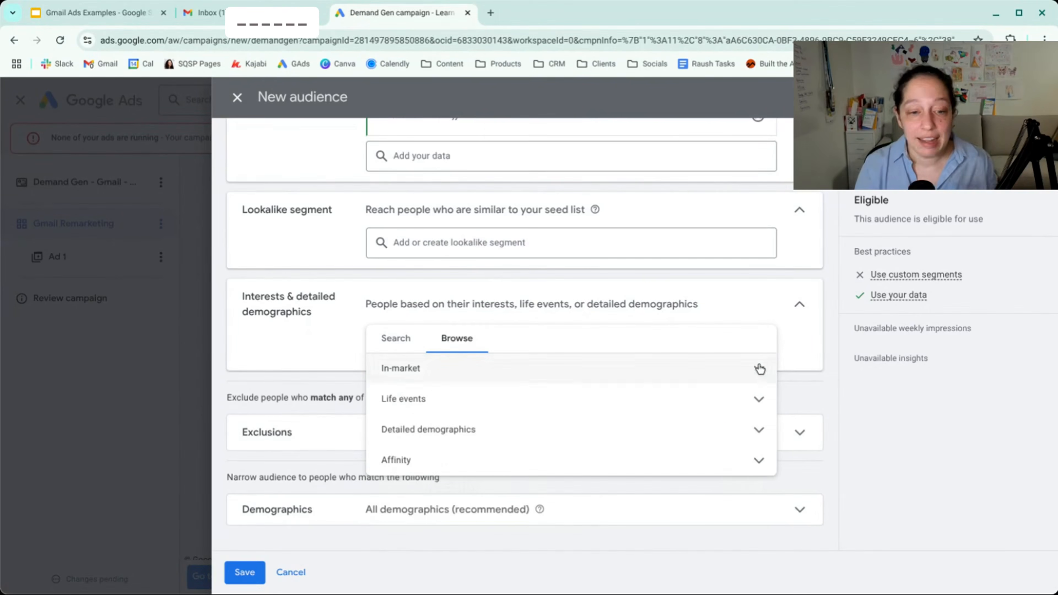
left_click(758, 408)
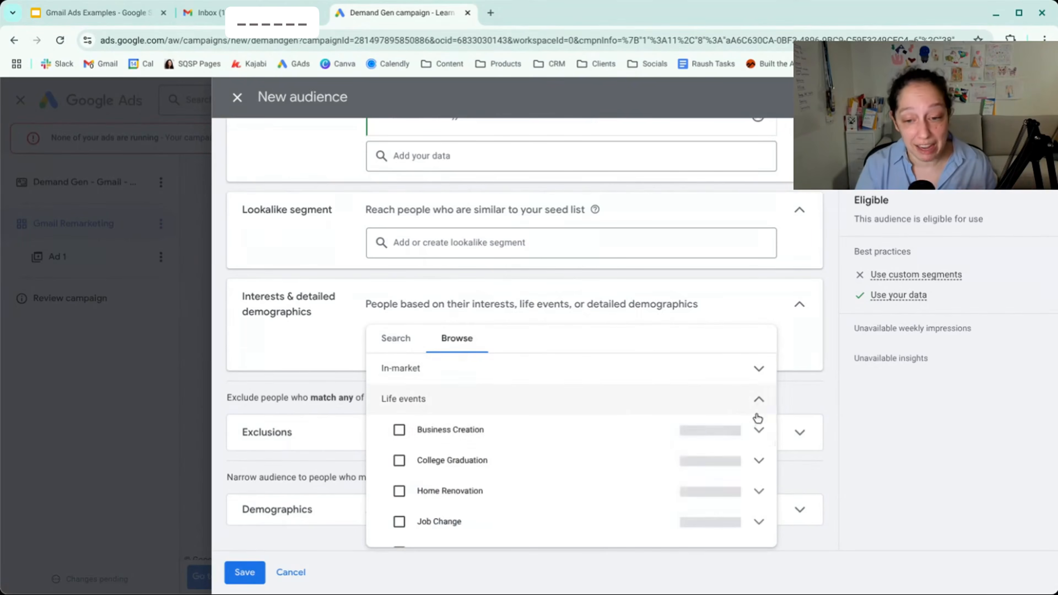
left_click(759, 433)
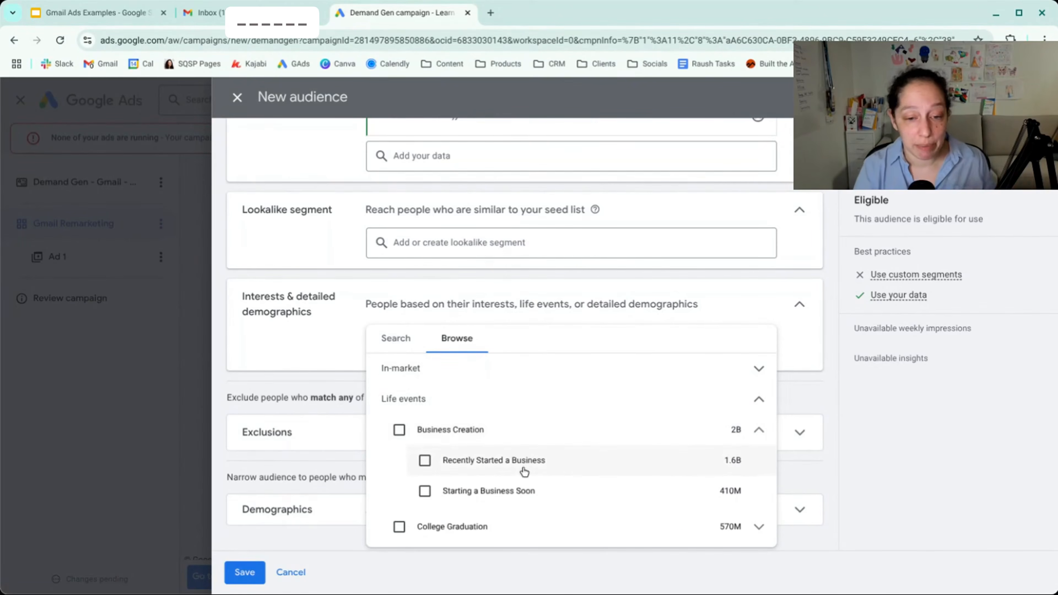
mouse_move(481, 463)
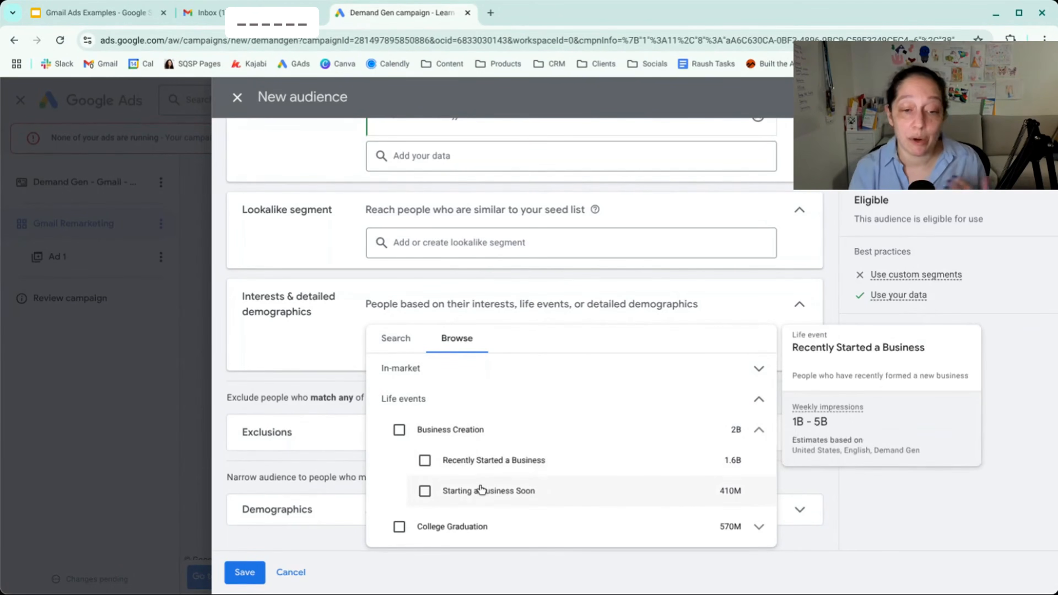
left_click(682, 399)
- Examine the Parents options among the detailed demographics and the Banking & Finance options among the affinity segments
left_click(760, 436)
scroll(759, 457, "down", 2)
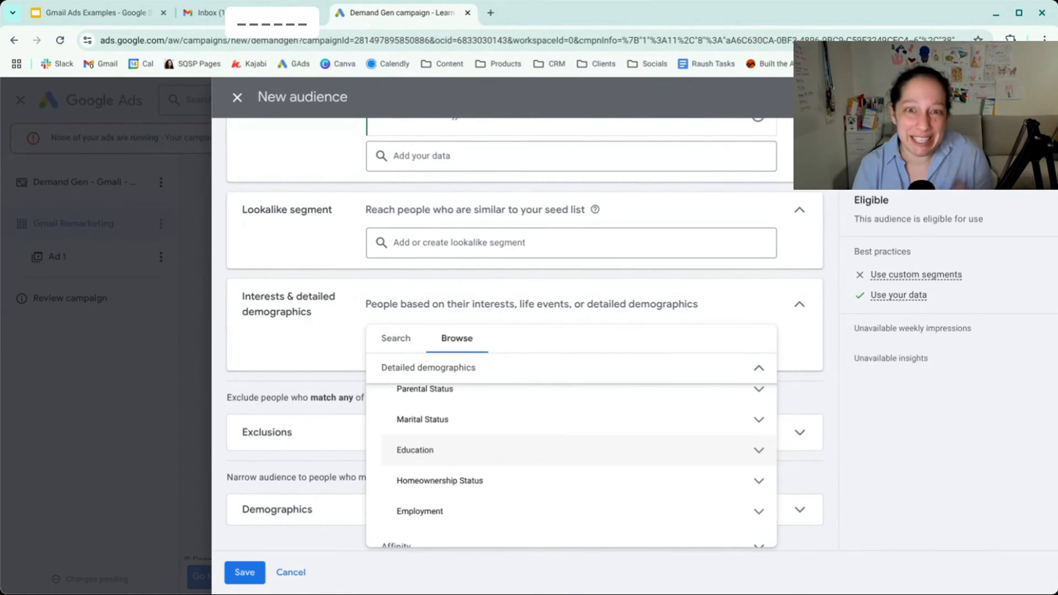
scroll(758, 453, "up", 2)
left_click(758, 446)
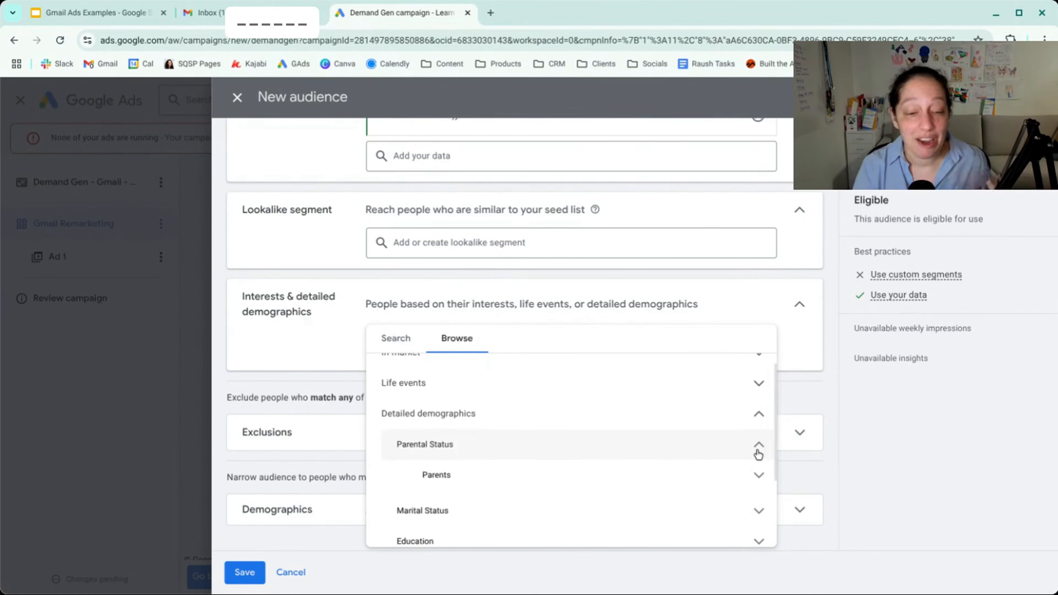
left_click(760, 475)
scroll(760, 475, "down", 1)
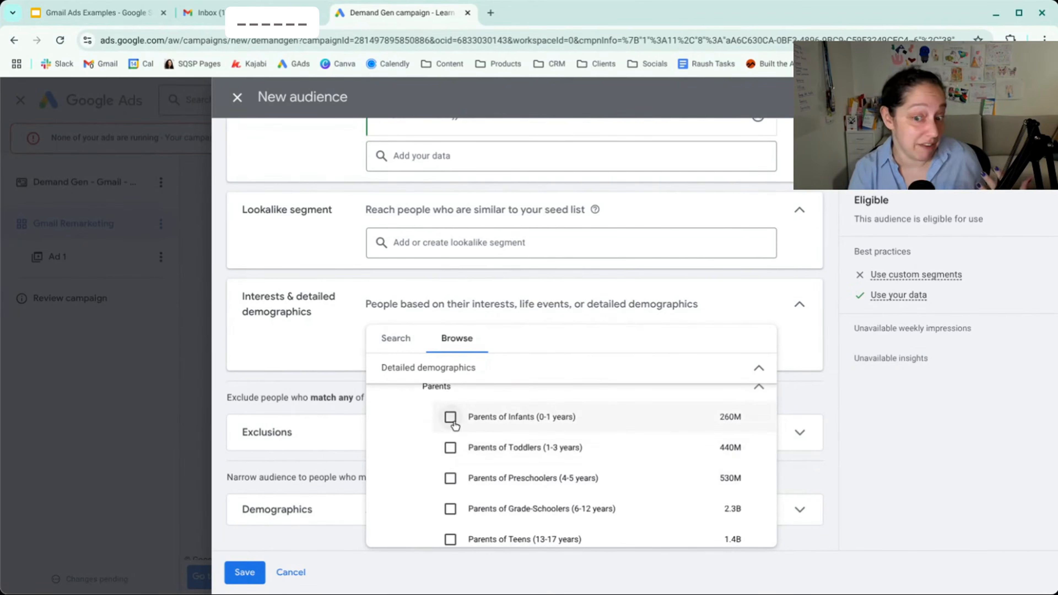
scroll(757, 428, "up", 2)
left_click(757, 430)
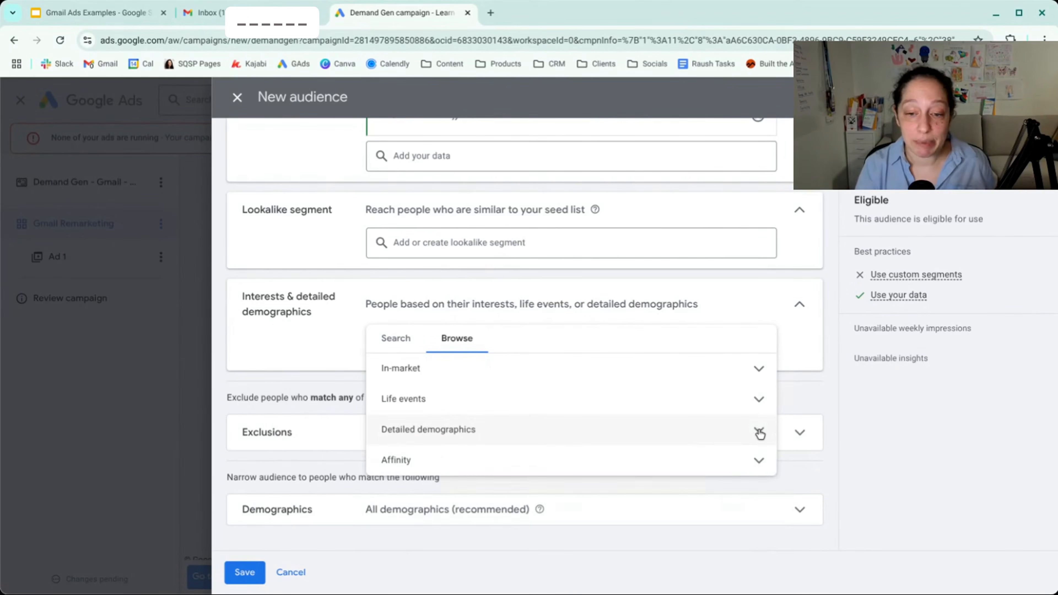
left_click(759, 461)
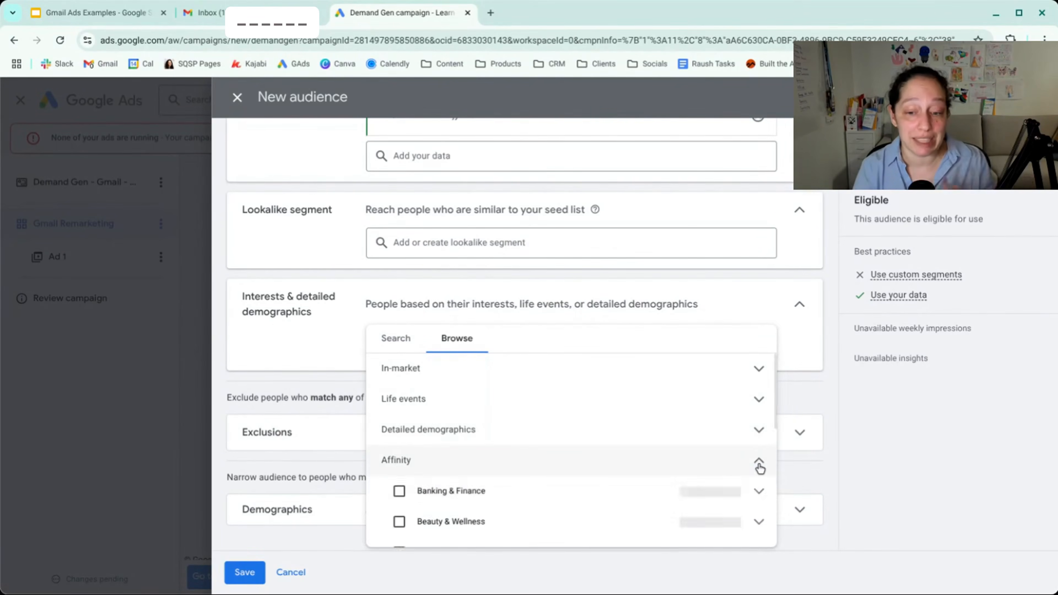
scroll(761, 470, "down", 1)
left_click(760, 469)
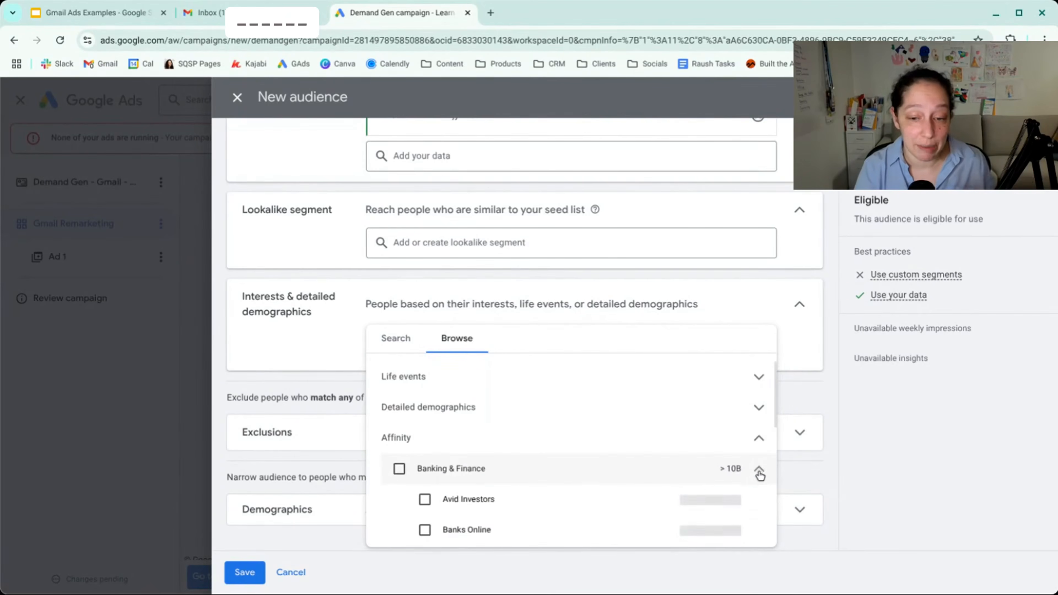
scroll(617, 472, "down", 1)
mouse_move(577, 459)
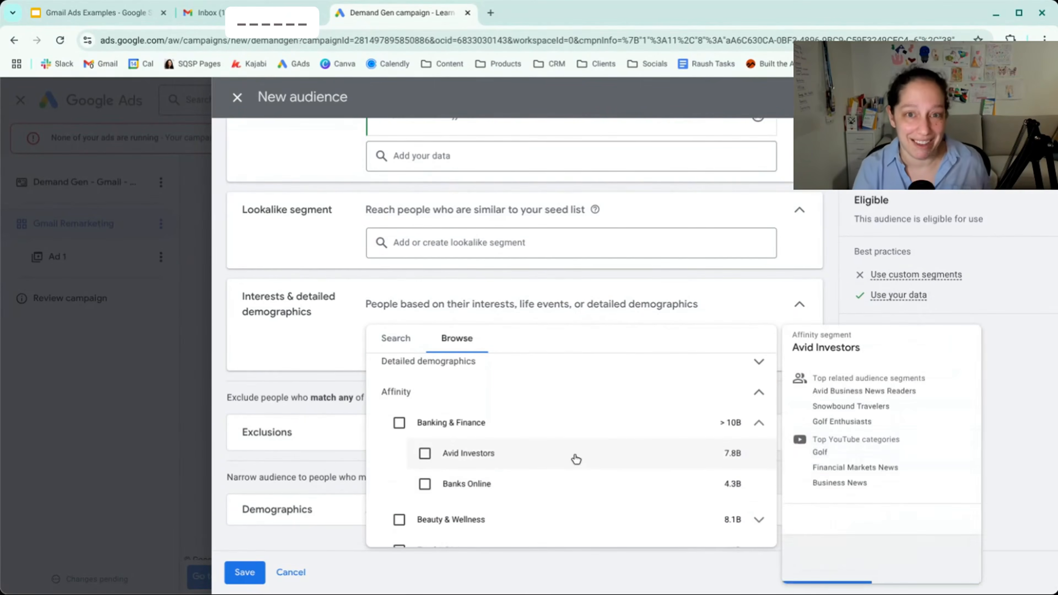
left_click(759, 393)
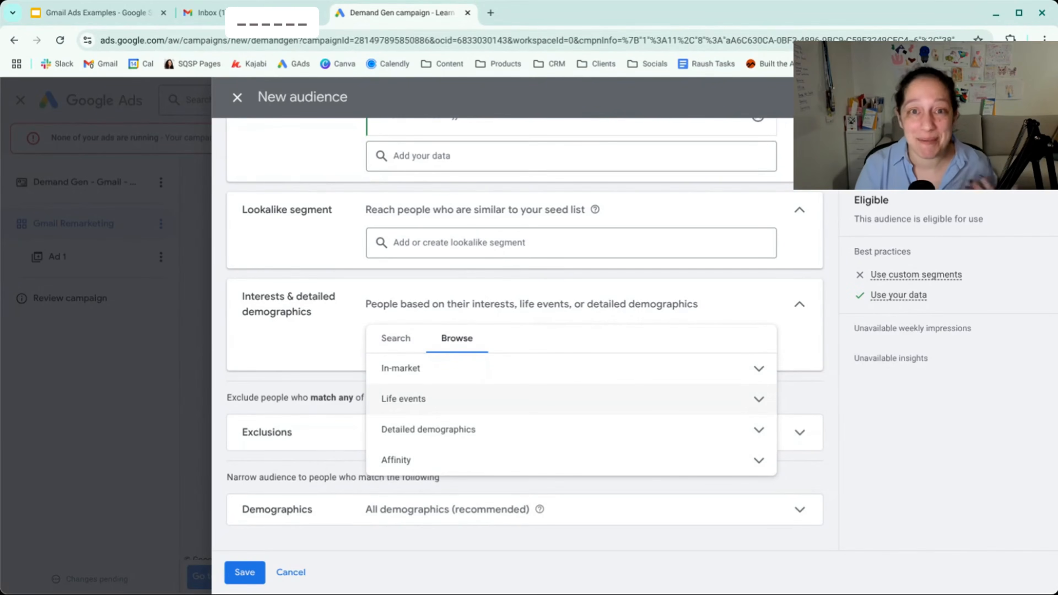
- Search the interests for "accounting" and add the Accounting Software, Business Financial Services and Financial Industry segments to the audience
left_click(394, 348)
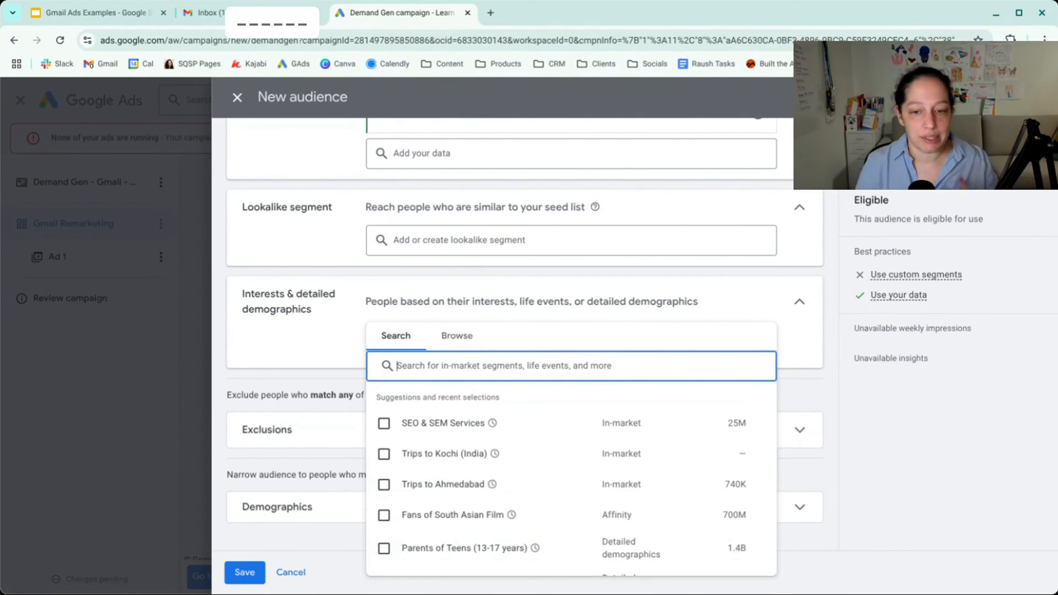
type("accounting")
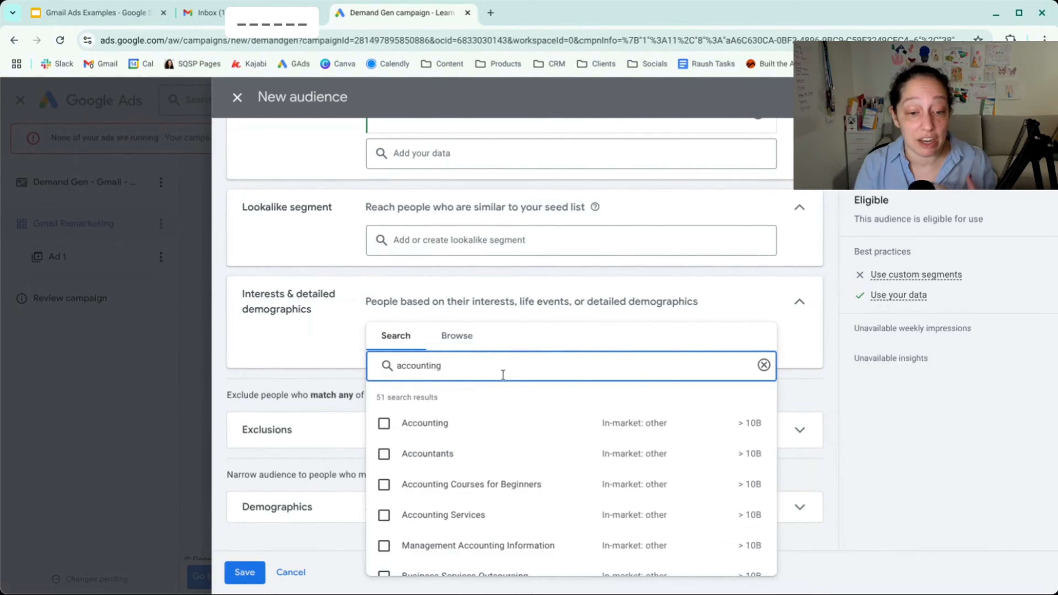
mouse_move(620, 428)
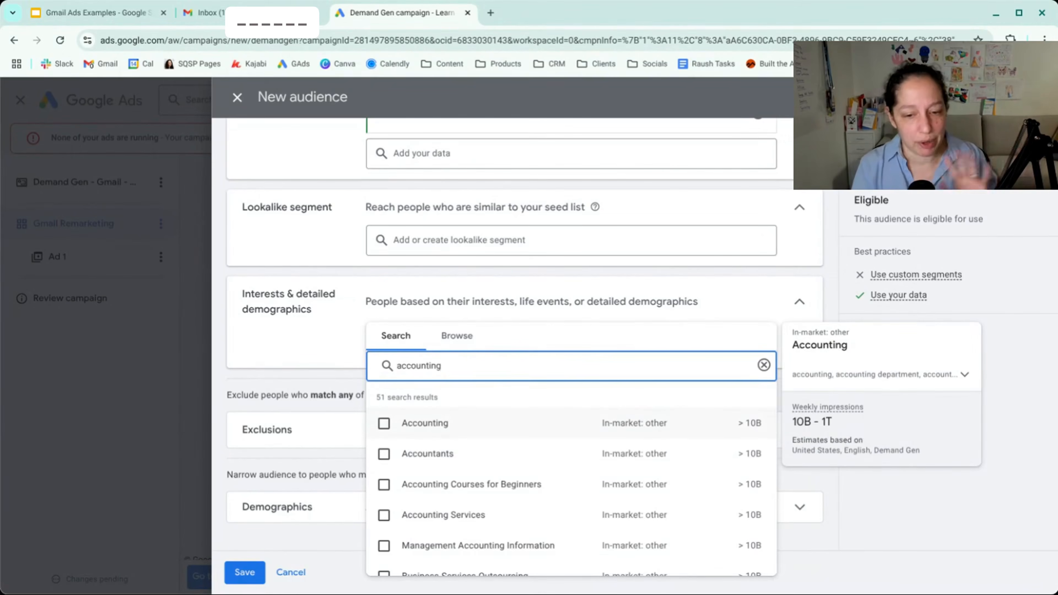
scroll(620, 430, "down", 7)
scroll(626, 425, "down", 1)
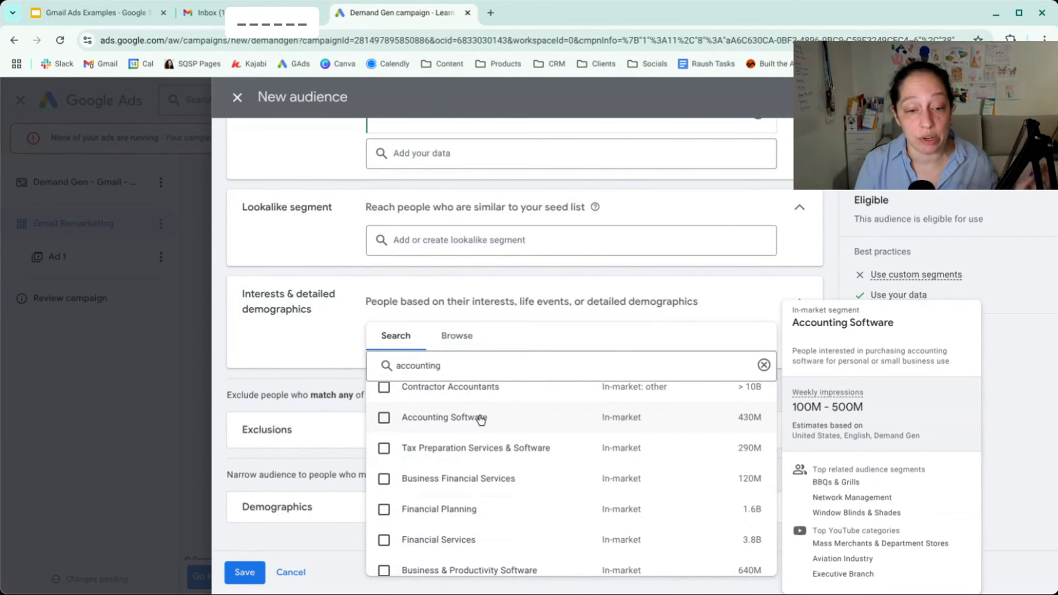
left_click(384, 417)
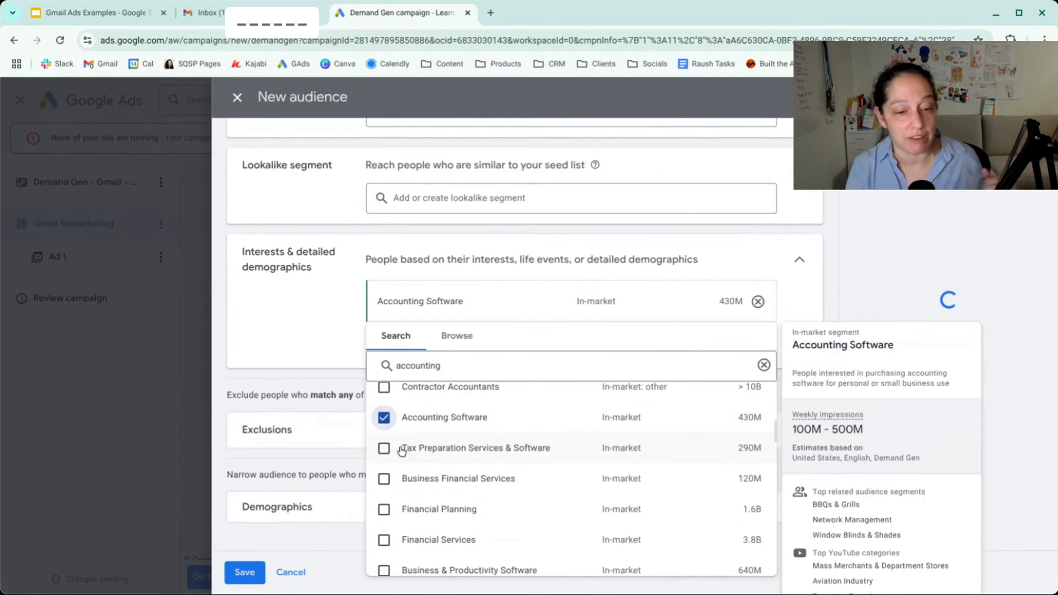
left_click(384, 479)
scroll(487, 466, "down", 10)
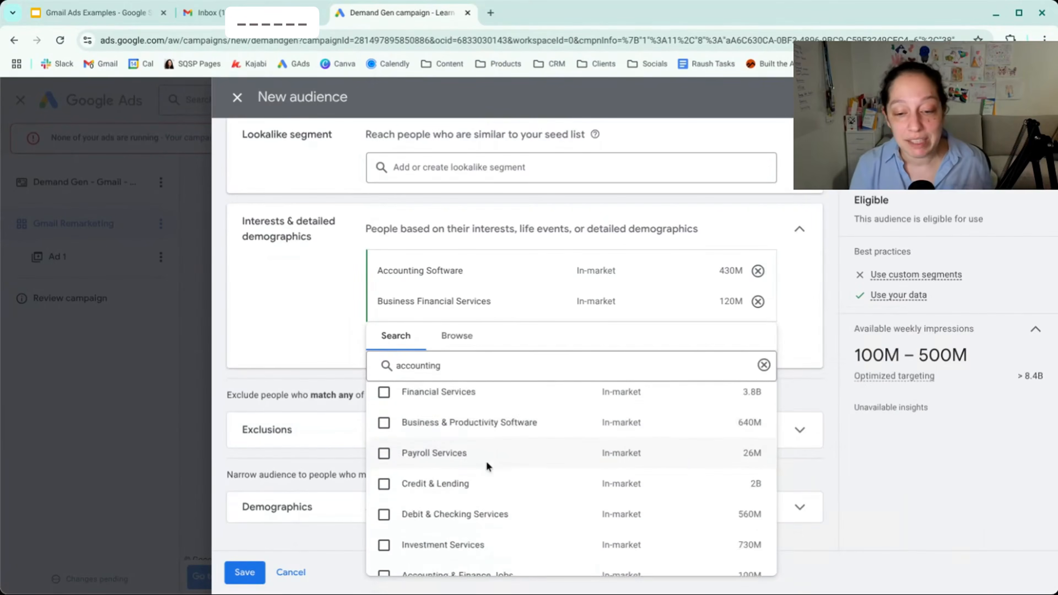
scroll(487, 455, "down", 1)
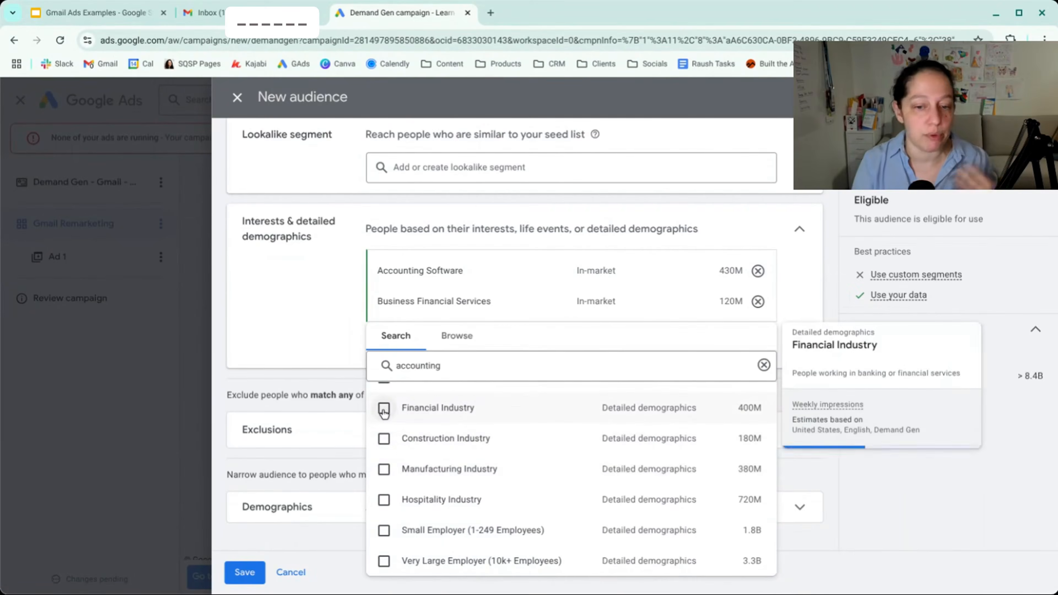
left_click(415, 412)
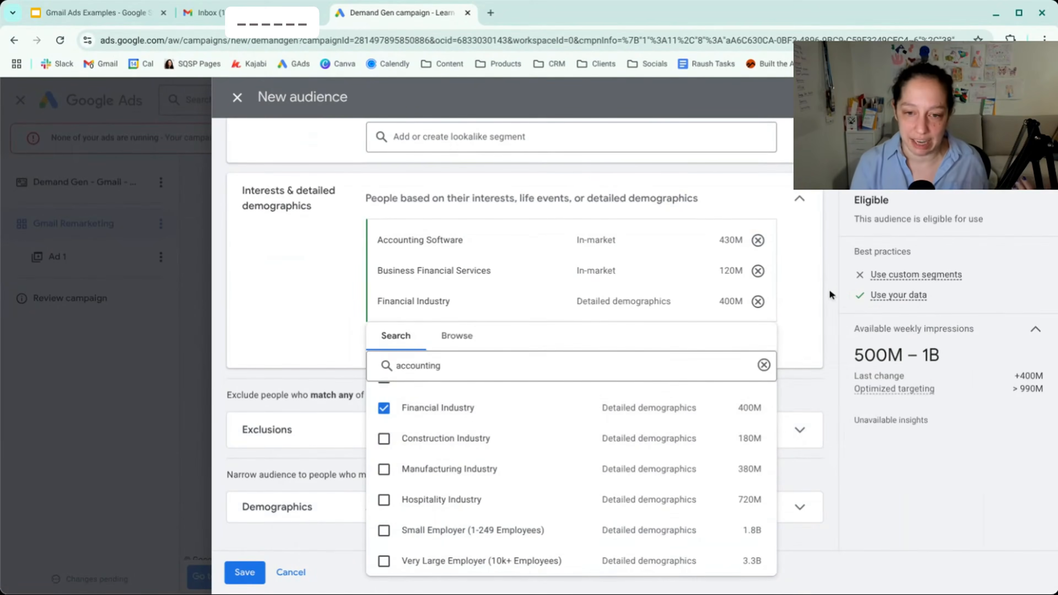
left_click(806, 299)
- Remove all three accounting and finance segments from the audience's interests and detailed demographics
scroll(812, 301, "up", 4)
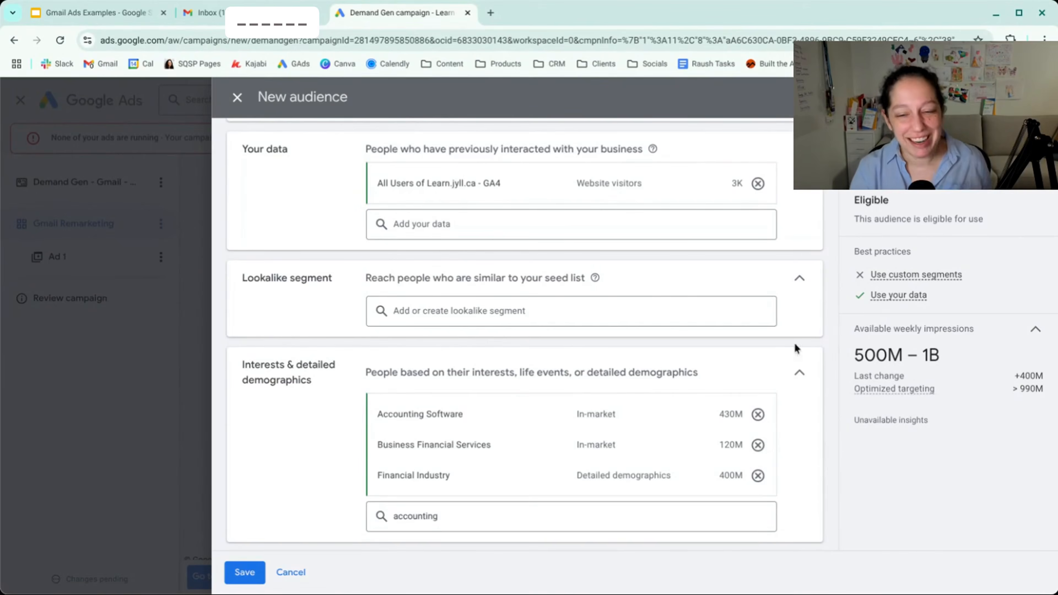
left_click(758, 414)
left_click(758, 414)
left_click(758, 415)
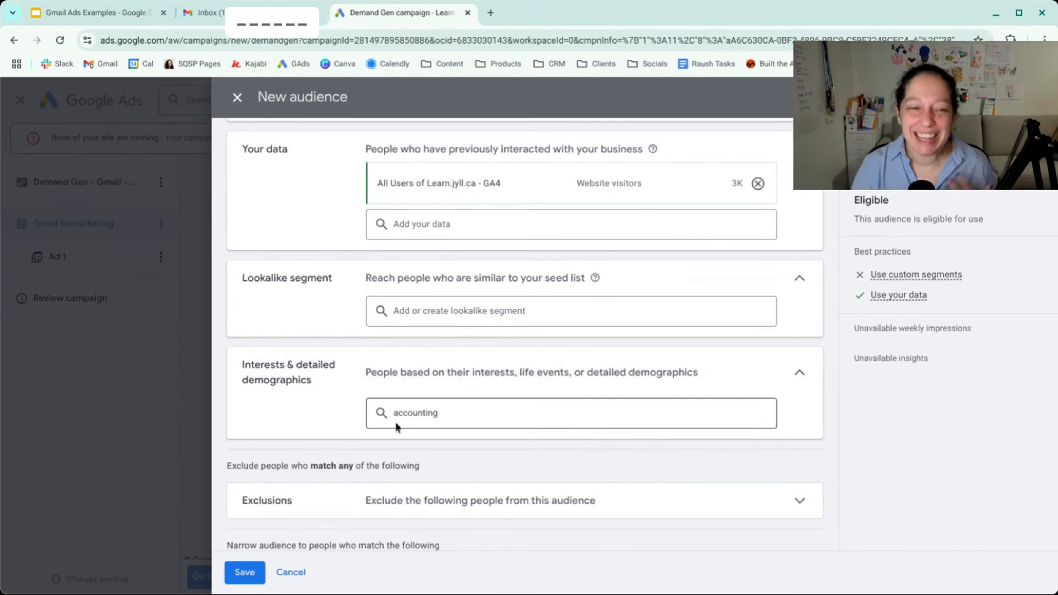
- Start a new custom segment and expand it to people who browse types of websites and people who use types of apps
scroll(398, 427, "up", 5)
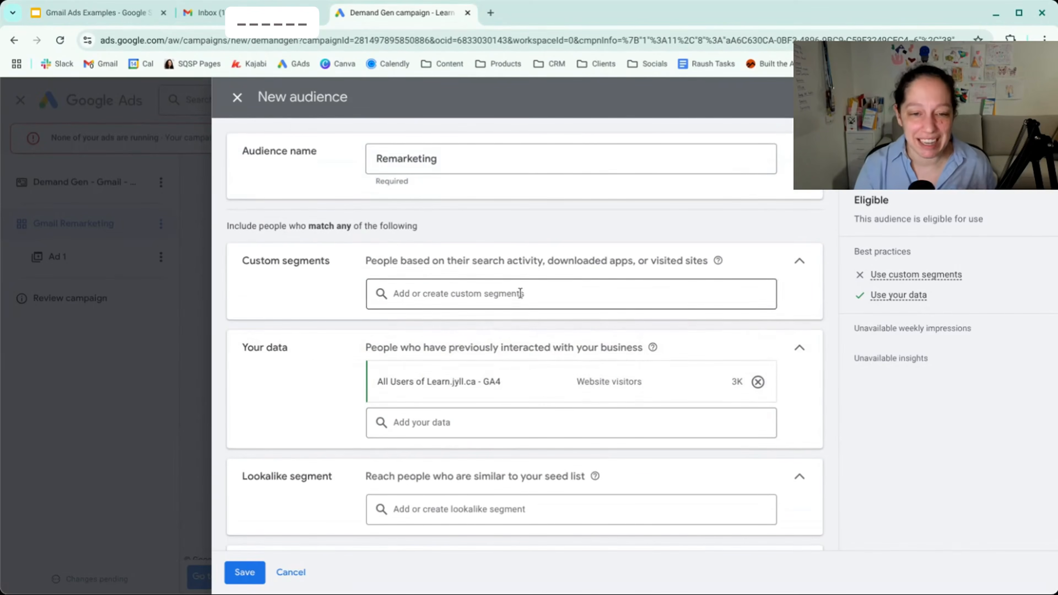
left_click(521, 294)
left_click(457, 288)
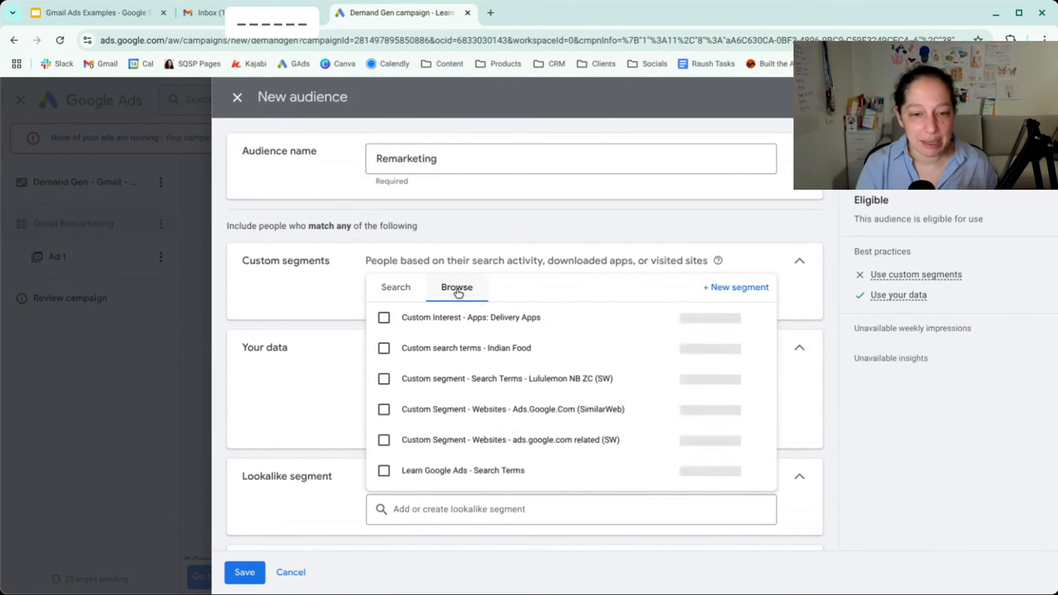
left_click(719, 294)
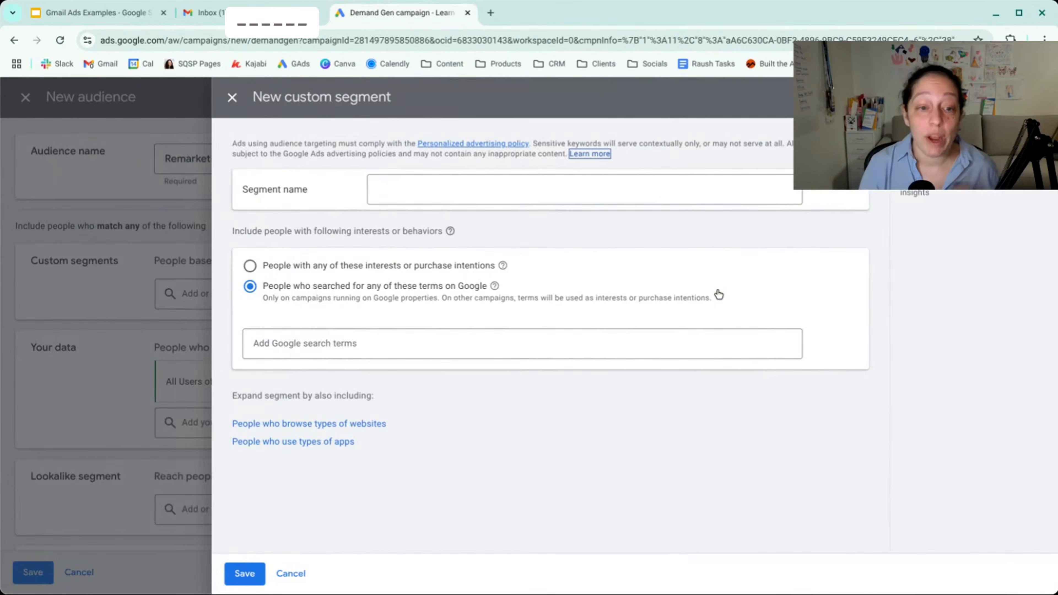
left_click(373, 426)
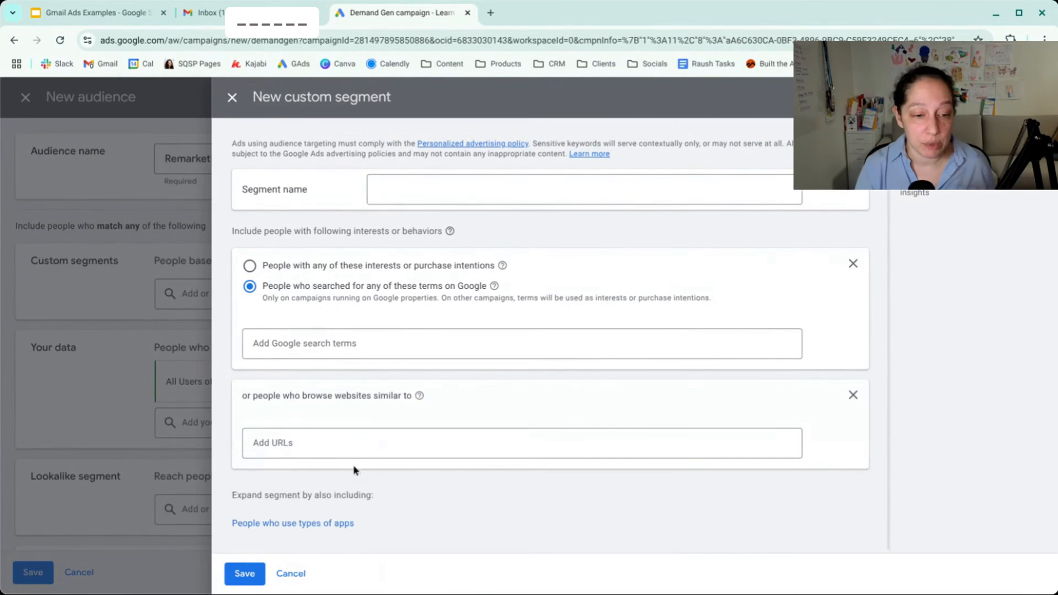
left_click(340, 527)
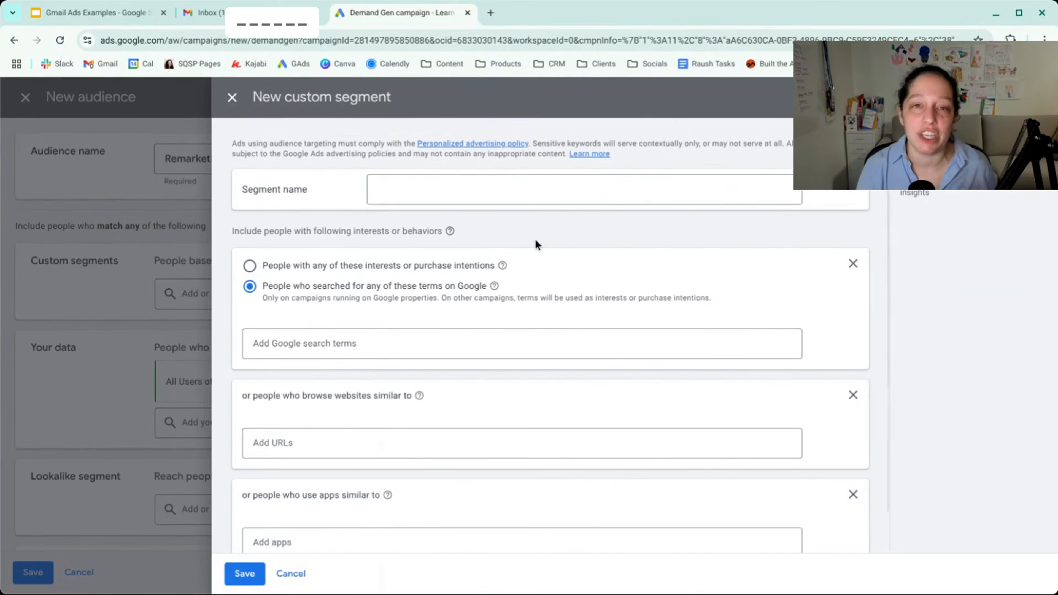
- Check the interests or purchase intentions option, return to people who searched on Google, and add the term "made in Canada baby clothes"
left_click(380, 268)
mouse_move(503, 267)
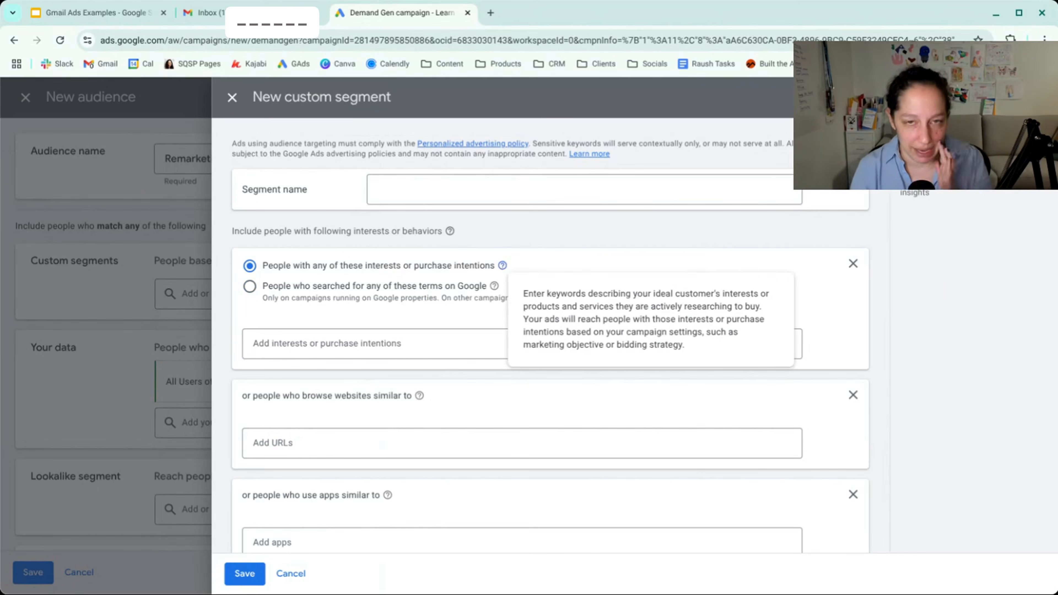
left_click(255, 300)
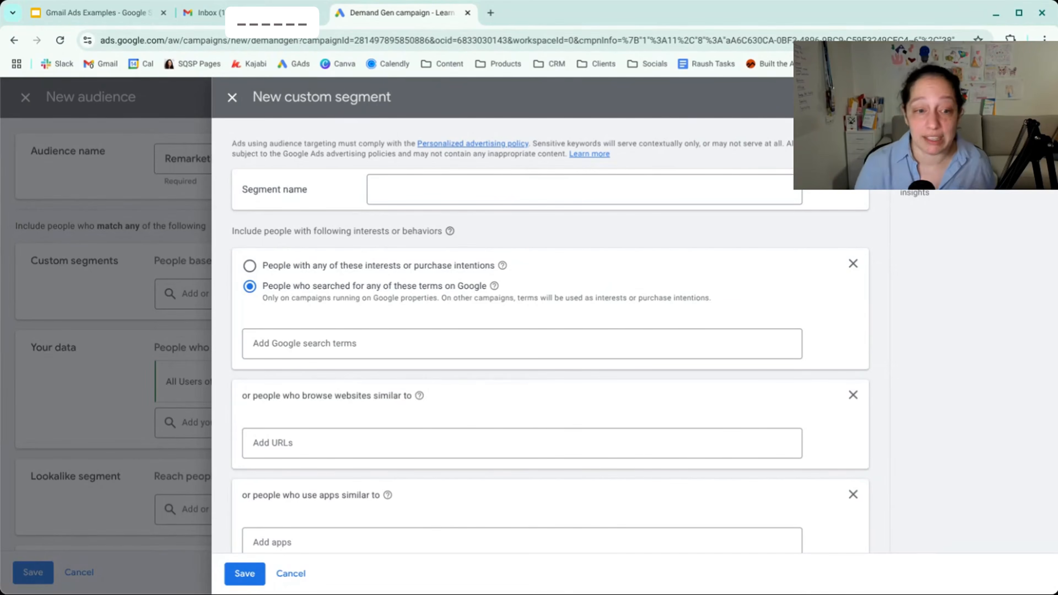
left_click(366, 343)
type("made in Canada b")
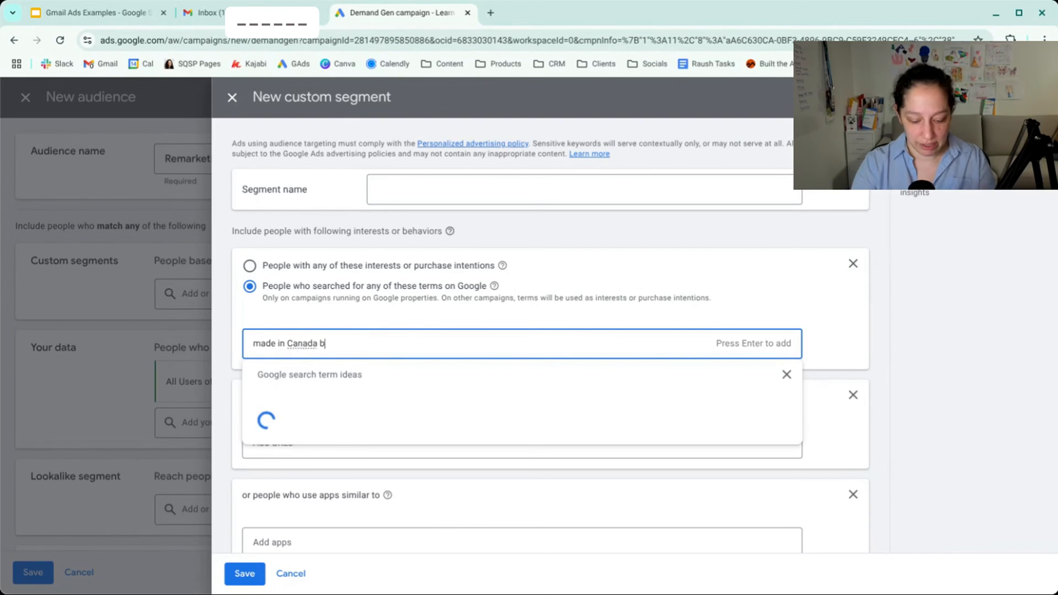
type("aby clothes")
key("Return")
- Add the search term "organic cotton baby clothes" to the custom segment, removing its misspelled version
type("organic cotton baby l=clothes")
key("Return")
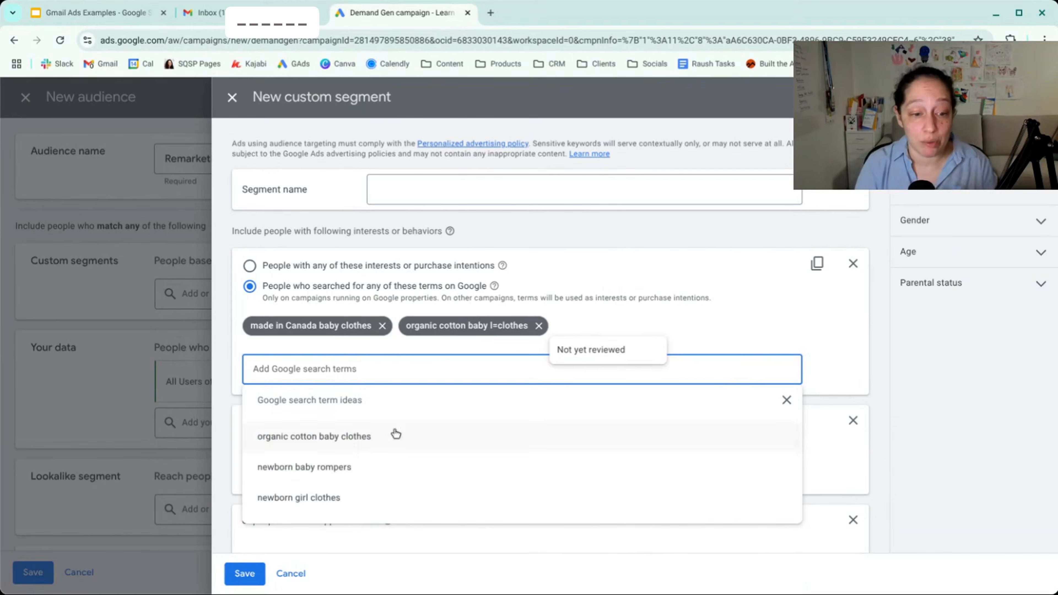
left_click(369, 442)
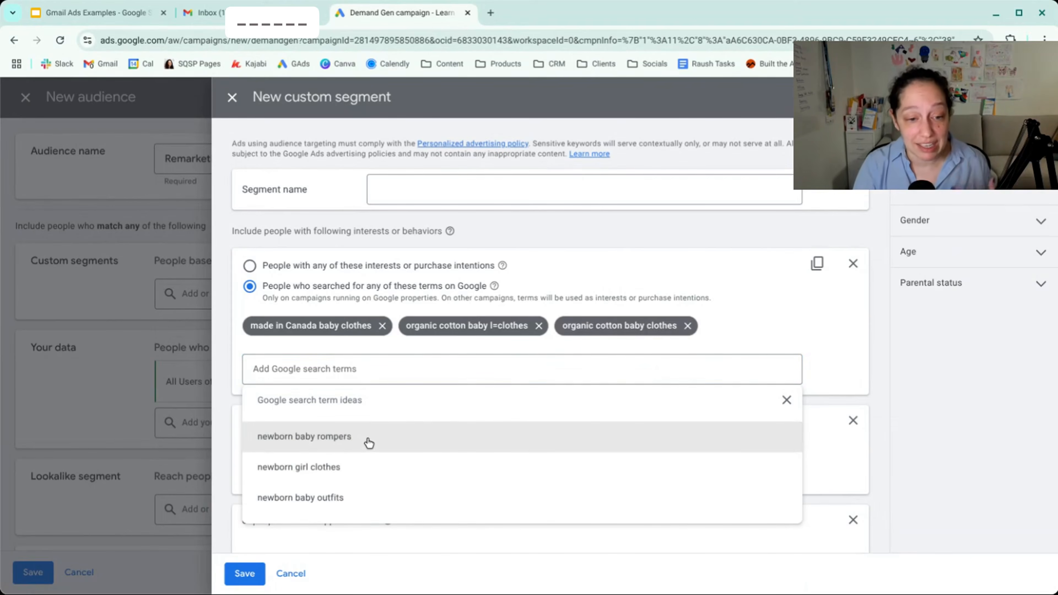
scroll(369, 442, "down", 5)
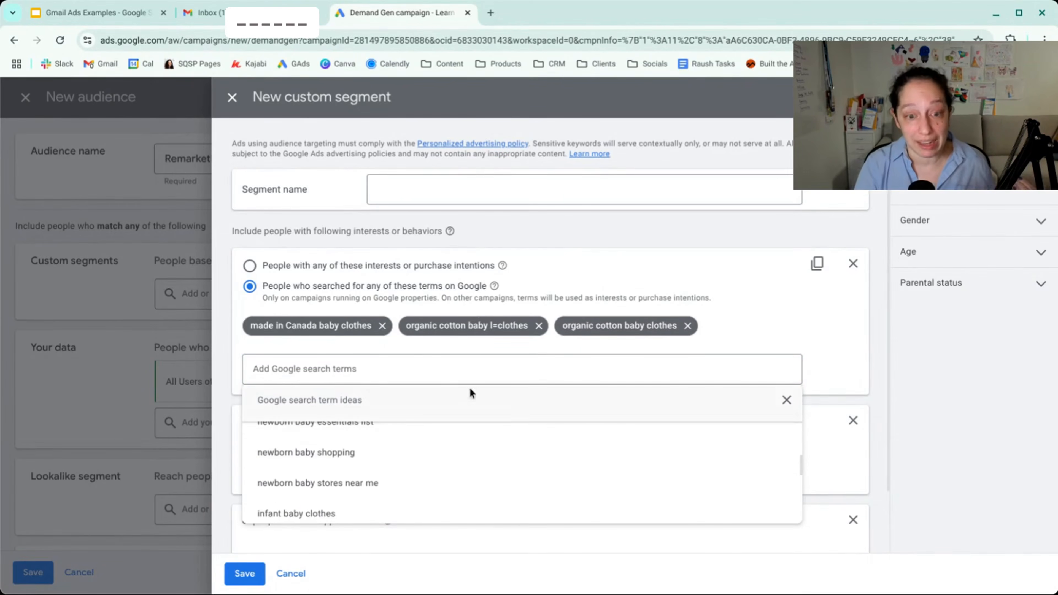
left_click(540, 327)
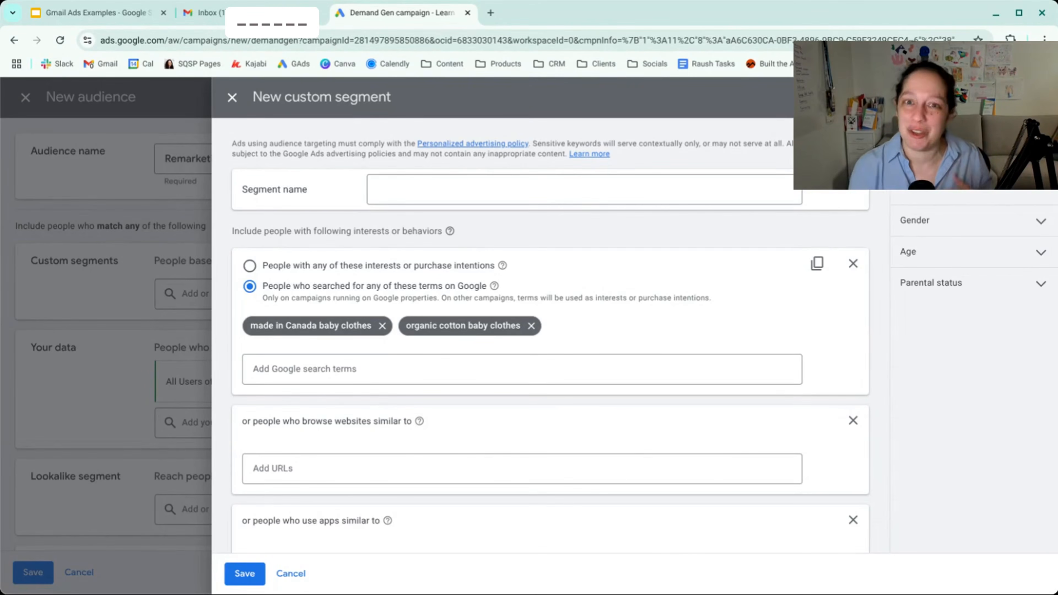
- Add minimioche.com as a similar website for the custom segment and remove it again
scroll(469, 396, "down", 2)
left_click(470, 396)
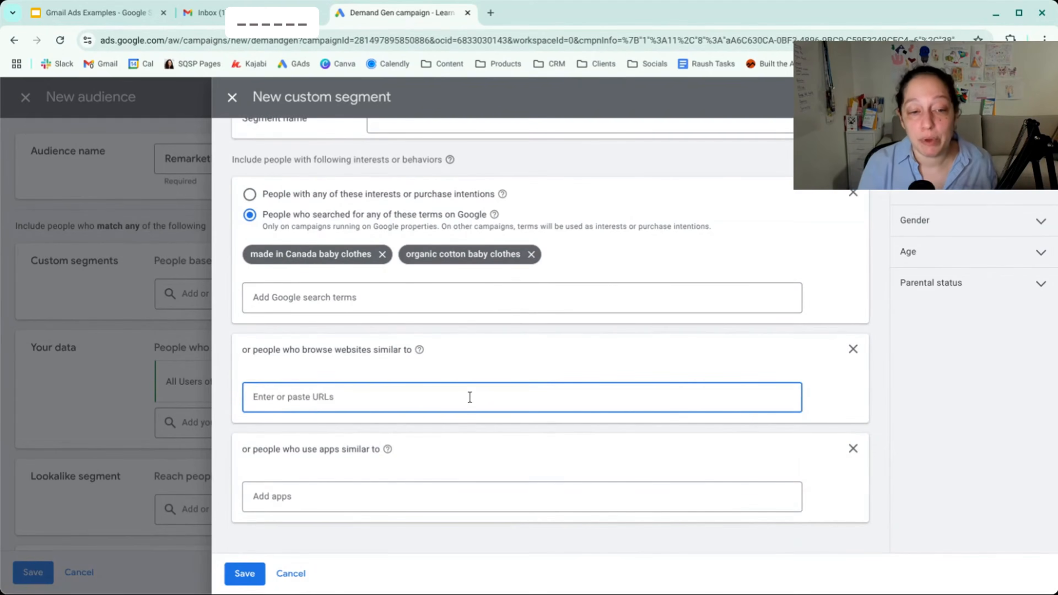
type("minimioche.com")
key("Return")
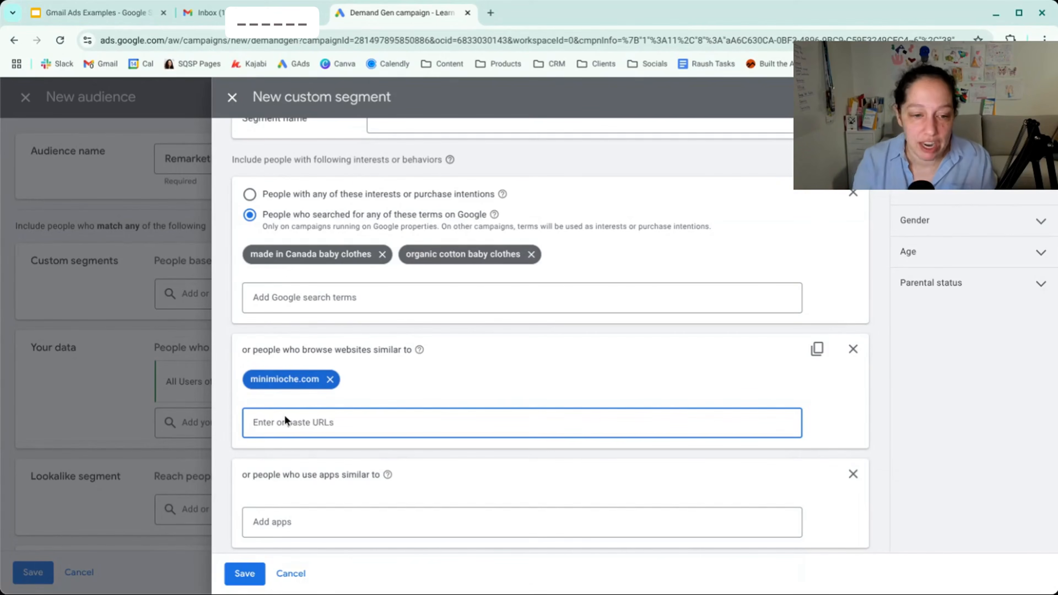
left_click(329, 380)
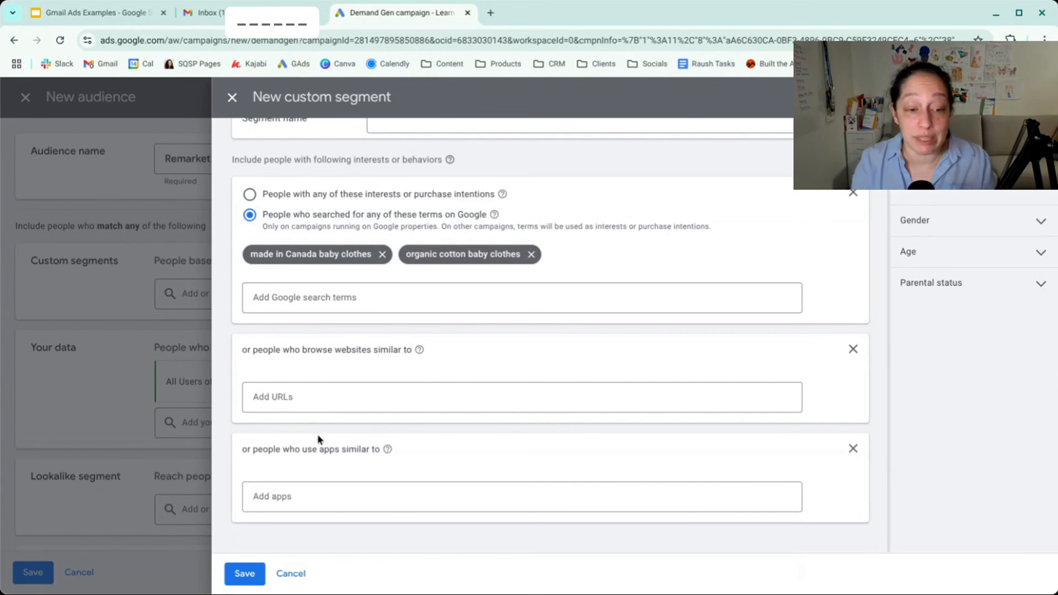
- Search the similar apps for "block blast" and add Block Puzzle Jewel: Blast Game to the custom segment
left_click(306, 498)
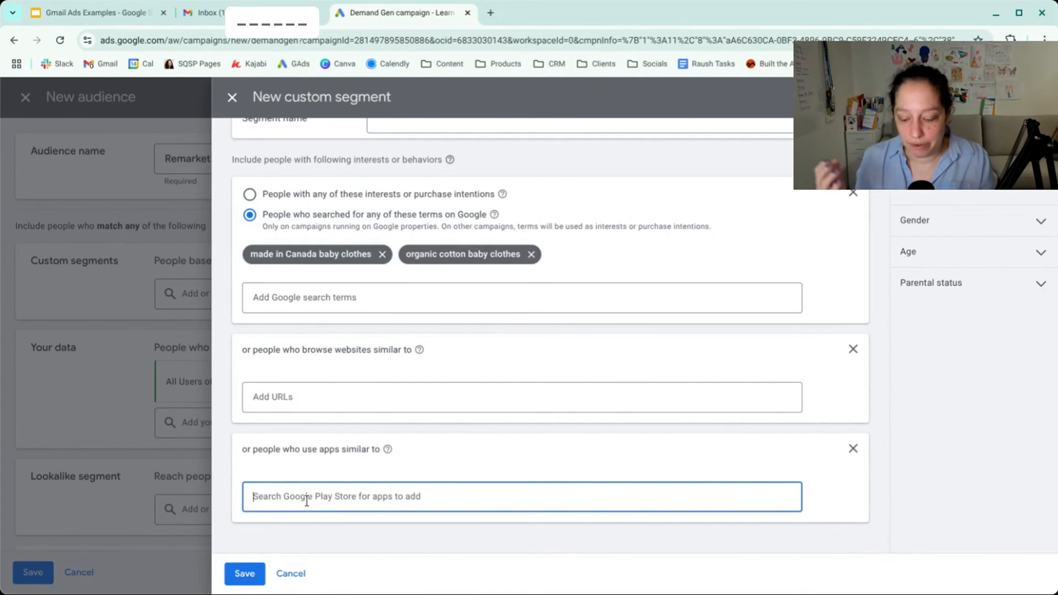
type("block blast")
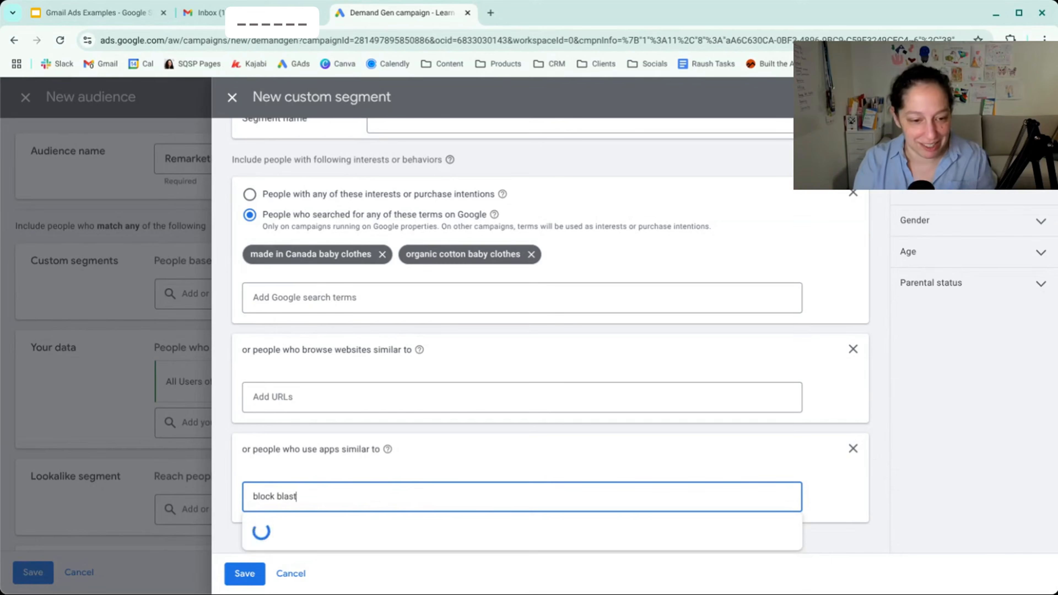
scroll(480, 435, "down", 5)
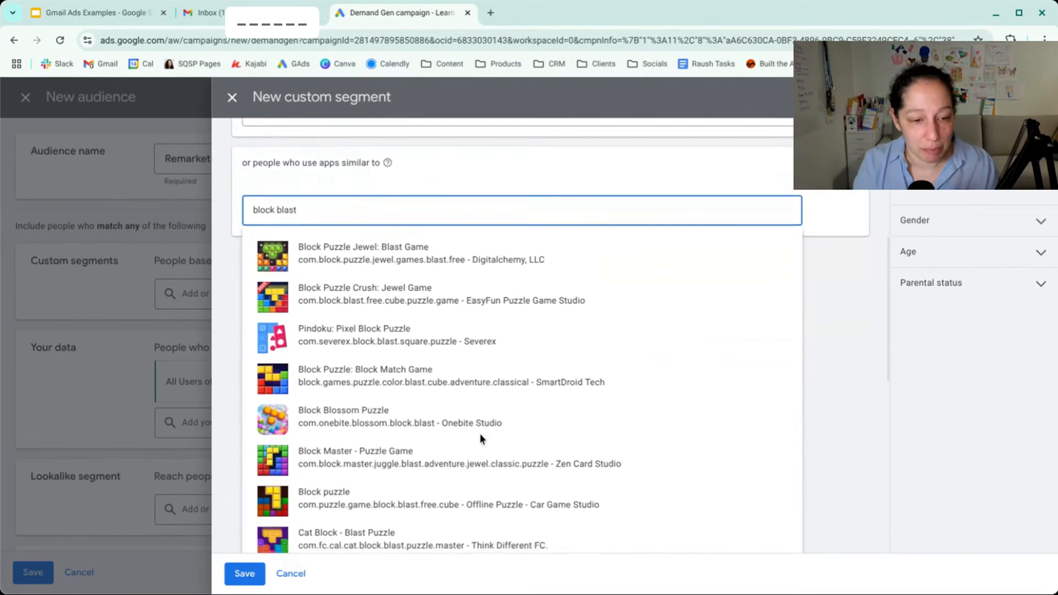
scroll(480, 433, "down", 2)
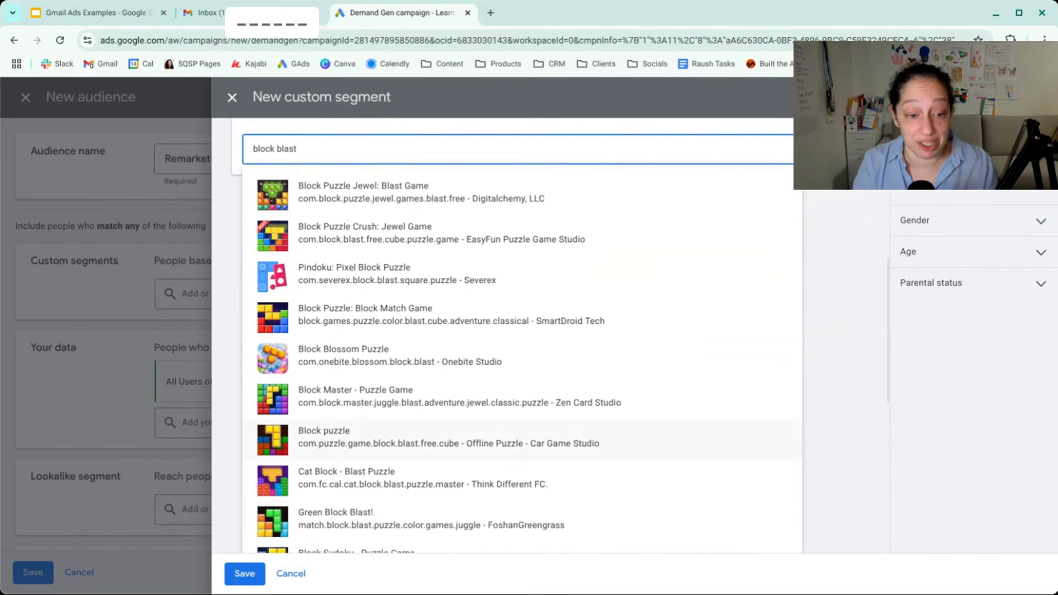
left_click(433, 198)
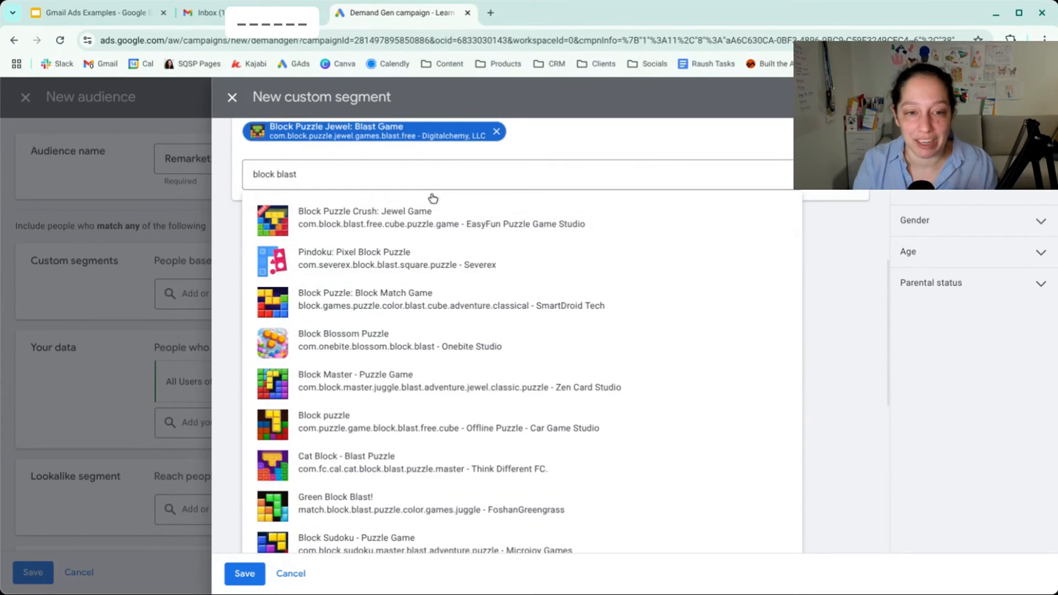
scroll(433, 204, "up", 3)
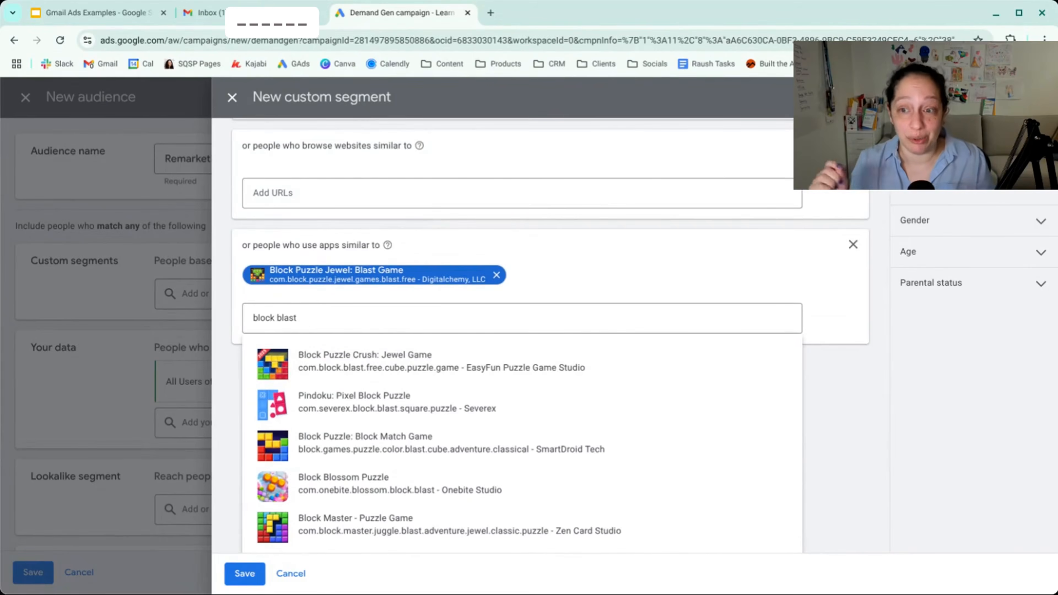
left_click(412, 229)
- Review the custom segment's search terms, websites and apps, and discard it without saving
scroll(414, 232, "up", 6)
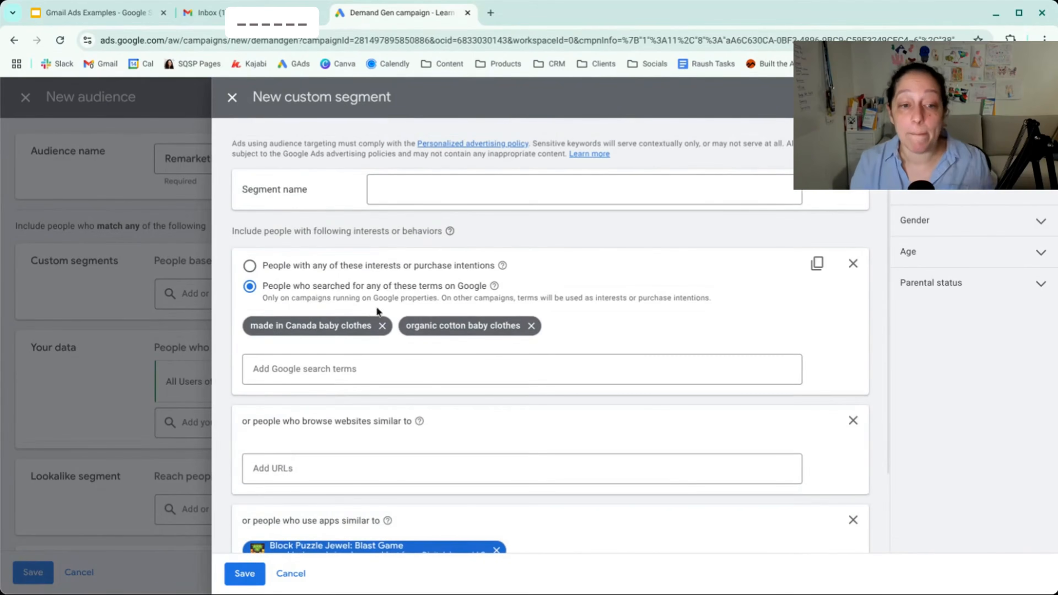
scroll(383, 498, "down", 1)
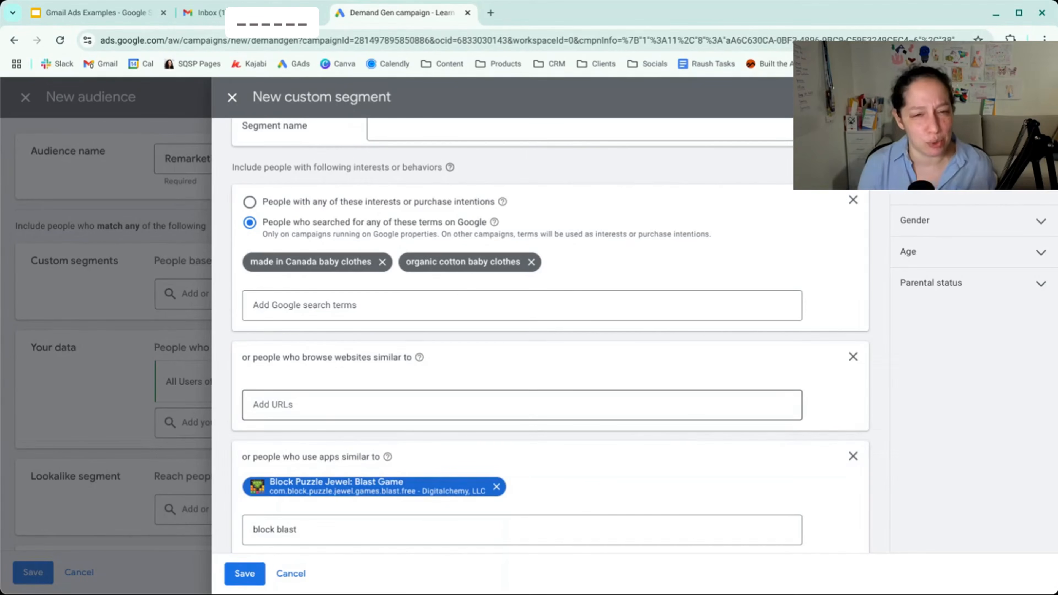
scroll(448, 191, "up", 2)
left_click(448, 192)
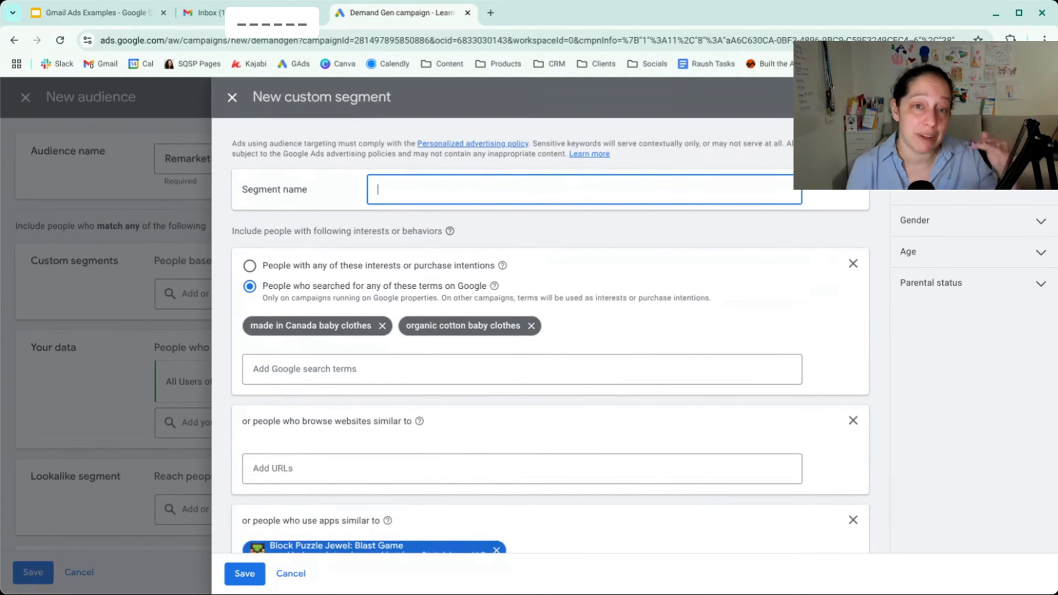
left_click(294, 573)
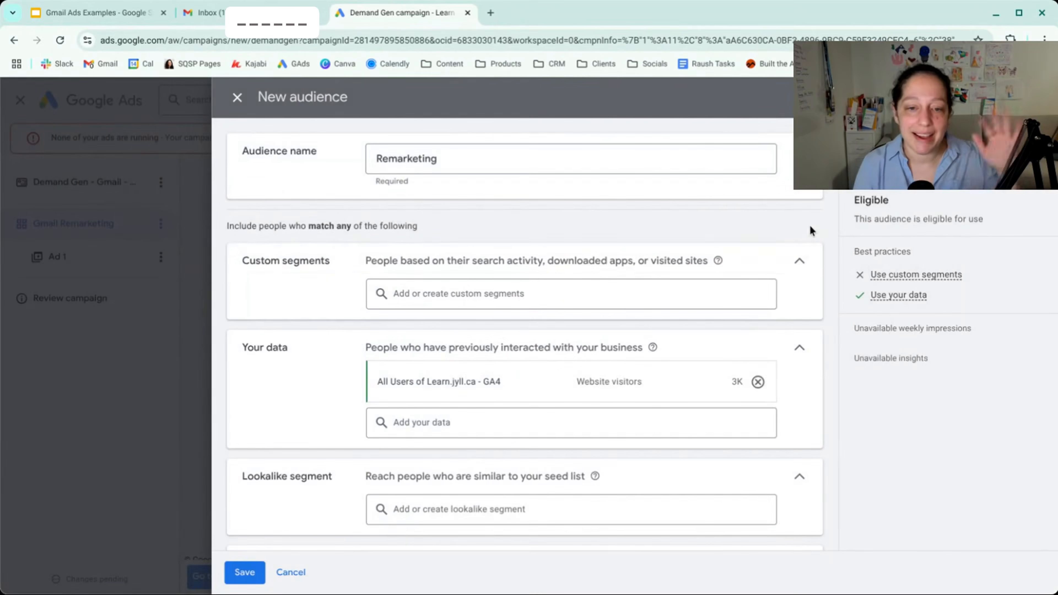
- Examine the audience's exclusion options, browsing the customer lists available to exclude
scroll(811, 230, "down", 3)
mouse_move(432, 253)
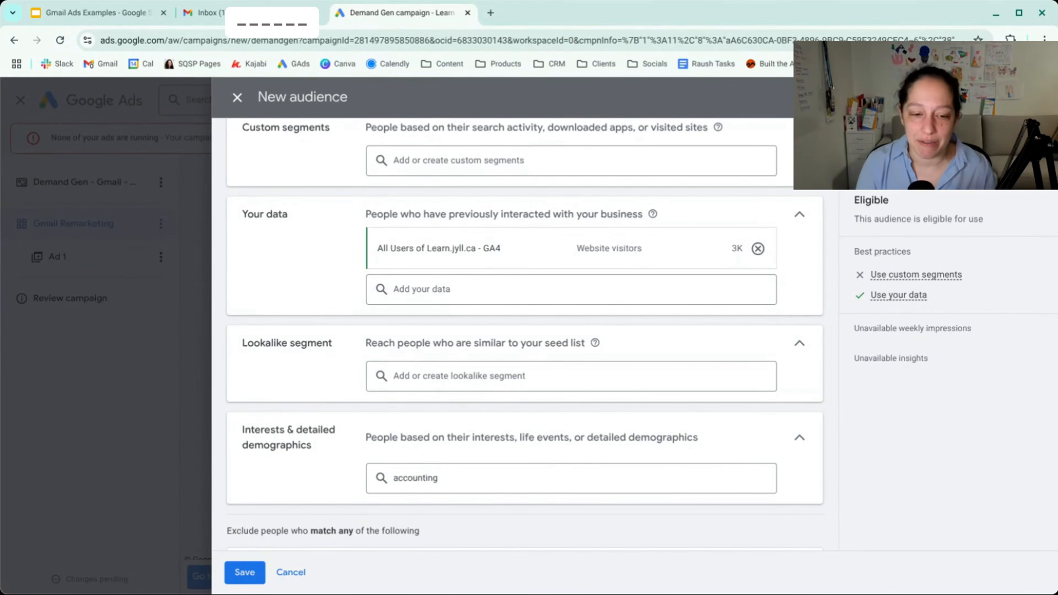
scroll(525, 333, "down", 3)
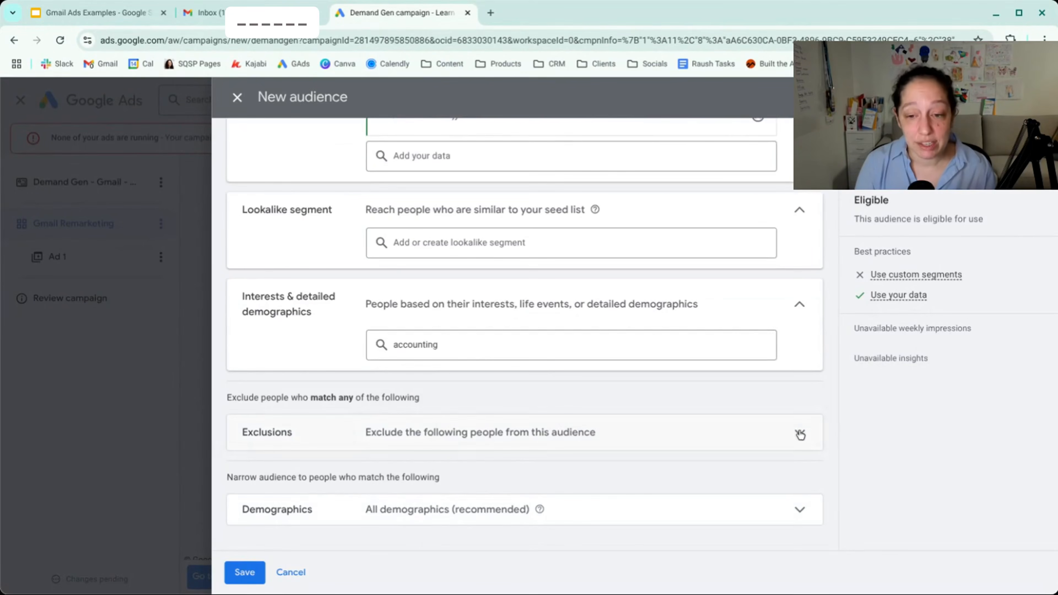
left_click(800, 434)
left_click(676, 471)
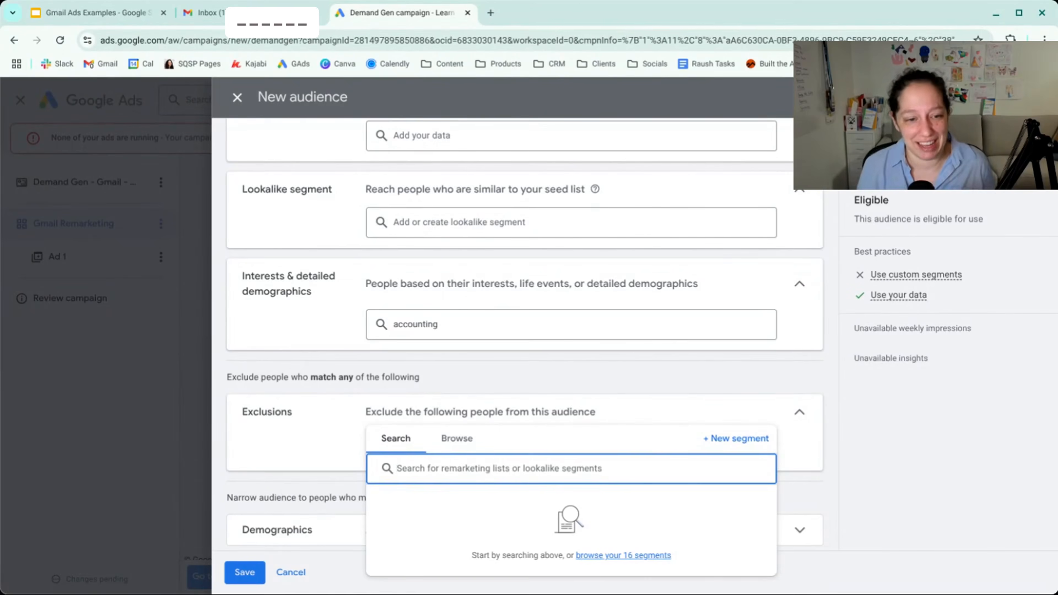
left_click(461, 441)
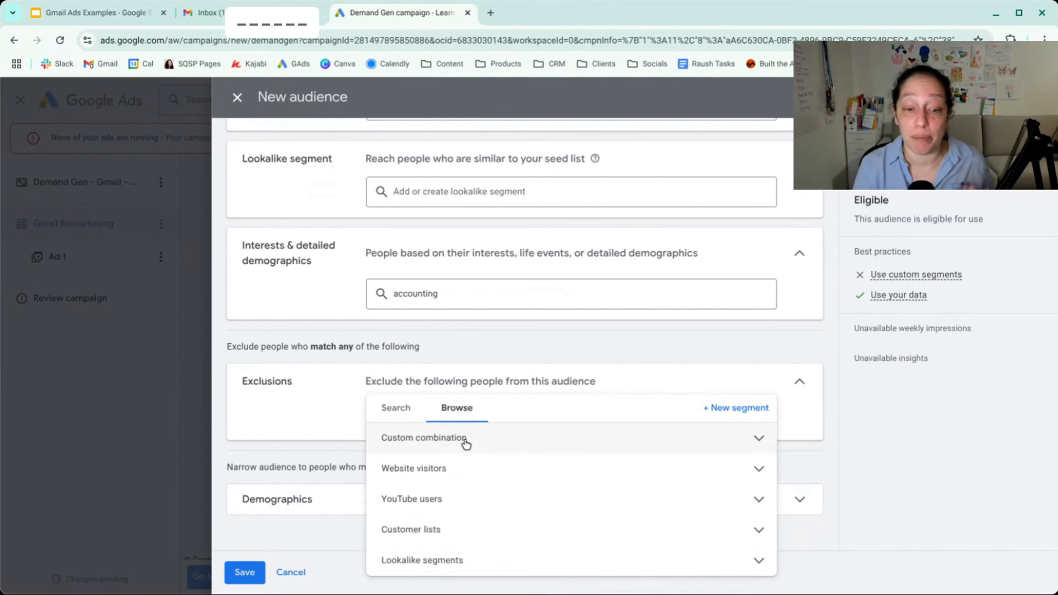
left_click(461, 536)
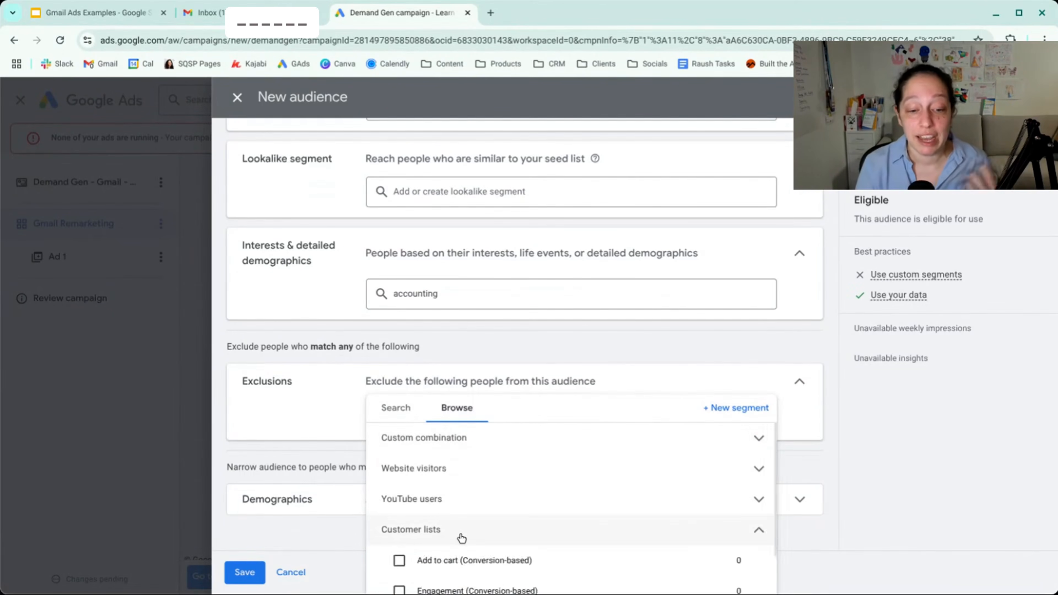
scroll(461, 538, "down", 2)
scroll(461, 537, "up", 2)
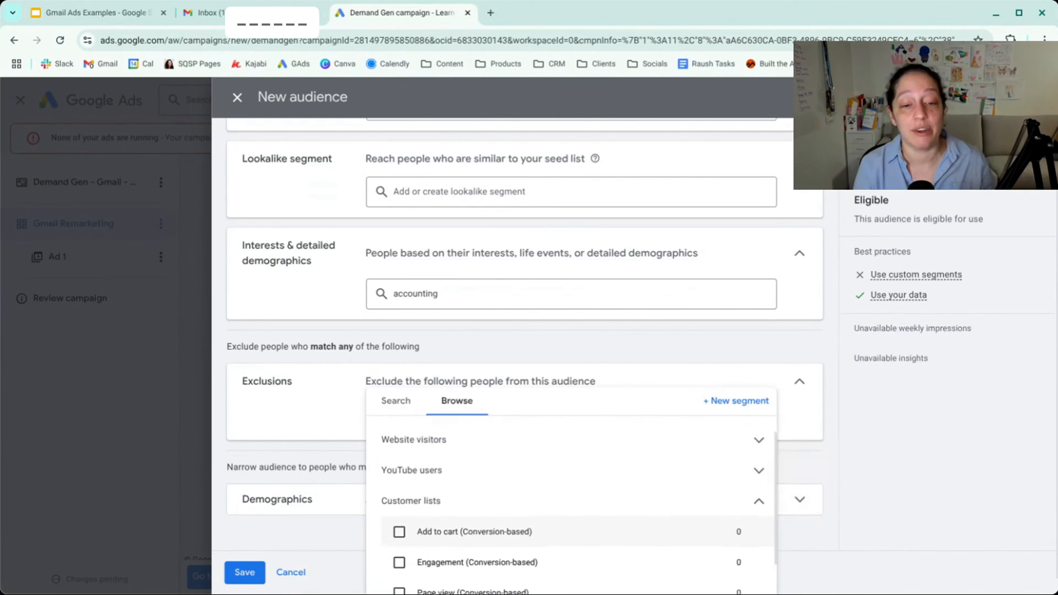
left_click(313, 444)
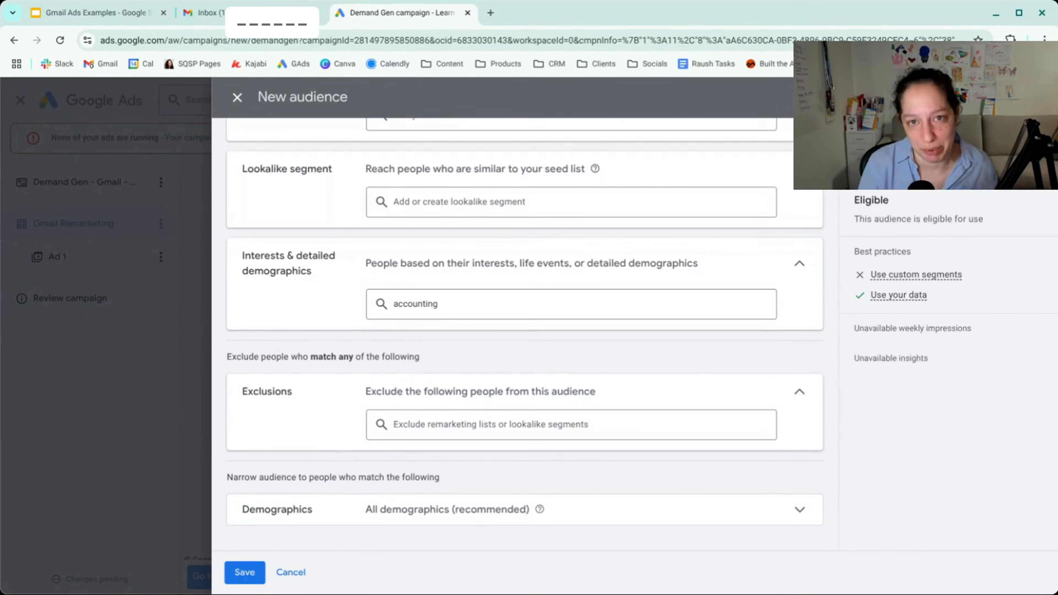
- Try excluding males in the audience's demographics, view the additional demographics, and include males again
left_click(726, 511)
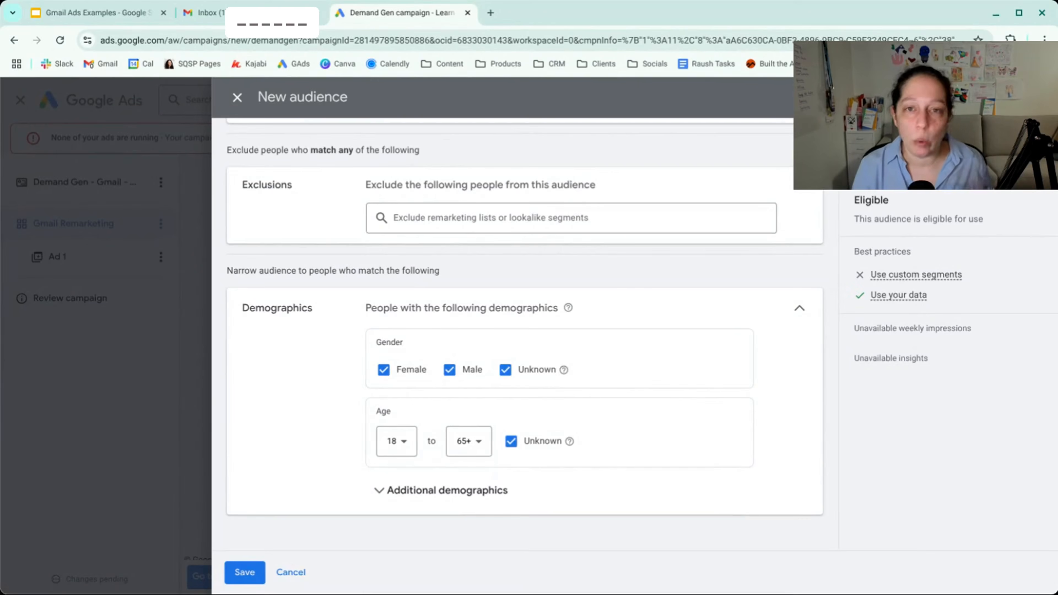
left_click(449, 370)
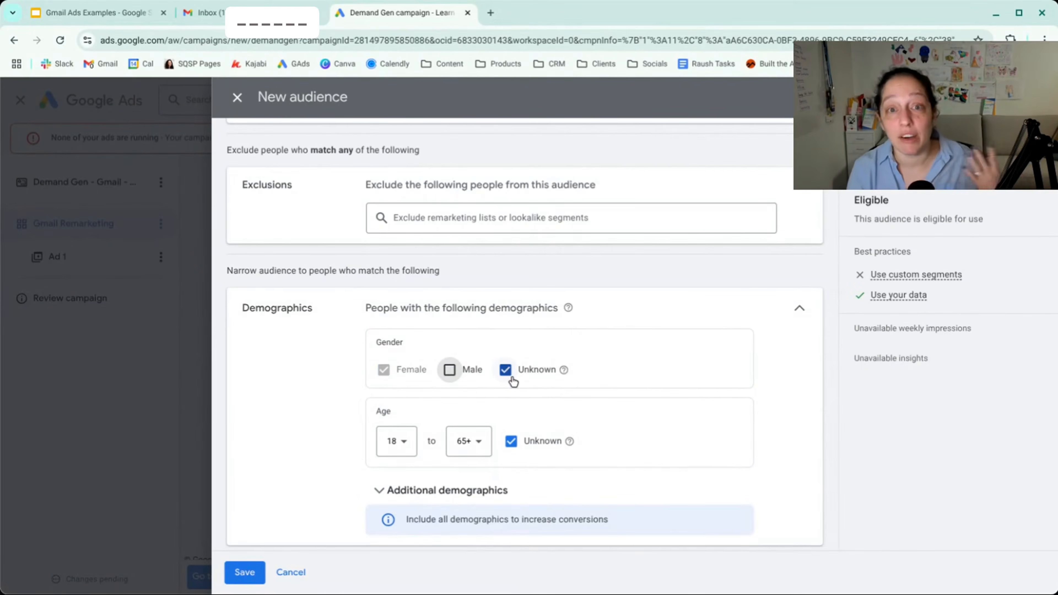
left_click(449, 491)
scroll(453, 490, "down", 3)
scroll(452, 495, "down", 1)
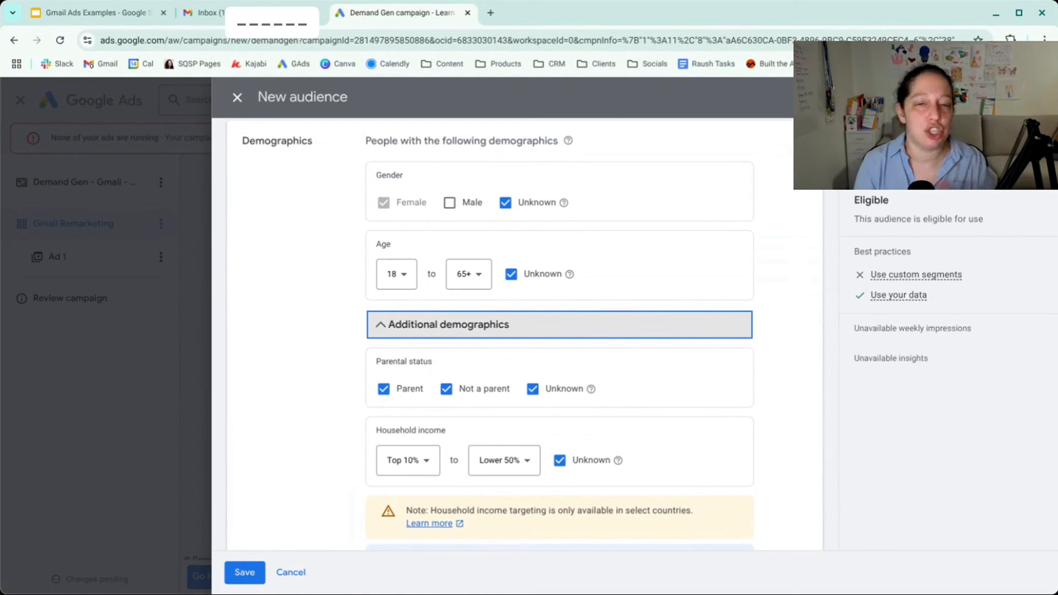
left_click(449, 203)
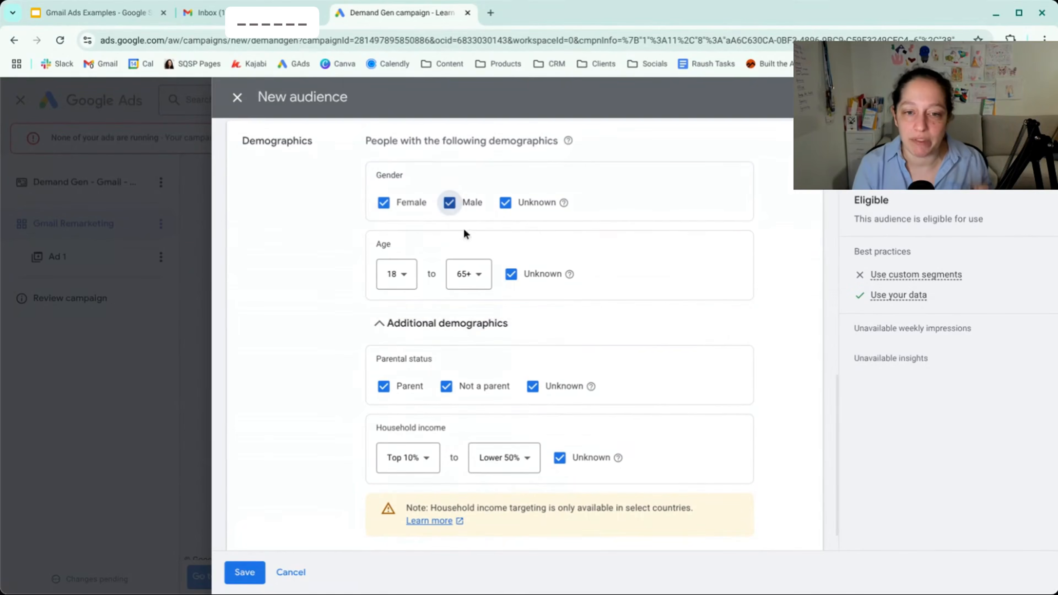
- Check the minimum age options without changing them and save the Remarketing audience
left_click(411, 275)
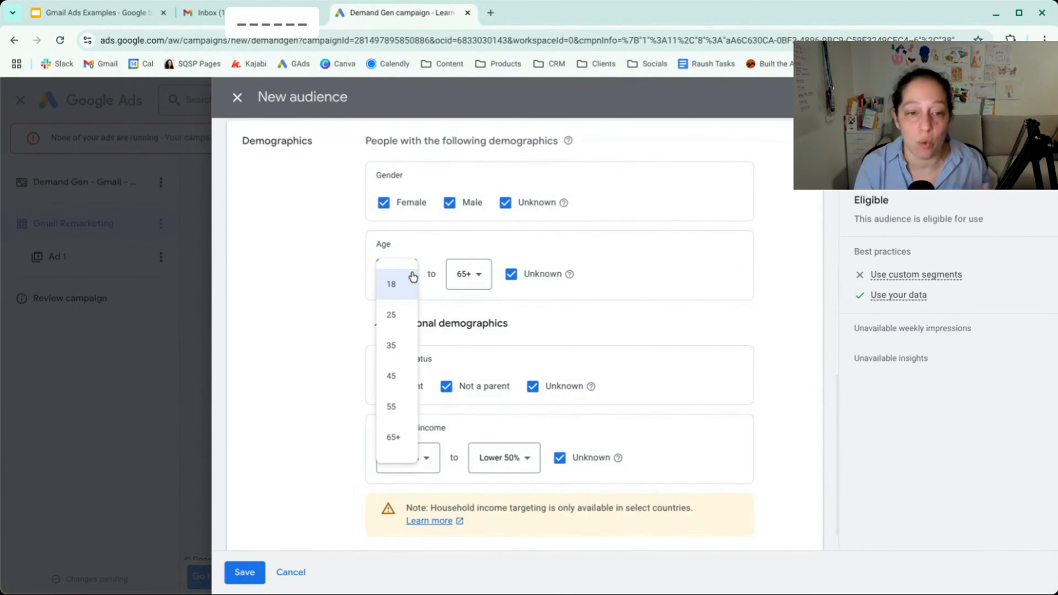
left_click(362, 305)
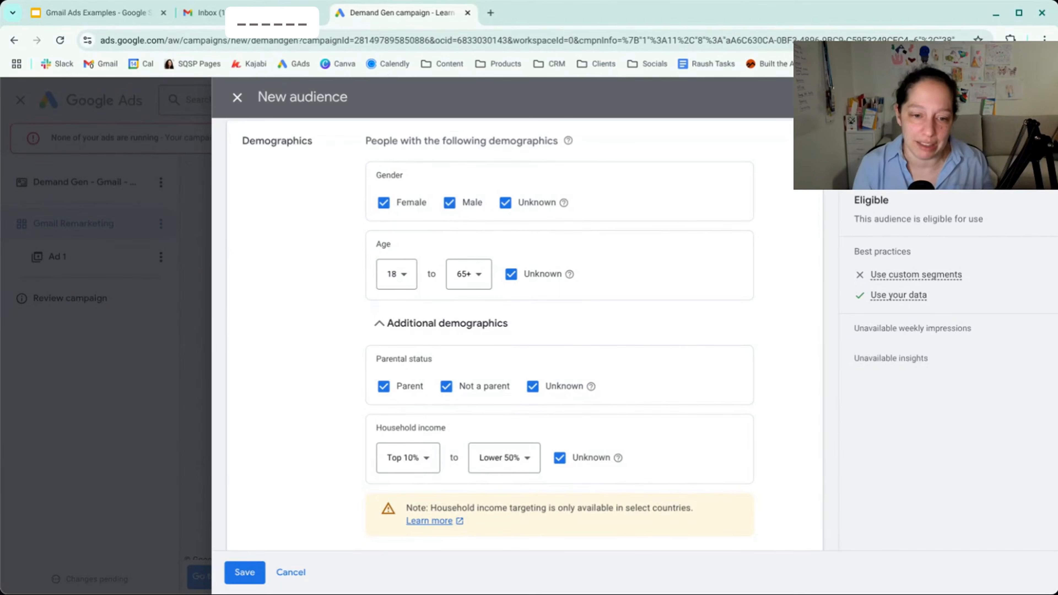
left_click(245, 572)
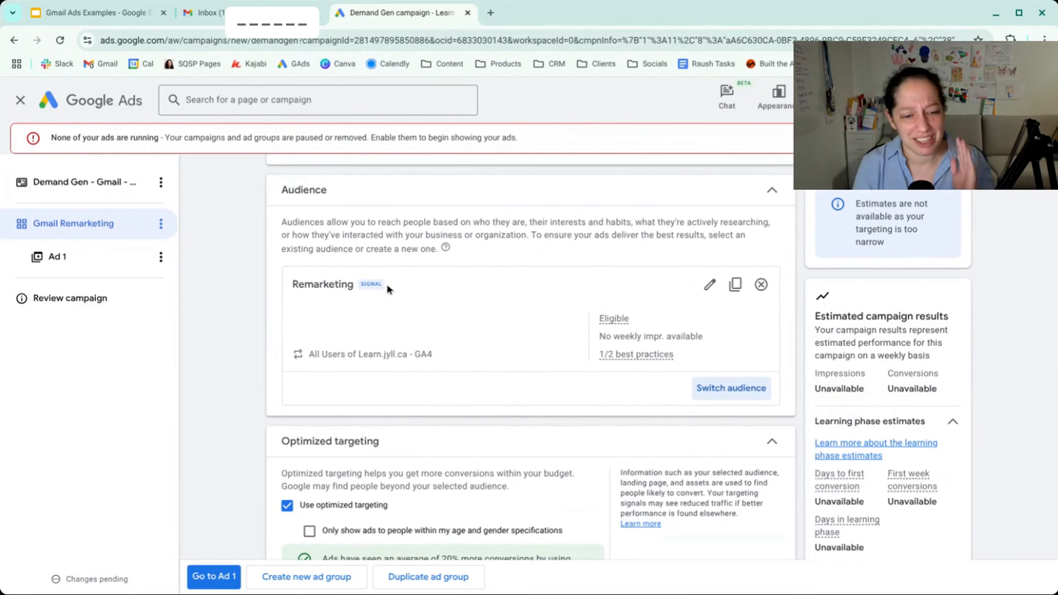
scroll(387, 284, "down", 3)
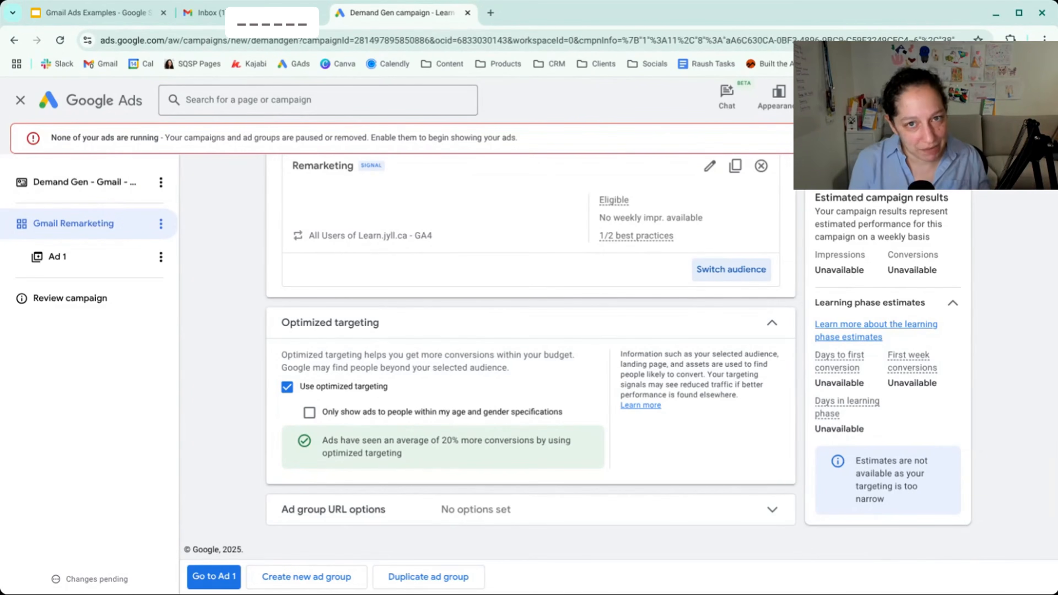
- Turn off optimized targeting for the Gmail Remarketing ad group and open Ad 1
left_click(287, 387)
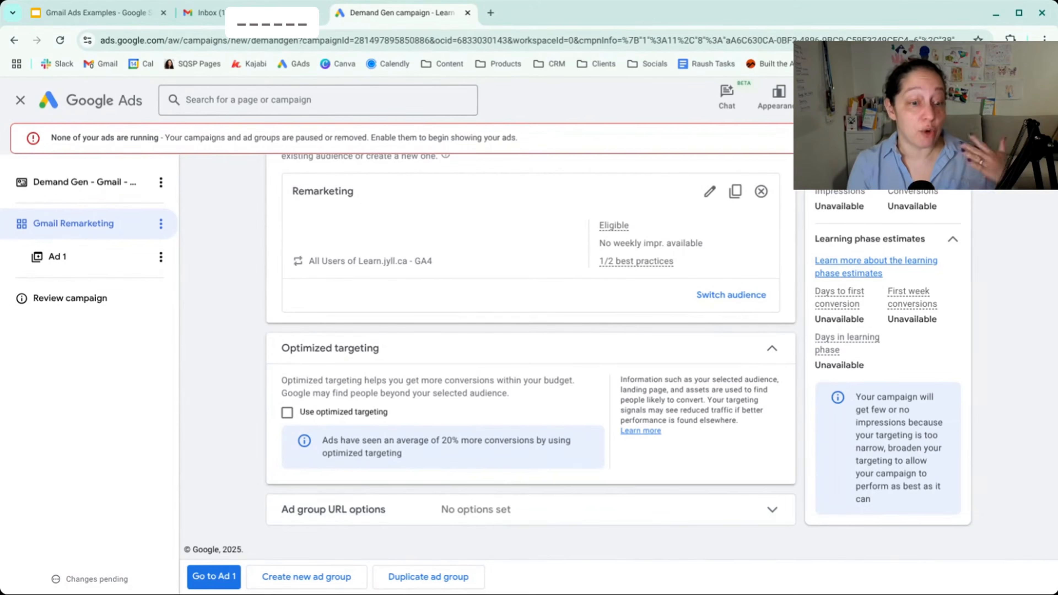
left_click(224, 579)
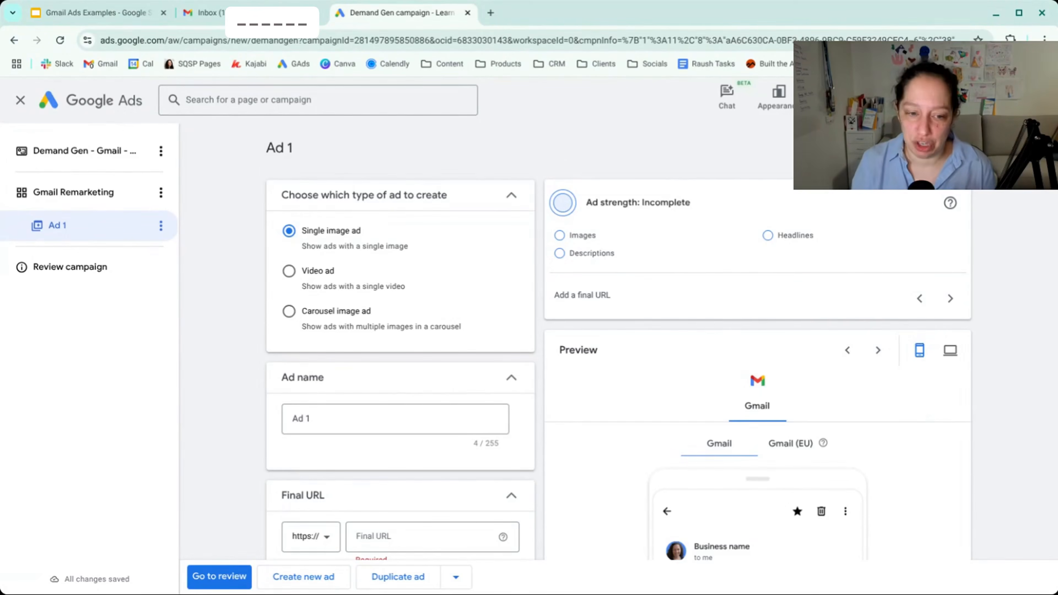
- Set Ad 1's final URL to learn.jyll.ca/iga, keeping the single image ad type and the ad name
scroll(400, 342, "down", 3)
left_click(348, 310)
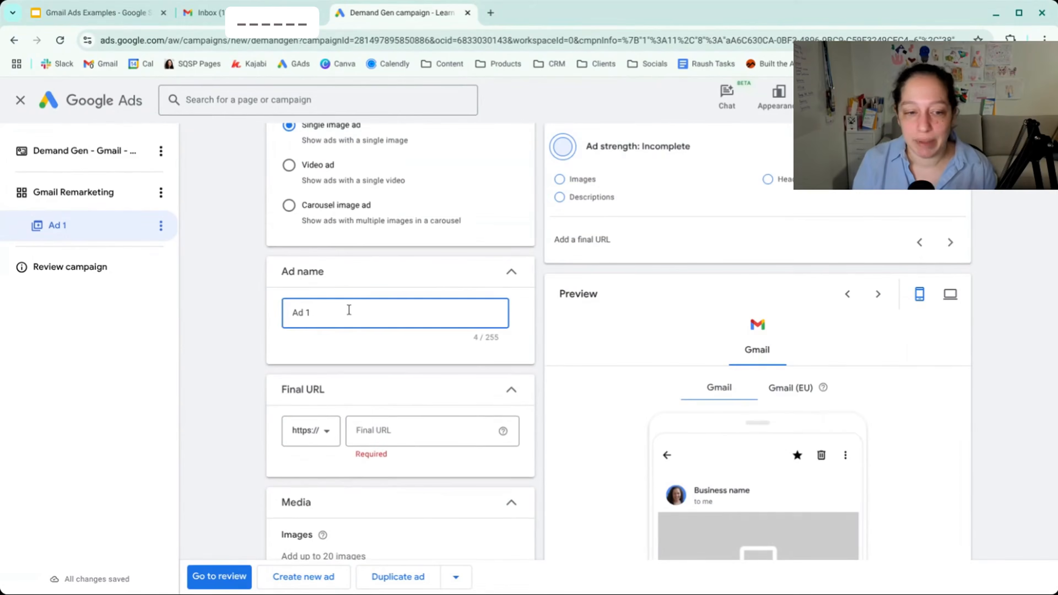
scroll(350, 311, "down", 3)
left_click(371, 317)
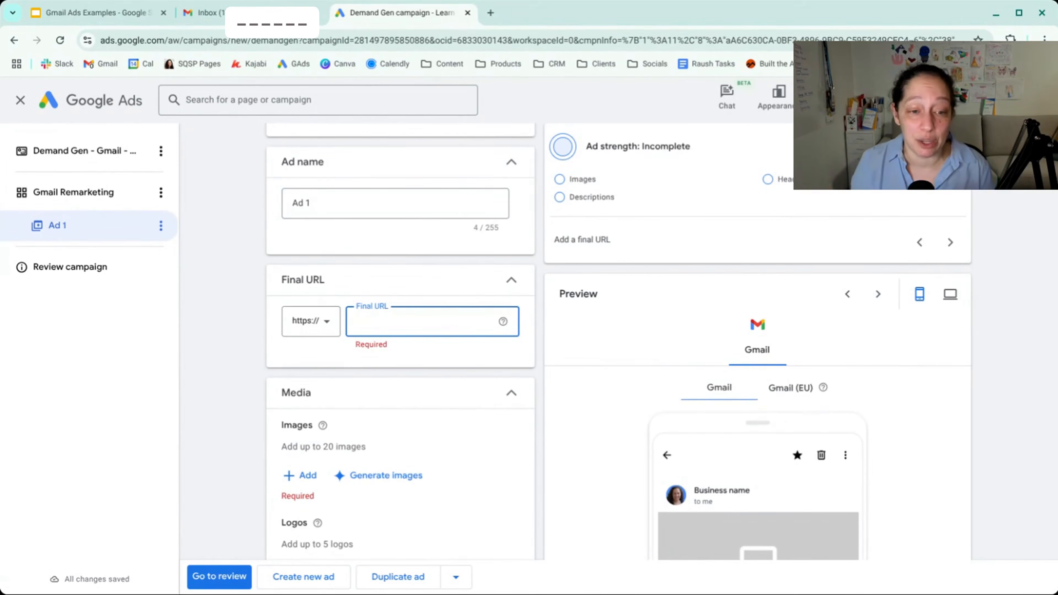
type("learn.")
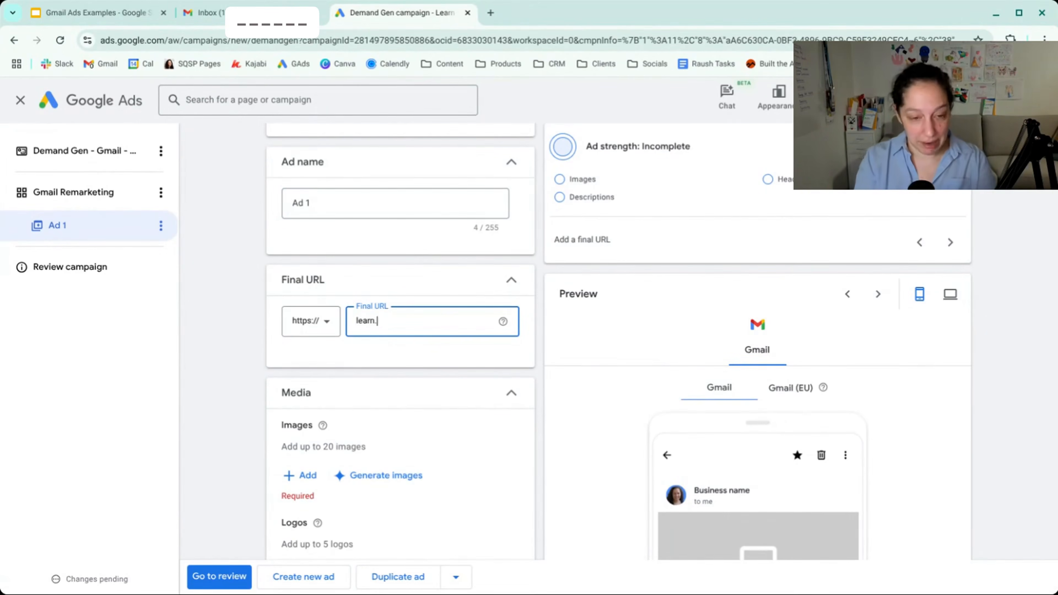
type("jyll.ca/iga")
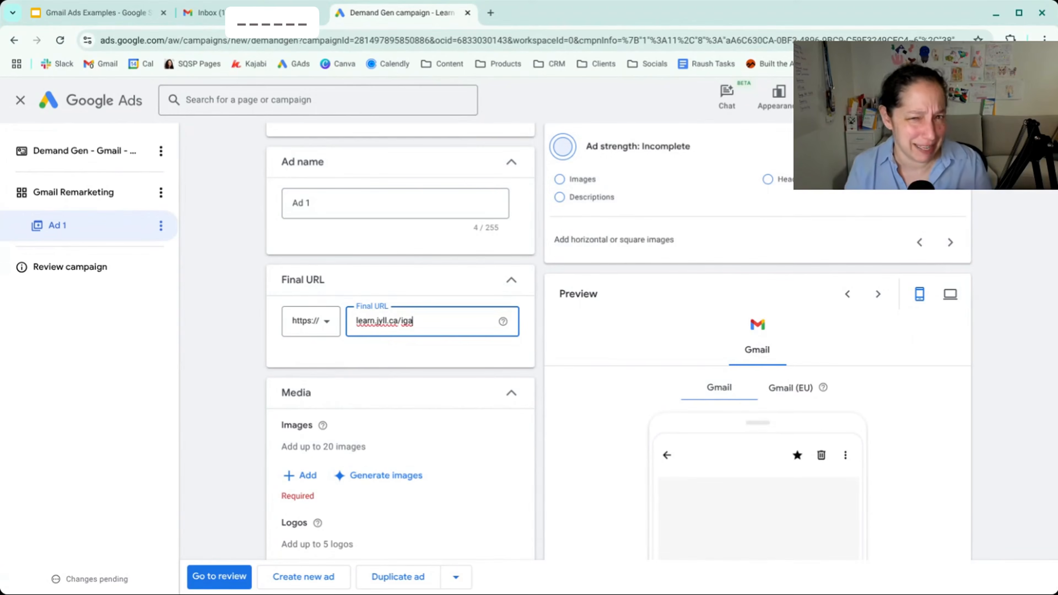
- Look over the ad's media and text fields, then start adding images and browse the asset library
scroll(252, 280, "down", 9)
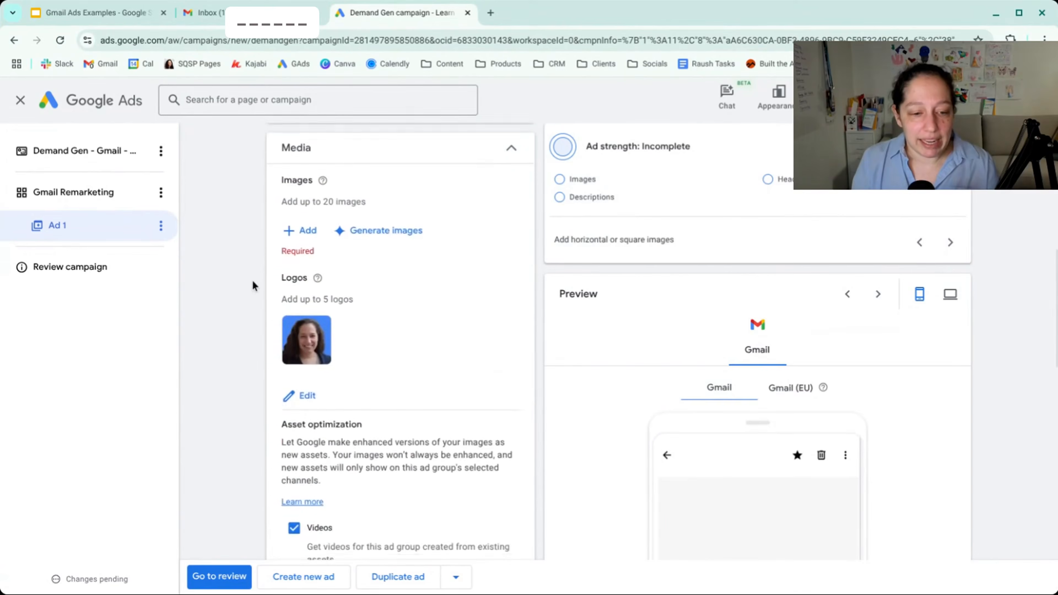
scroll(253, 279, "down", 8)
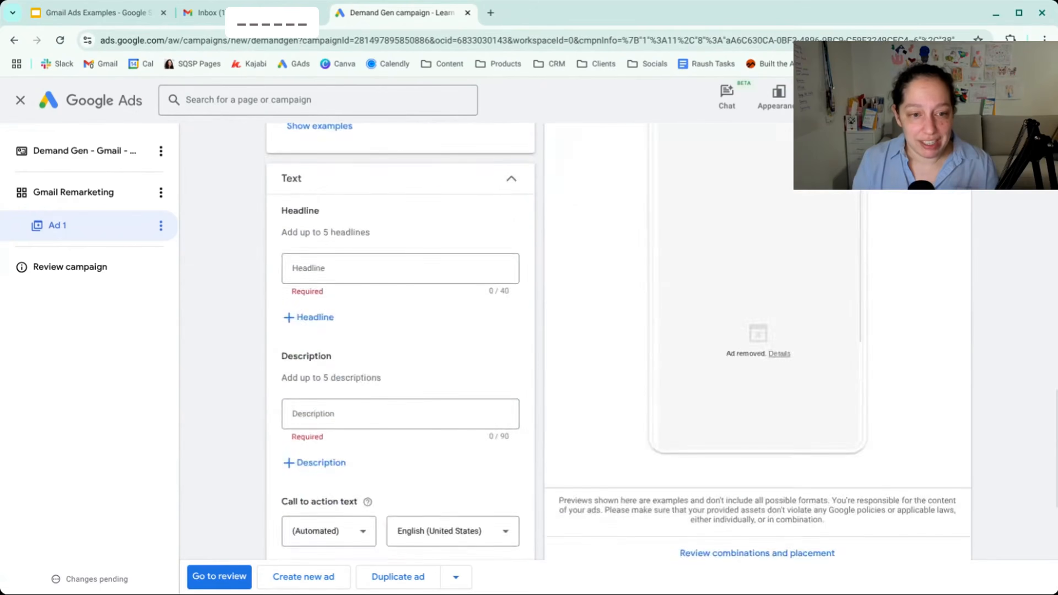
scroll(252, 280, "up", 10)
scroll(280, 246, "up", 3)
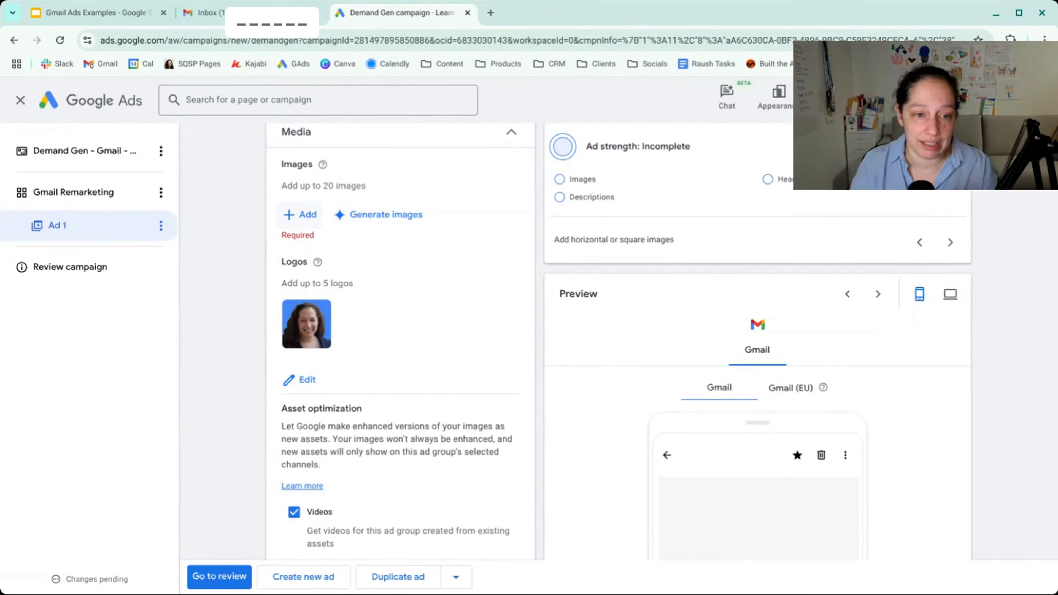
left_click(302, 215)
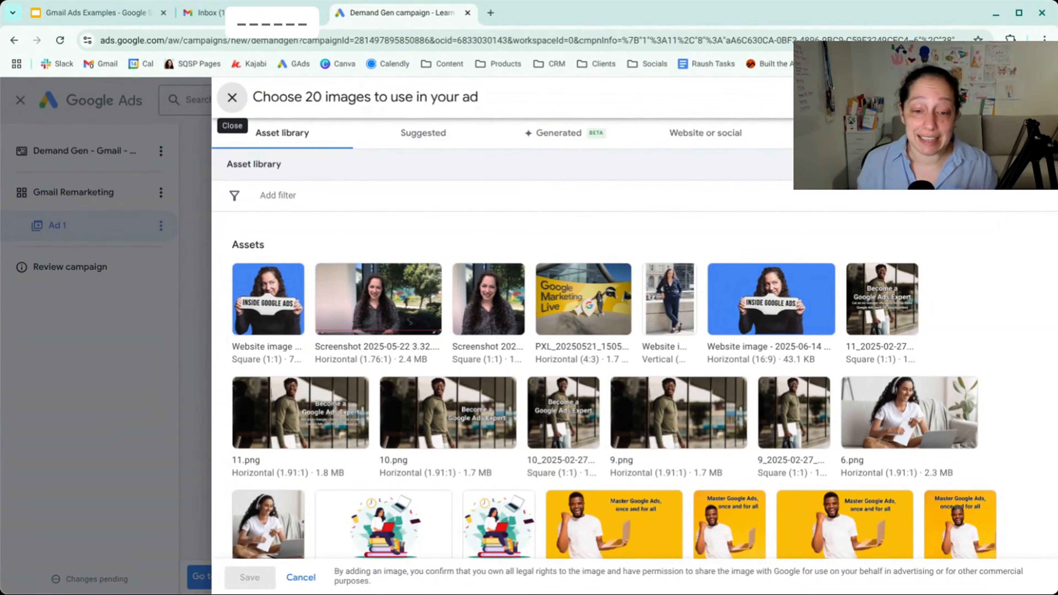
scroll(561, 289, "down", 7)
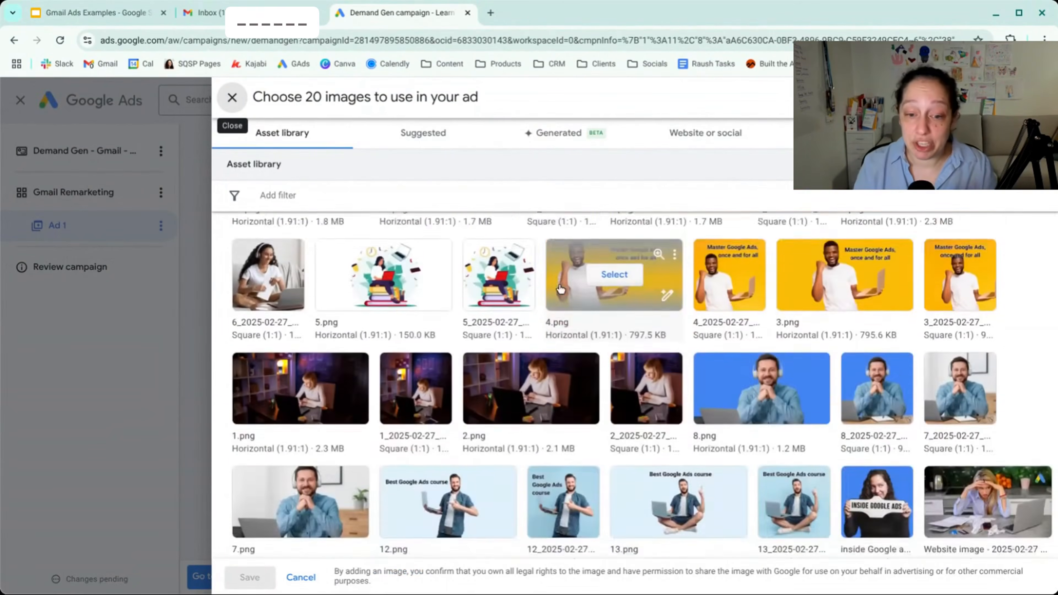
scroll(560, 288, "up", 8)
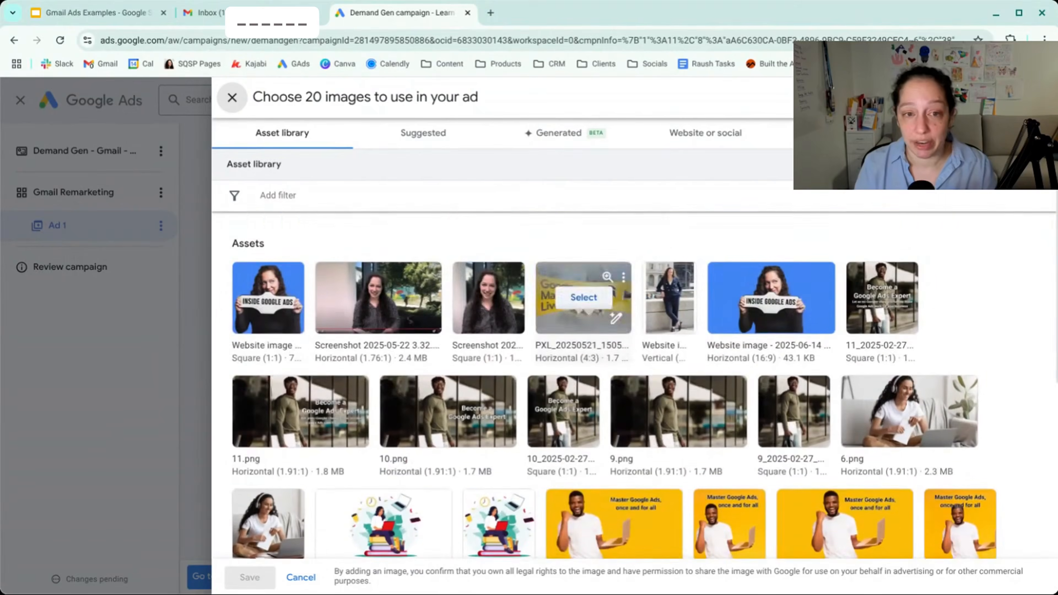
- Review the suggested, AI-generated and website image sources available for the ad
left_click(444, 142)
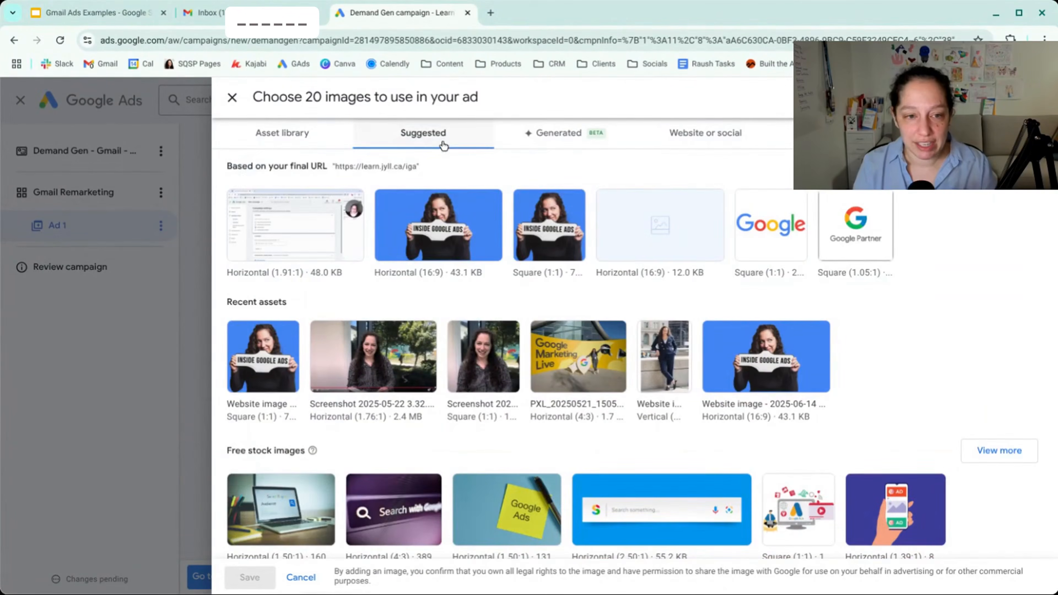
mouse_move(475, 230)
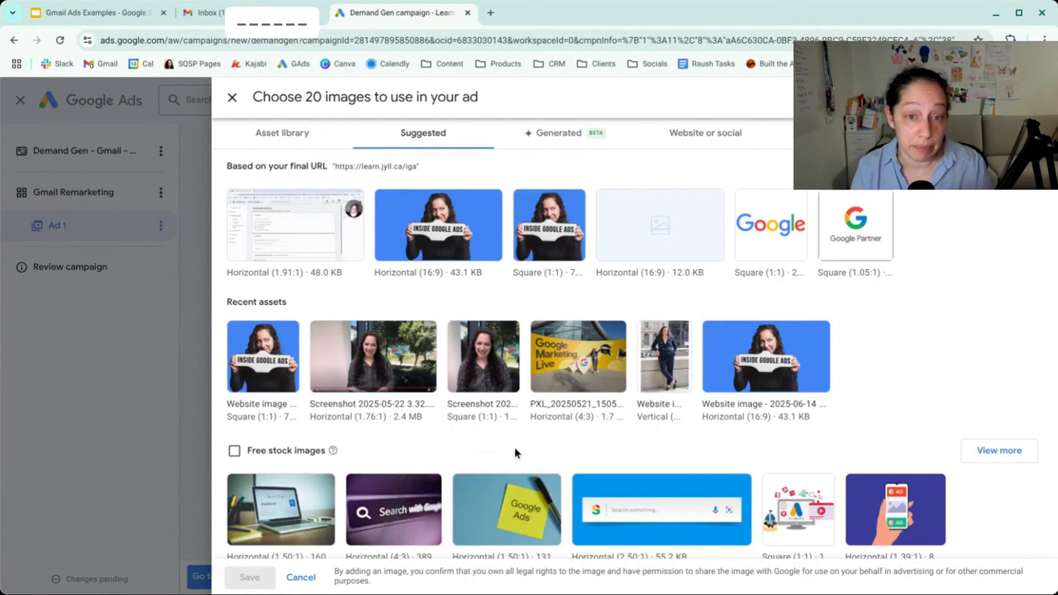
left_click(575, 146)
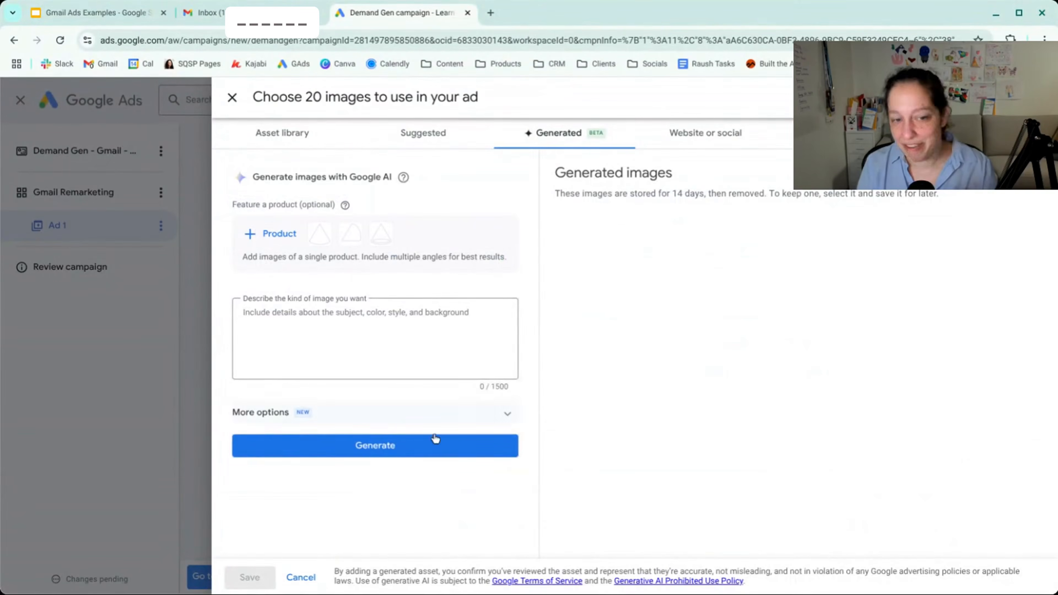
left_click(700, 136)
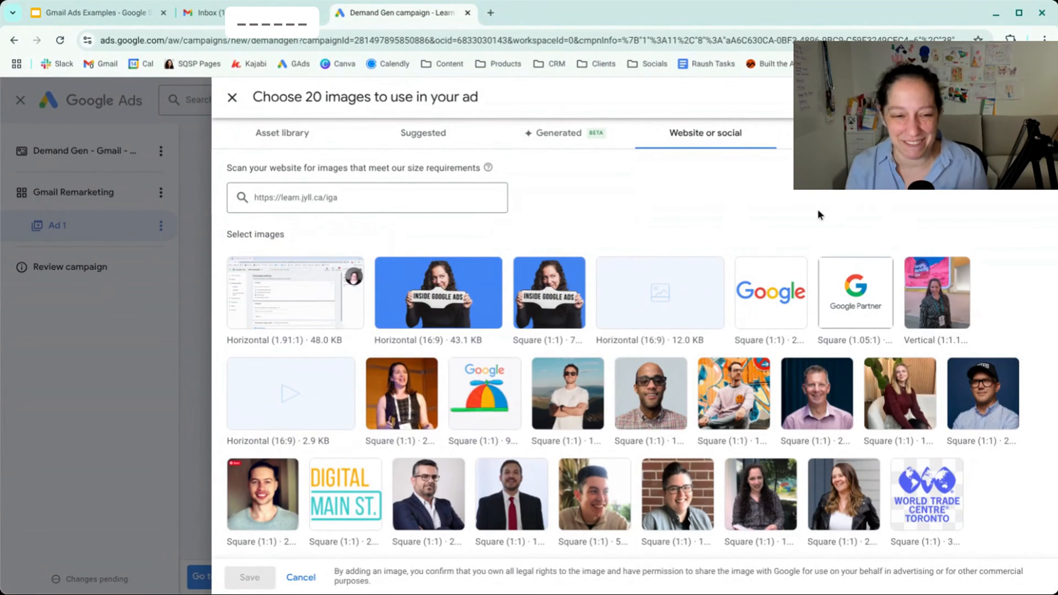
scroll(572, 190, "down", 2)
scroll(573, 191, "up", 2)
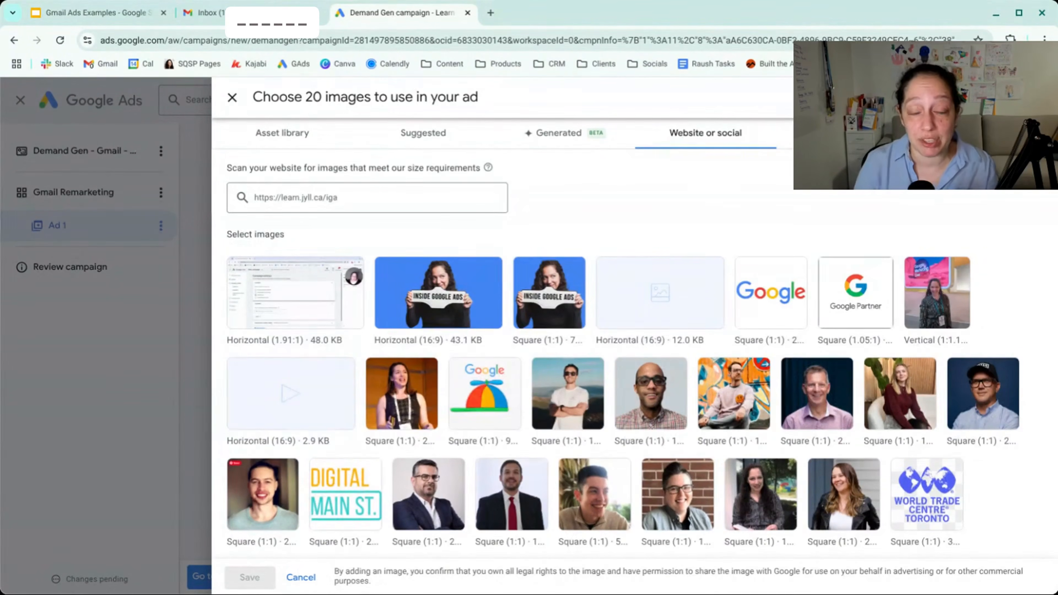
- Search the free stock images for "Google ads" and view the image upload option
left_click(847, 133)
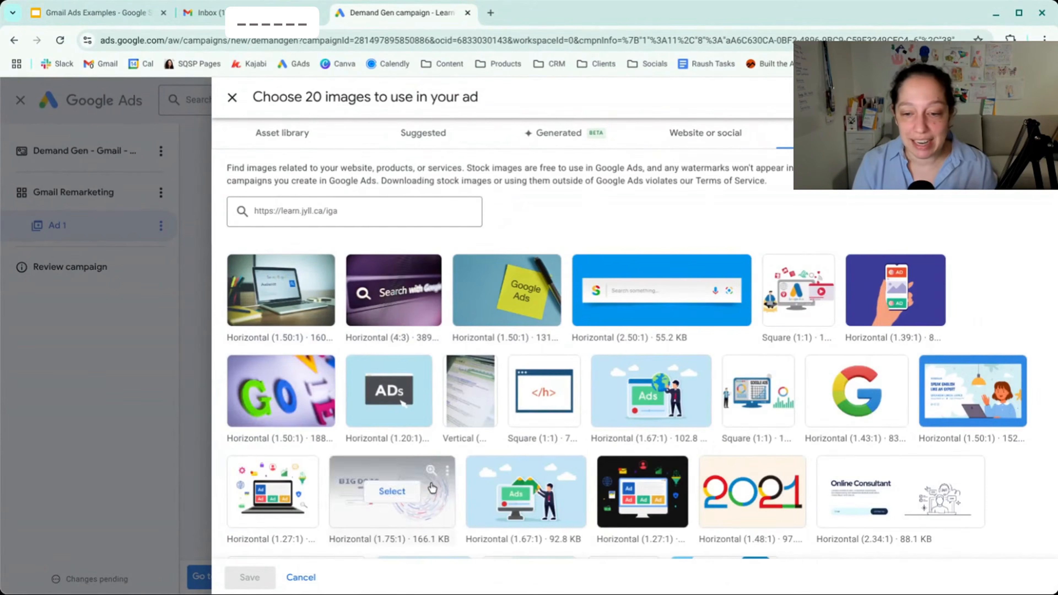
scroll(605, 353, "down", 2)
scroll(605, 351, "up", 2)
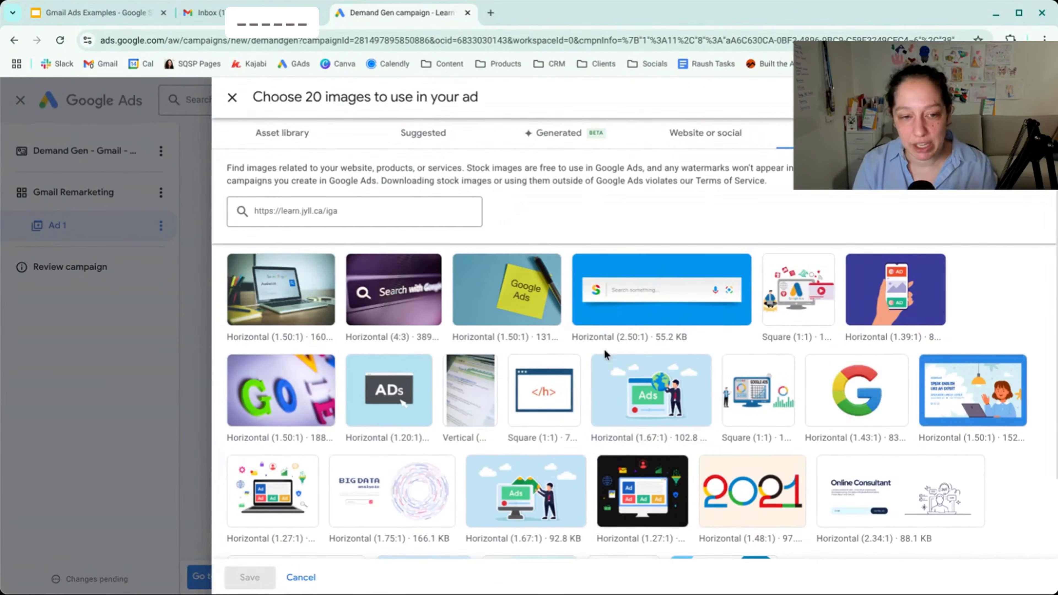
left_click_drag(338, 210, 202, 198)
type("Google ads")
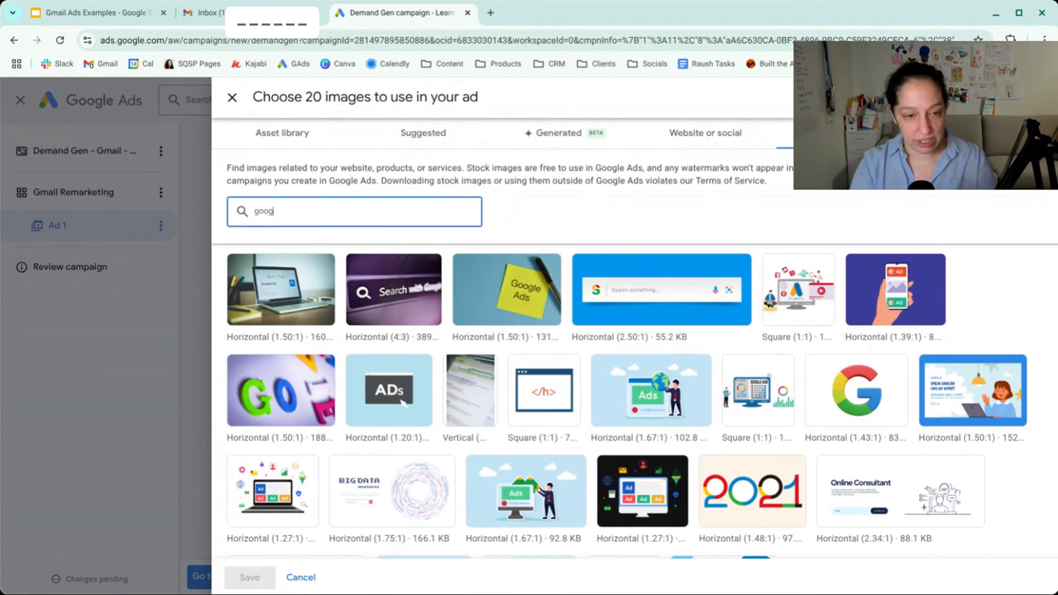
key("Return")
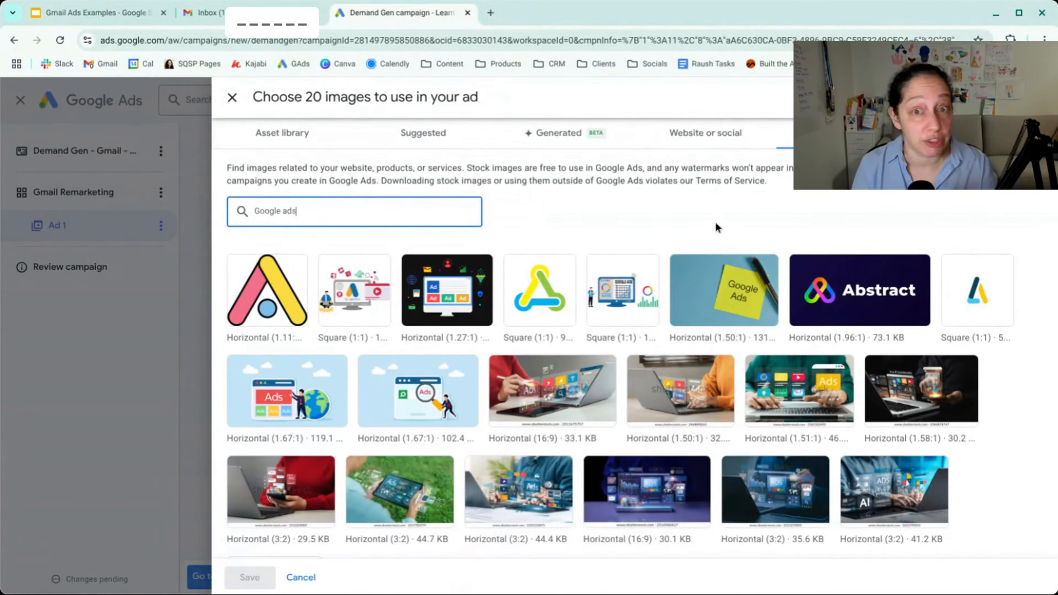
left_click(988, 133)
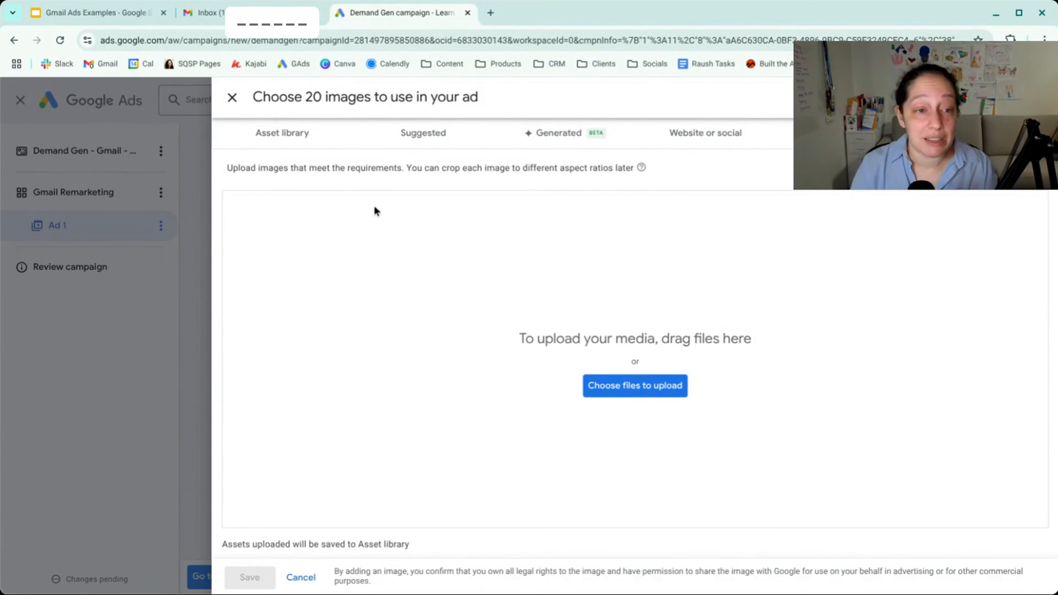
- Select the Google Marketing Live photo from the asset library and enlarge its 1:1 crop
left_click(302, 144)
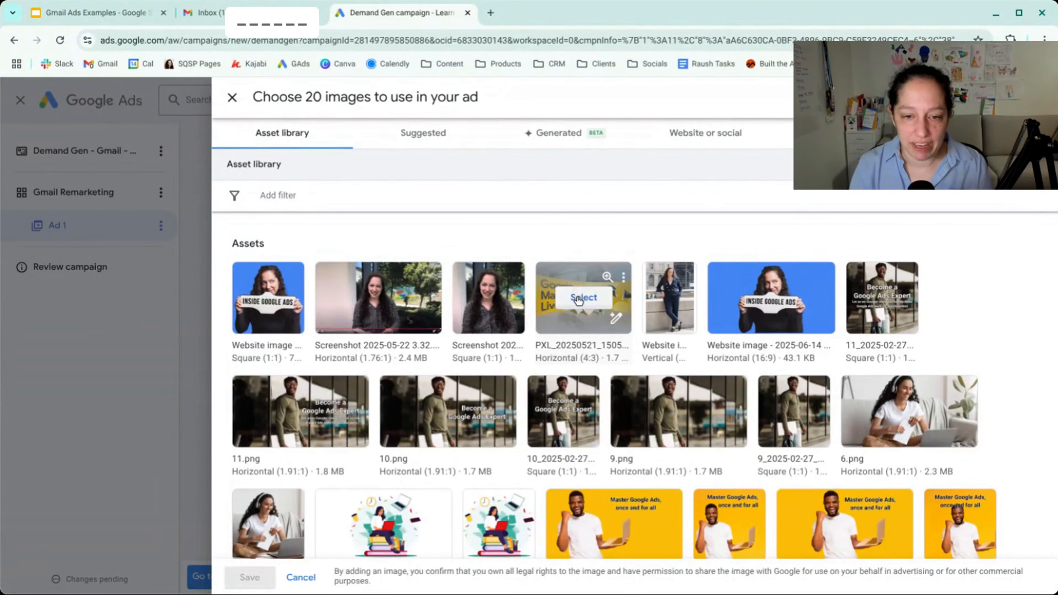
left_click(578, 300)
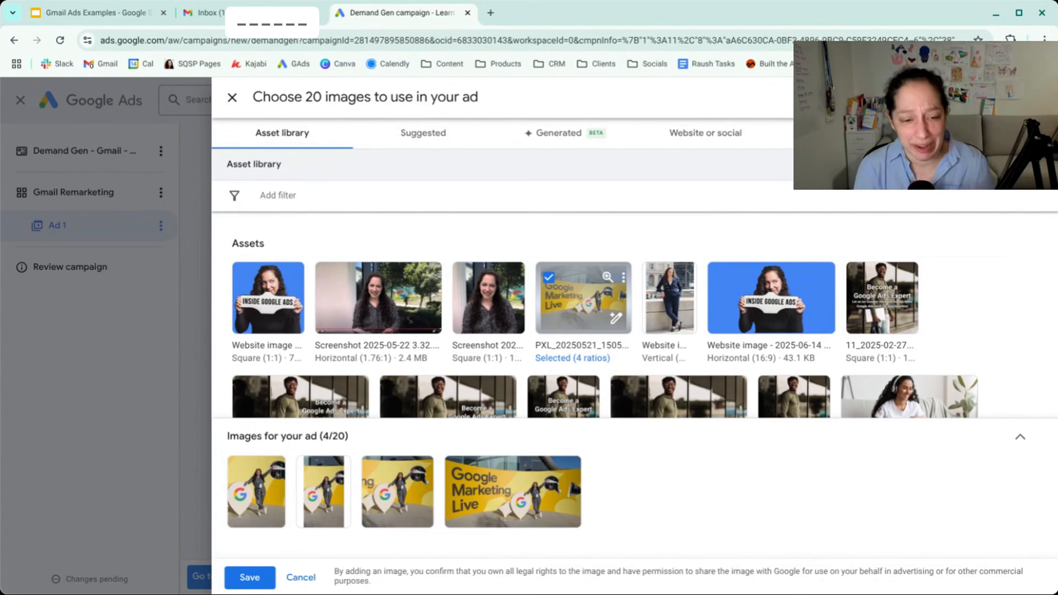
left_click(464, 475)
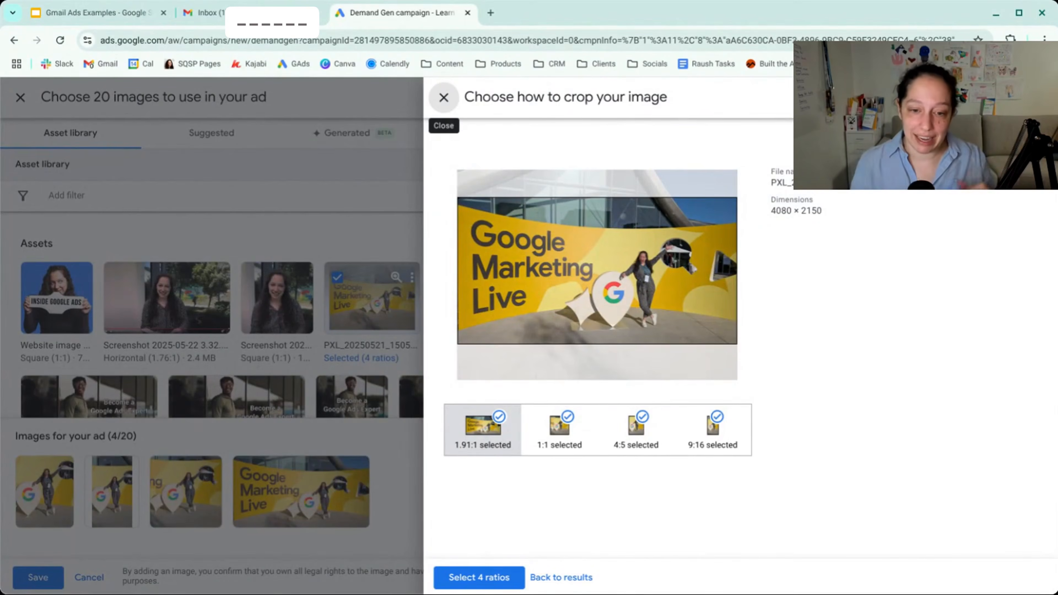
left_click(532, 451)
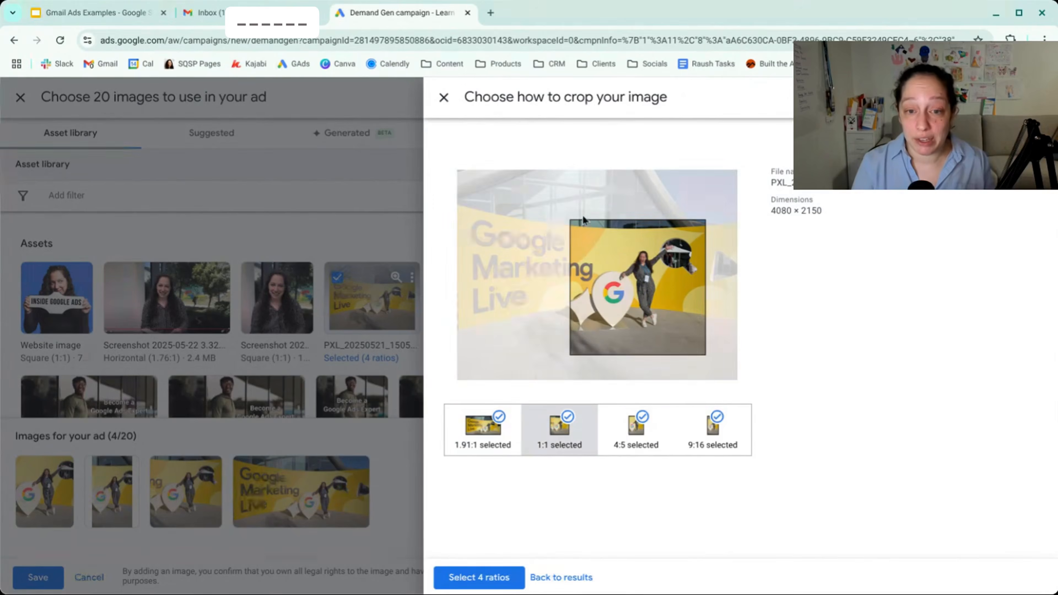
mouse_move(575, 218)
left_mouse_down()
mouse_move(522, 158)
mouse_move(604, 239)
mouse_move(551, 186)
mouse_move(563, 200)
left_mouse_up()
- Enlarge the photo's 4:5 crop to take in the ground below and more of the sign
left_click(621, 432)
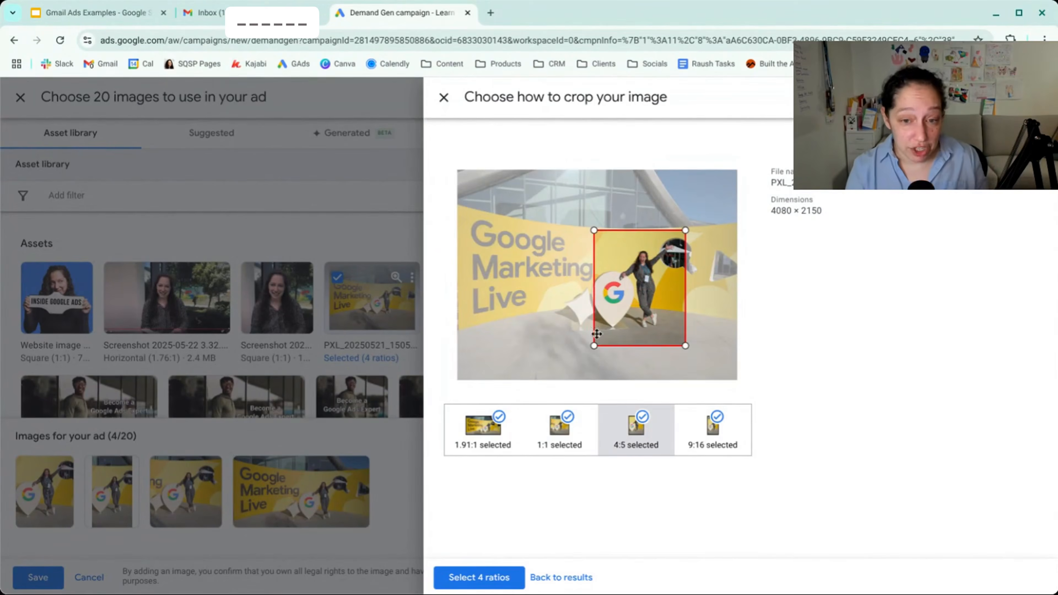
left_click_drag(594, 346, 569, 378)
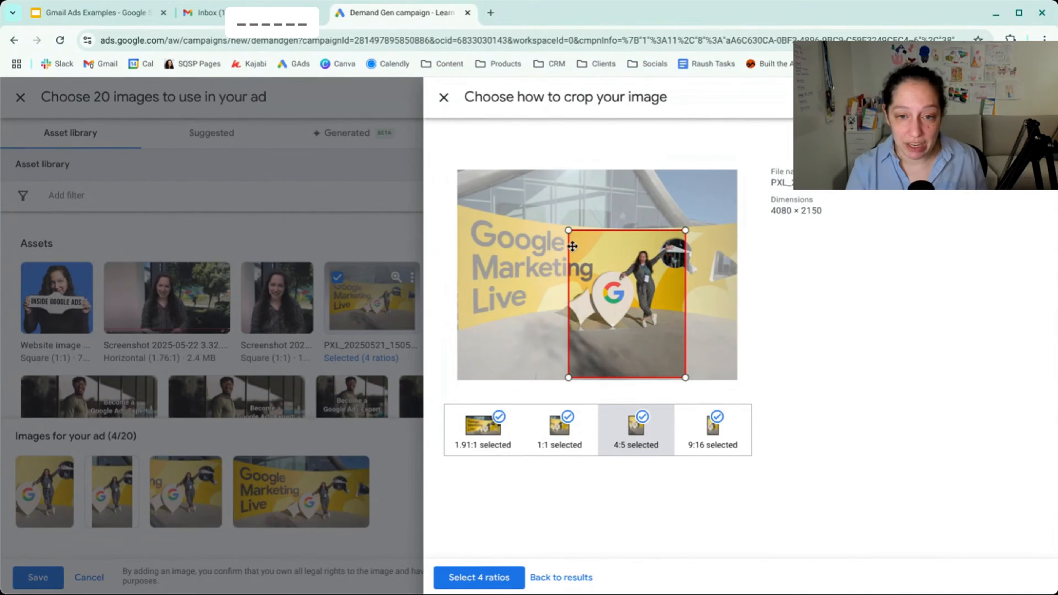
left_click_drag(568, 230, 542, 197)
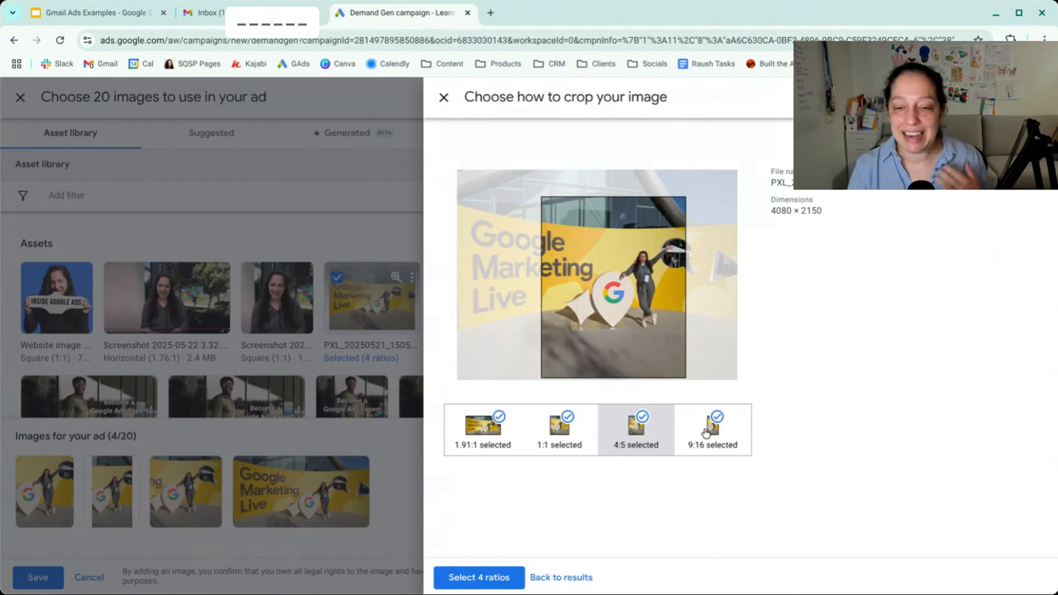
- Remove the photo's 9:16 crop and apply the 1.91:1, 1:1 and 4:5 ratios
left_click(715, 423)
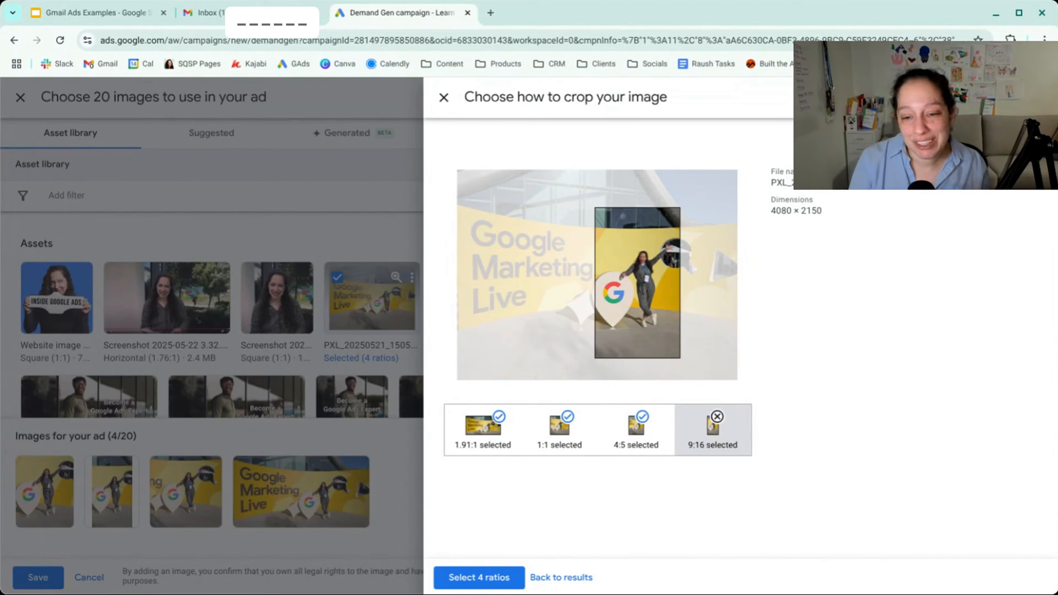
left_click(717, 416)
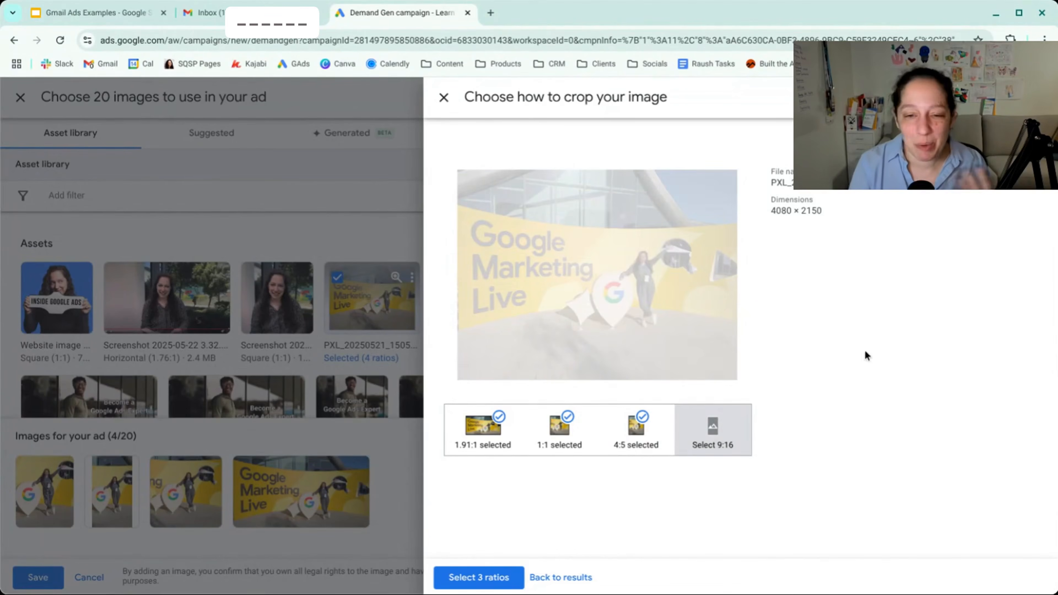
left_click(484, 577)
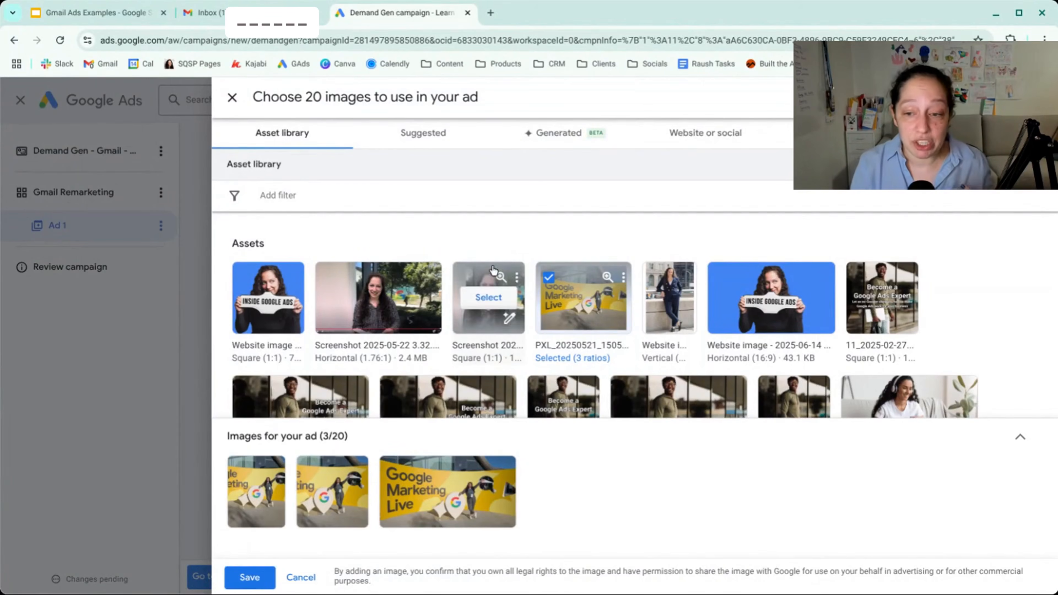
- Select the horizontal 3.png image and its square 1:1 version from the asset library for the ad
scroll(492, 292, "down", 2)
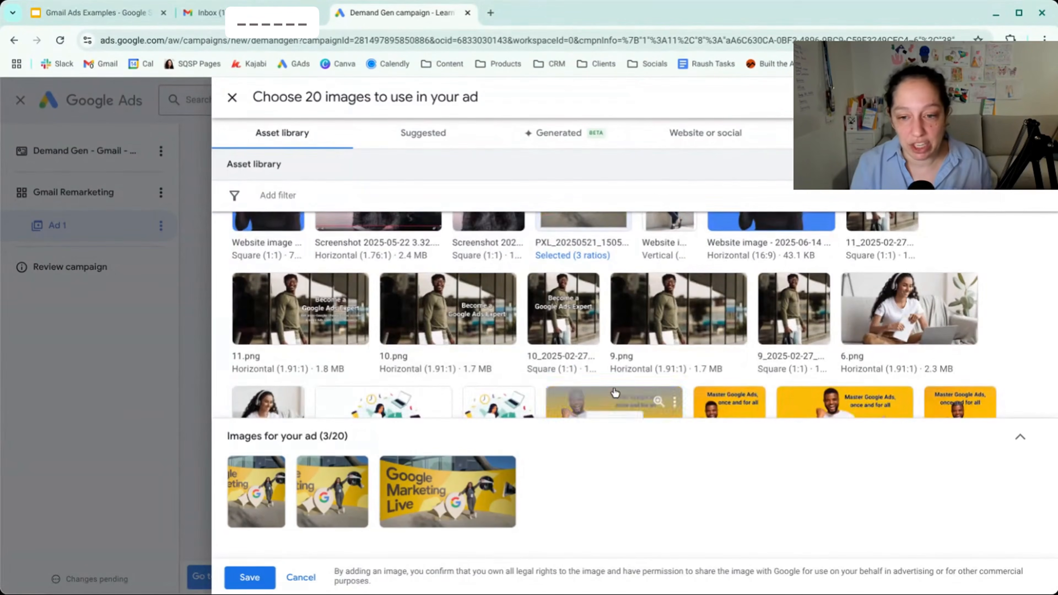
scroll(613, 380, "down", 3)
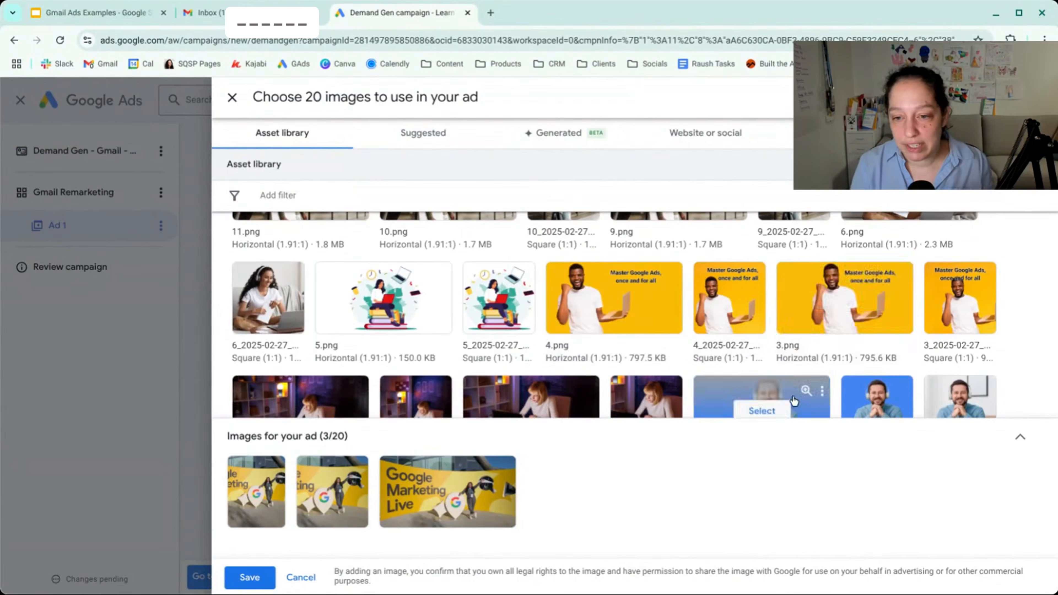
left_click(844, 297)
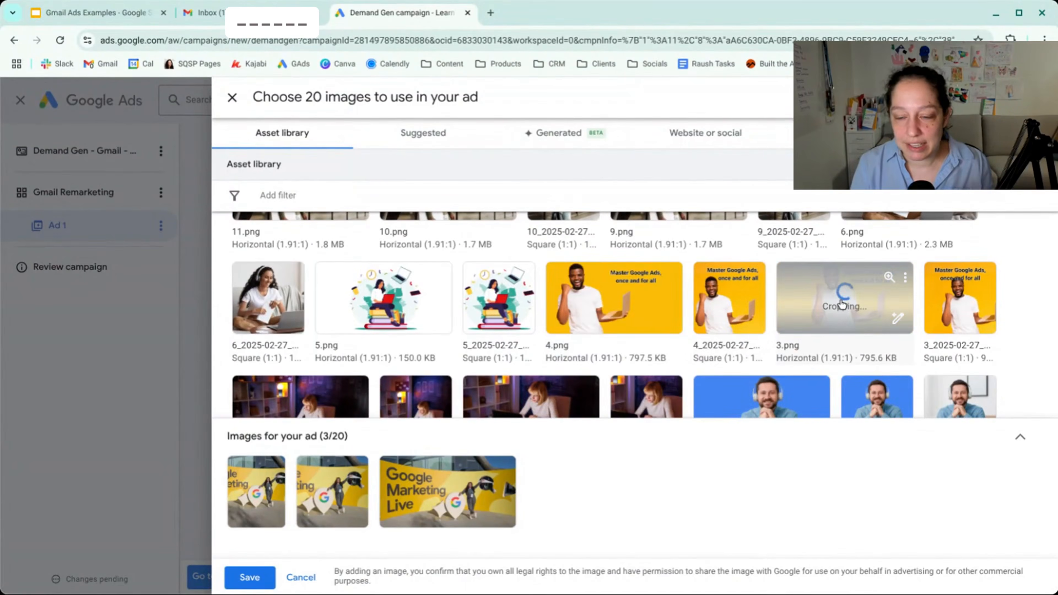
left_click(957, 304)
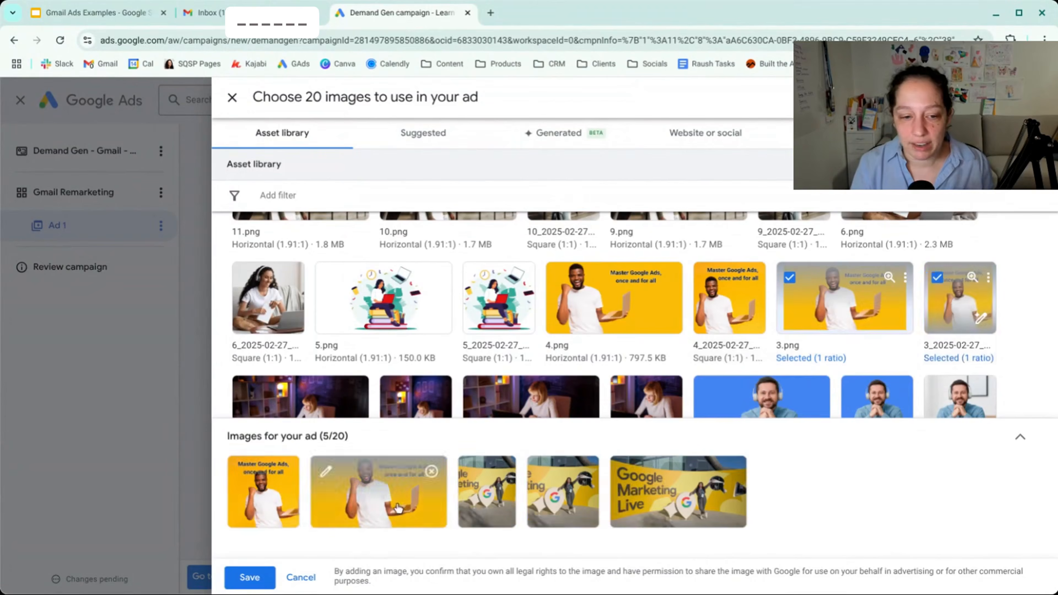
- Add a 4:5 crop of 3.png centred on the man and save the ad's image selection
left_click(327, 472)
left_click(636, 430)
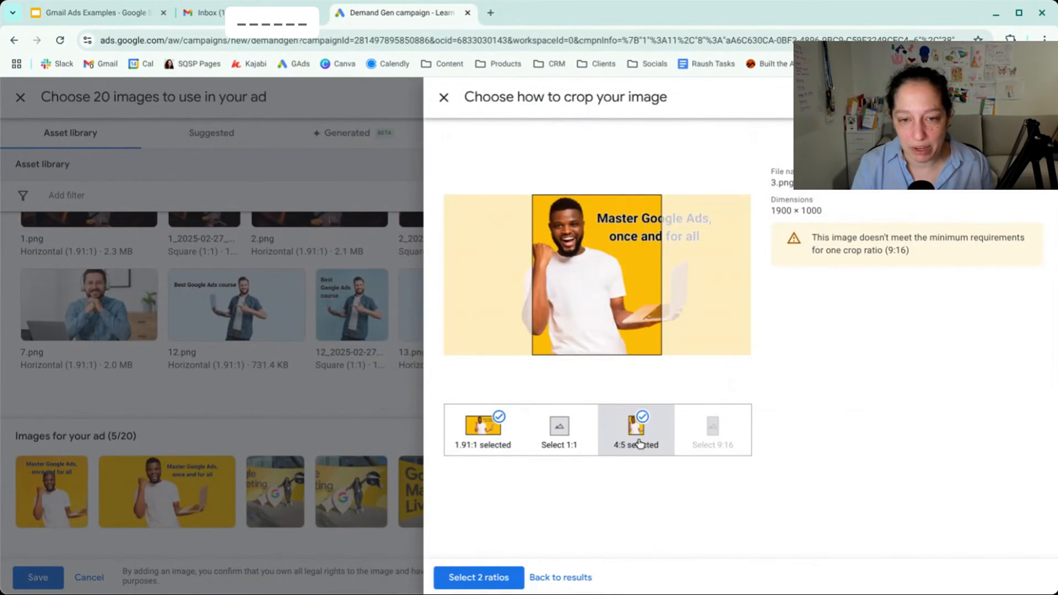
left_click_drag(602, 310, 569, 308)
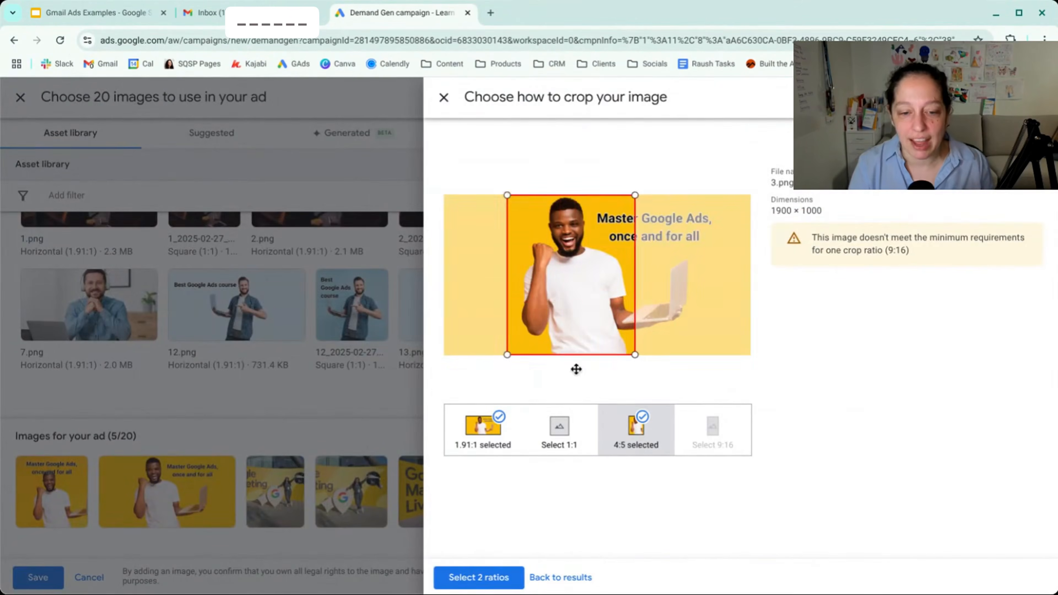
left_click(498, 577)
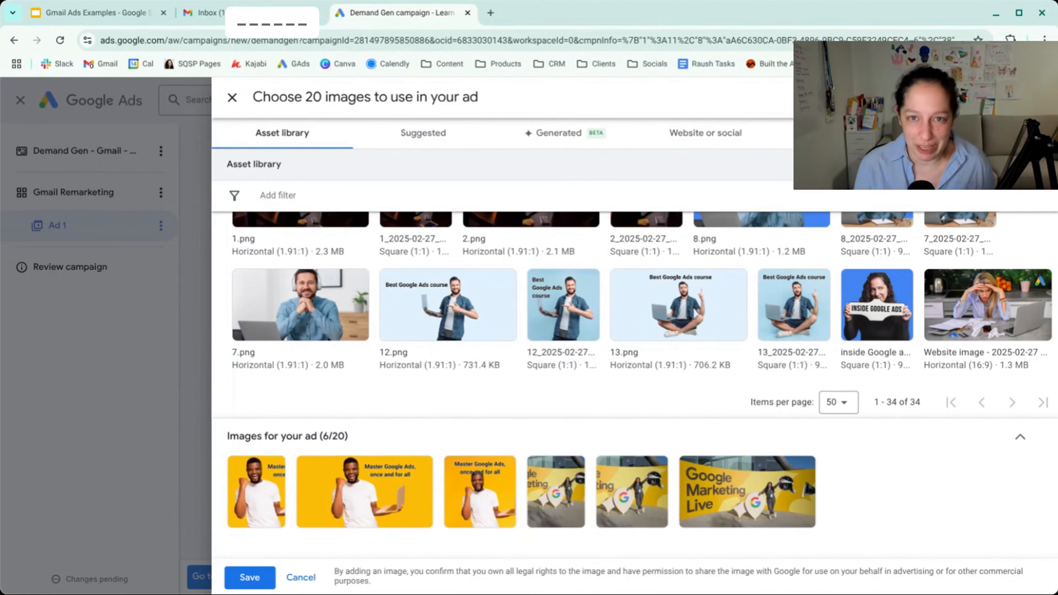
left_click(254, 578)
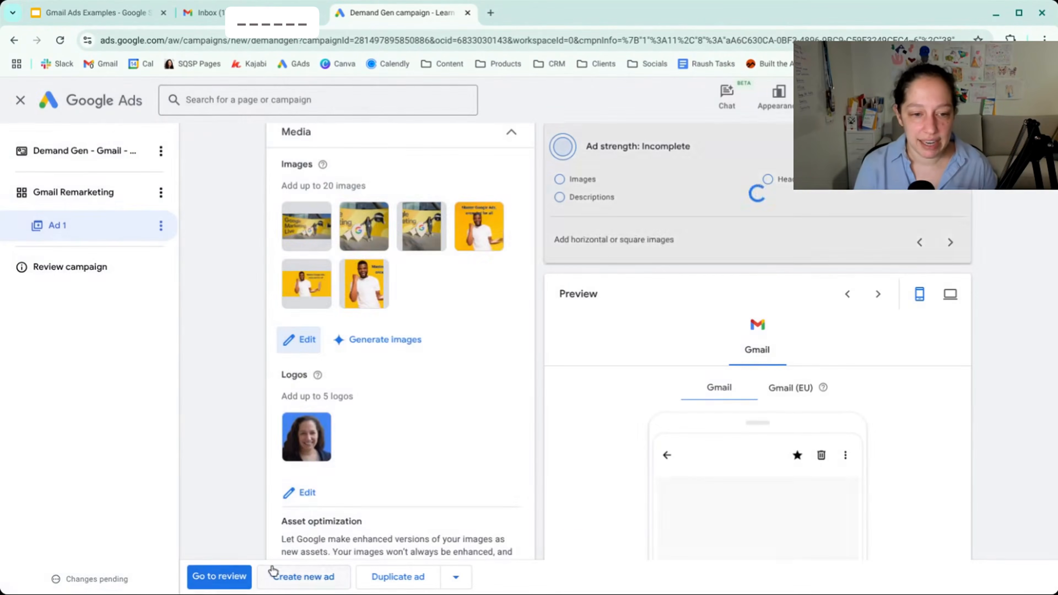
- Turn off the Videos and Adaptive layouts asset optimizations for the ad
scroll(458, 367, "down", 4)
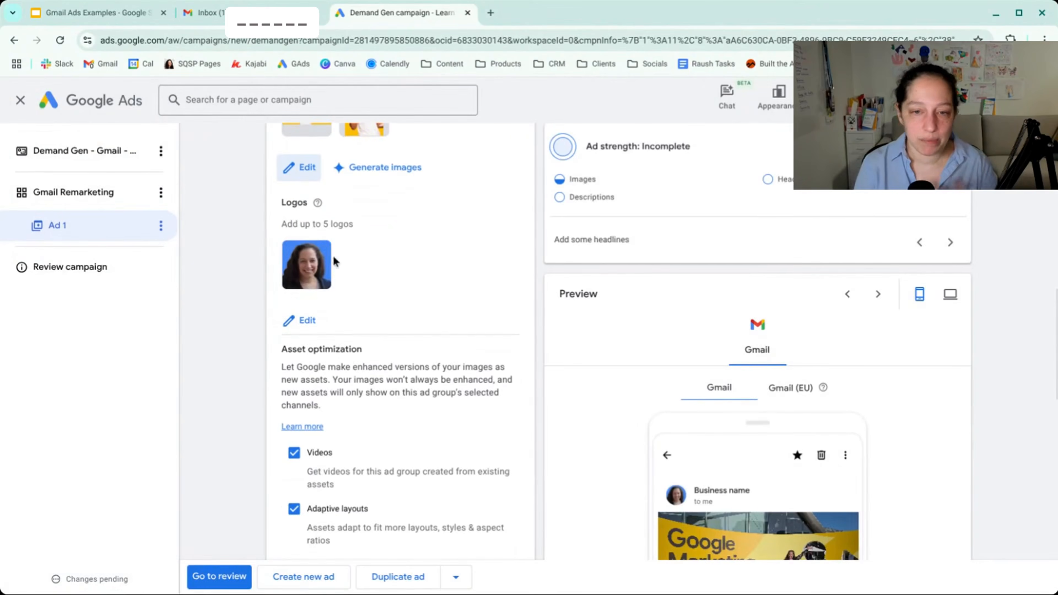
scroll(366, 247, "down", 4)
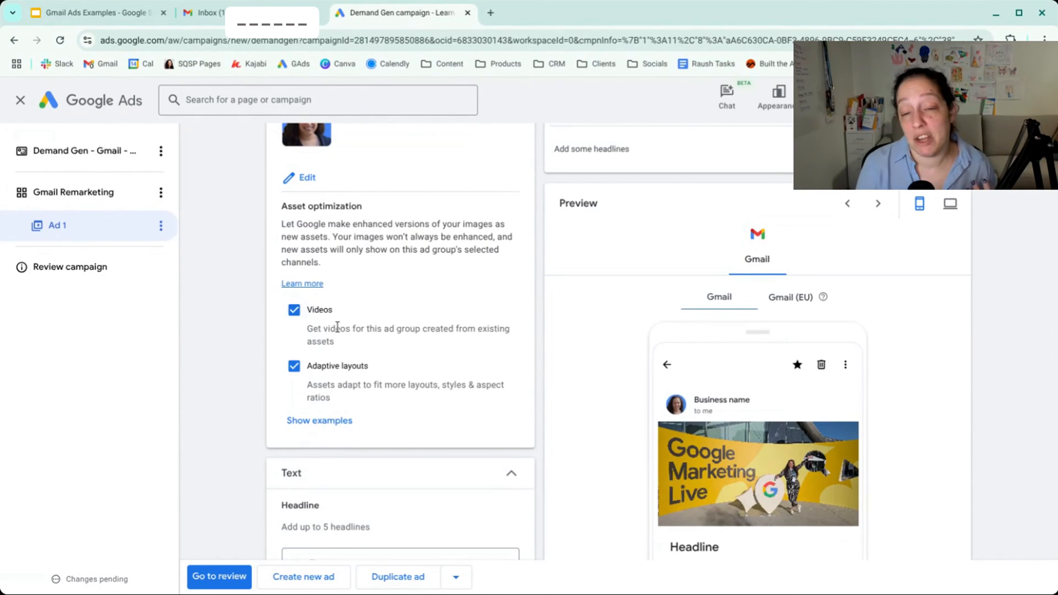
left_click(294, 310)
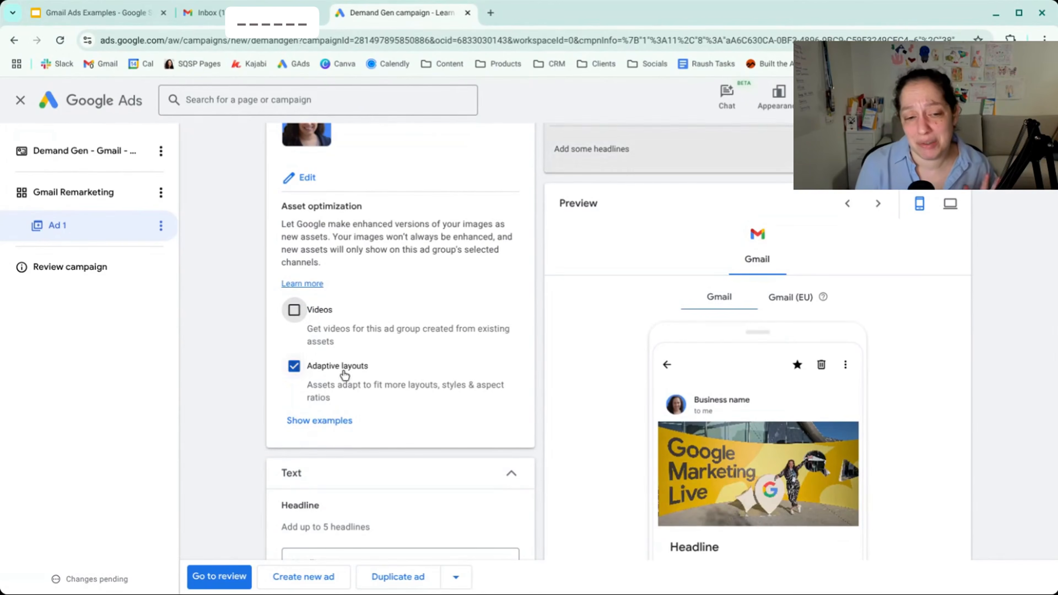
scroll(351, 381, "down", 1)
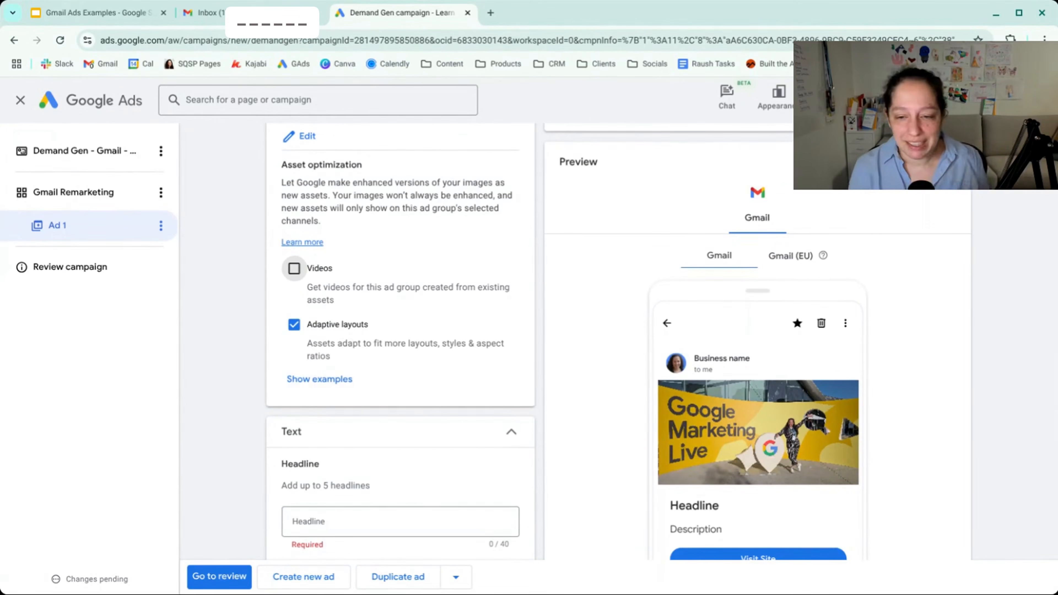
left_click(294, 324)
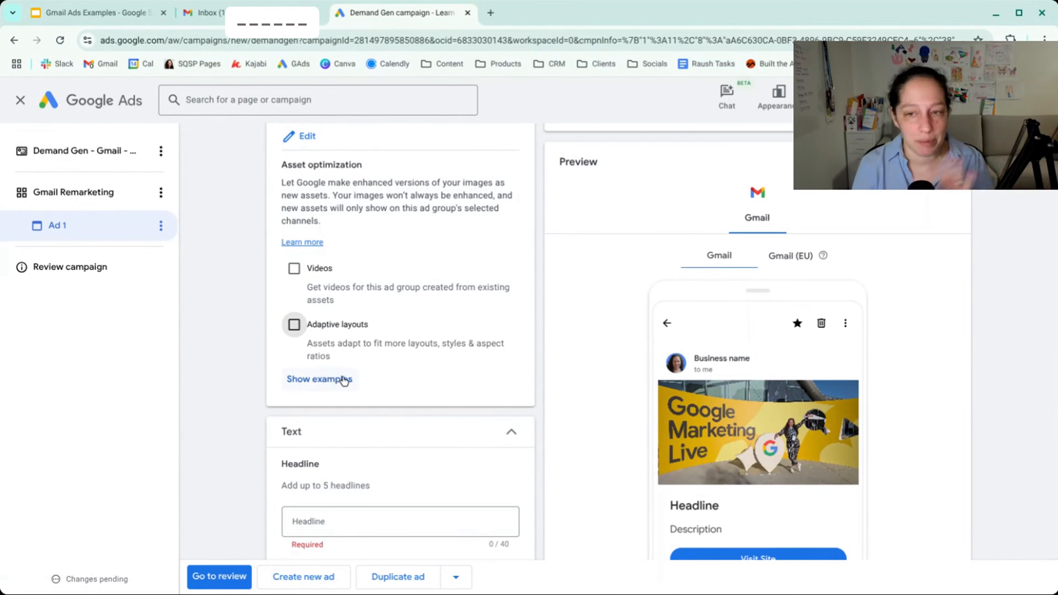
scroll(386, 358, "down", 6)
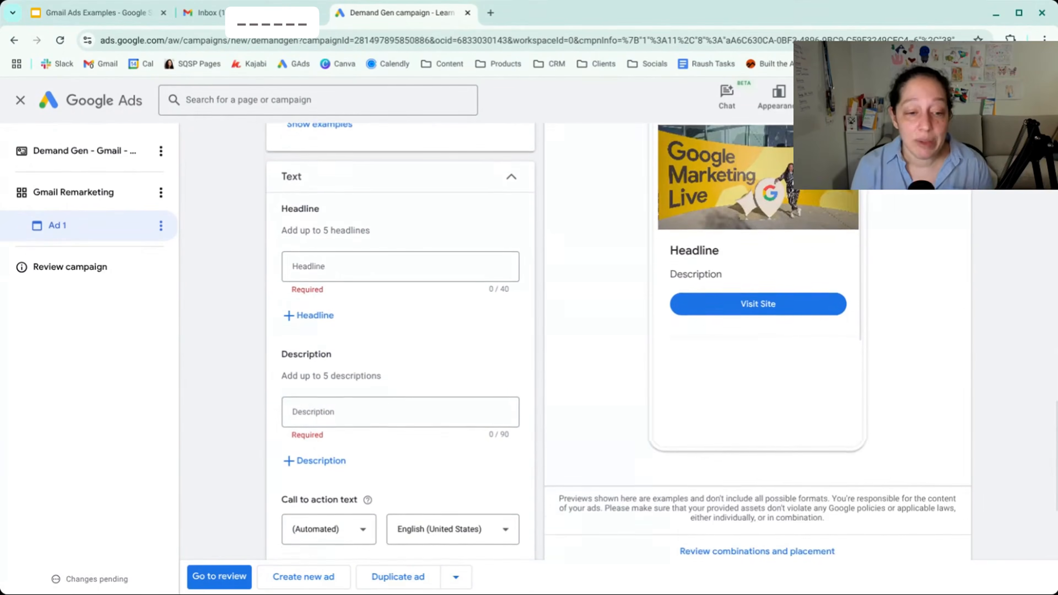
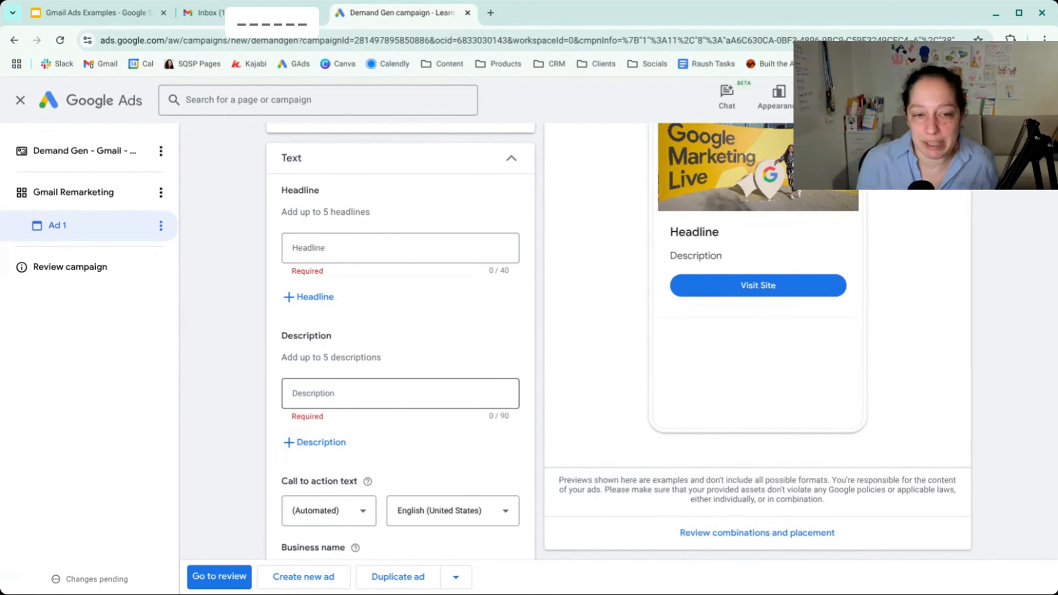
- Add the two ad headlines "Google Ads Course" and "Learn Google Ads"
left_click(376, 255)
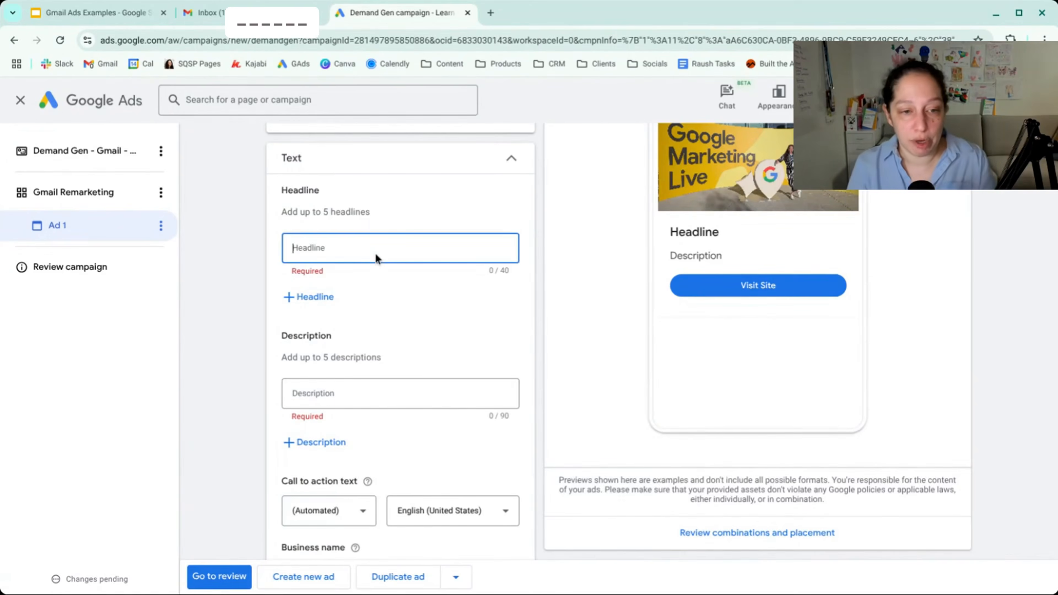
type("Googl")
type("e Ads Course")
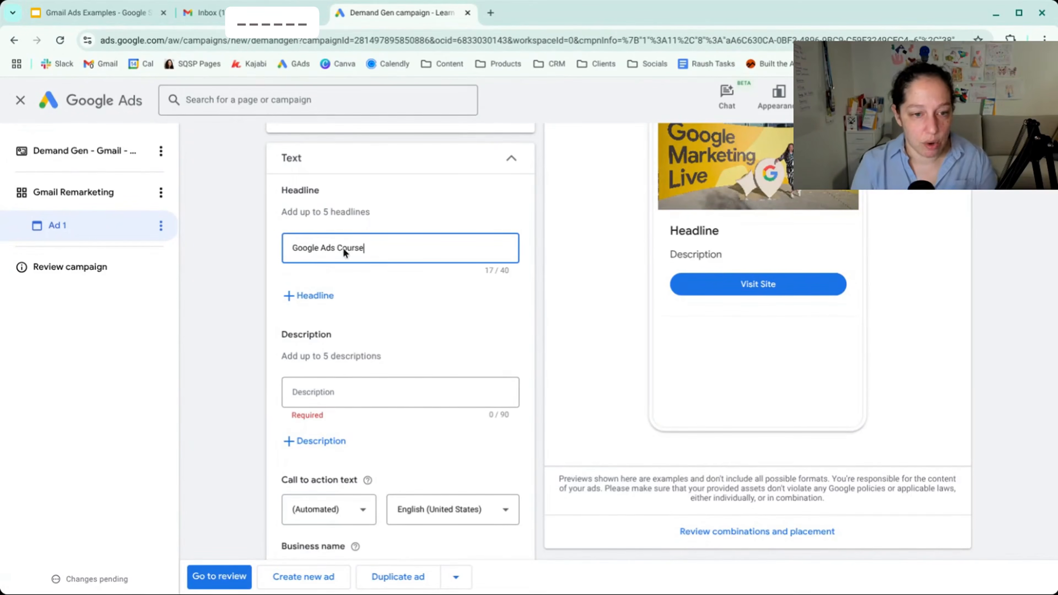
left_click(306, 296)
type("4earn Googl")
- Enter the ad description "Join Inside Google Ads today to become a Google Ads Expert"
left_click(327, 442)
type("Join Inside Google Ads today to become a Google Ads Expert")
left_click(520, 402)
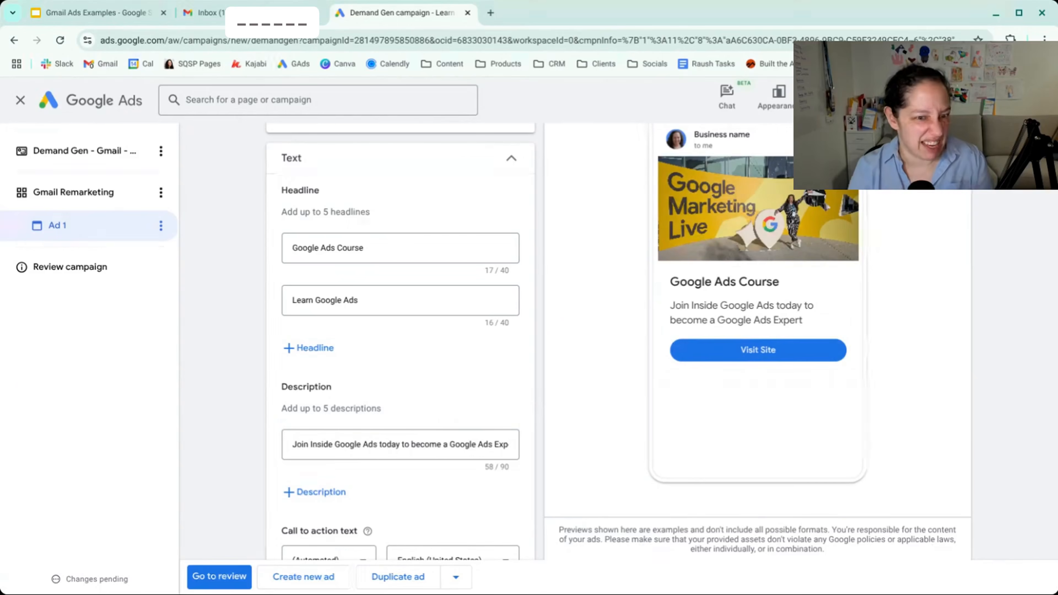
- Examine how the images, headline and description appear in the mobile Gmail preview of the opened ad
scroll(608, 328, "up", 3)
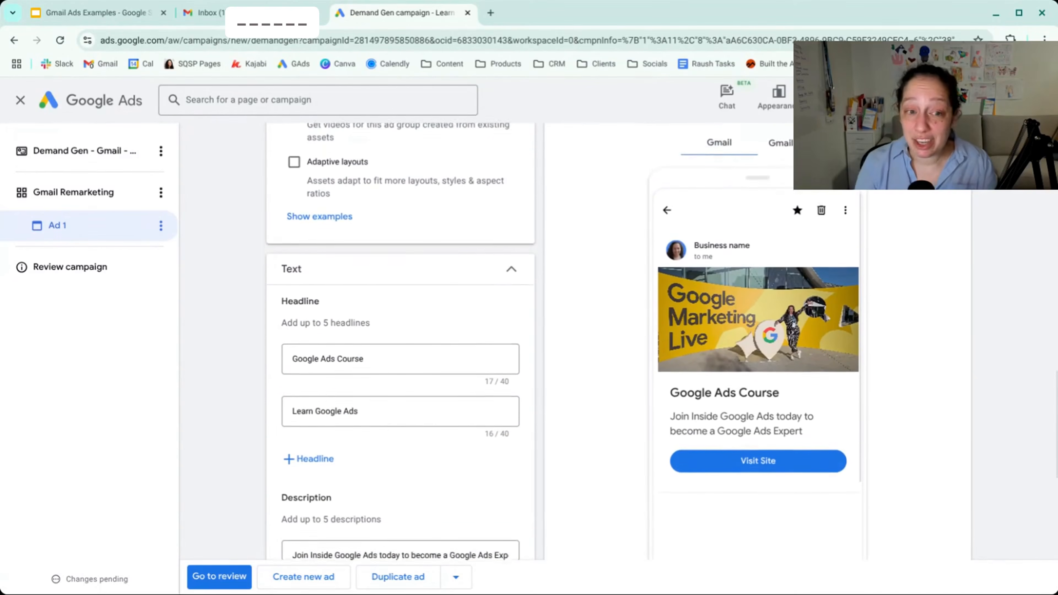
scroll(608, 327, "up", 4)
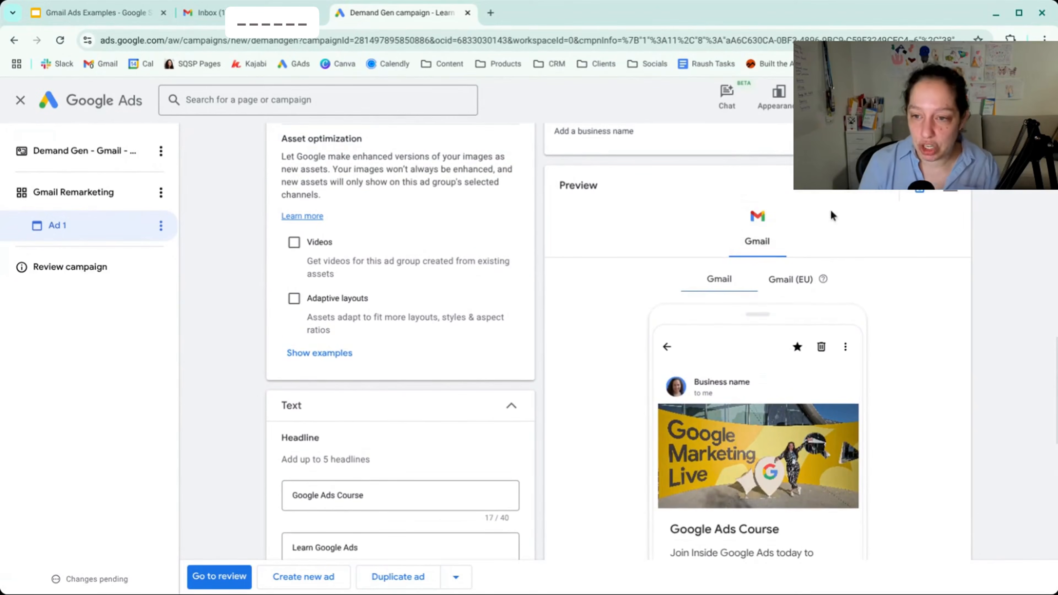
scroll(887, 291, "down", 4)
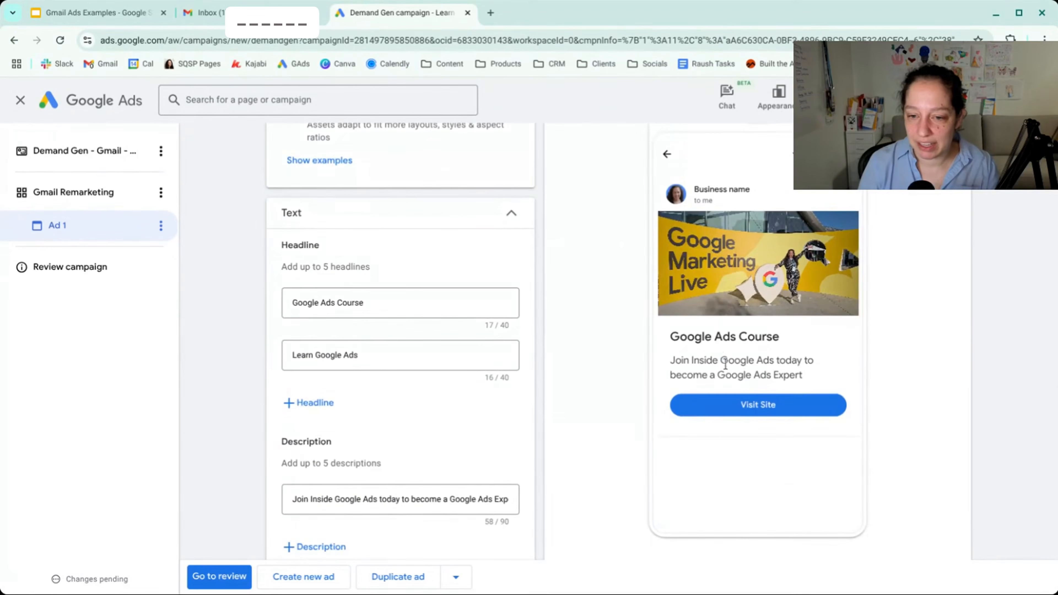
scroll(758, 348, "up", 2)
scroll(758, 348, "up", 2)
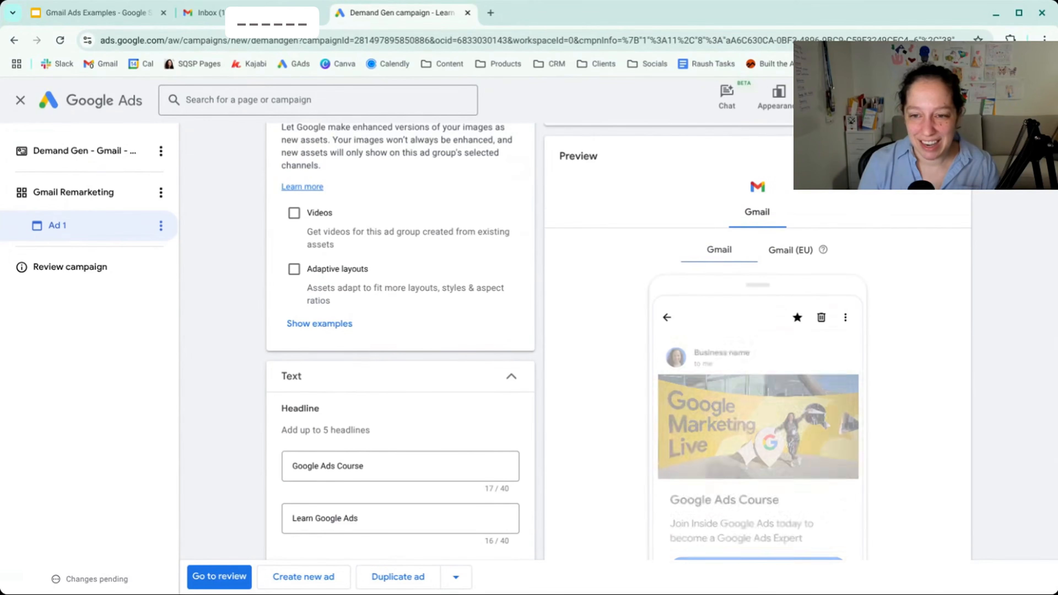
scroll(891, 302, "down", 5)
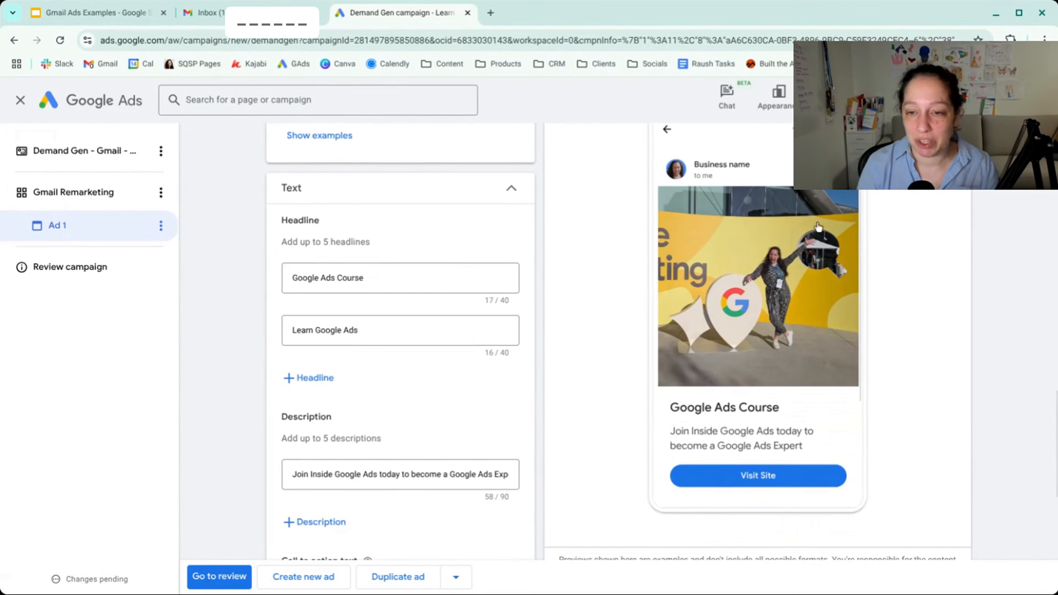
scroll(898, 242, "up", 8)
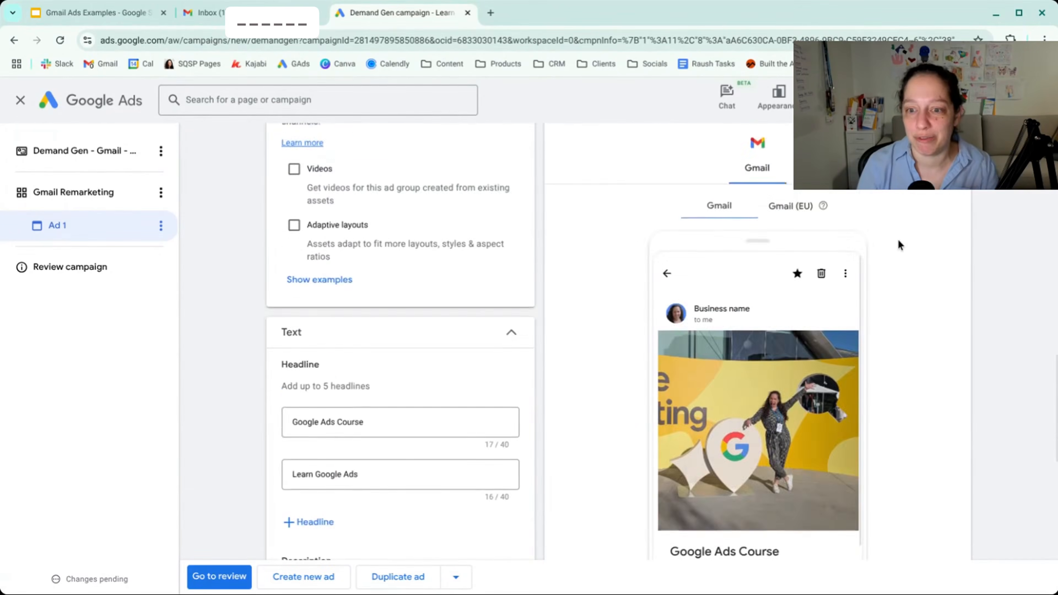
- Examine the mobile Gmail (EU) preview, follow its sample ad to the click preview page and close that page
left_click(800, 365)
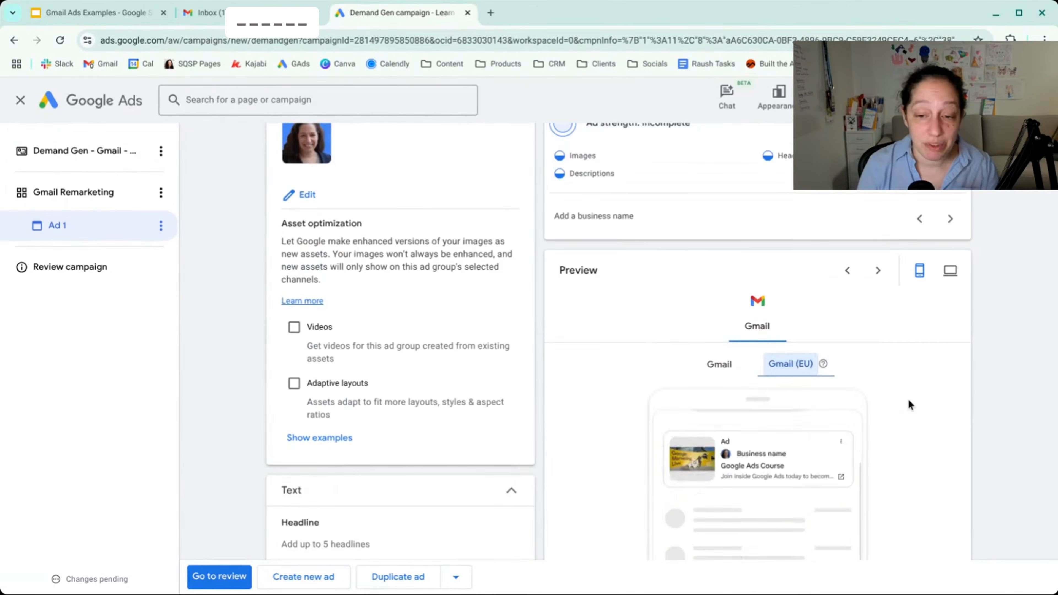
scroll(908, 398, "down", 5)
scroll(907, 398, "down", 1)
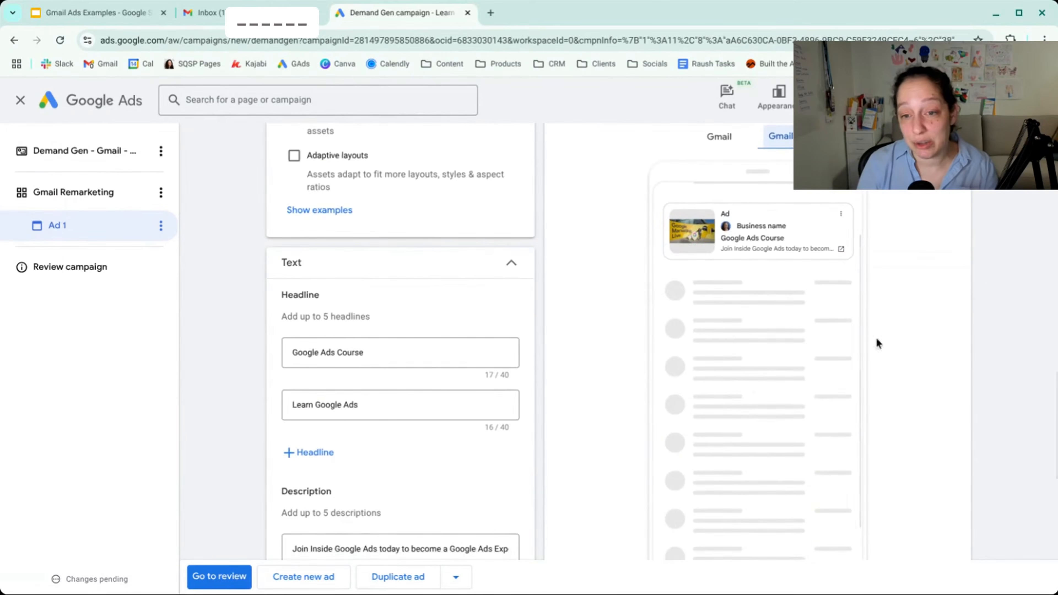
left_click(746, 241)
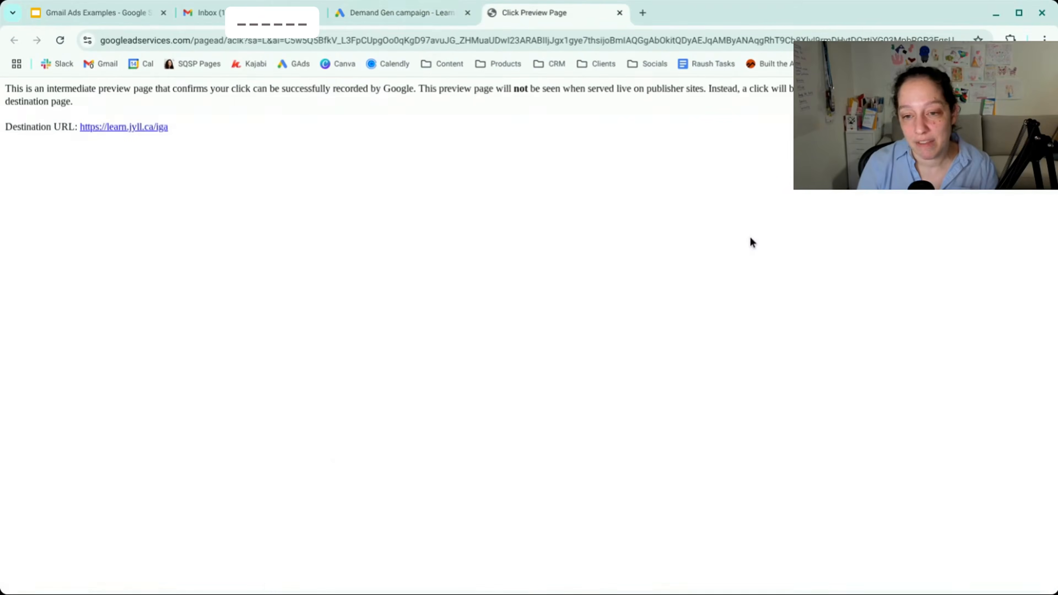
key("ctrl+w")
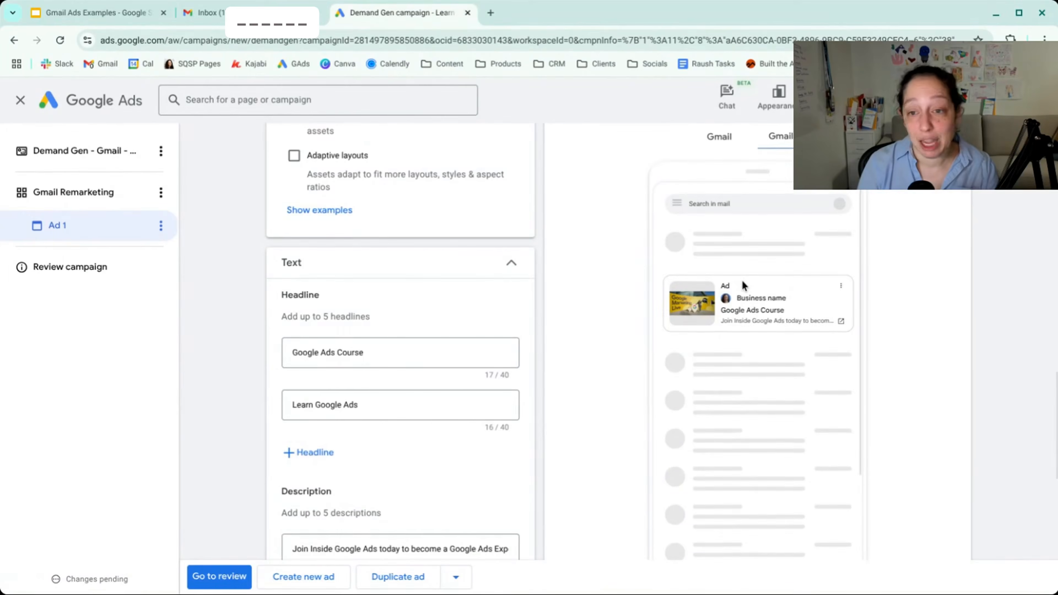
- Return the mobile preview to the standard Gmail version and examine the sponsored listing in the inbox
scroll(742, 279, "up", 4)
scroll(742, 285, "up", 1)
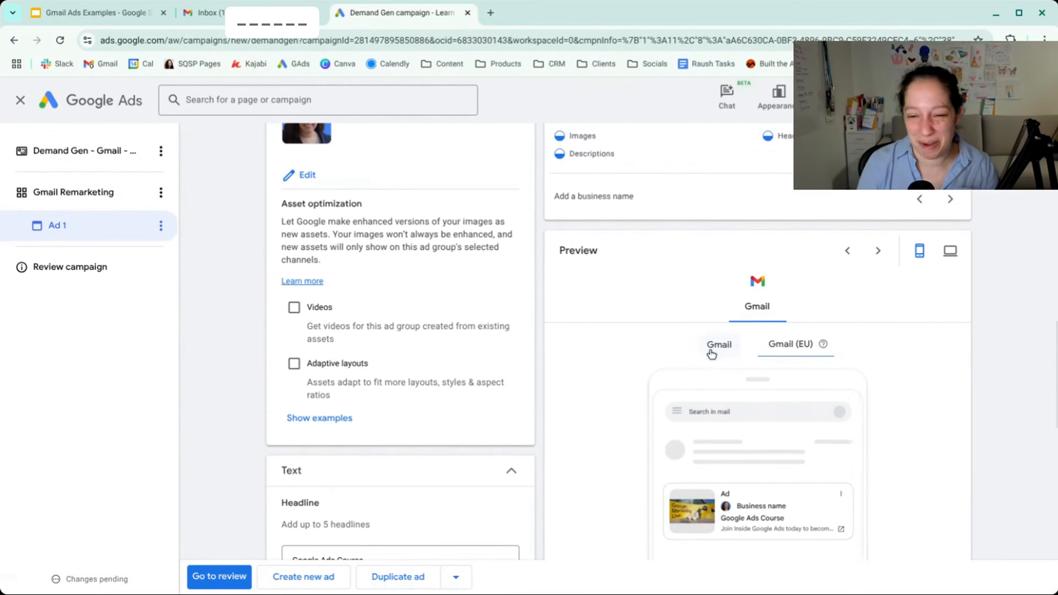
left_click(713, 346)
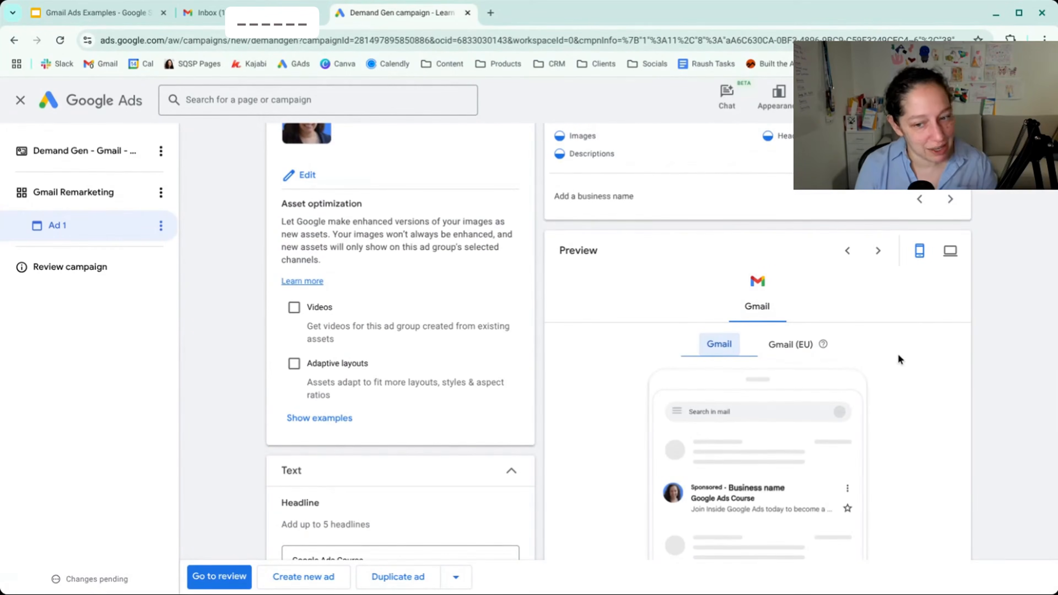
scroll(904, 393, "down", 5)
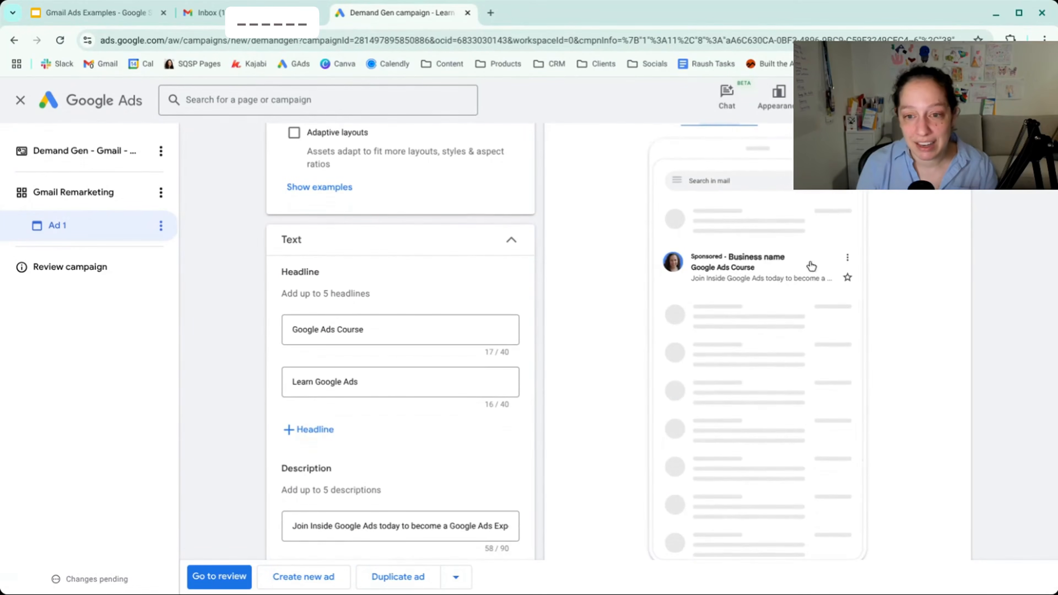
scroll(900, 283, "up", 5)
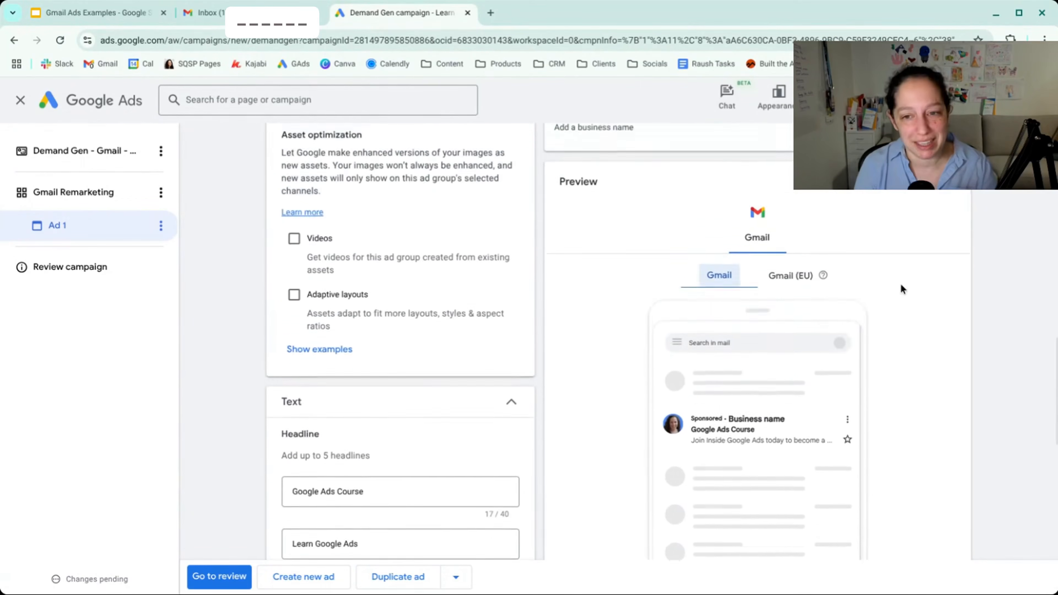
- Examine the desktop previews, cycling through the Gmail ad variations and checking the Gmail (EU) version
left_click(950, 211)
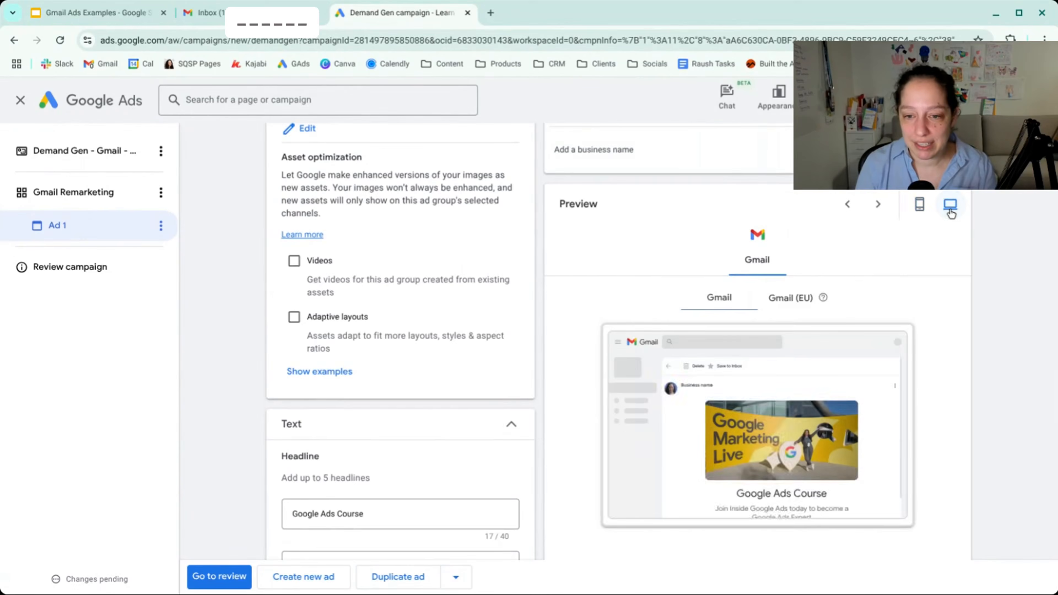
scroll(947, 295, "down", 2)
scroll(792, 306, "down", 1)
scroll(791, 306, "up", 1)
scroll(791, 307, "up", 3)
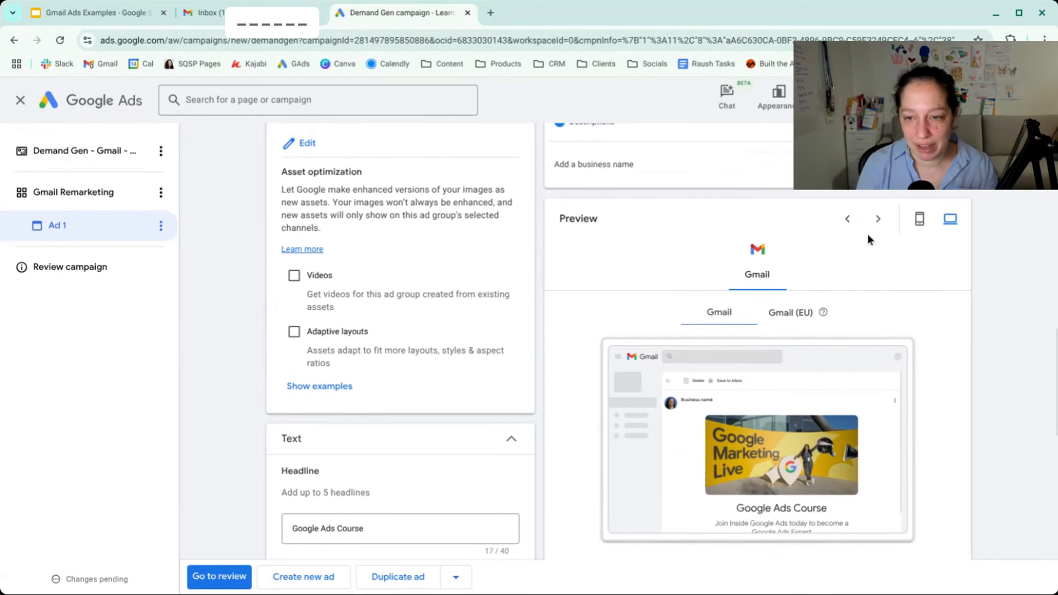
left_click(877, 219)
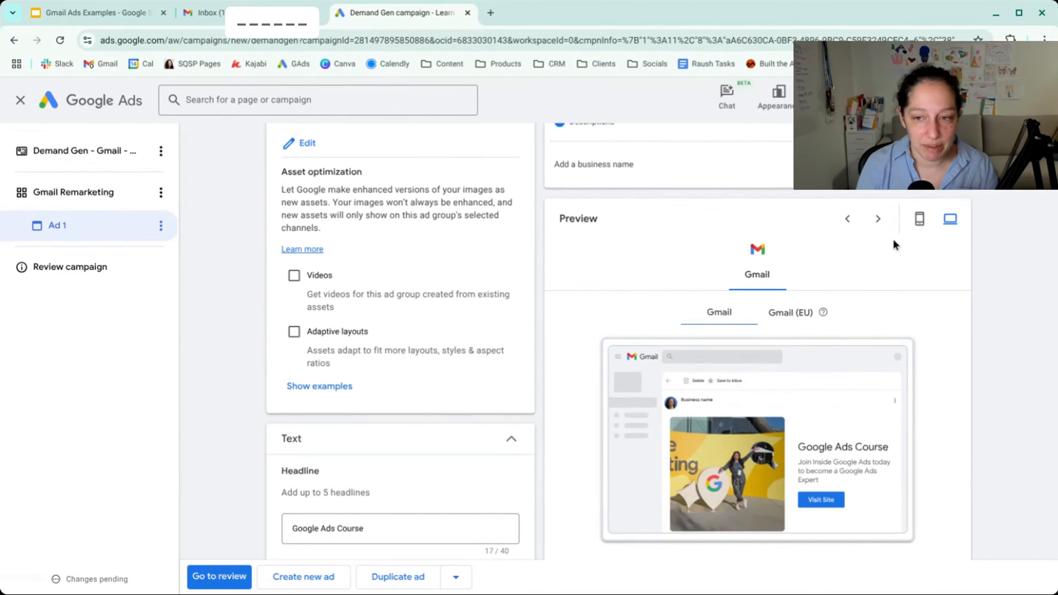
left_click(880, 227)
left_click(880, 227)
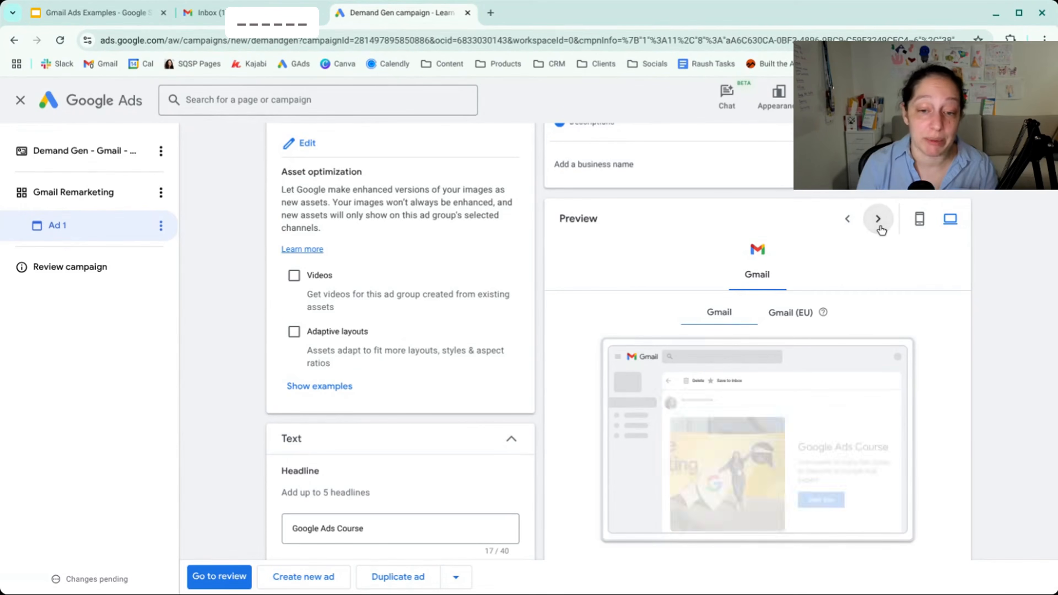
left_click(801, 313)
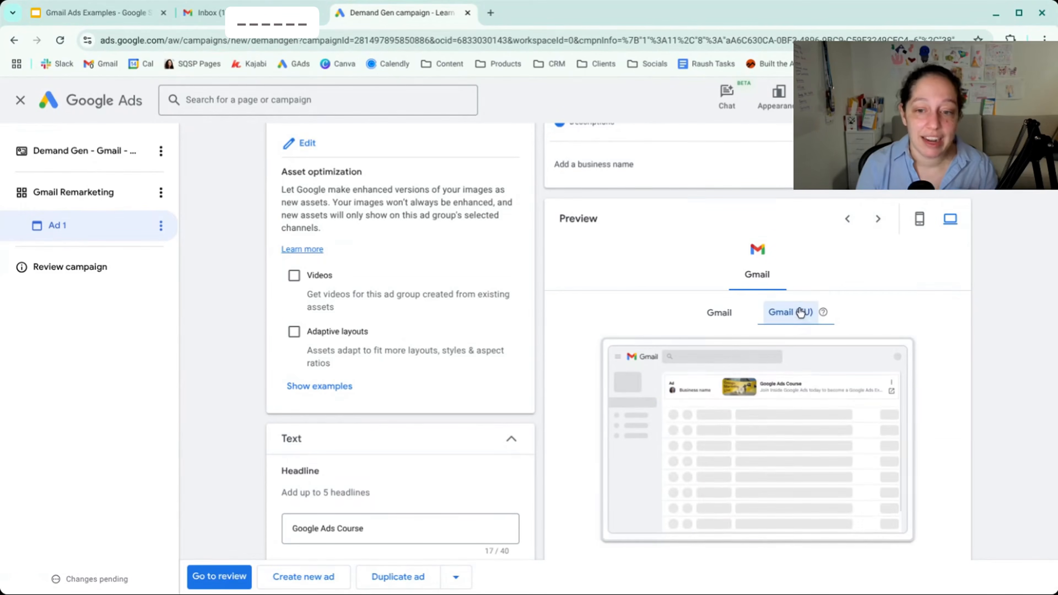
- Set the ad's call to action text to Learn more
scroll(872, 334, "down", 10)
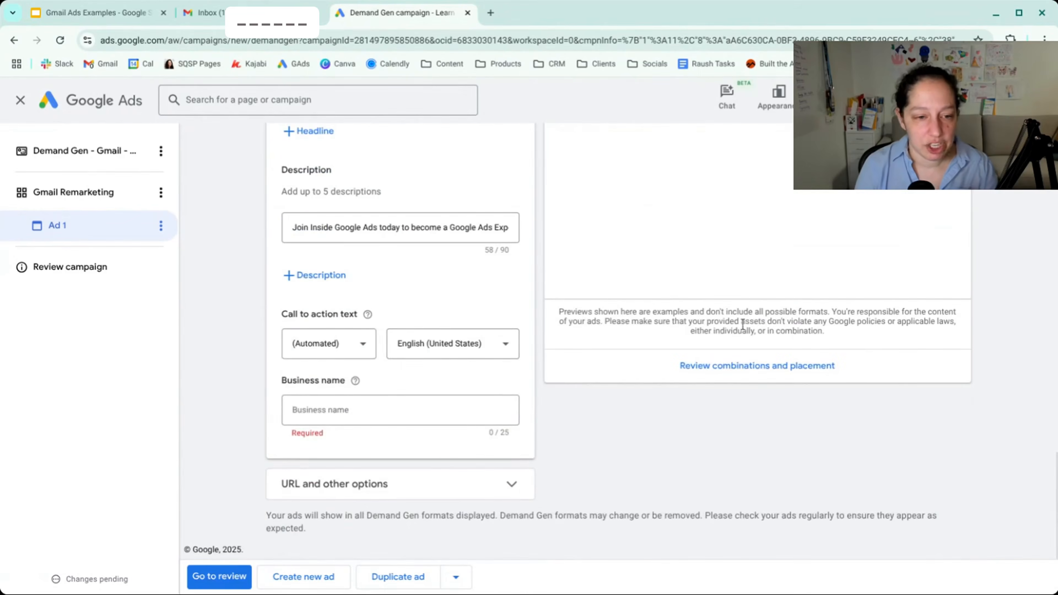
left_click(362, 348)
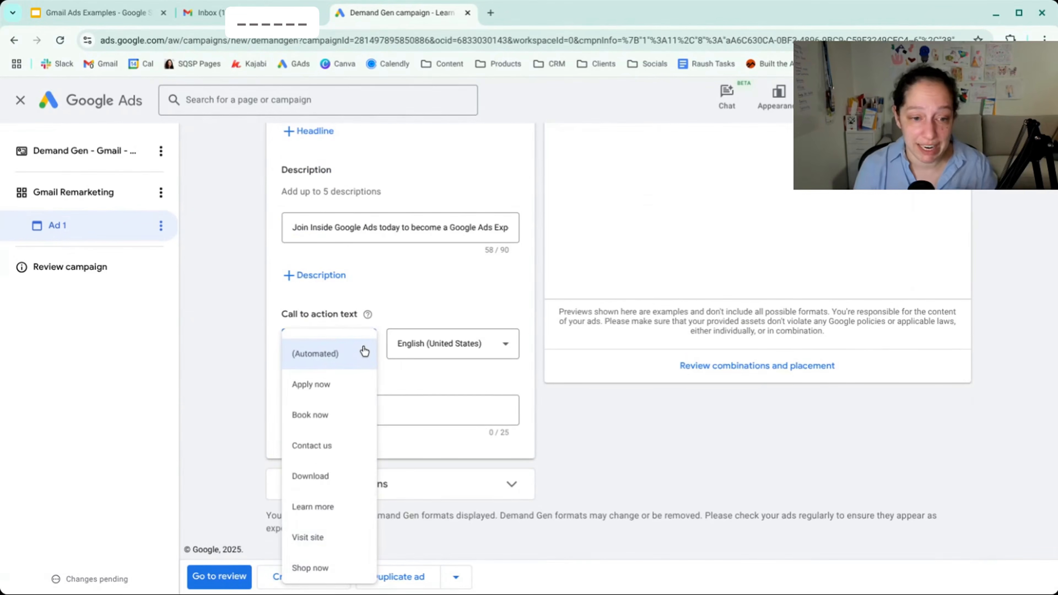
scroll(349, 385, "down", 3)
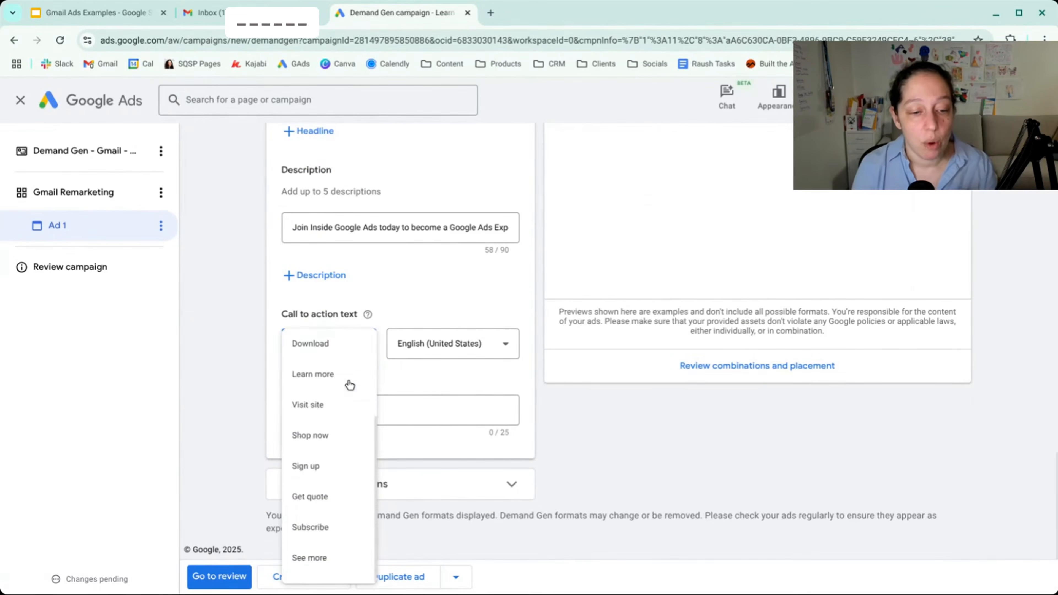
scroll(328, 420, "up", 2)
left_click(326, 445)
- Check the help for the business name and fill in the advertiser's full name as the ad's business name
left_click(374, 410)
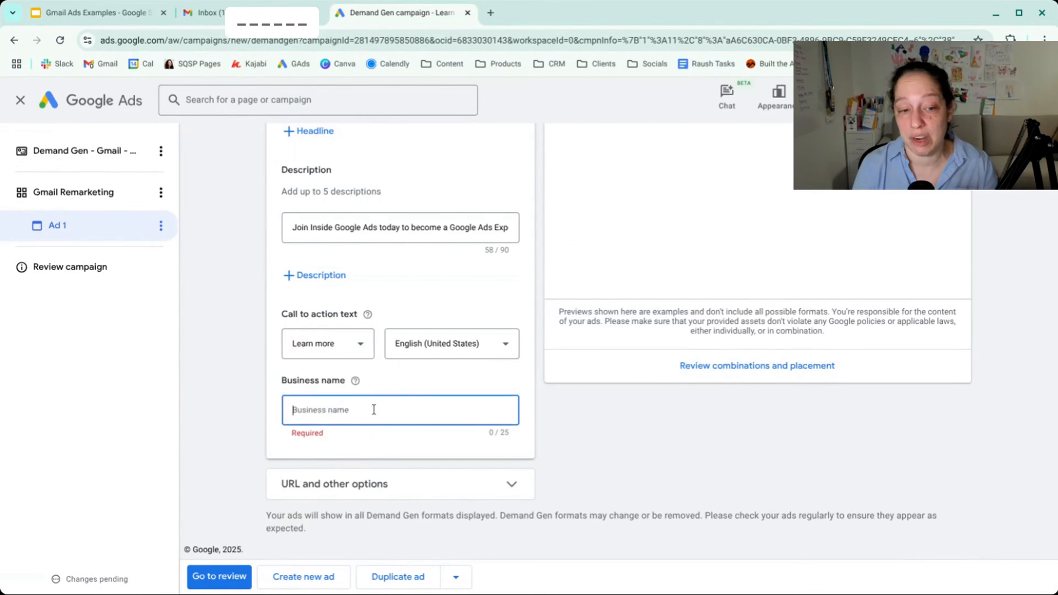
left_click(356, 381)
left_click(333, 408)
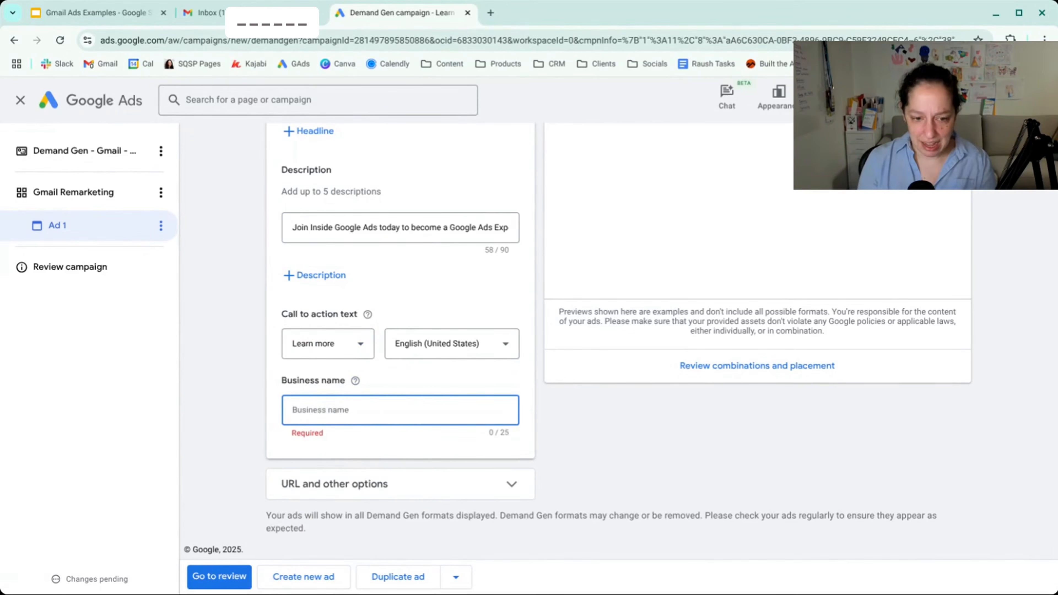
type("Jyll Saskin Gales")
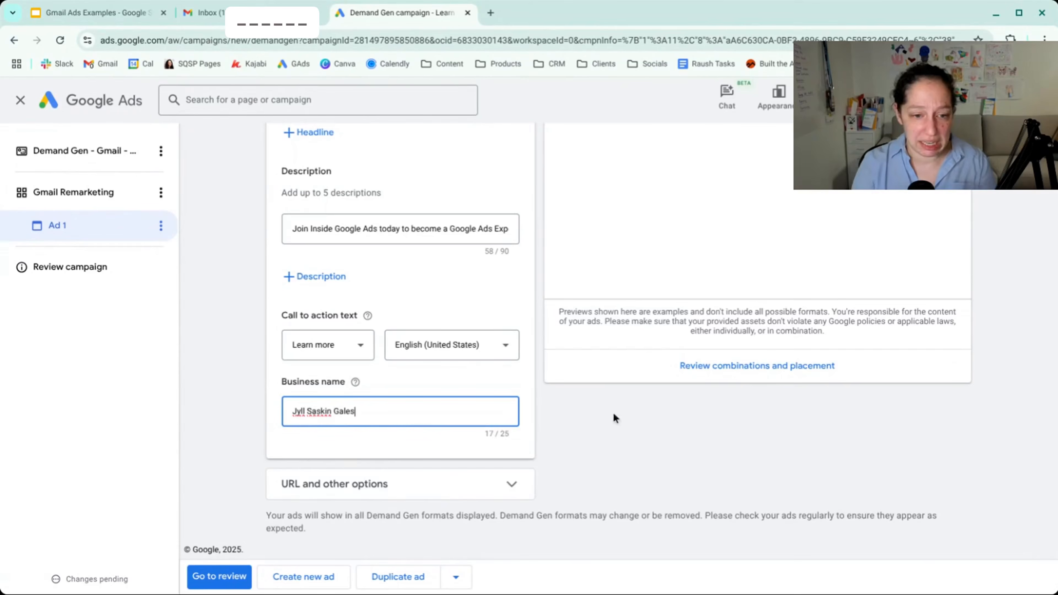
left_click(650, 430)
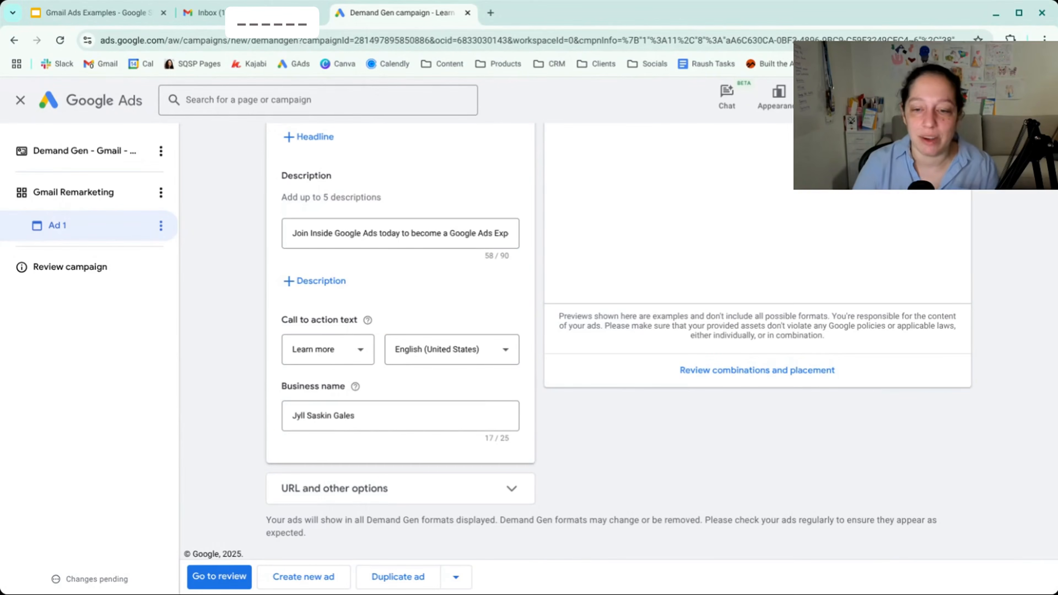
- Review the ad's combinations and placements with 3.png, the square photo and the square 3.png version, and close the previews
left_click(757, 370)
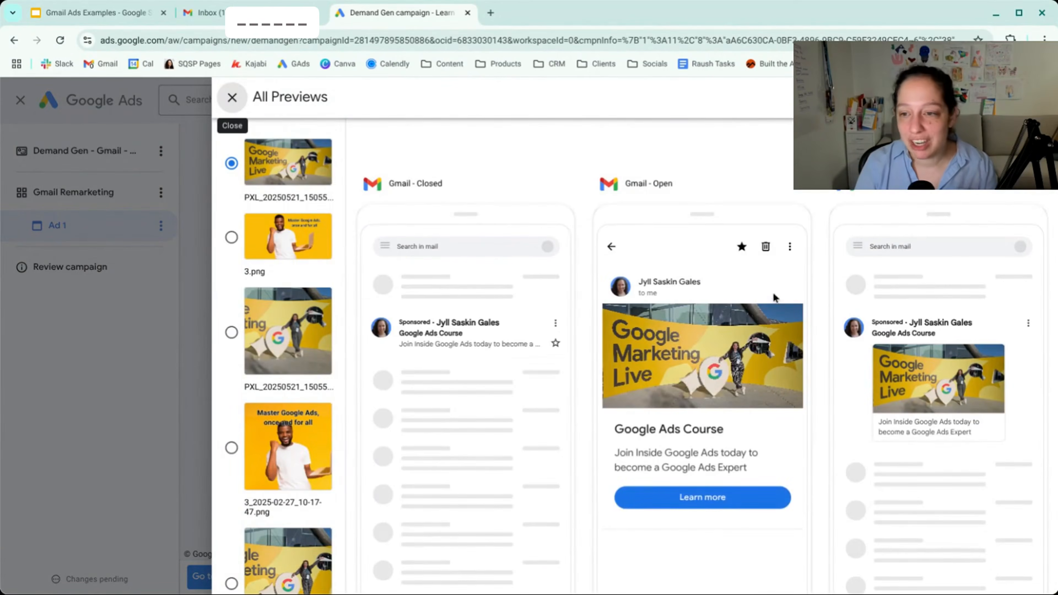
left_click(231, 238)
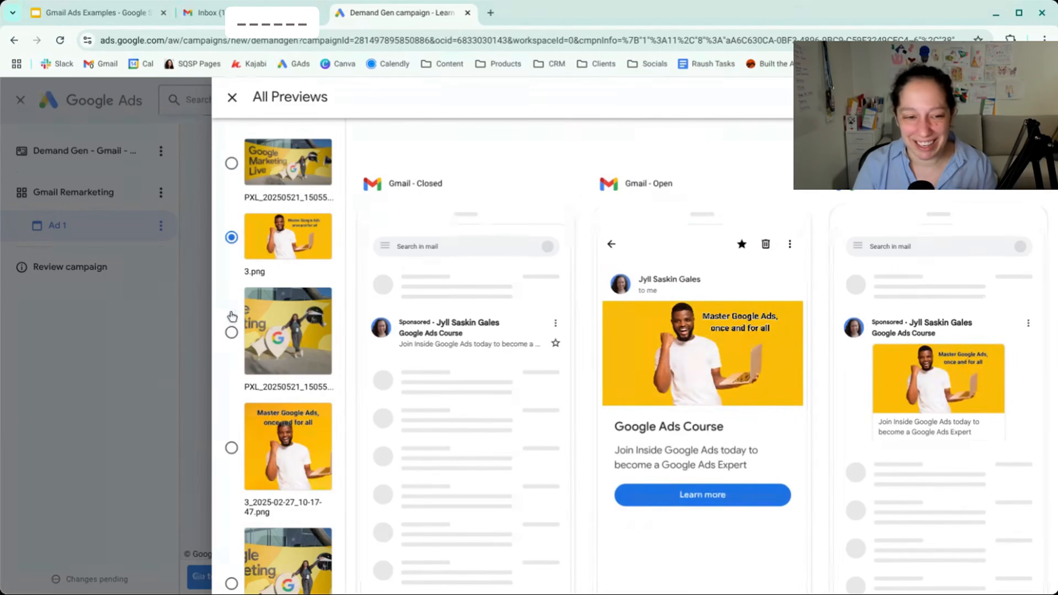
left_click(232, 332)
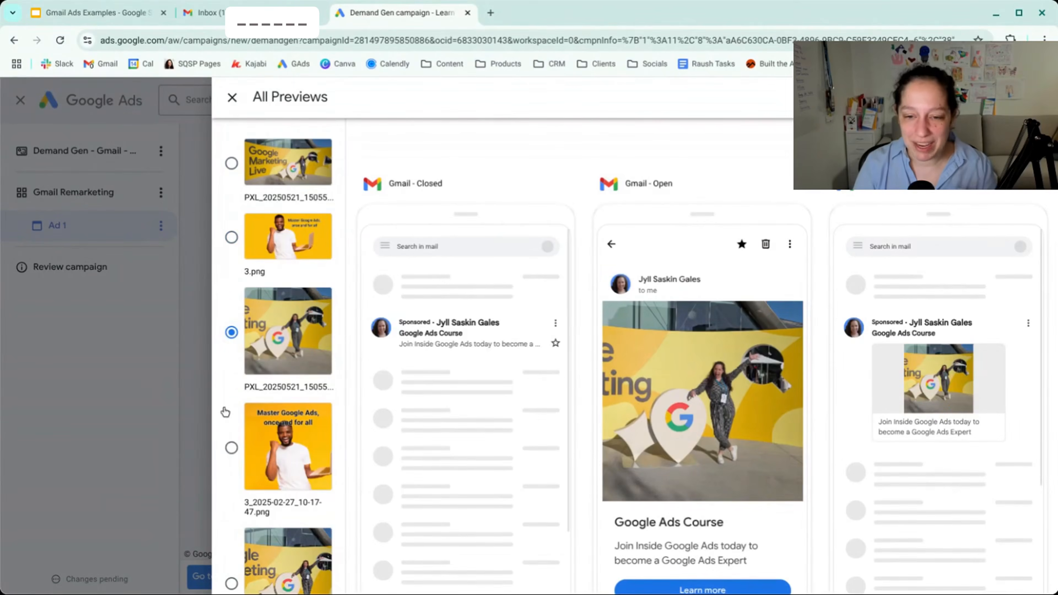
left_click(231, 448)
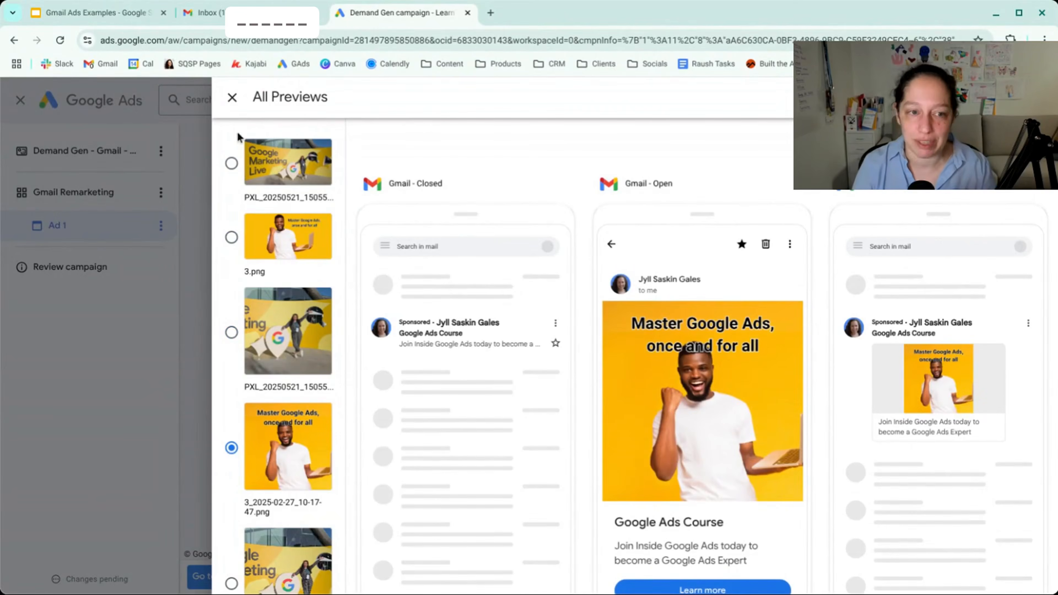
left_click(232, 98)
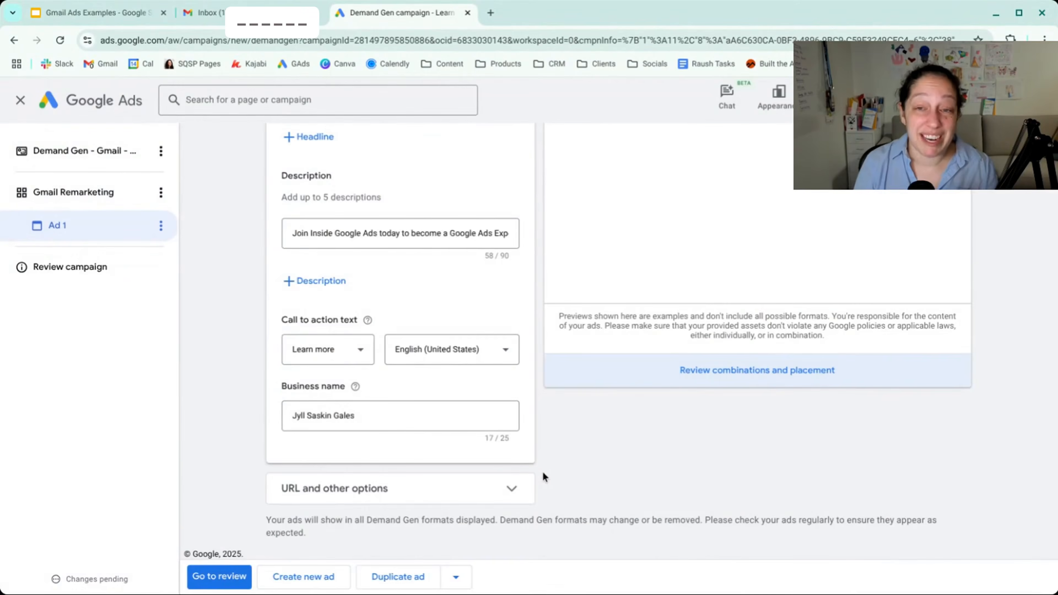
scroll(542, 472, "up", 10)
scroll(542, 471, "down", 7)
scroll(542, 471, "down", 4)
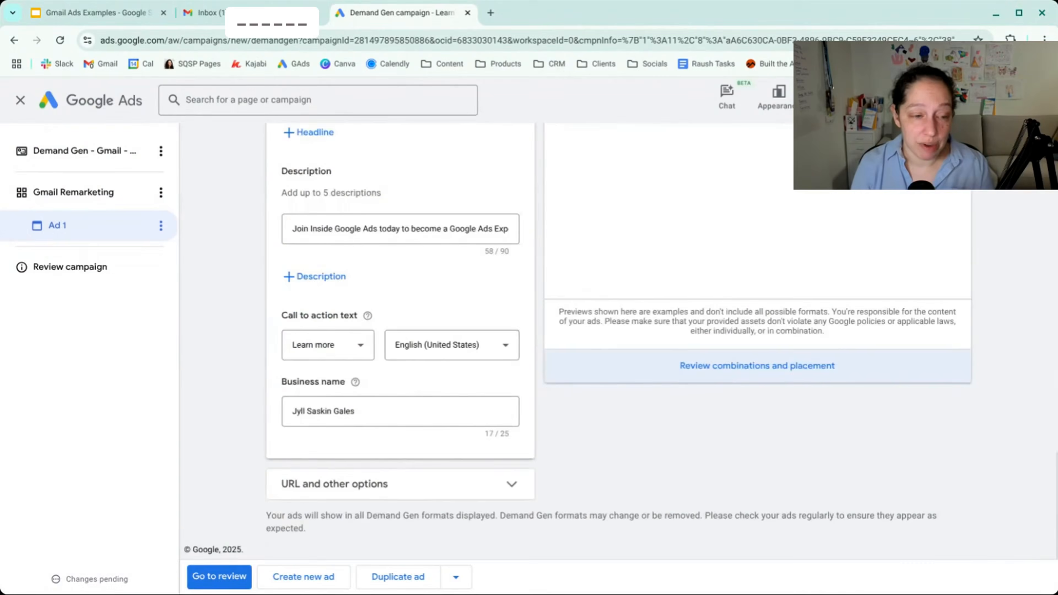
- Create a second ad in the Gmail Remarketing ad group and make it a video ad
left_click(329, 578)
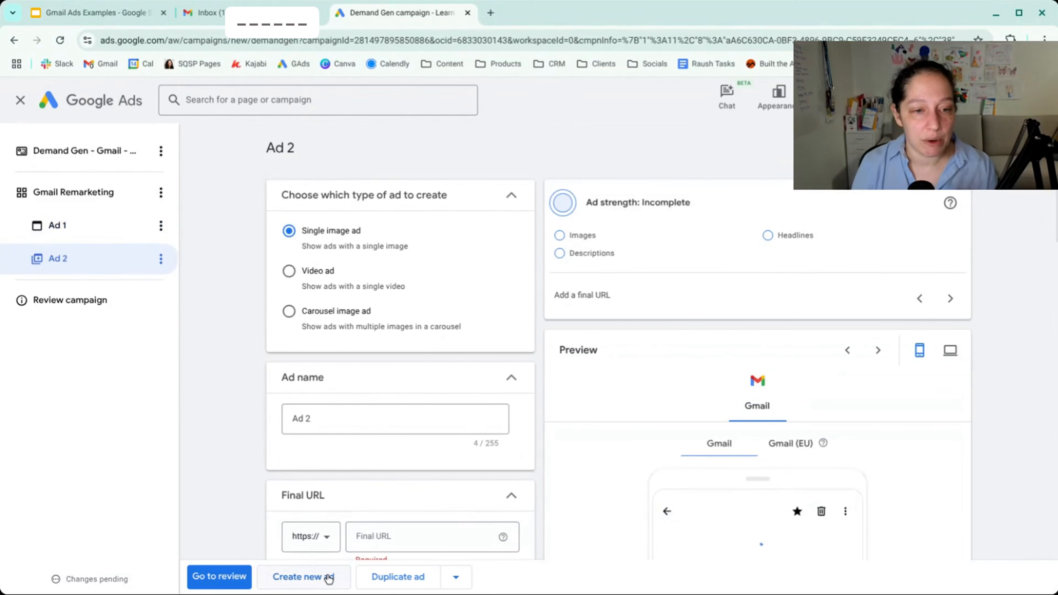
left_click(289, 272)
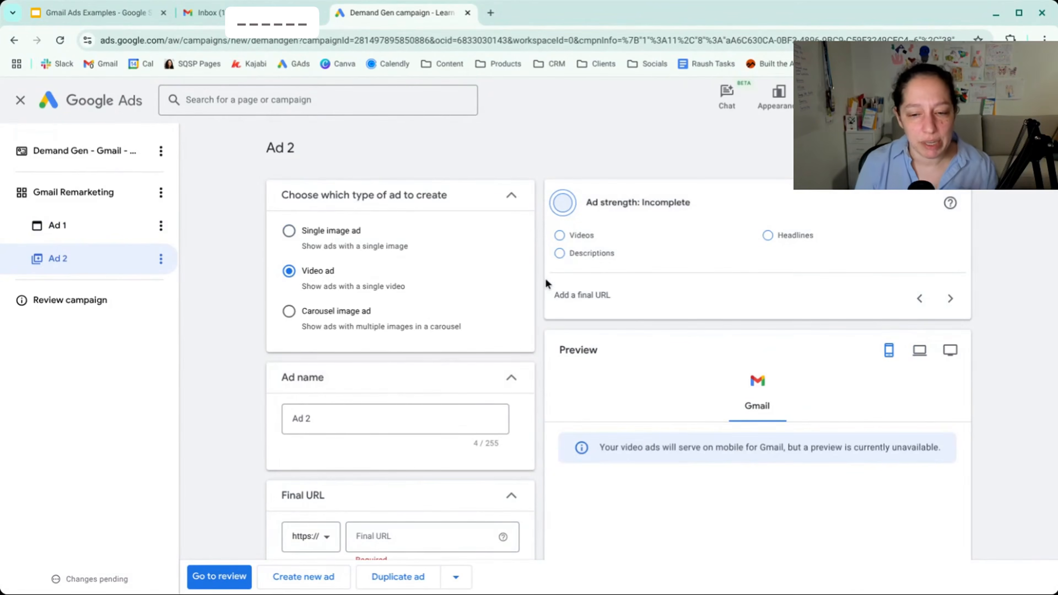
scroll(546, 280, "down", 5)
left_click(411, 263)
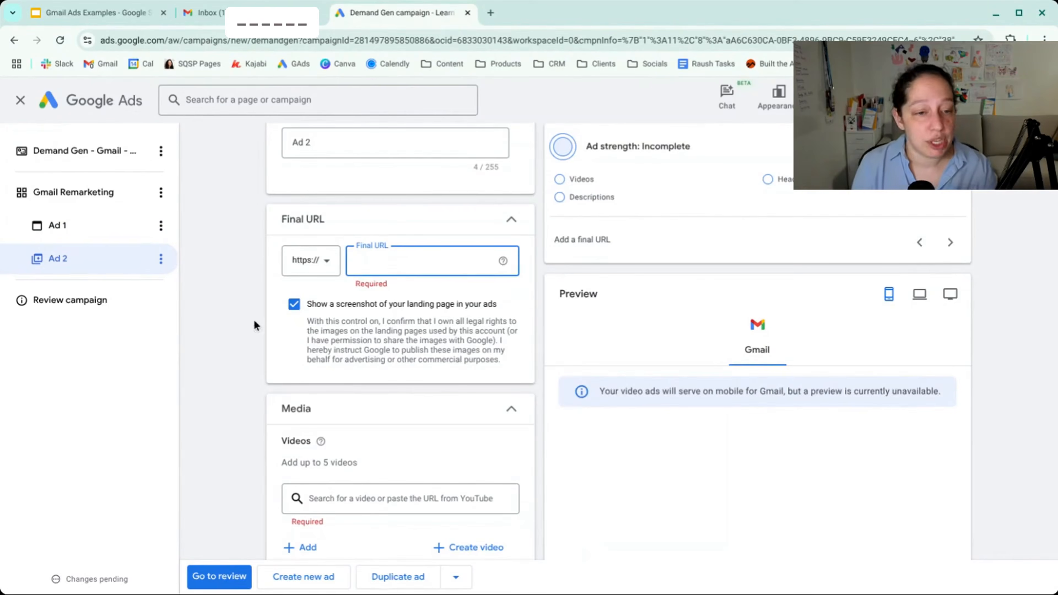
- Search for videos by the advertiser's name and add the "Should you use Maximize Conver..." video to the ad
scroll(294, 307, "down", 5)
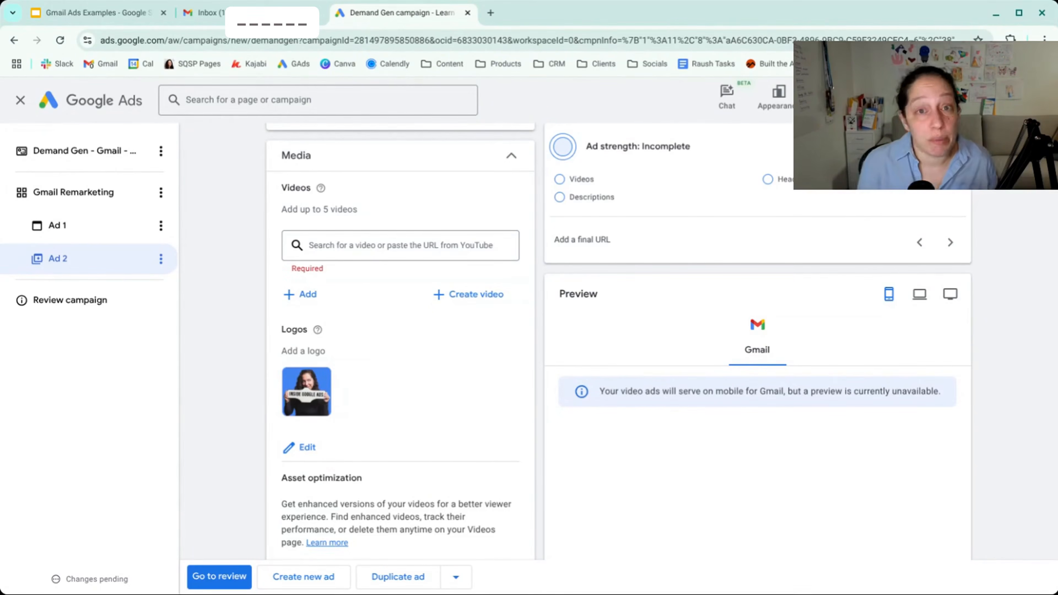
left_click(411, 246)
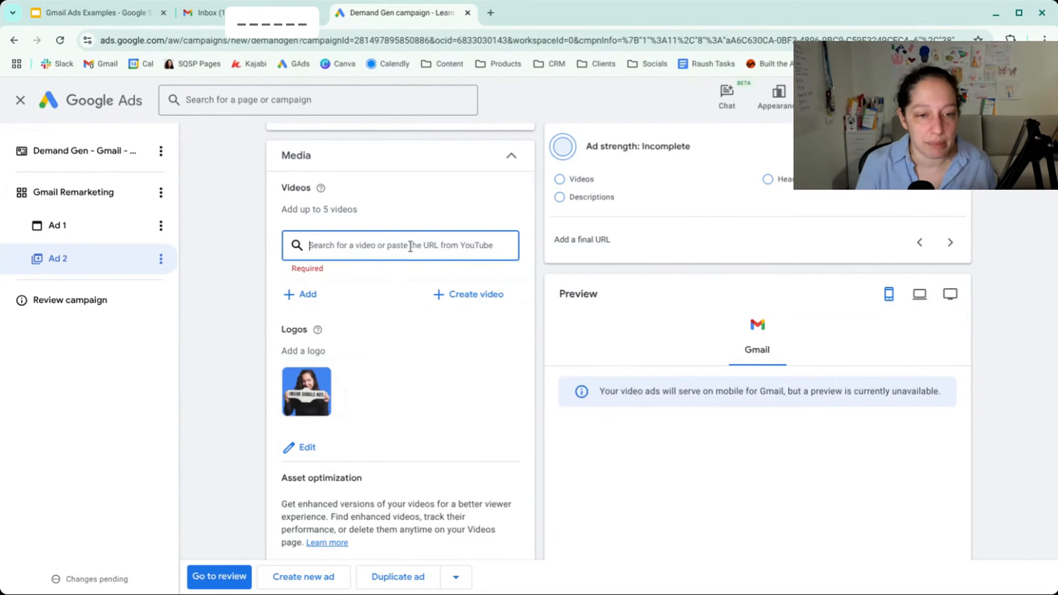
type("Jyll Saskin gales")
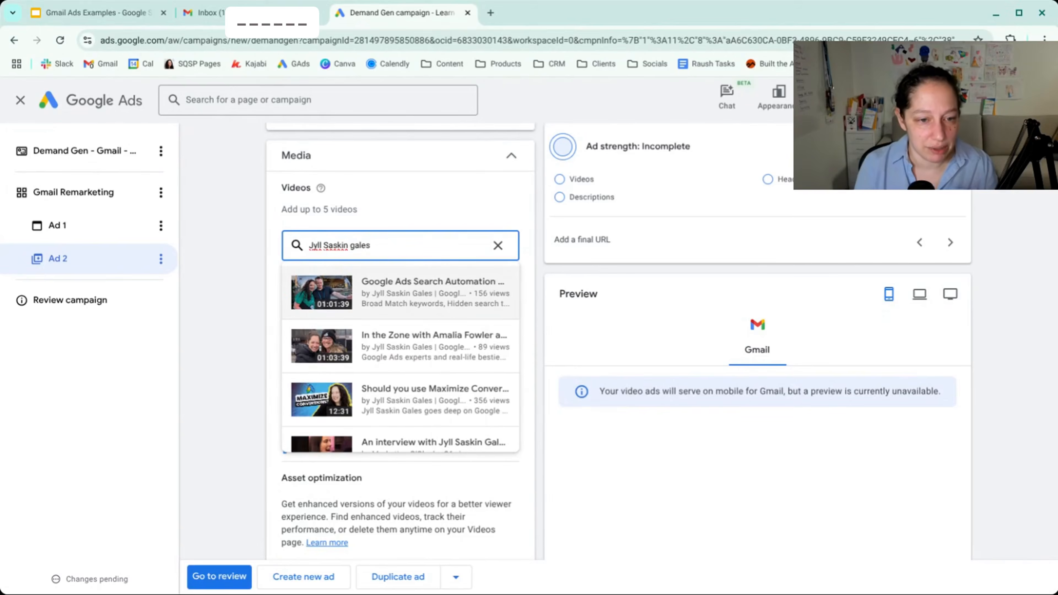
left_click(400, 399)
- Try the option to choose where the videos show, check the format choices for the video, and switch the option off
left_click(355, 340)
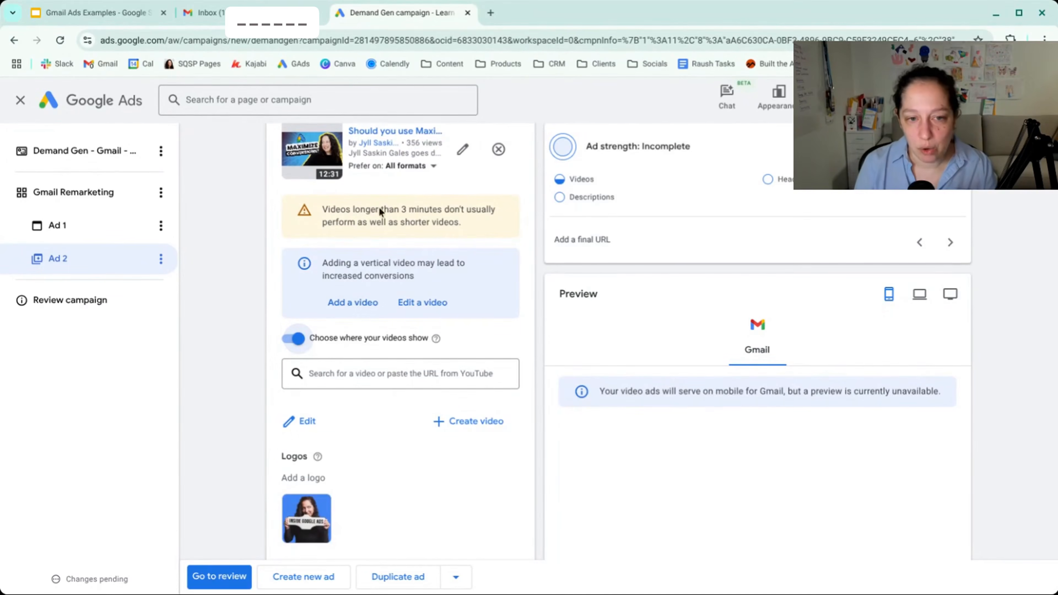
left_click(429, 167)
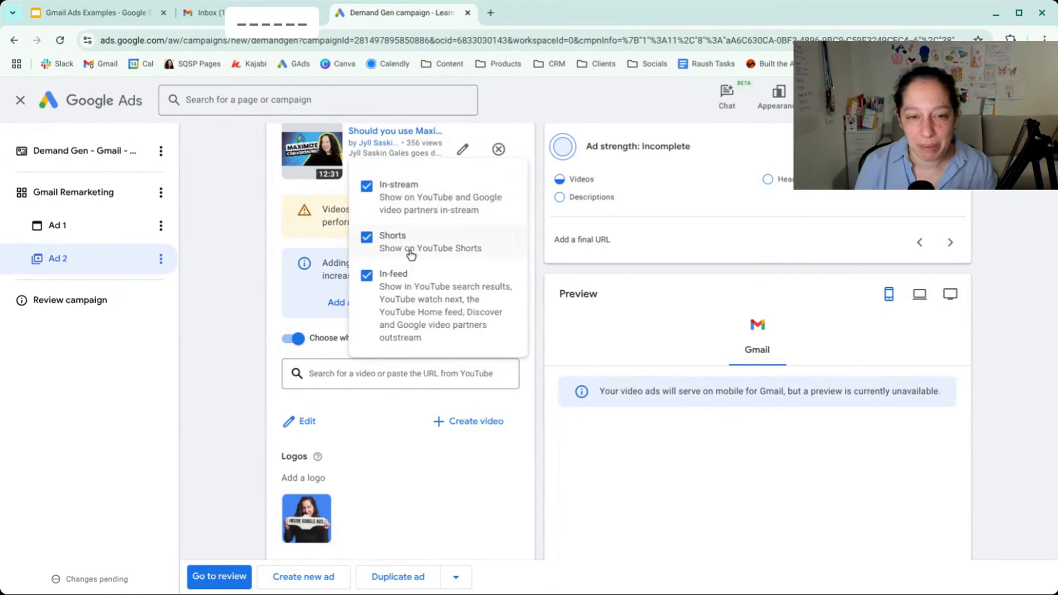
left_click(268, 200)
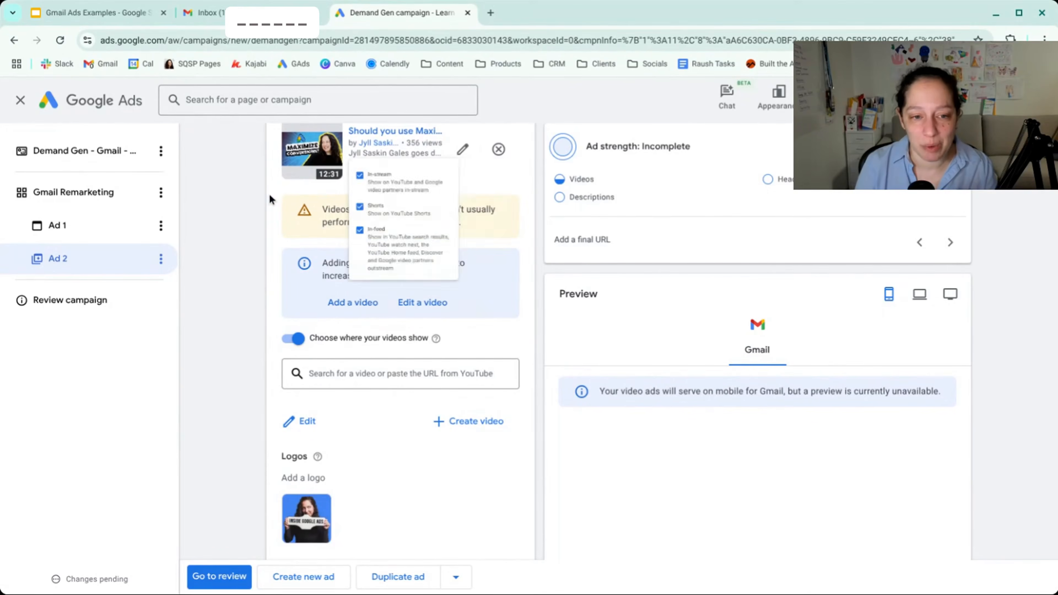
left_click(296, 338)
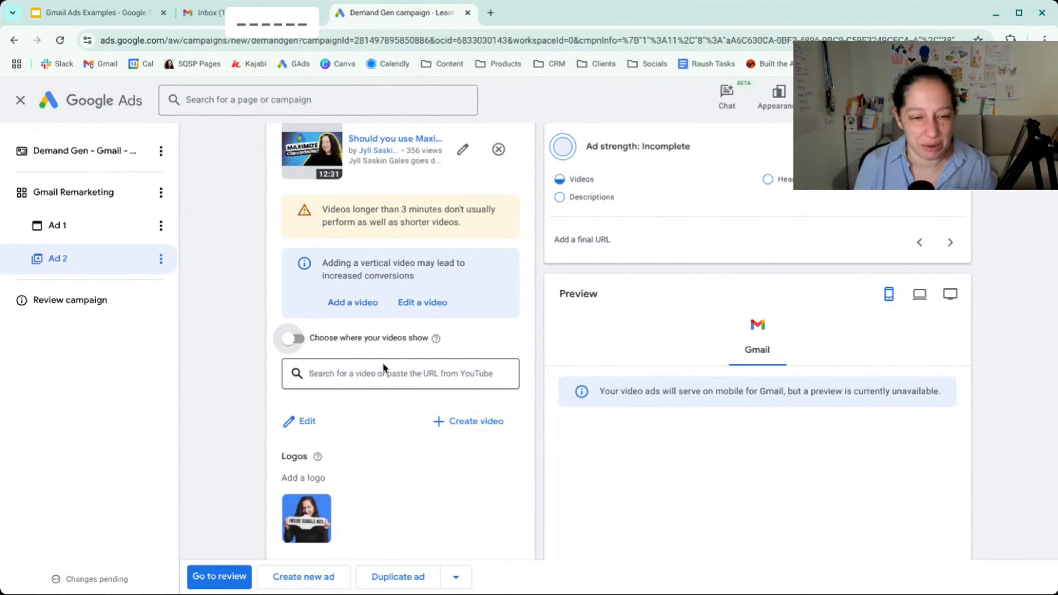
- Search for the advertiser's name again and add the "How To Drive Big Re..." video as the second video
left_click(378, 376)
type("iyll Saskin gales")
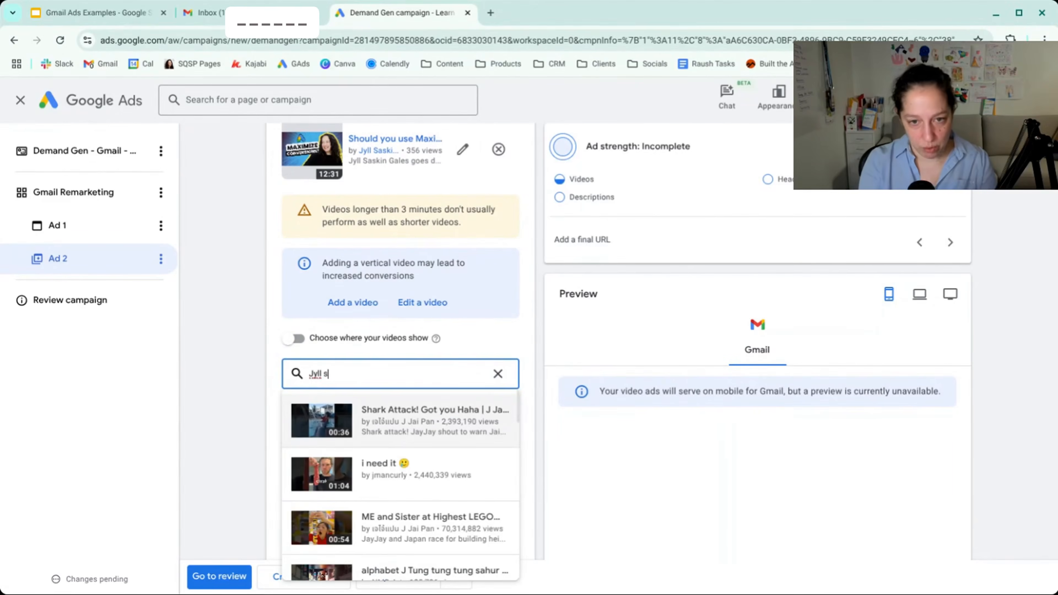
scroll(442, 433, "down", 4)
left_click(417, 508)
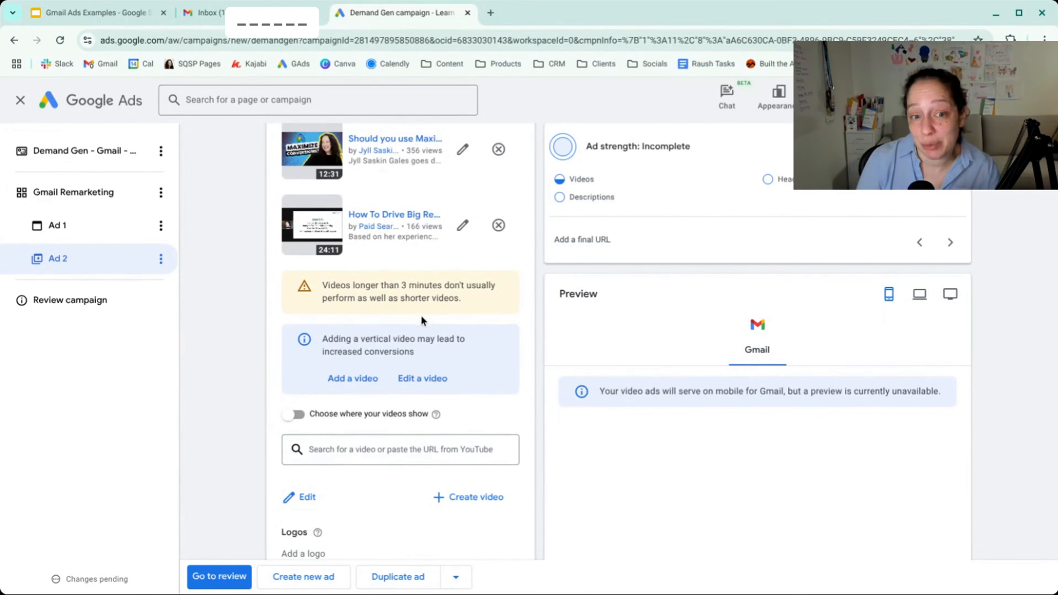
- Turn off the asset optimizations that create shorter versions and vertical and square versions of the videos
scroll(421, 317, "up", 1)
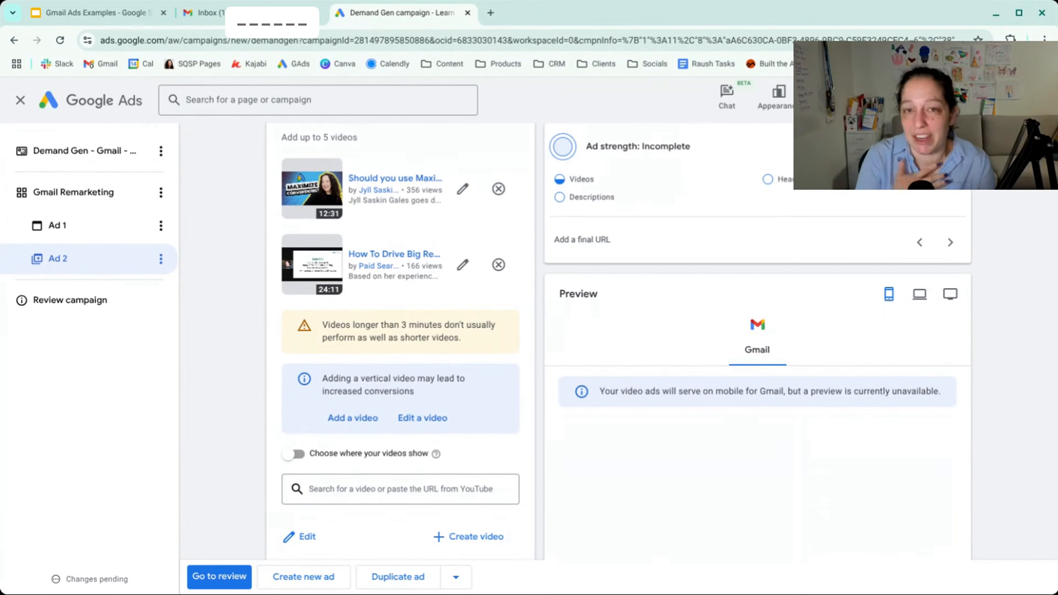
scroll(339, 299, "down", 8)
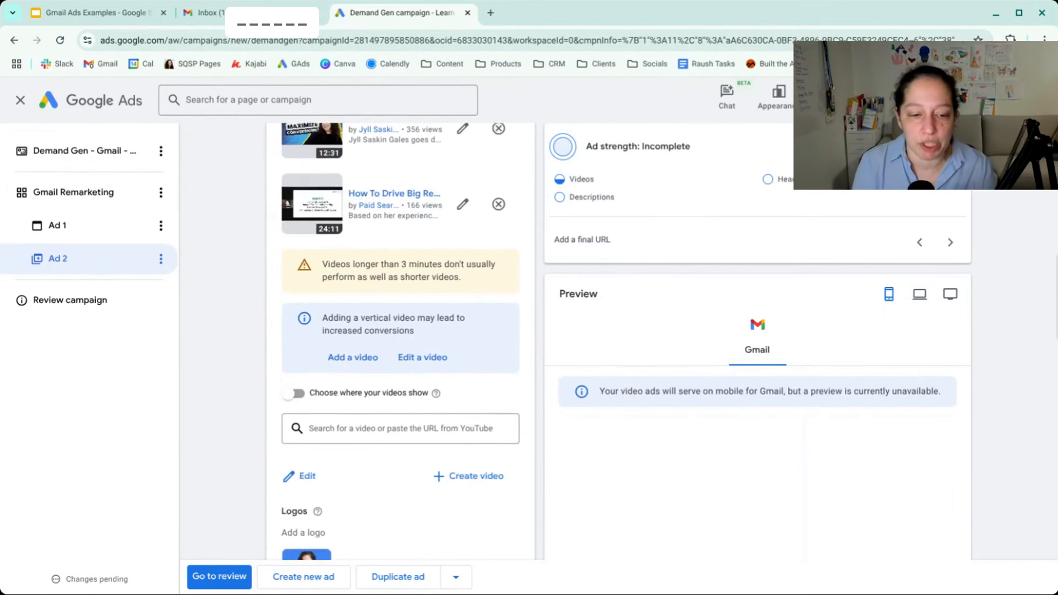
scroll(420, 290, "down", 5)
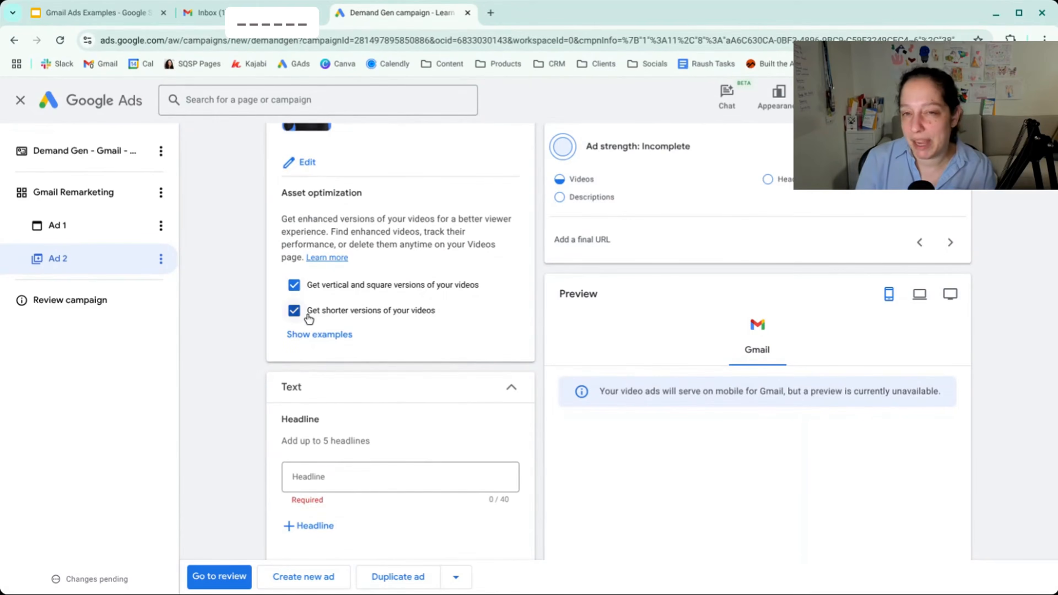
left_click(295, 312)
left_click(294, 286)
- Look over the video ad's text fields and create a third ad as a carousel image ad
scroll(237, 269, "down", 5)
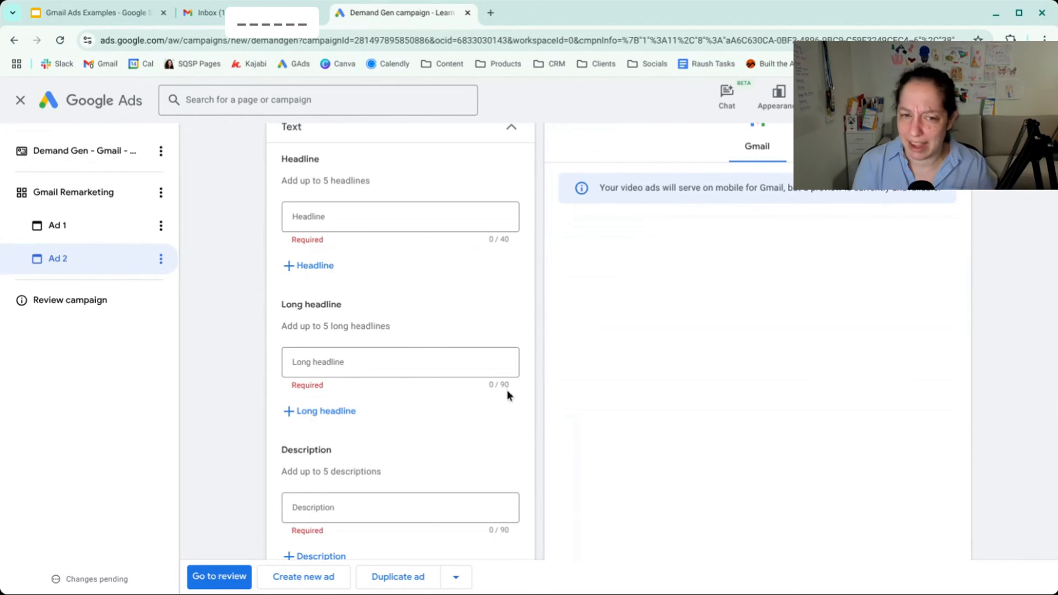
scroll(509, 386, "up", 2)
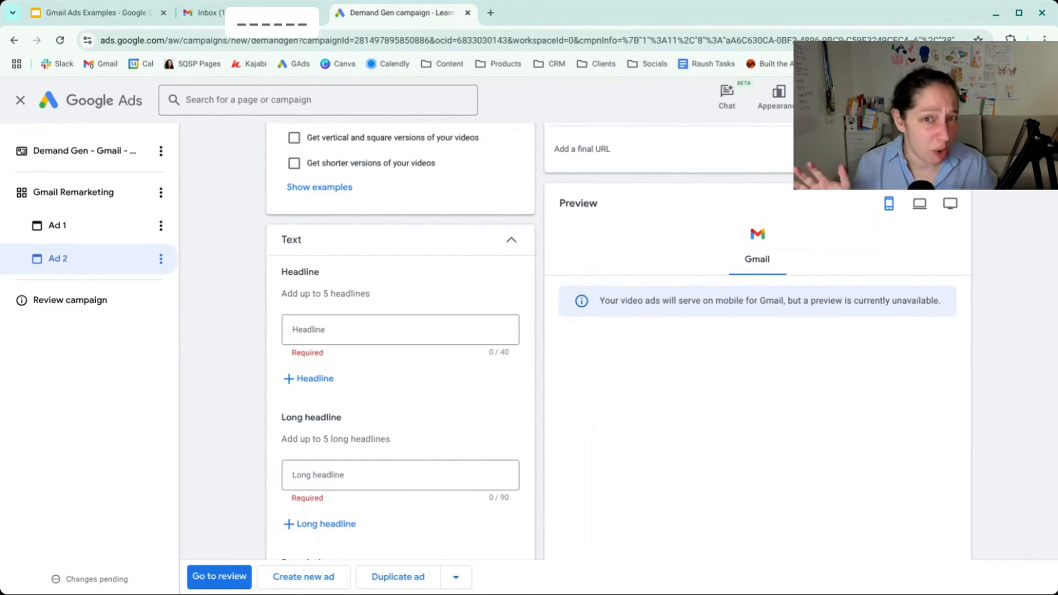
scroll(442, 446, "down", 4)
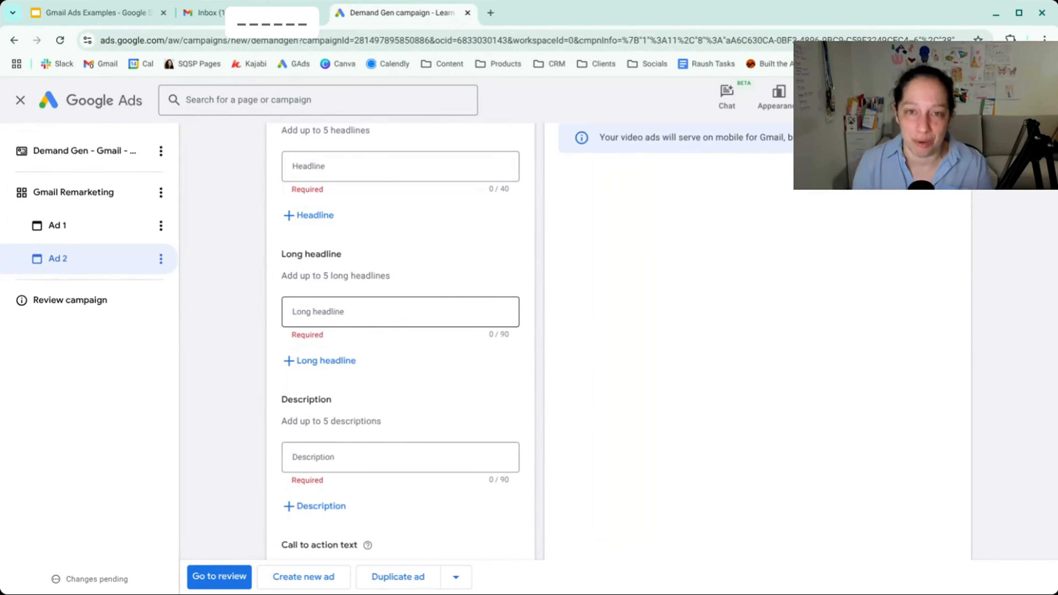
scroll(239, 435, "down", 7)
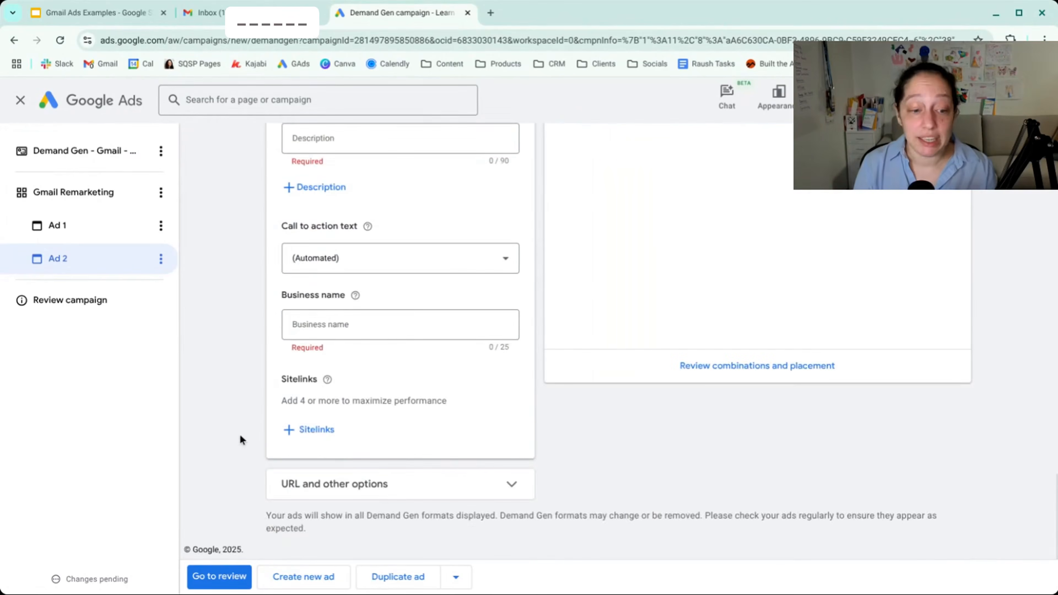
left_click(292, 578)
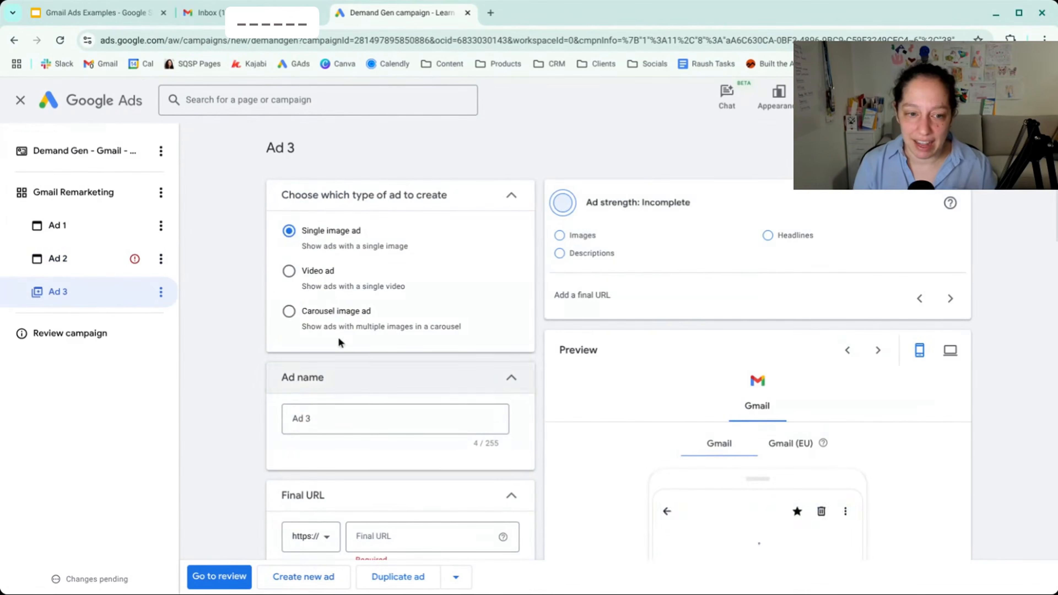
left_click(289, 311)
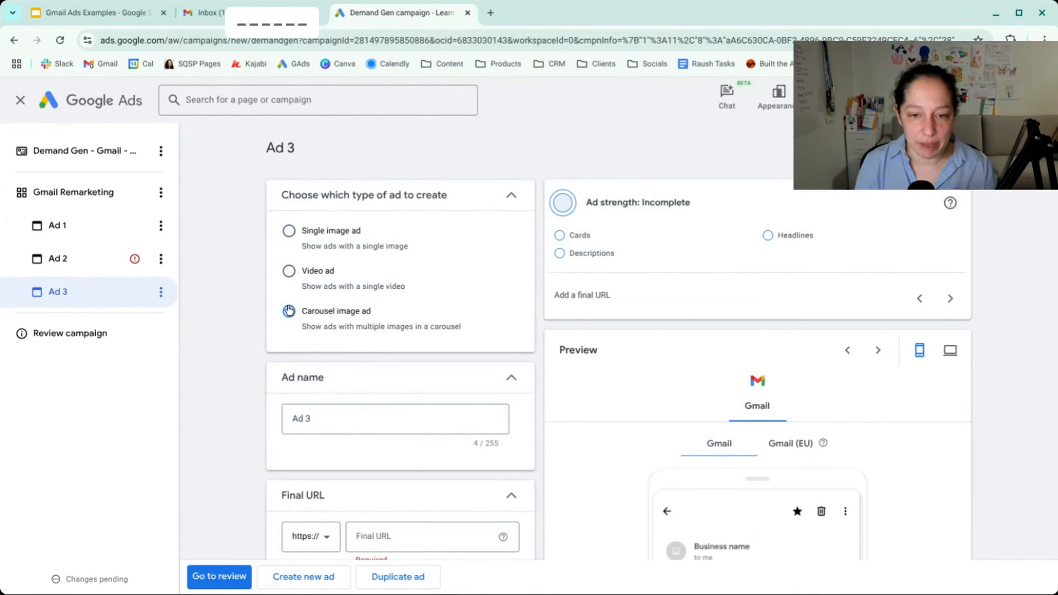
- Start the carousel's first card and give it the horizontal "Screenshot 2025-05-22" image from the asset library in three ratios
scroll(267, 302, "down", 8)
scroll(265, 300, "down", 1)
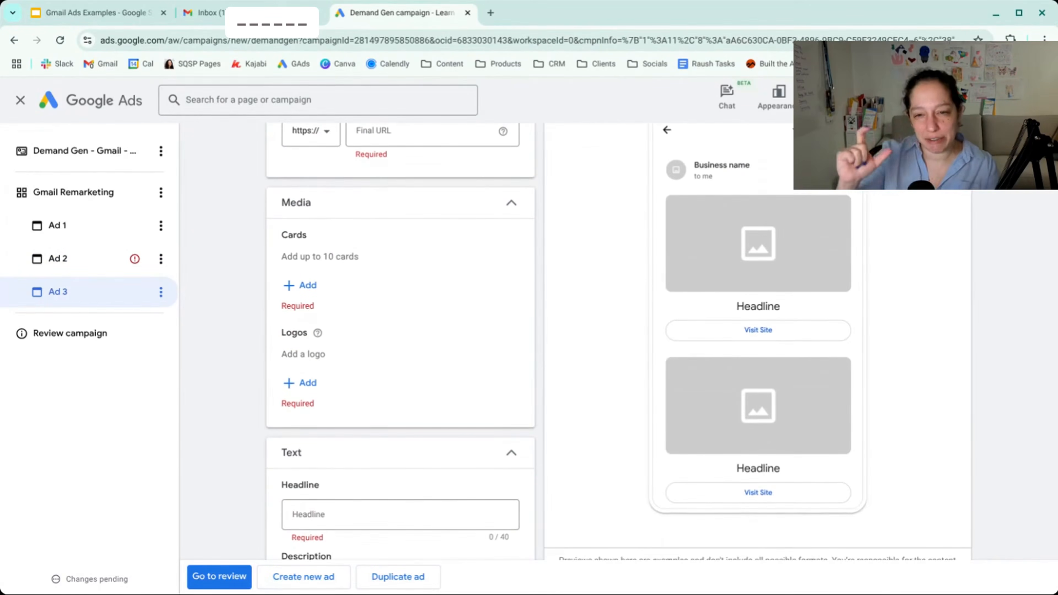
scroll(377, 353, "up", 7)
left_click(377, 354)
left_click(270, 358)
scroll(270, 358, "down", 3)
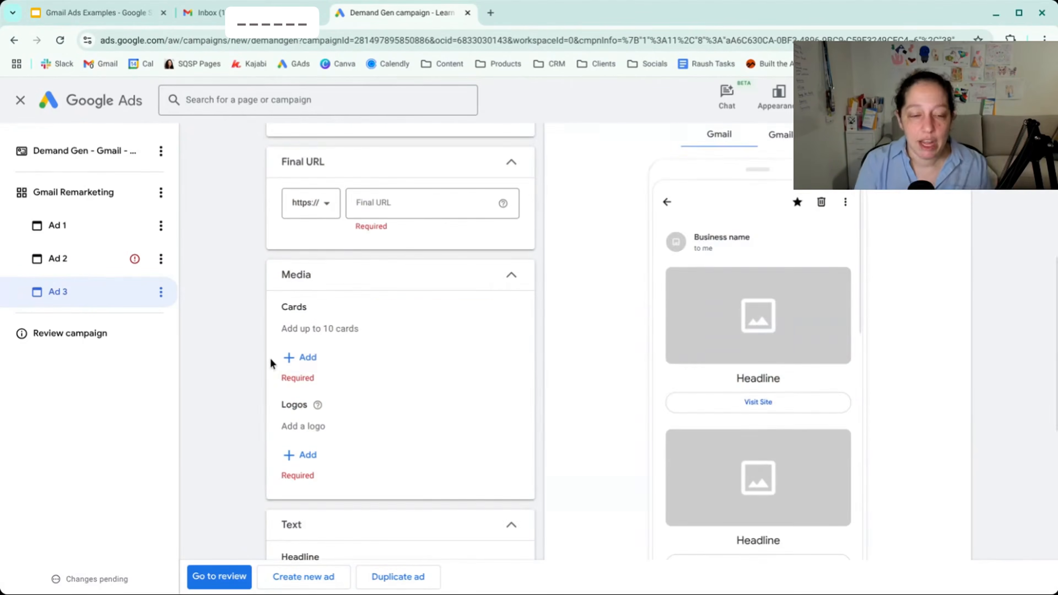
left_click(295, 358)
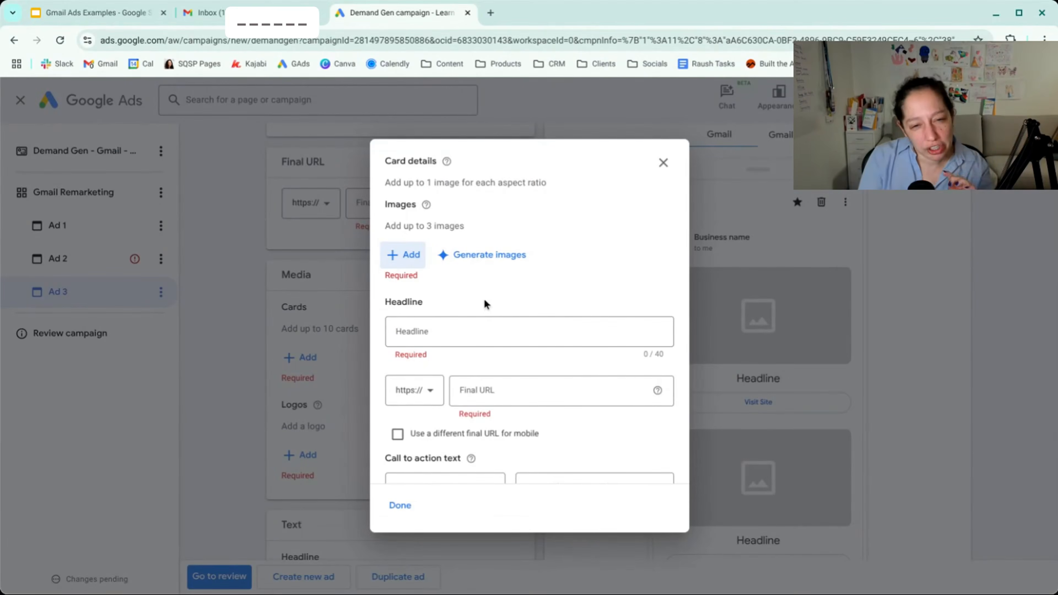
scroll(483, 297, "down", 1)
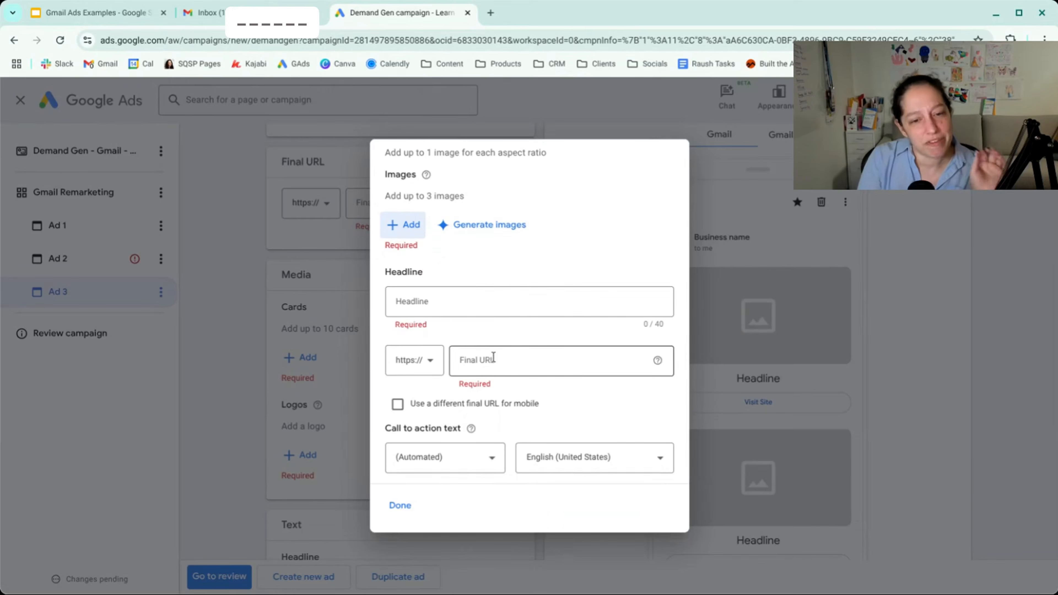
left_click(408, 231)
left_click(475, 305)
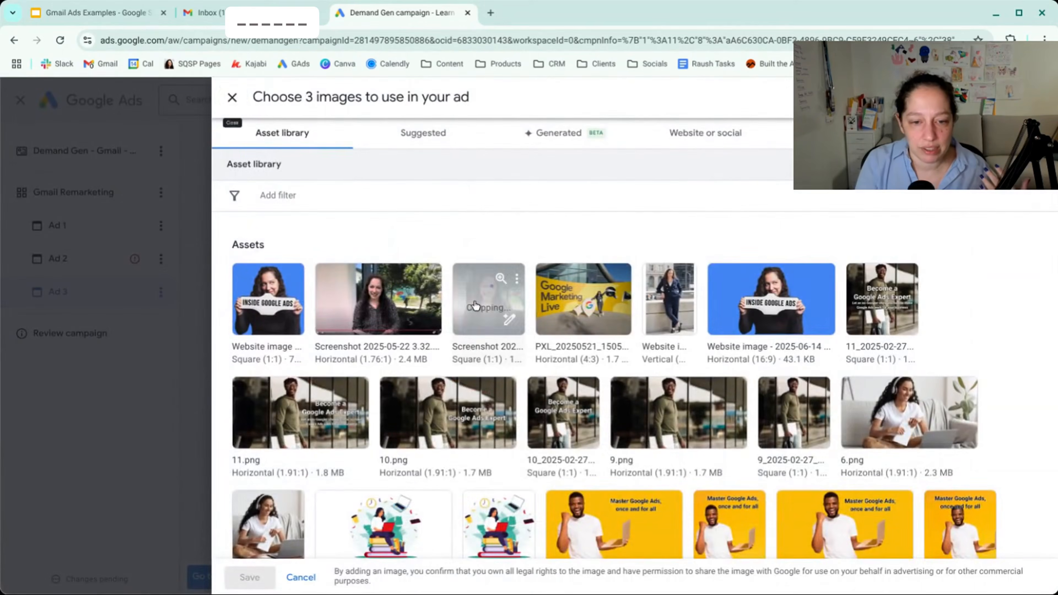
left_click(378, 297)
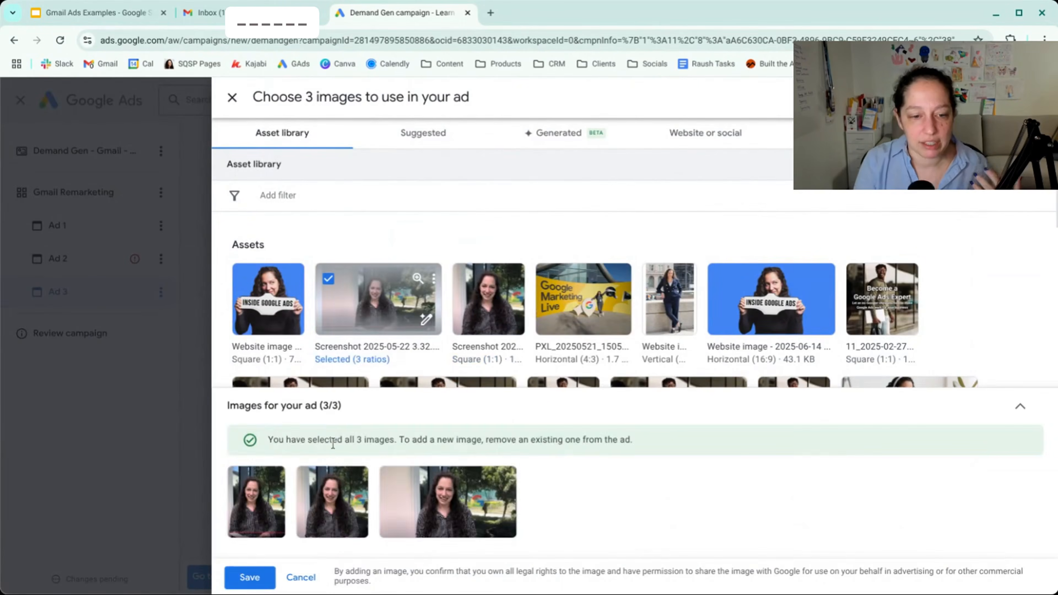
left_click(250, 577)
- Set the first card's headline to Card 1 and its final URL to learn.jyll.ca, and save the card
left_click(439, 362)
type("Card 1")
left_click(554, 416)
type("learn.jyll.ca")
scroll(586, 394, "down", 1)
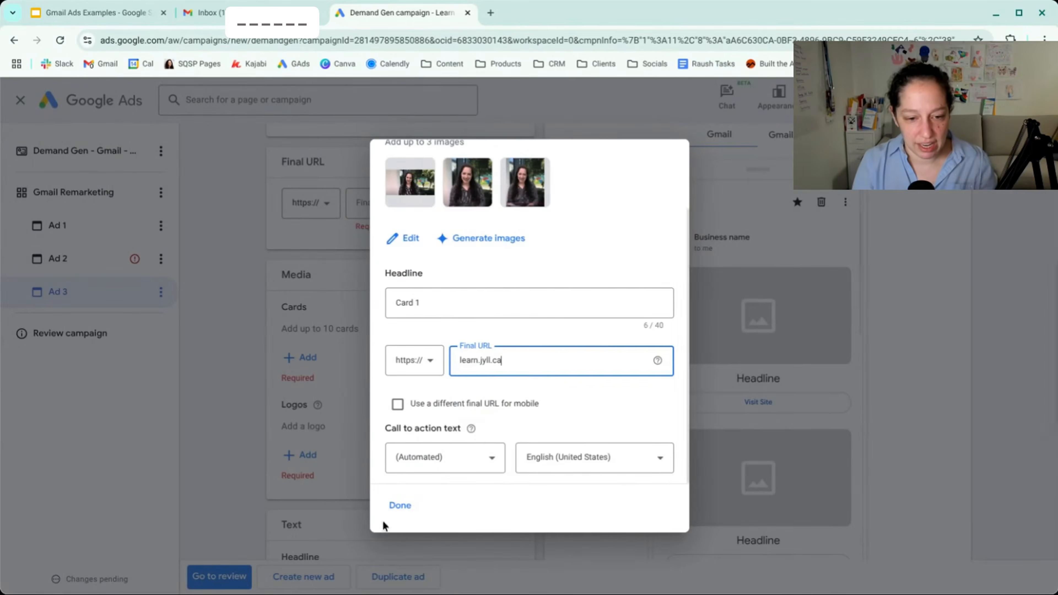
left_click(399, 505)
- Start a second carousel card and give it the vertical website image from the asset library in three ratios
scroll(538, 421, "down", 3)
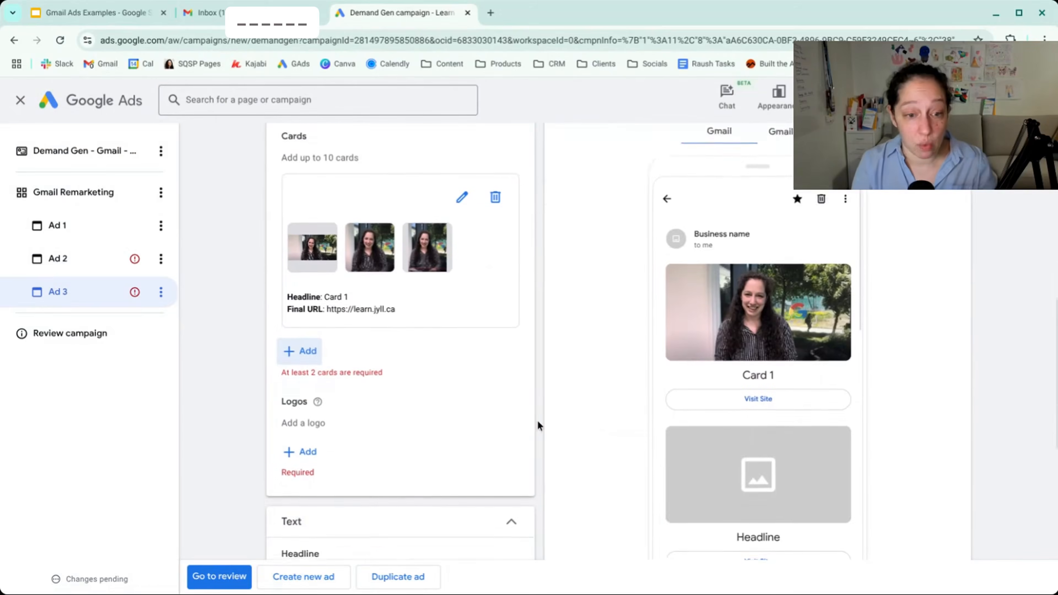
left_click(295, 337)
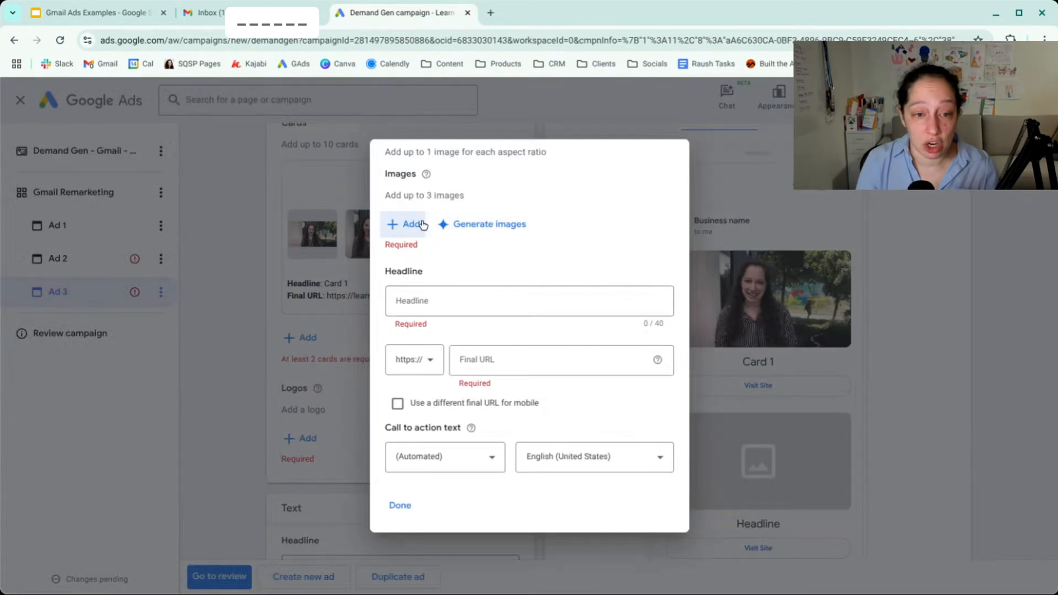
left_click(410, 224)
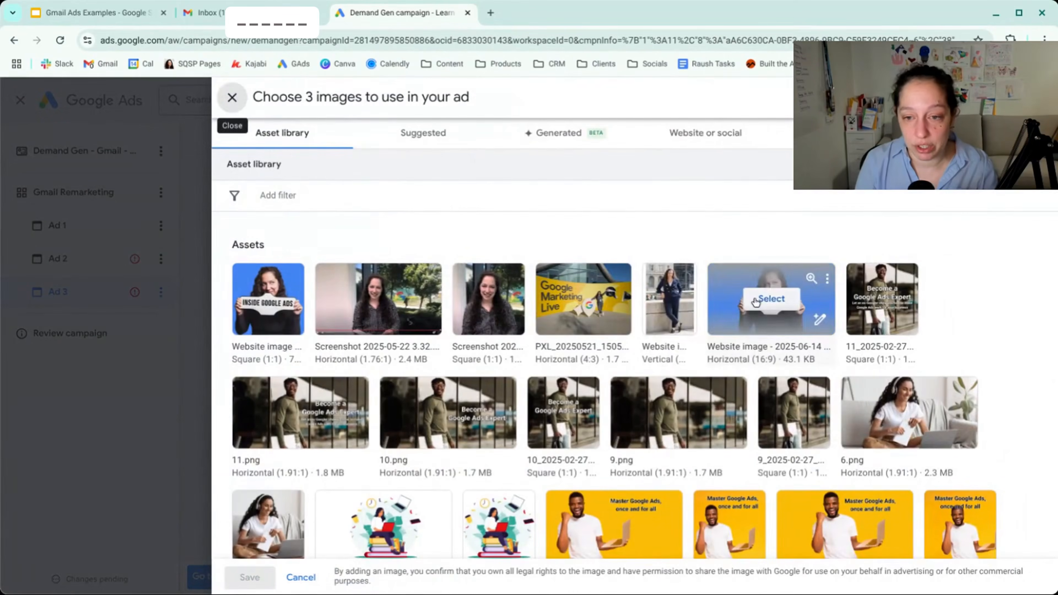
left_click(662, 302)
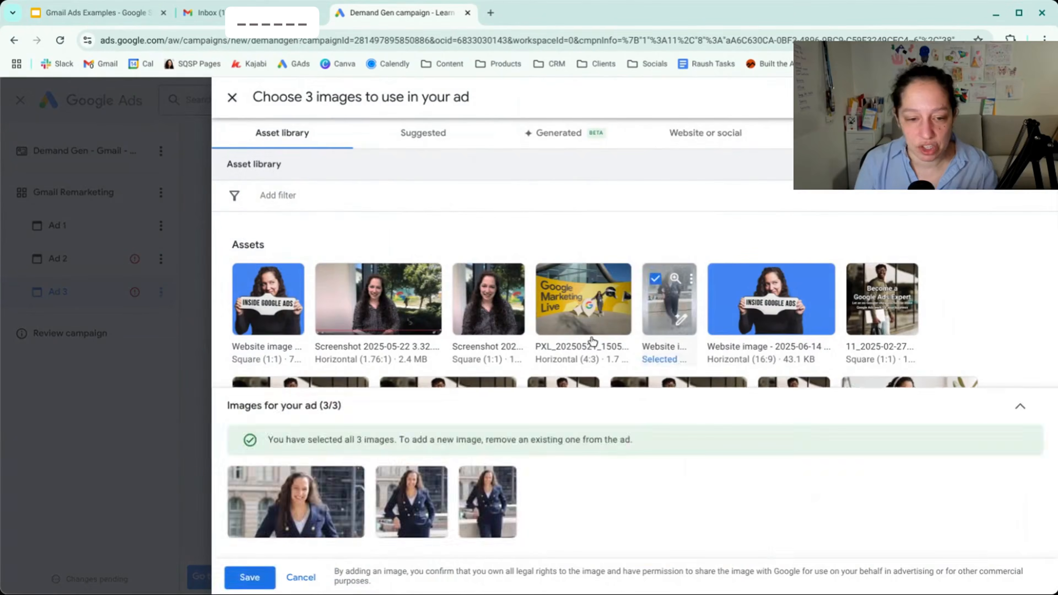
left_click(250, 577)
- Set the second card's headline to Card 2 and its final URL to learn.jyll.ca, and save the card
left_click(449, 354)
type("Card 2")
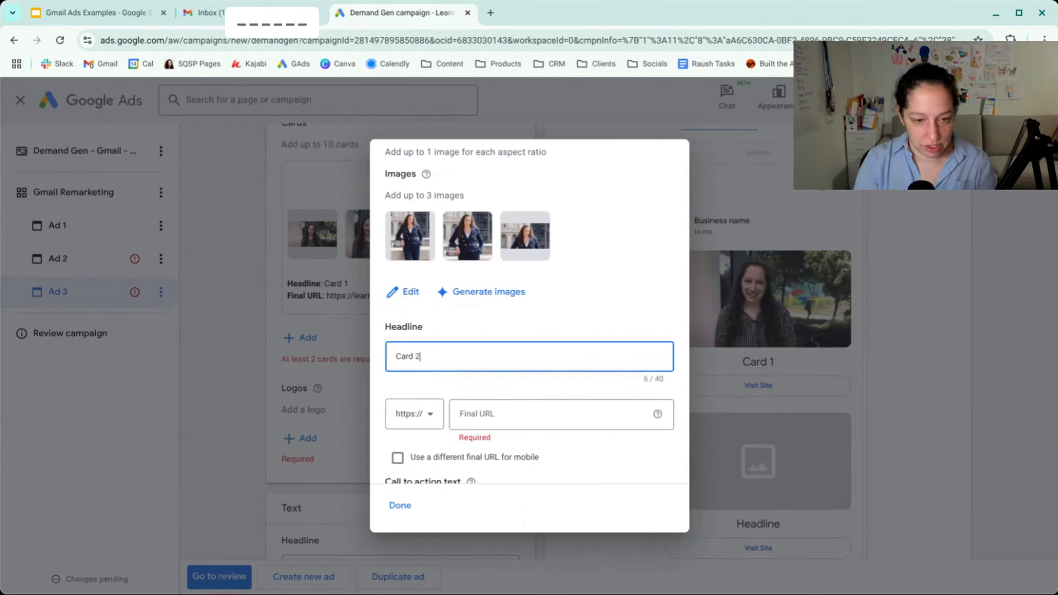
left_click(525, 425)
type("learn.jyll.ca")
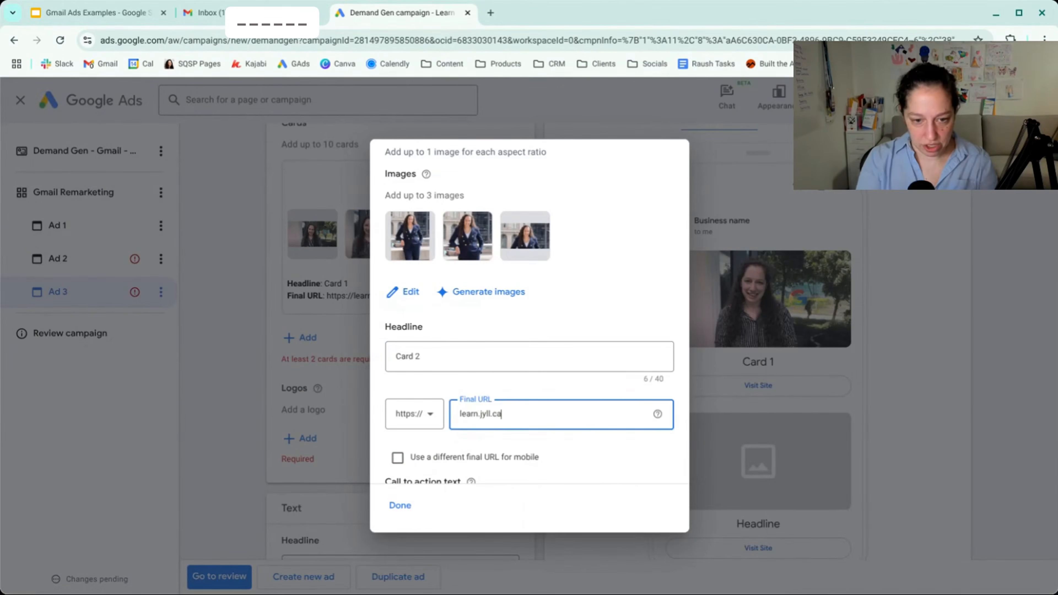
scroll(471, 442, "down", 2)
left_click(401, 506)
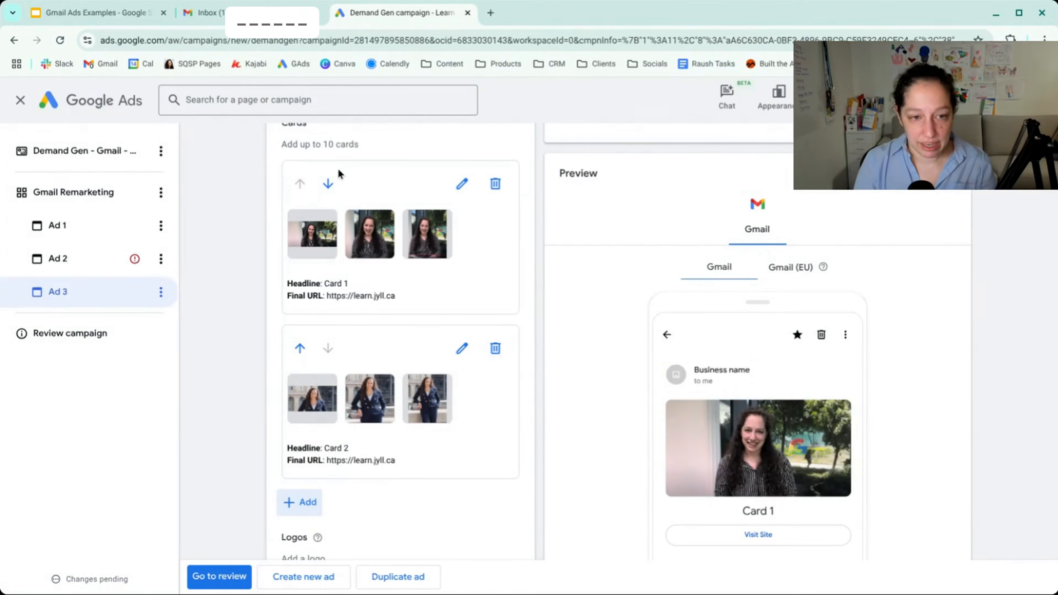
- Reorder the carousel in Ad 3 so that Card 1 comes after Card 2
left_click(328, 184)
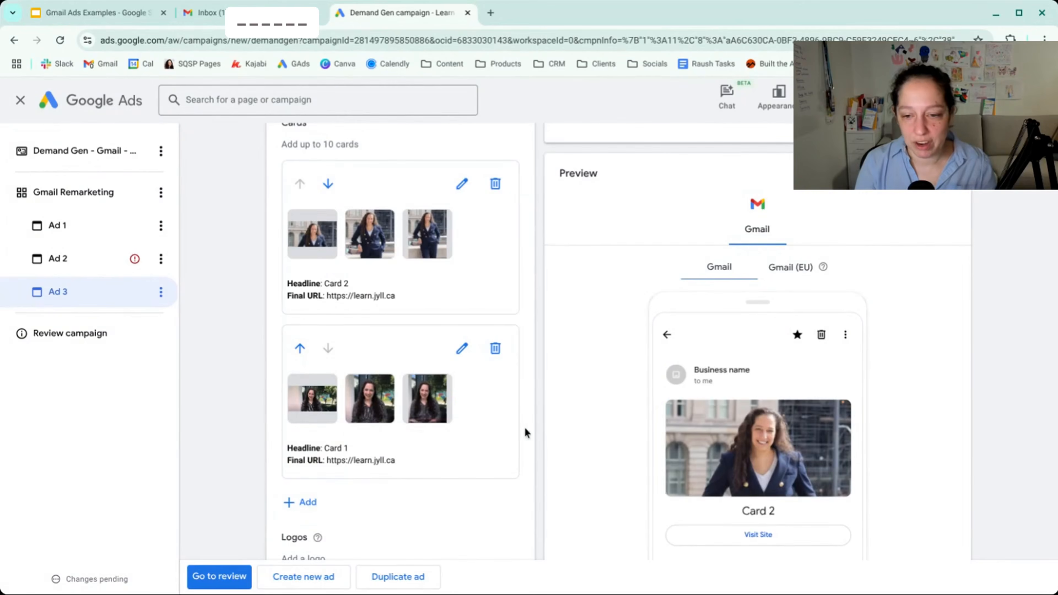
scroll(576, 380, "down", 4)
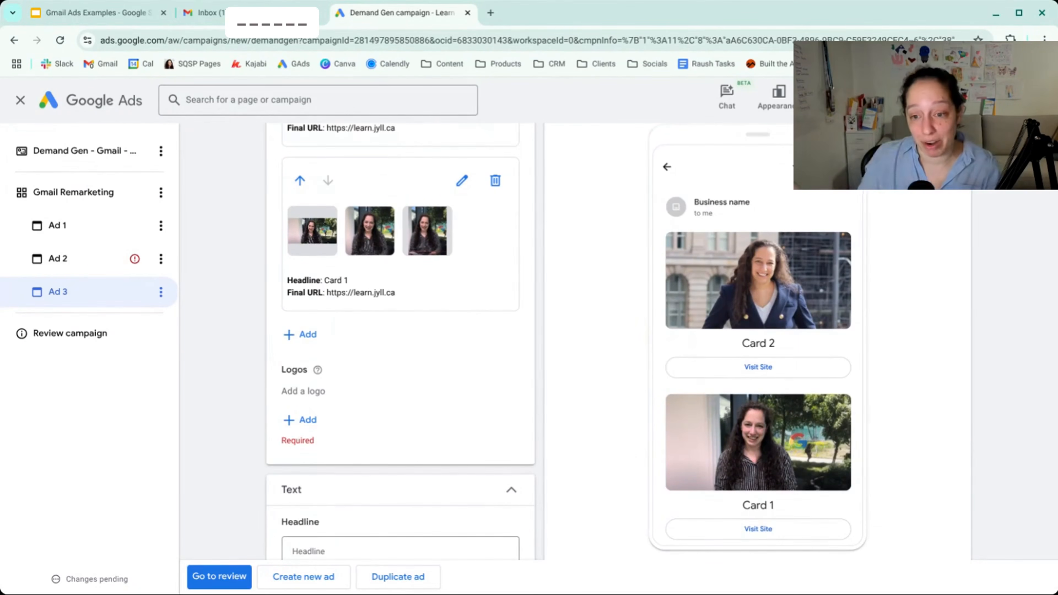
scroll(878, 304, "up", 5)
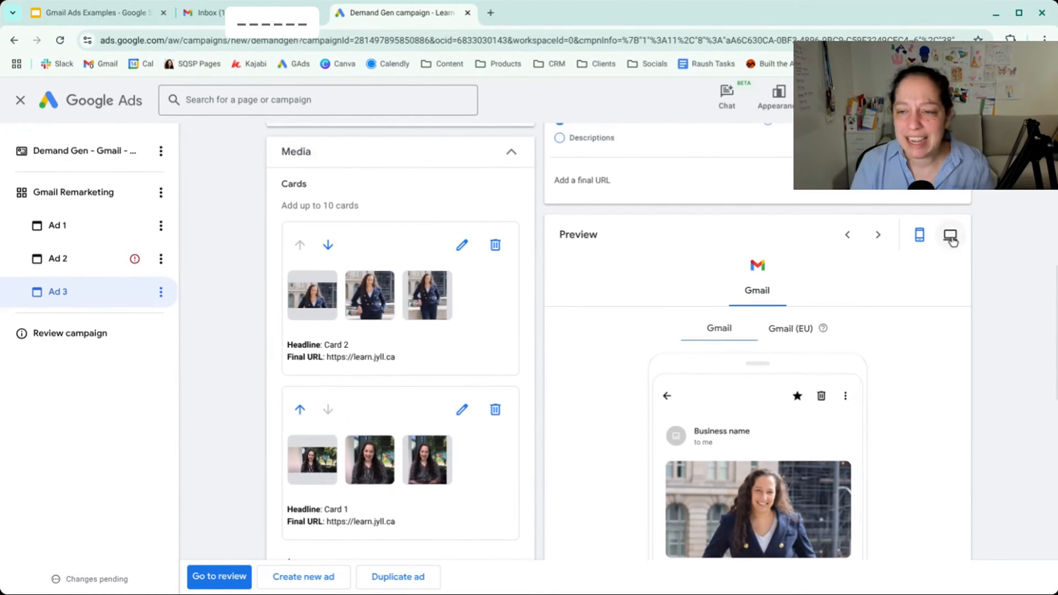
- Preview the carousel ad on desktop in both its opened and collapsed inbox views, and look over the remaining ad fields
left_click(951, 237)
scroll(928, 352, "down", 3)
scroll(928, 353, "down", 1)
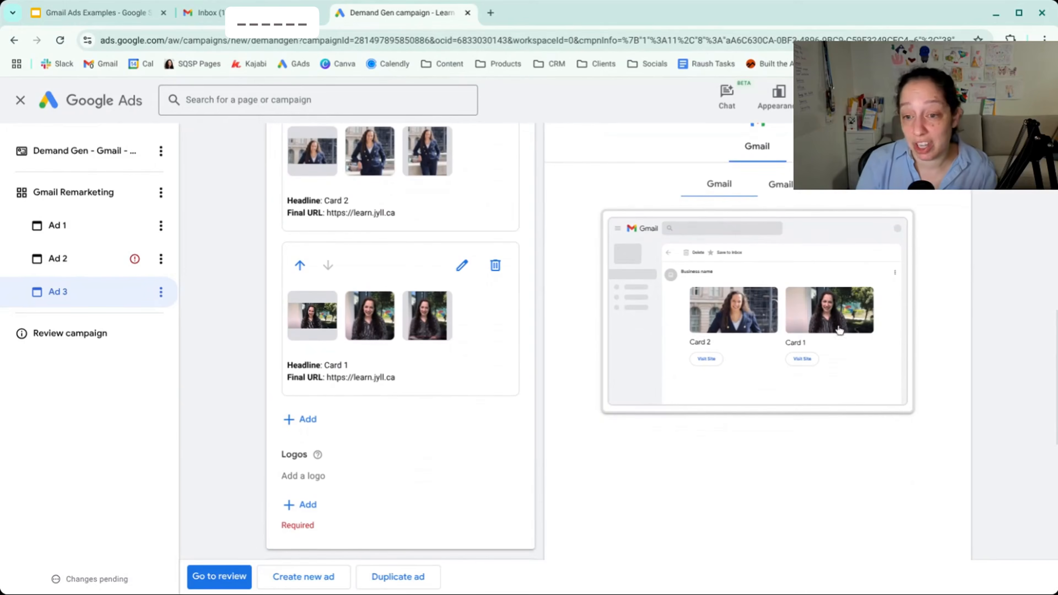
left_click(669, 253)
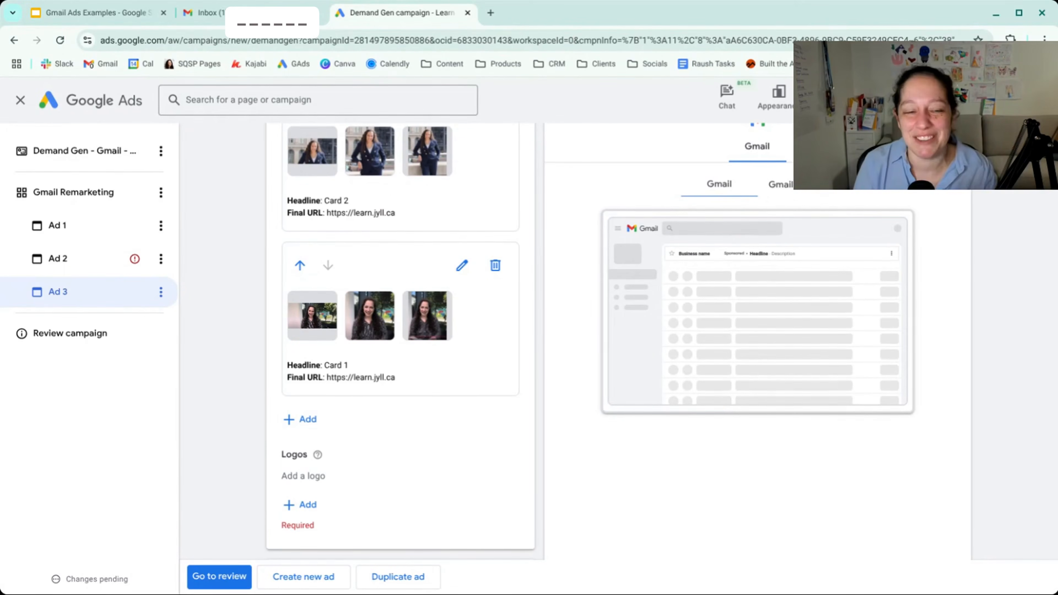
scroll(371, 456, "down", 7)
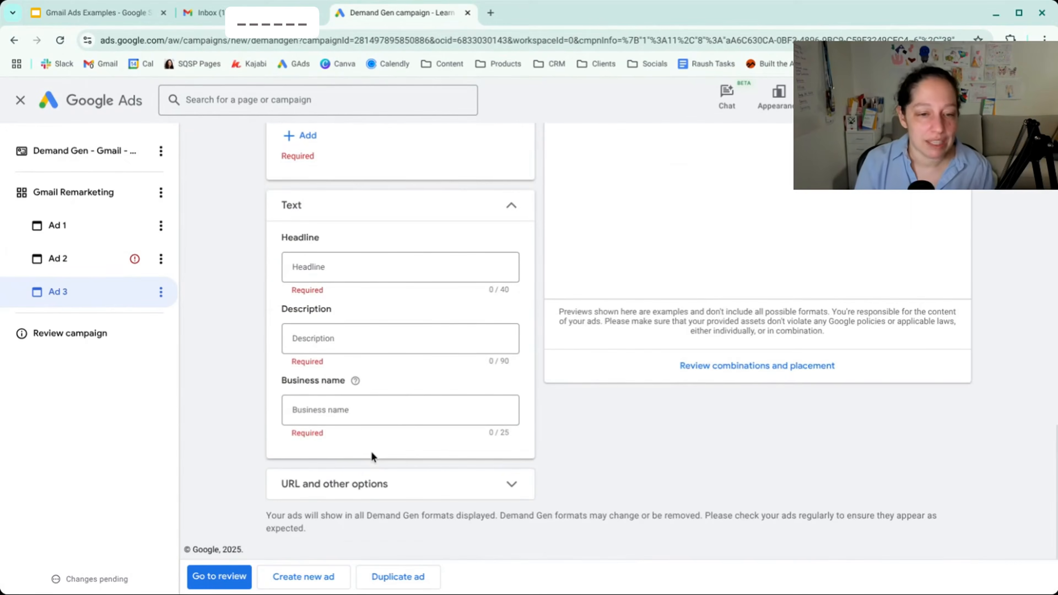
scroll(400, 342, "up", 8)
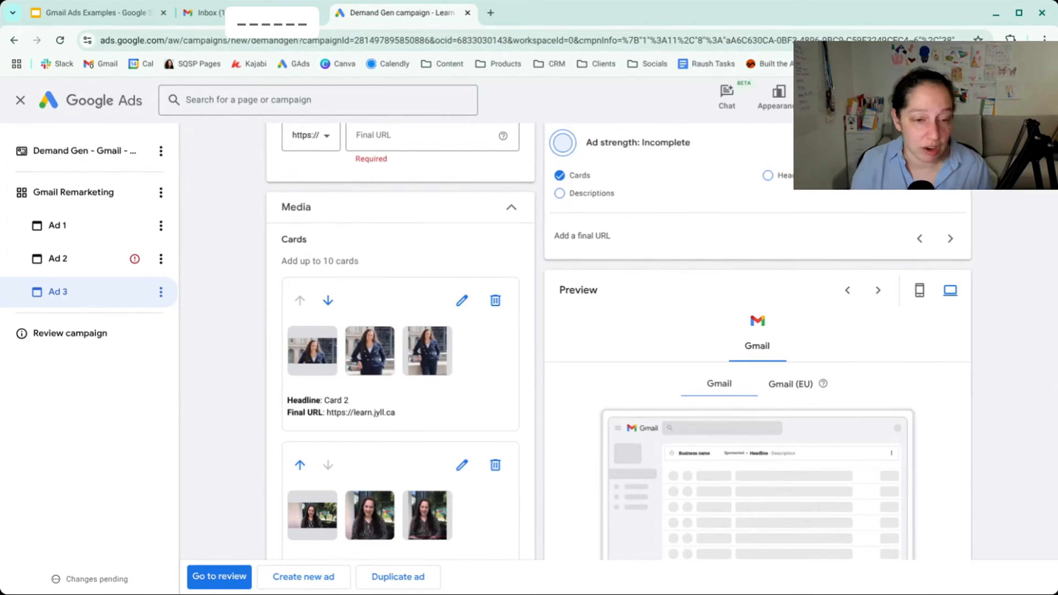
- Set Ad 3's headline to "one headline" and its description to "one description"
scroll(400, 342, "down", 7)
scroll(400, 341, "down", 4)
left_click(395, 277)
type("one headline")
key("Tab")
type("one description")
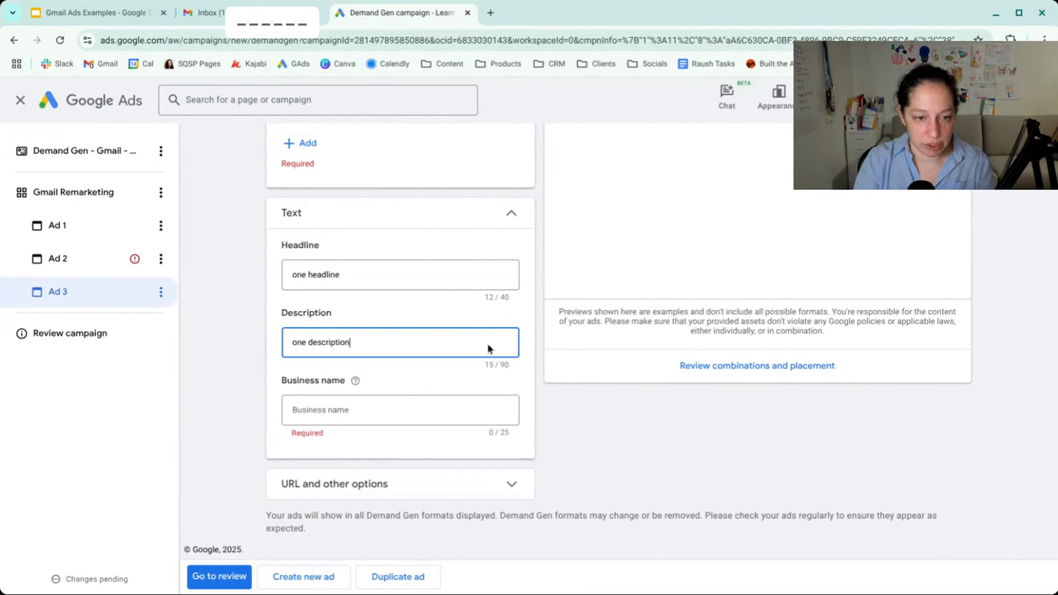
- Check the headline and description in the desktop inbox preview, and open the previewed ad to view its cards
left_click(623, 409)
scroll(624, 410, "up", 6)
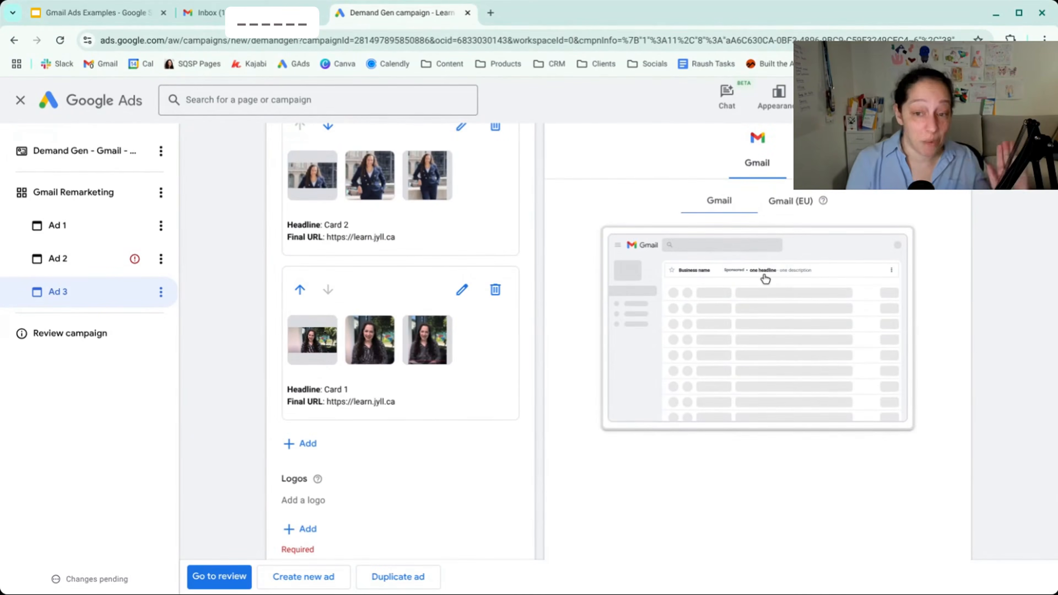
left_click(799, 278)
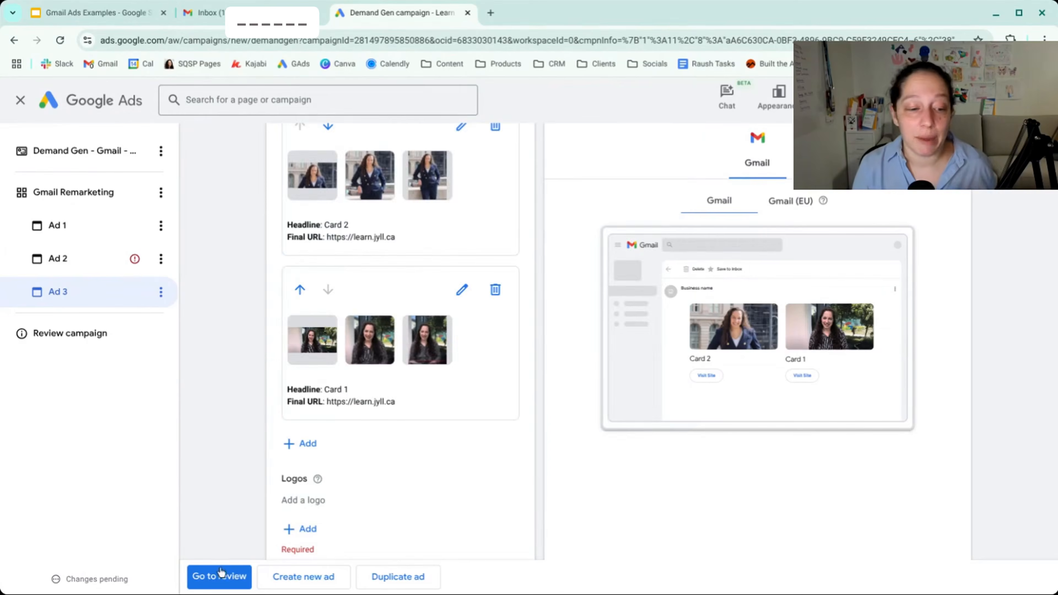
- Proceed to the campaign review and examine the campaign summary, its warnings and the Gmail Remarketing ad group
left_click(220, 577)
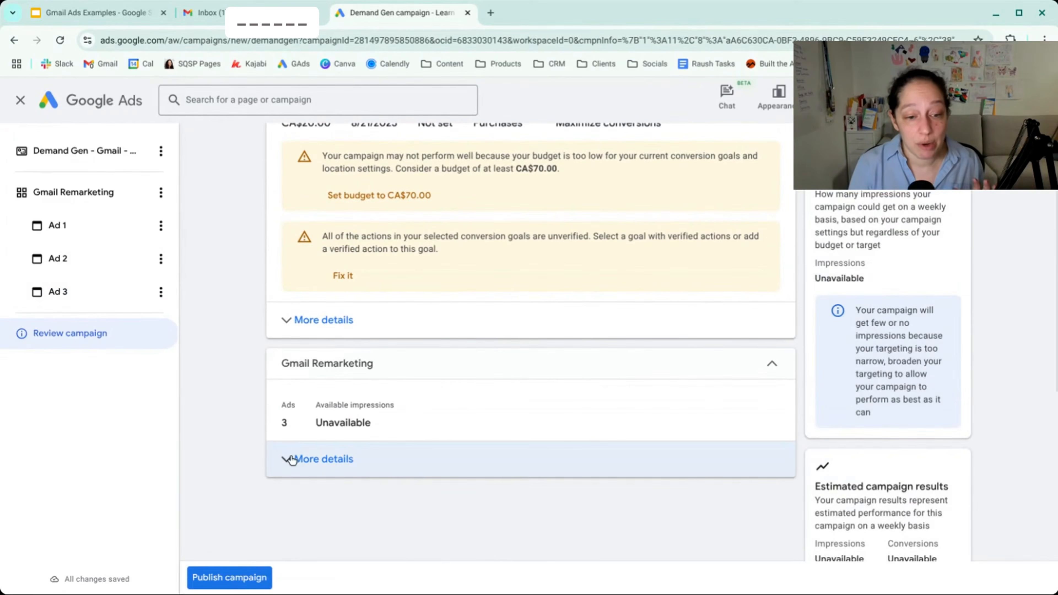
scroll(263, 434, "up", 3)
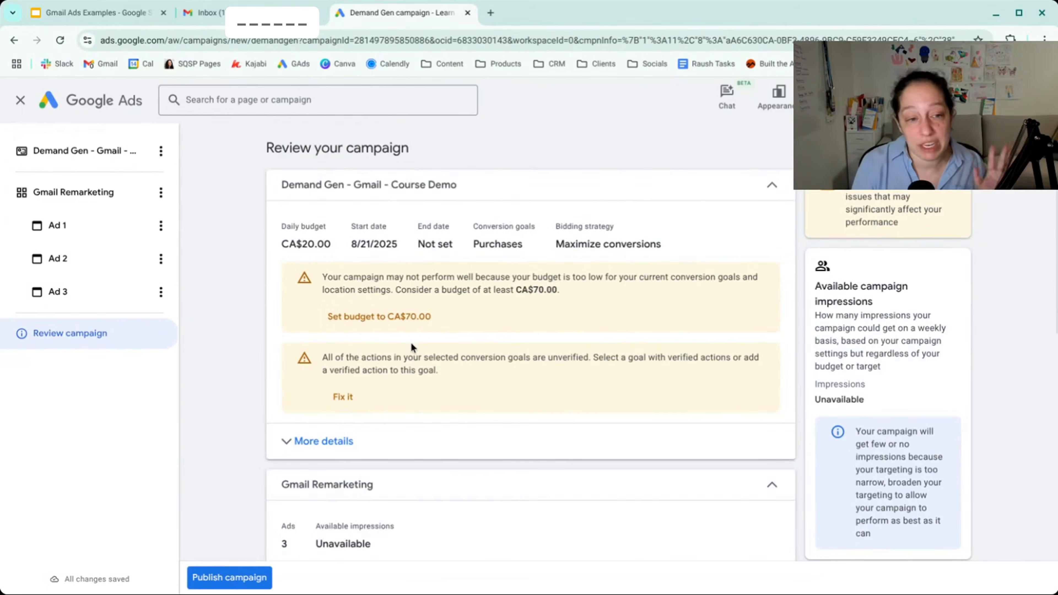
scroll(411, 342, "down", 10)
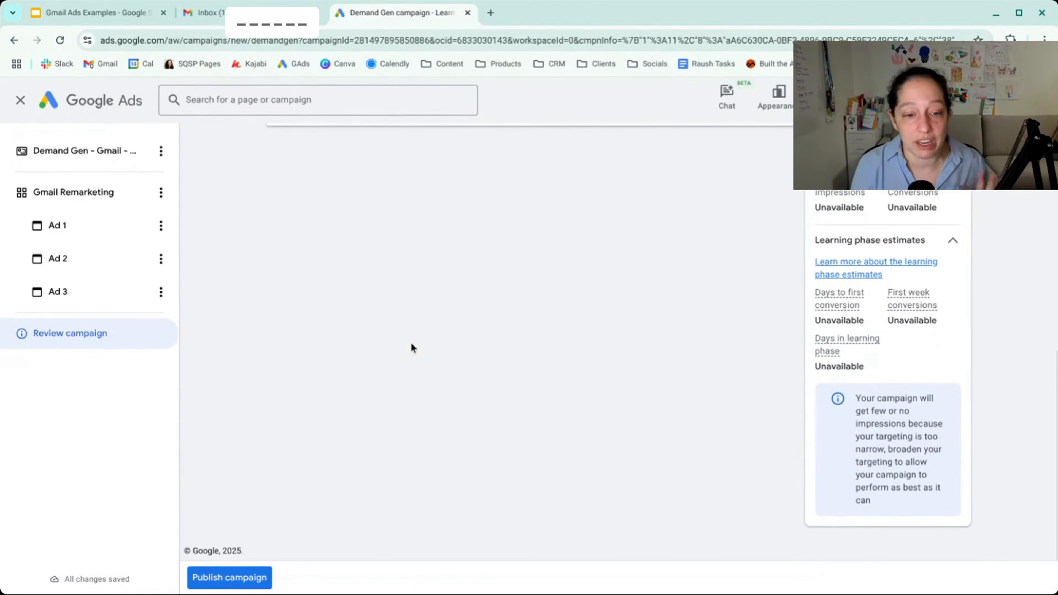
- Delete Ad 3 and Ad 2 from the Gmail Remarketing ad group
left_click(161, 292)
left_click(164, 390)
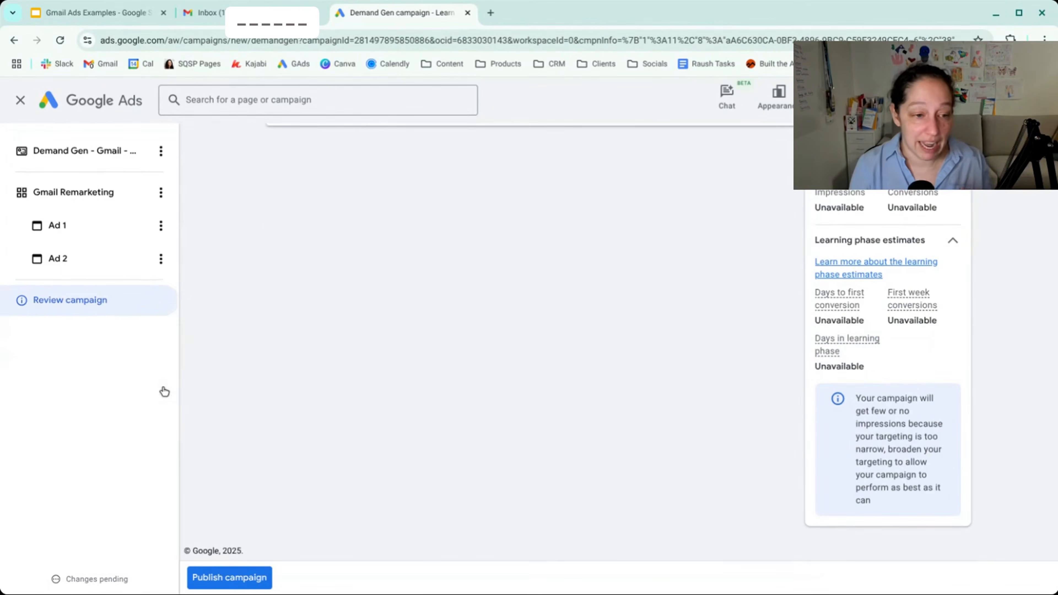
left_click(161, 259)
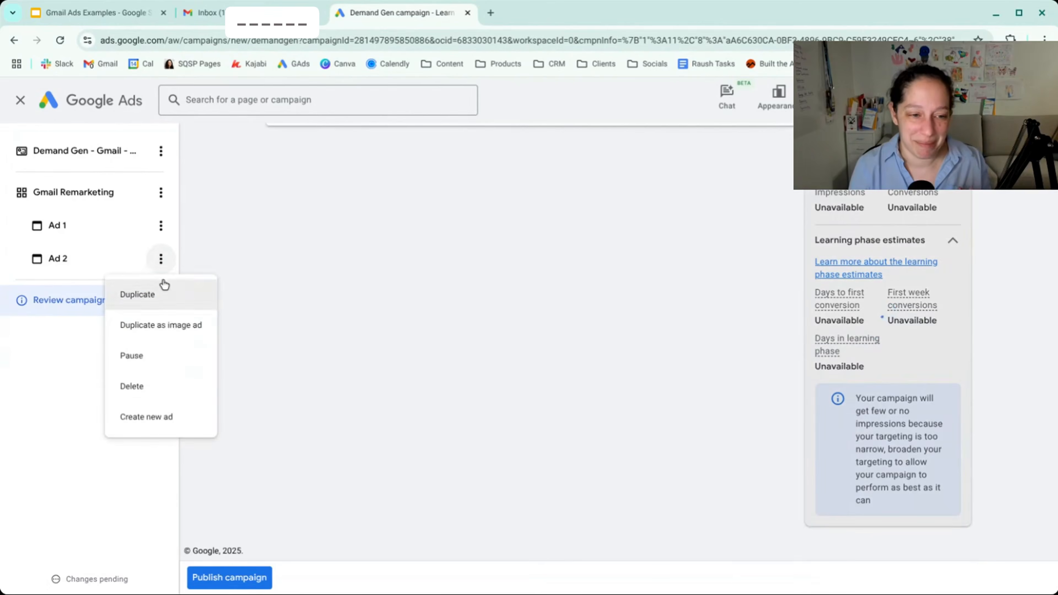
left_click(169, 384)
- Publish the campaign without adding the suggested videos, and set its status to Paused
scroll(233, 393, "up", 6)
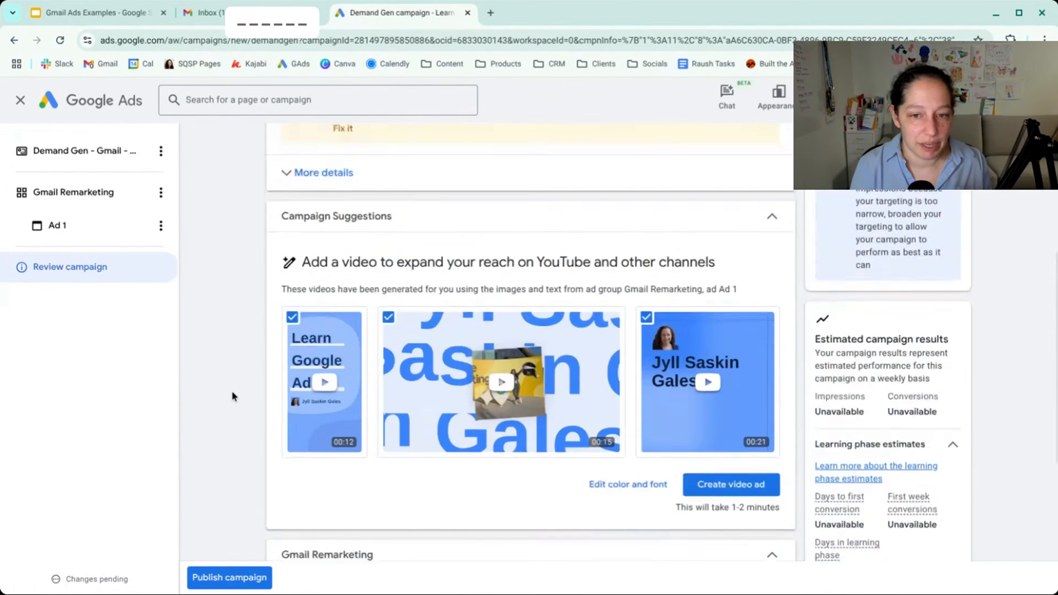
scroll(232, 393, "down", 3)
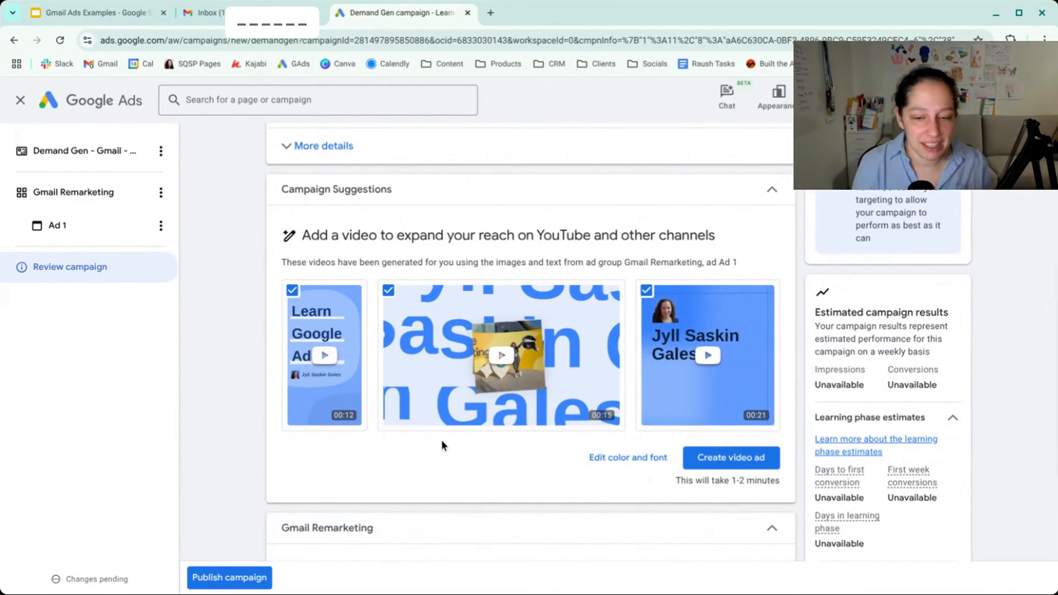
scroll(441, 439, "down", 4)
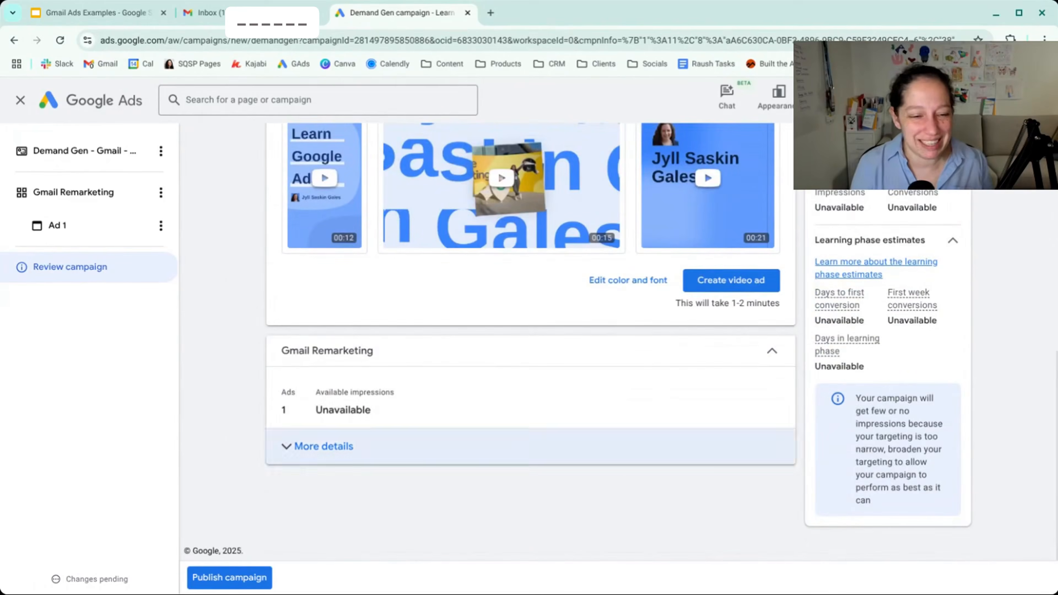
left_click(241, 580)
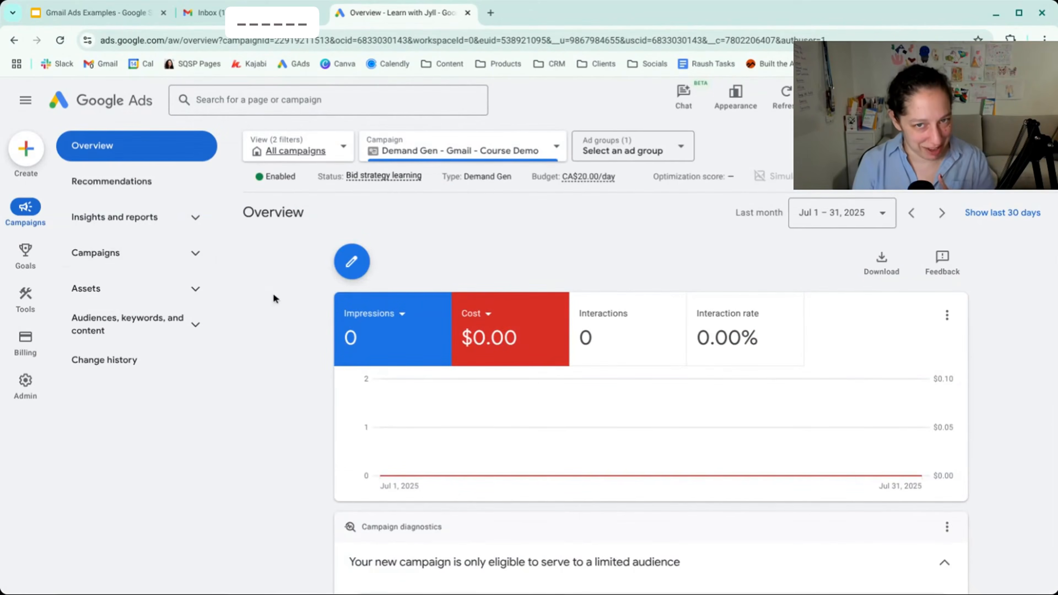
left_click(295, 177)
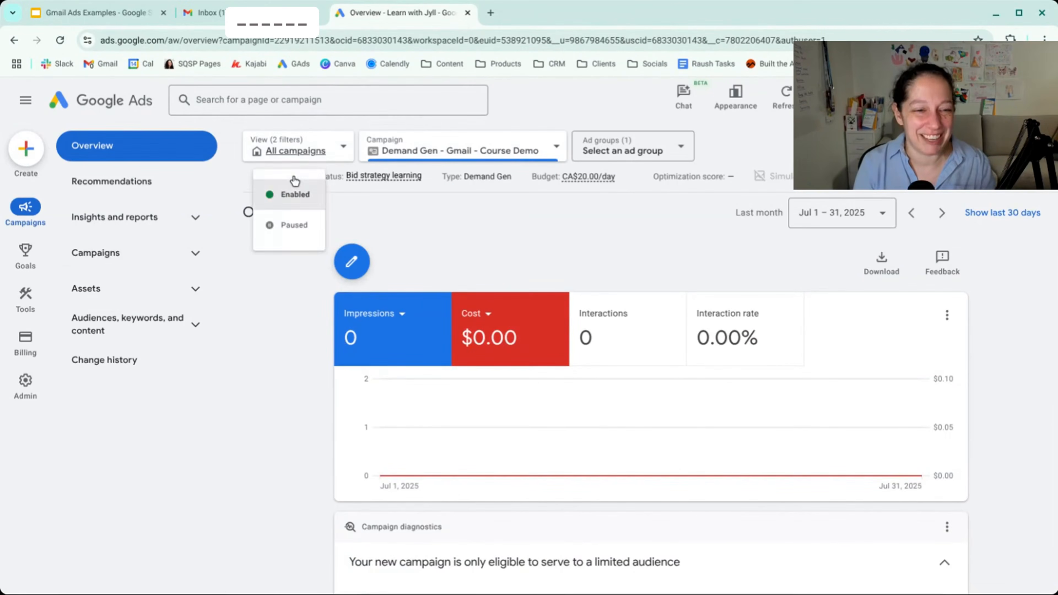
left_click(291, 225)
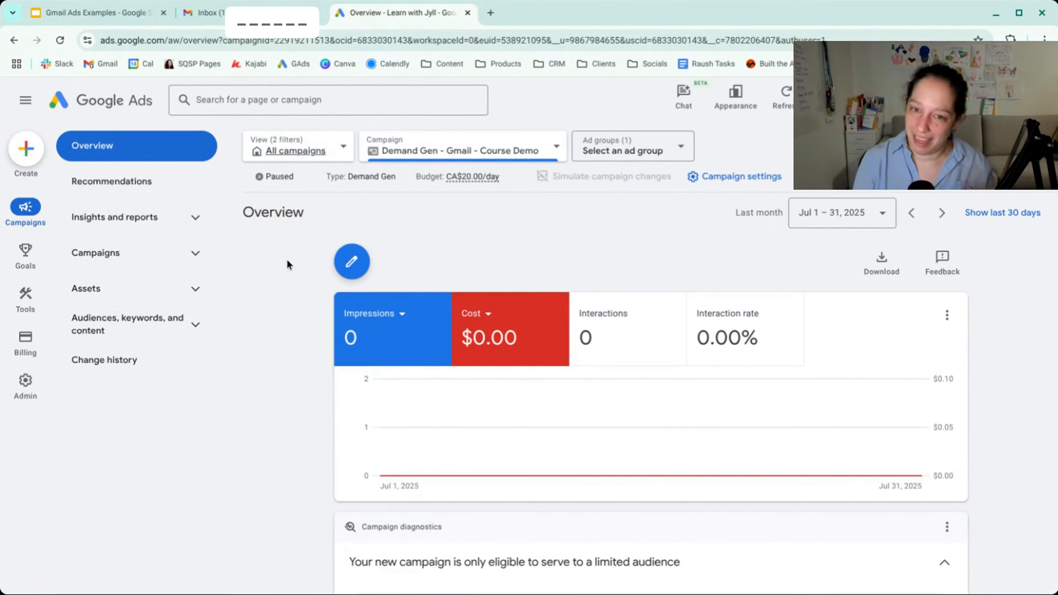
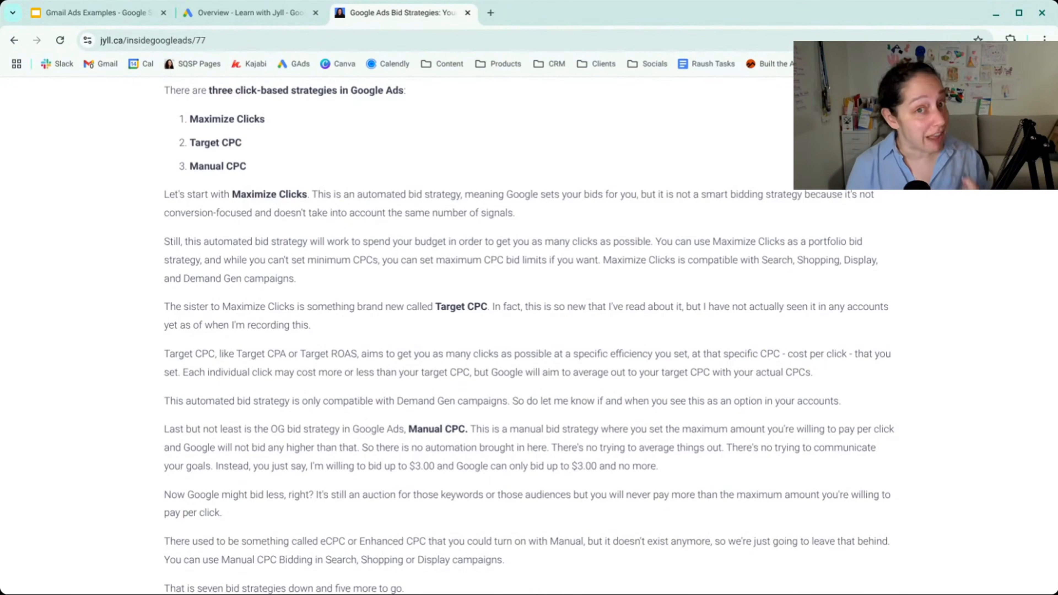
scroll(463, 292, "up", 5)
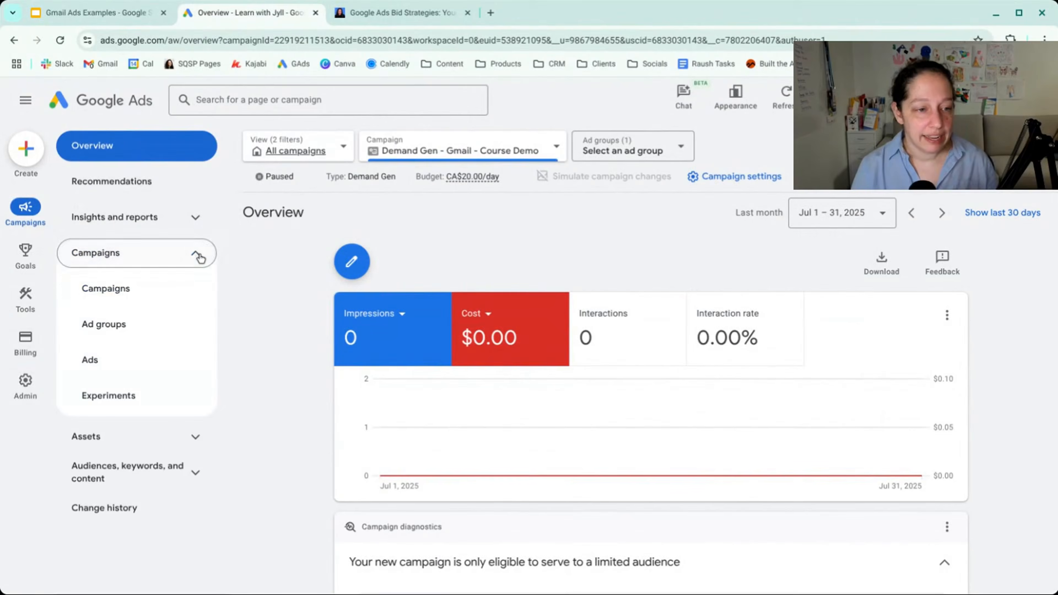
left_click(184, 289)
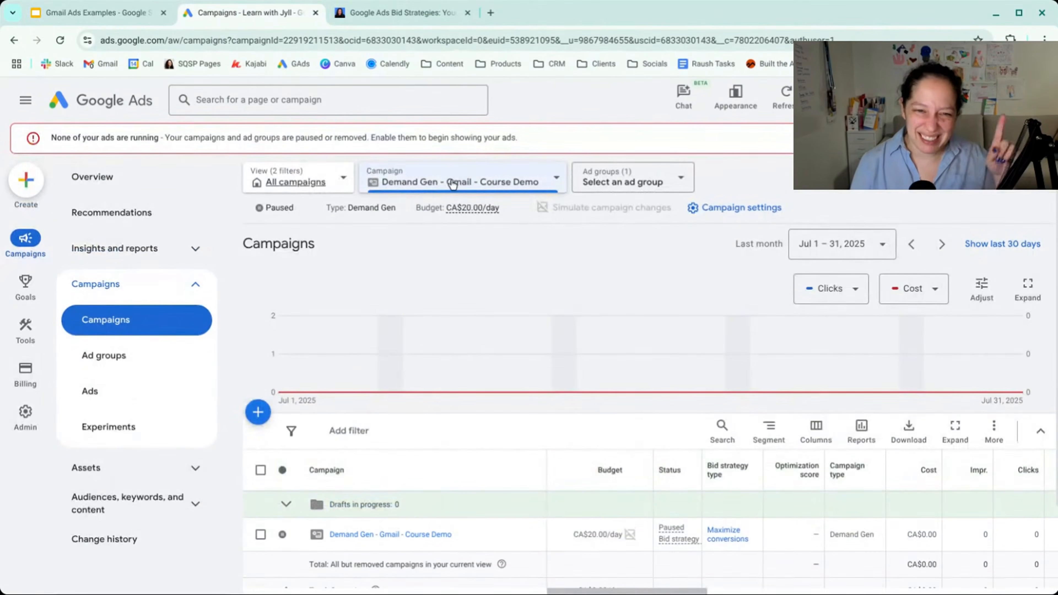
- Switch the campaign view to Demand Gen - Gmail Test and look over its performance chart and table columns
left_click(454, 185)
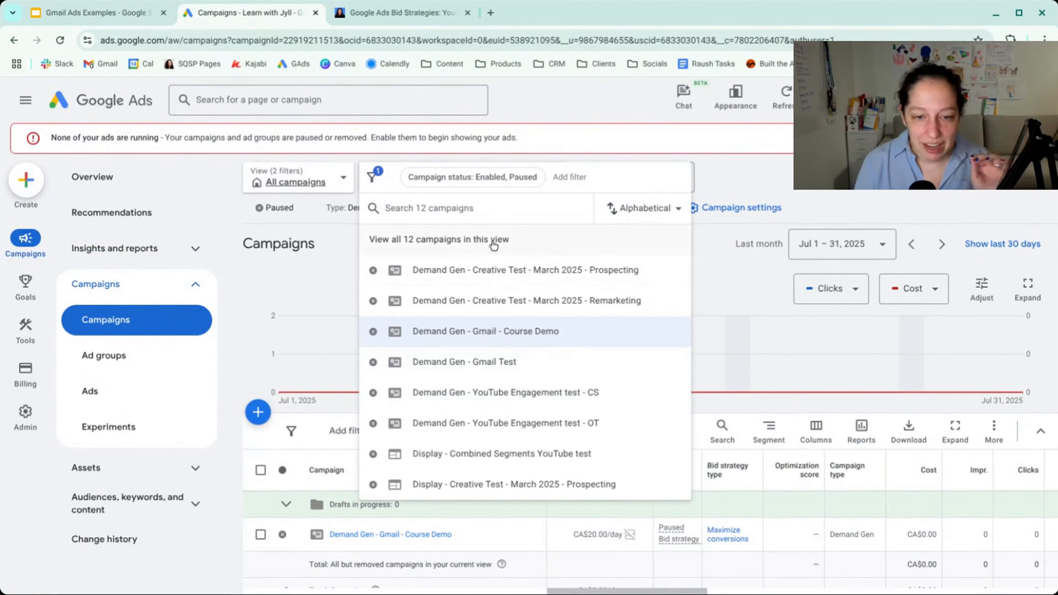
left_click(502, 361)
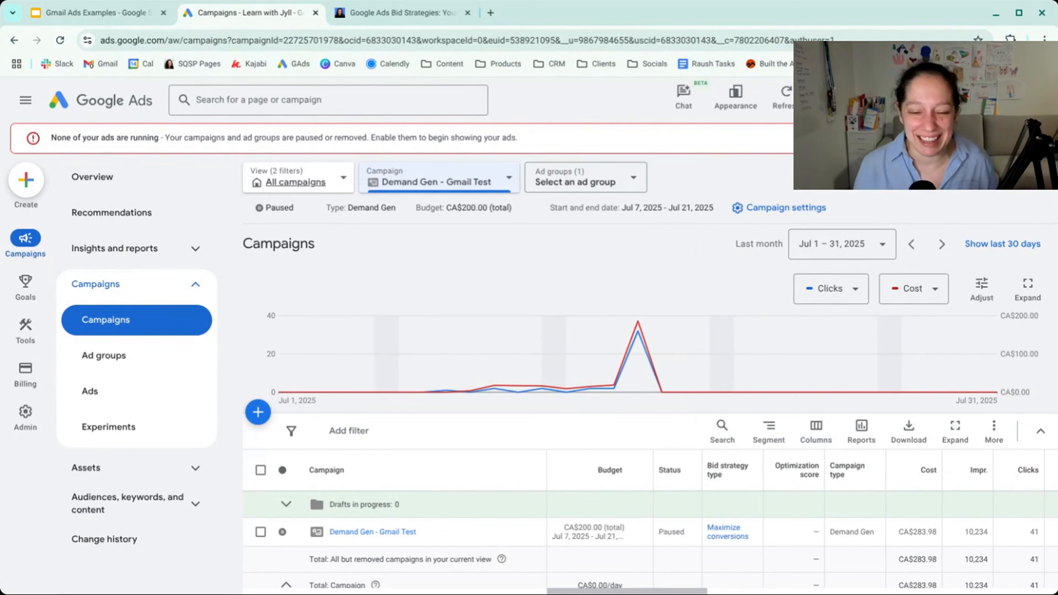
scroll(603, 425, "down", 3)
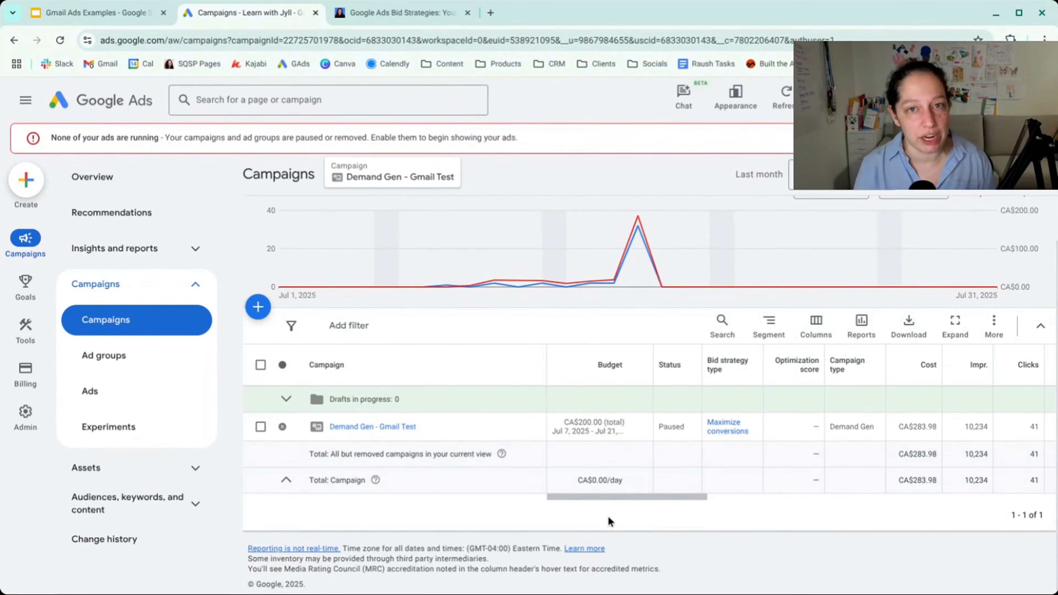
scroll(606, 524, "right", 5)
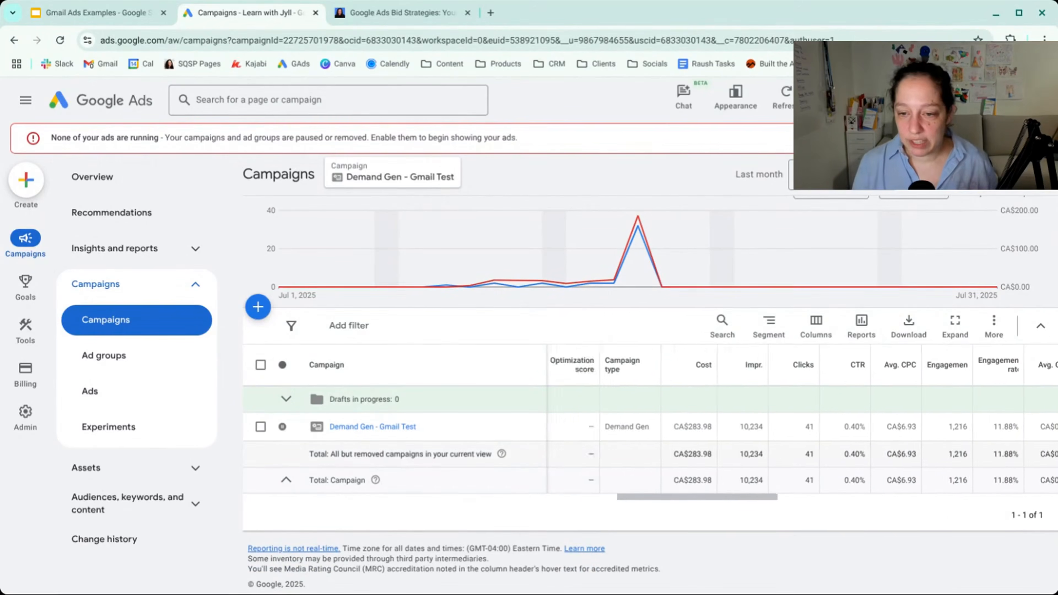
scroll(625, 471, "right", 1)
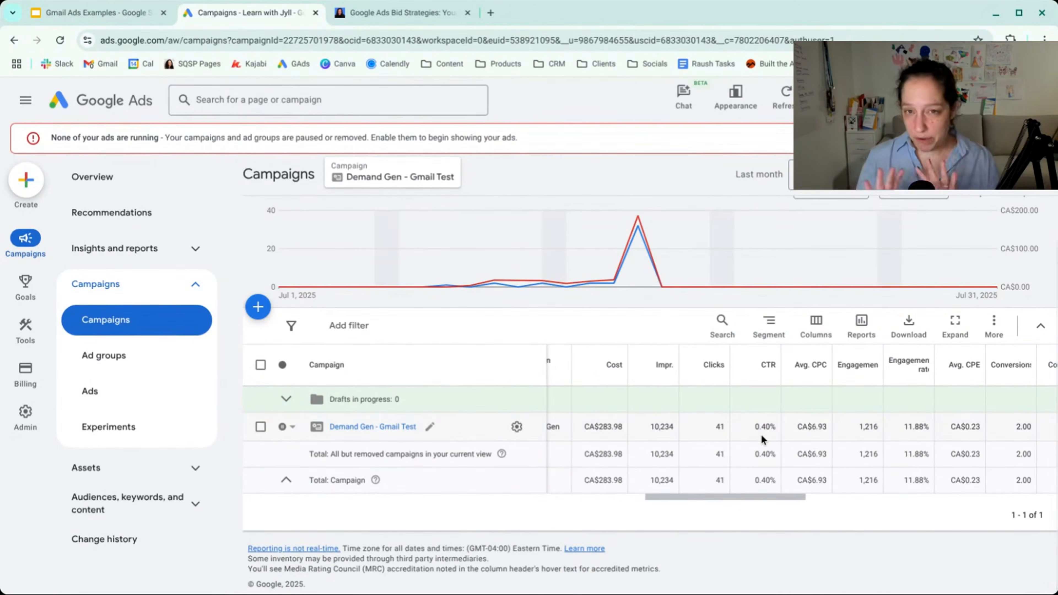
left_click(817, 329)
left_click(747, 216)
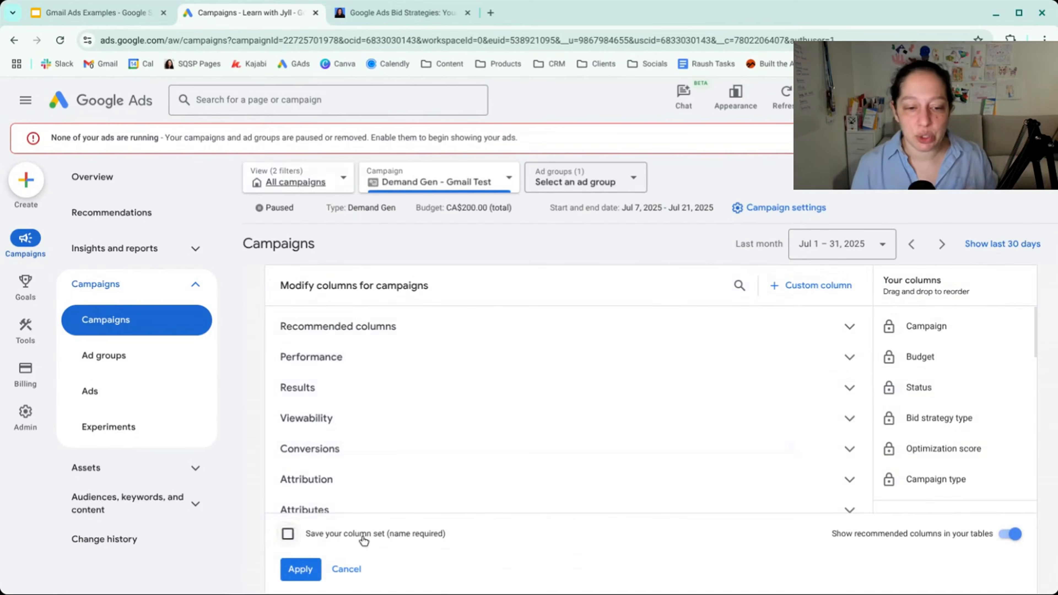
left_click(346, 570)
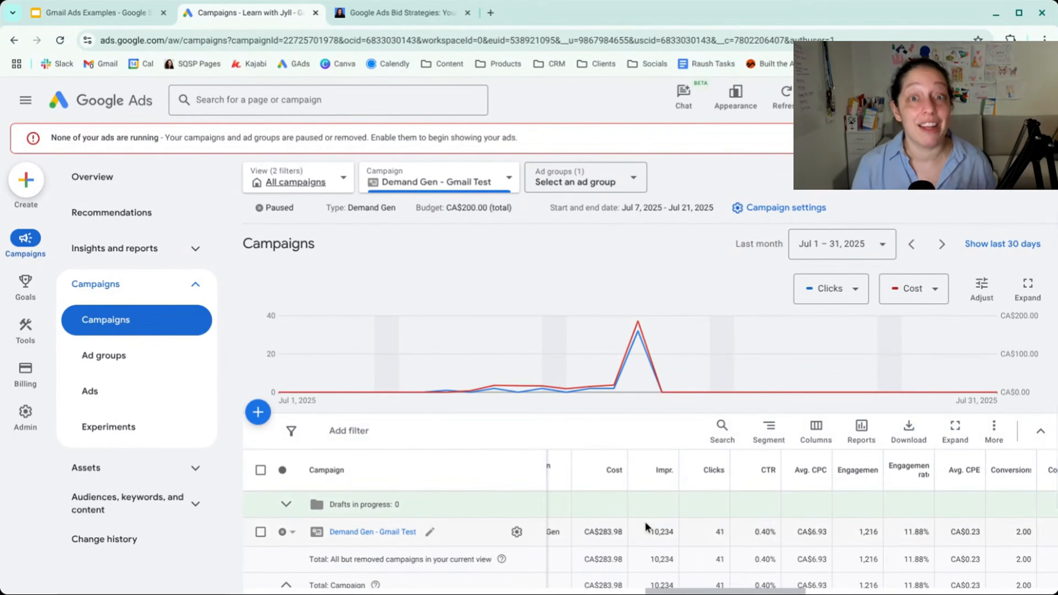
- Examine the Gmail Test campaign's cost, clicks, CTR, engagement, conversion and cost per conversion columns
scroll(645, 522, "down", 3)
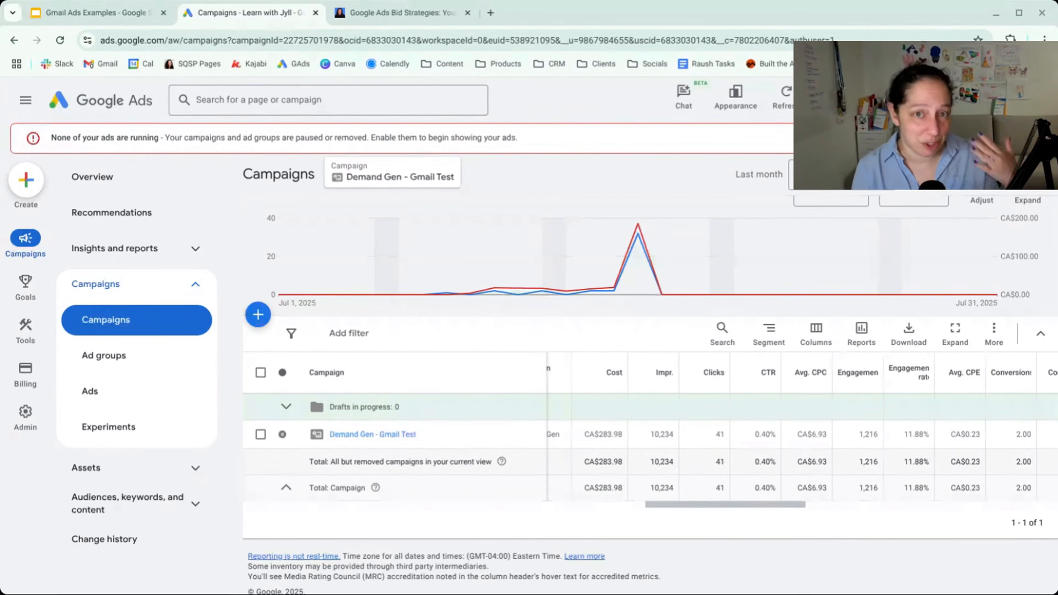
scroll(792, 459, "right", 5)
scroll(766, 463, "right", 2)
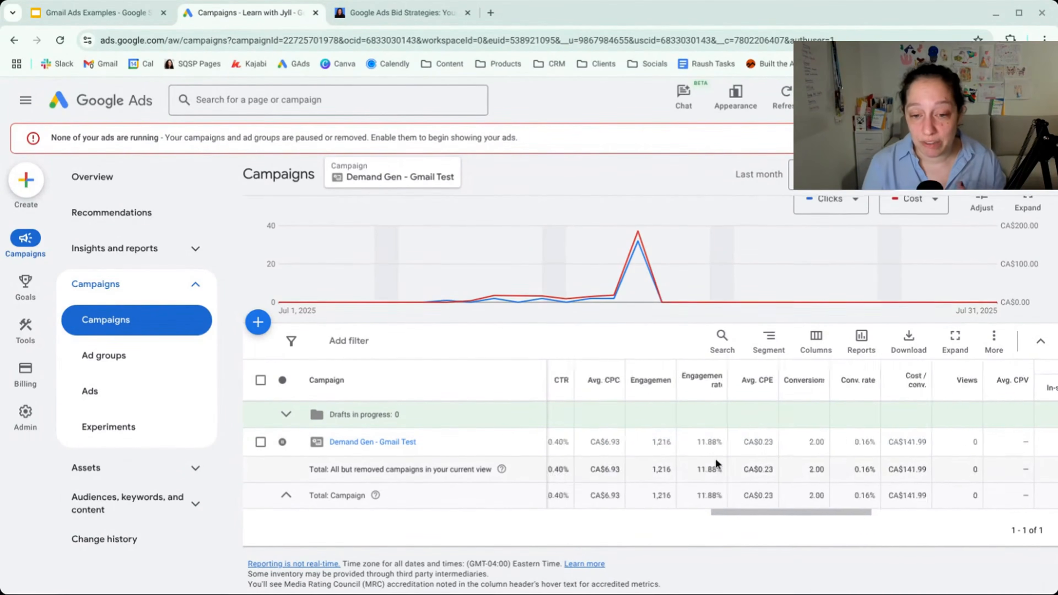
scroll(715, 458, "left", 5)
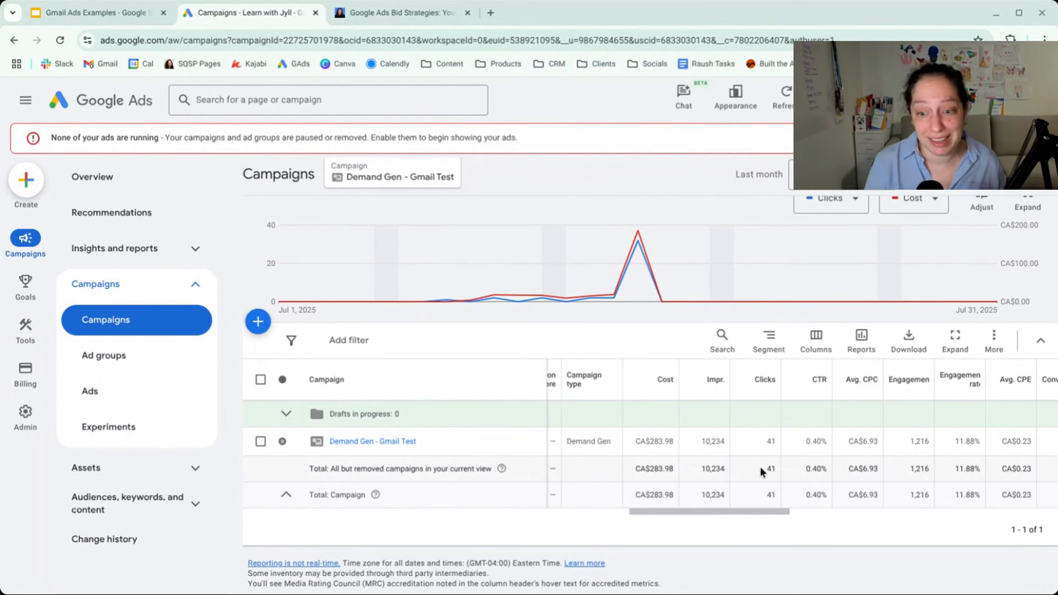
scroll(758, 460, "right", 5)
scroll(760, 469, "right", 1)
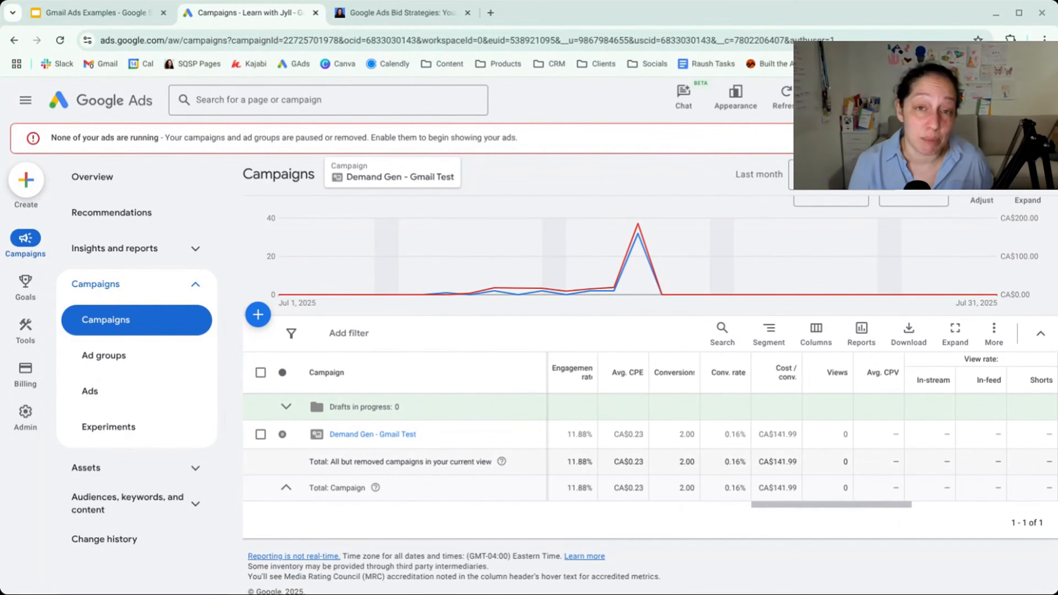
scroll(802, 434, "right", 1)
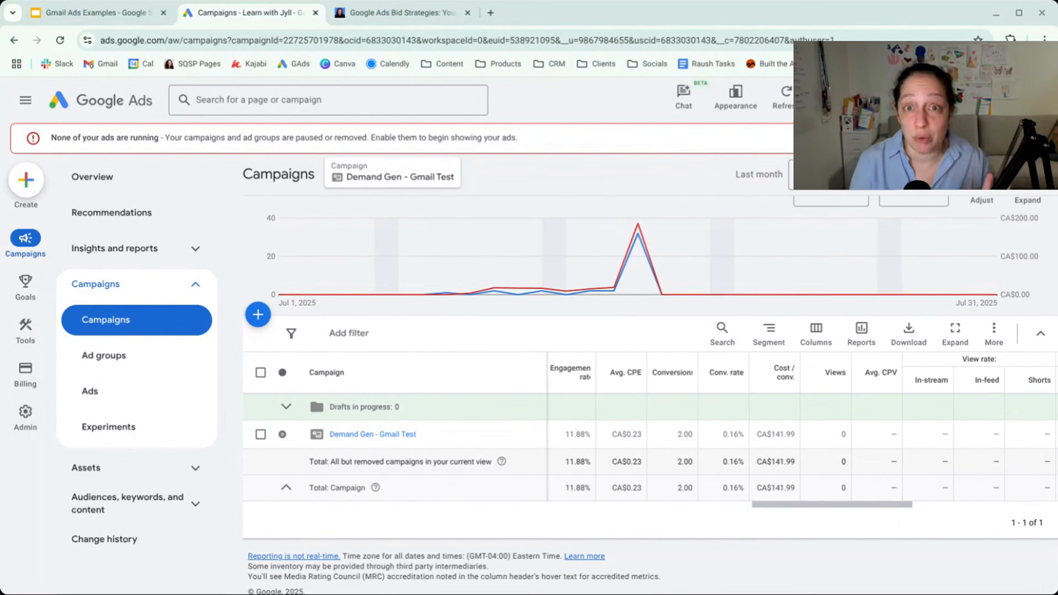
scroll(802, 433, "down", 1)
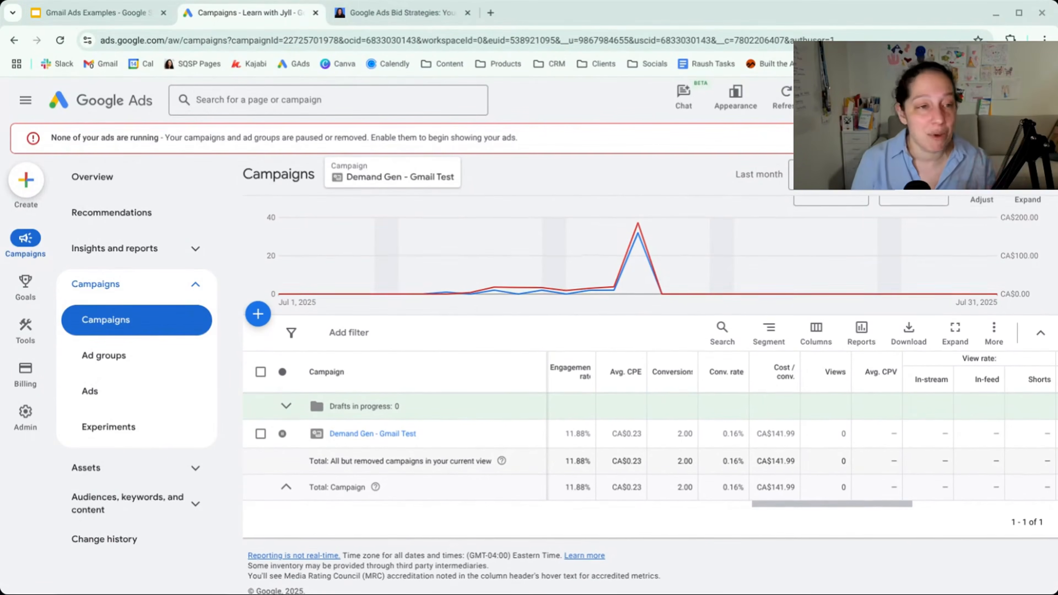
scroll(802, 433, "up", 1)
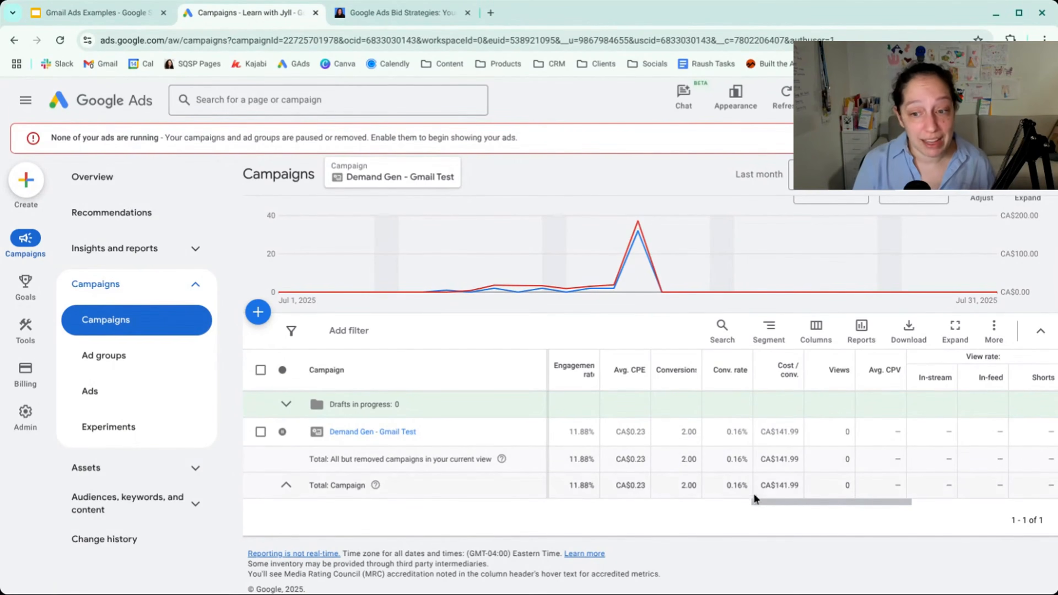
- Examine the Gmail Test campaign's view rate, average CPM, unique users and impression frequency columns, and compare them with its cost and impressions
scroll(797, 485, "right", 3)
scroll(797, 485, "right", 1)
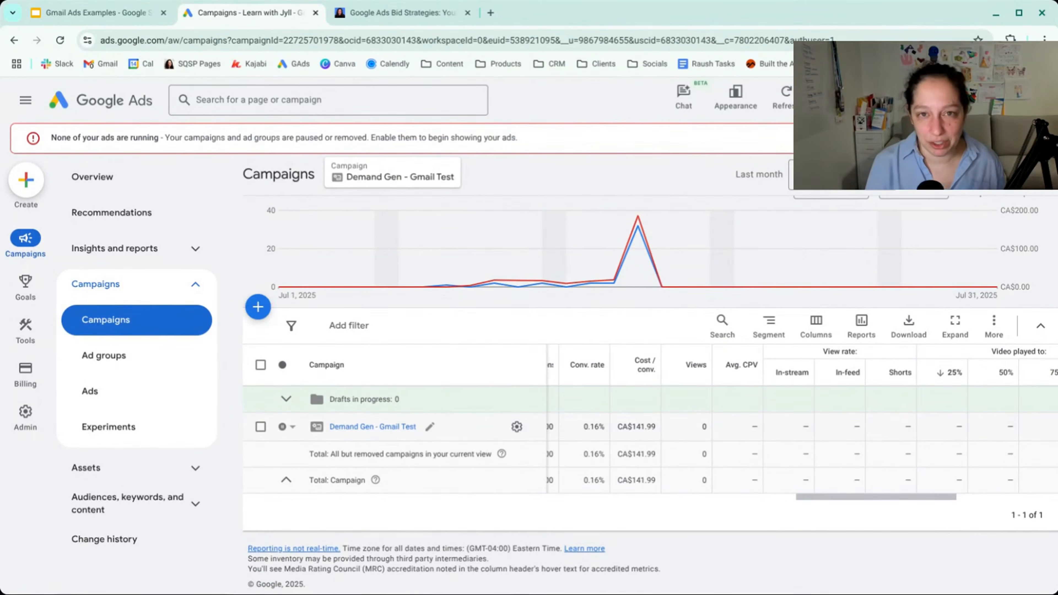
scroll(716, 487, "right", 5)
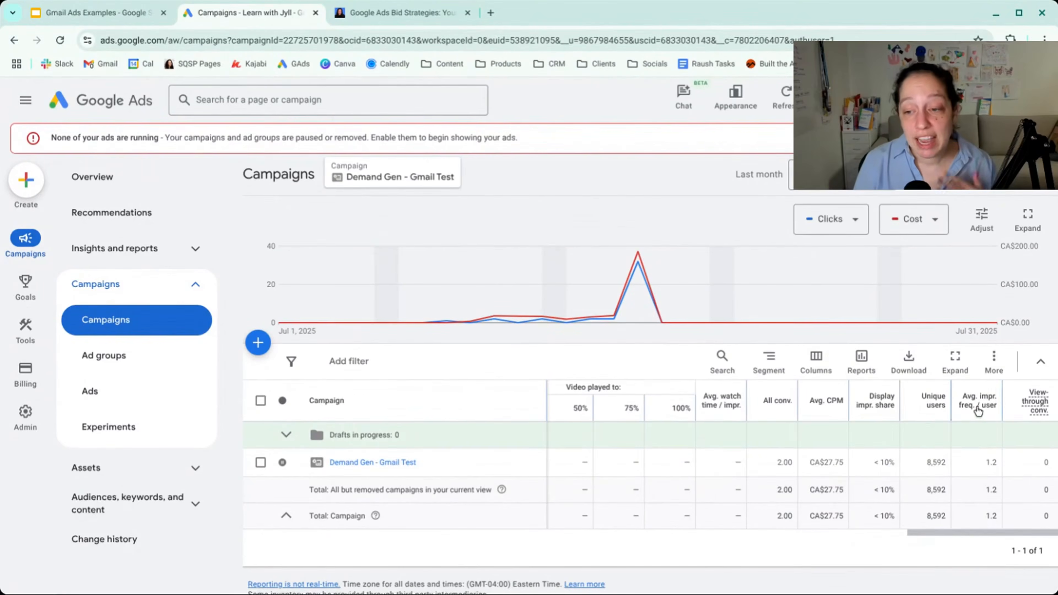
mouse_move(982, 411)
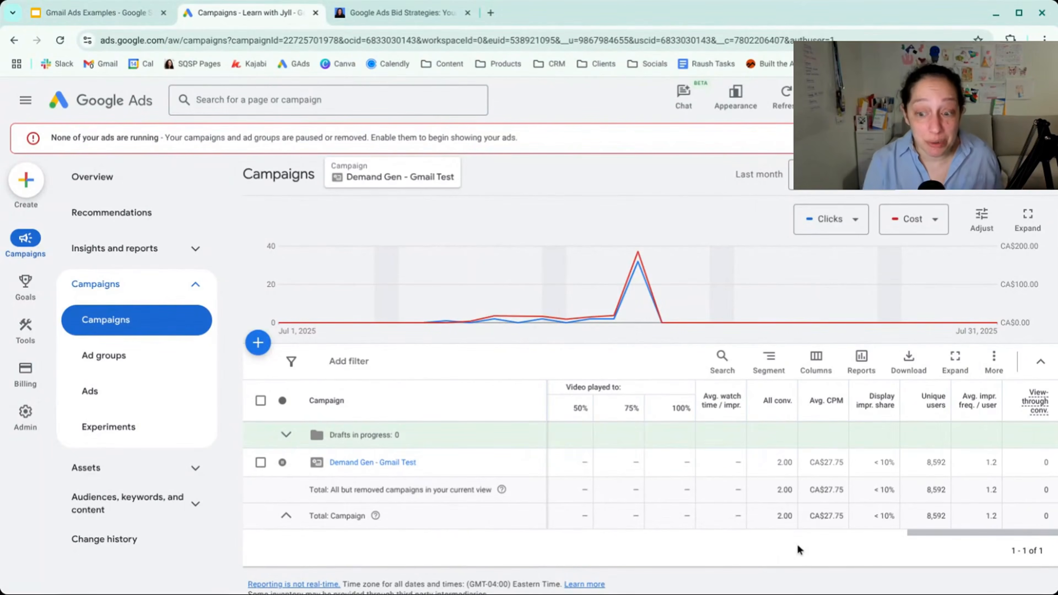
scroll(923, 513, "left", 10)
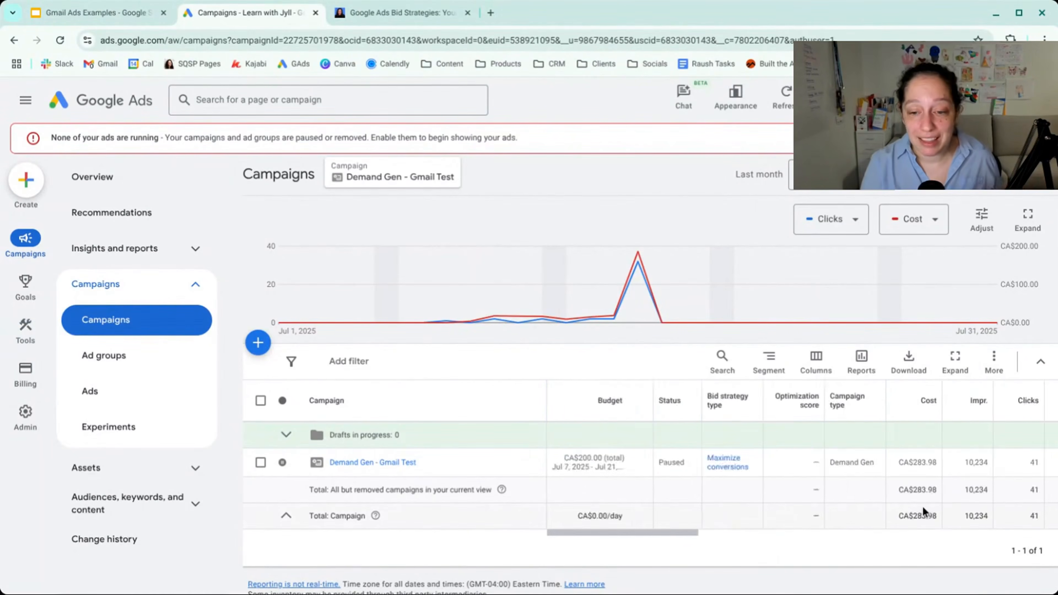
scroll(923, 512, "right", 10)
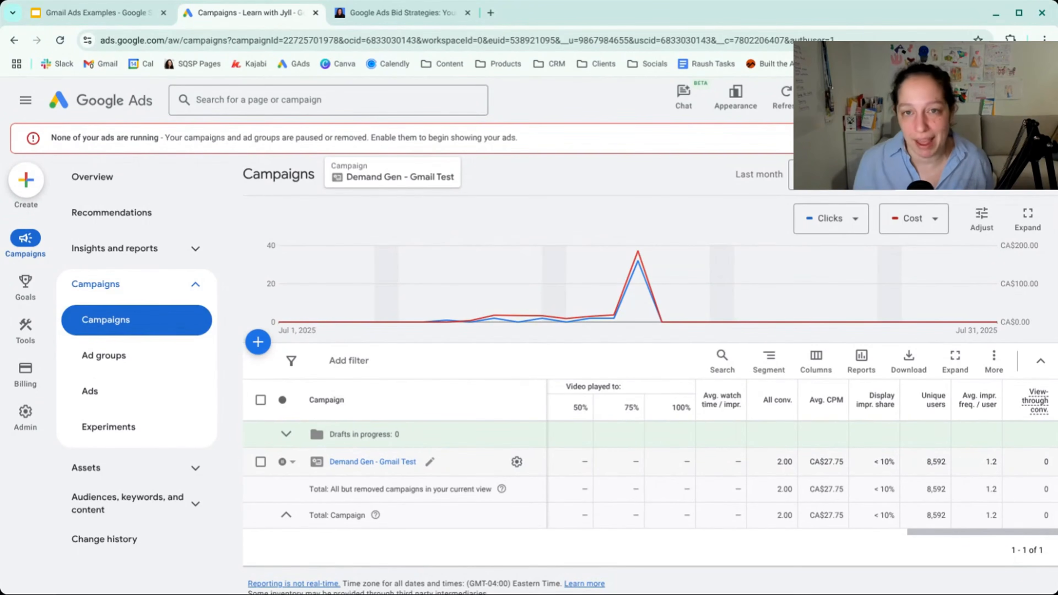
- Go into the Gmail Test campaign's Gmail Remarketing ad group and show the asset details of Ad 1
left_click(372, 462)
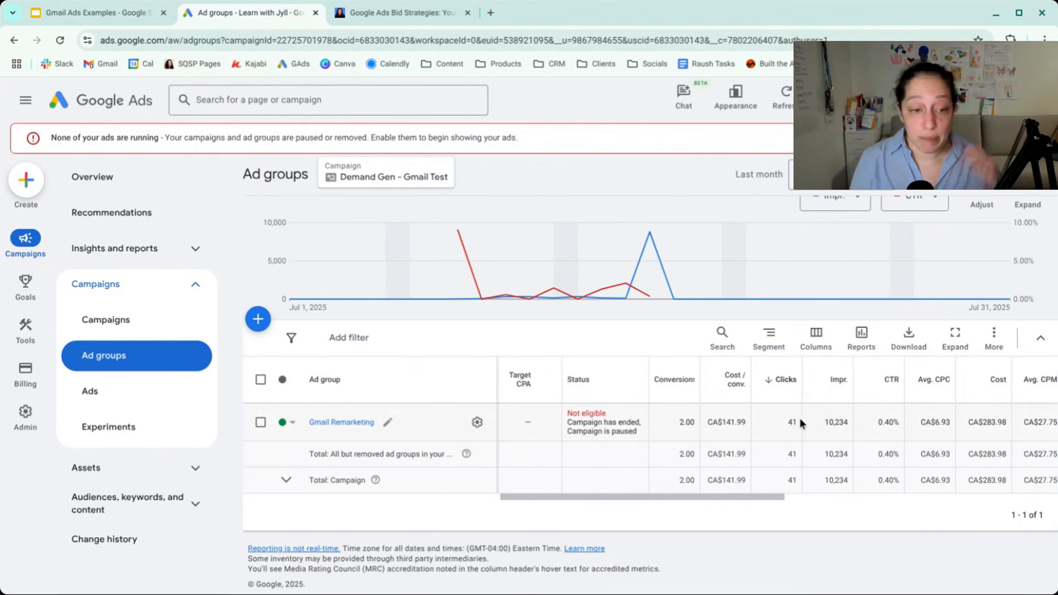
left_click(342, 422)
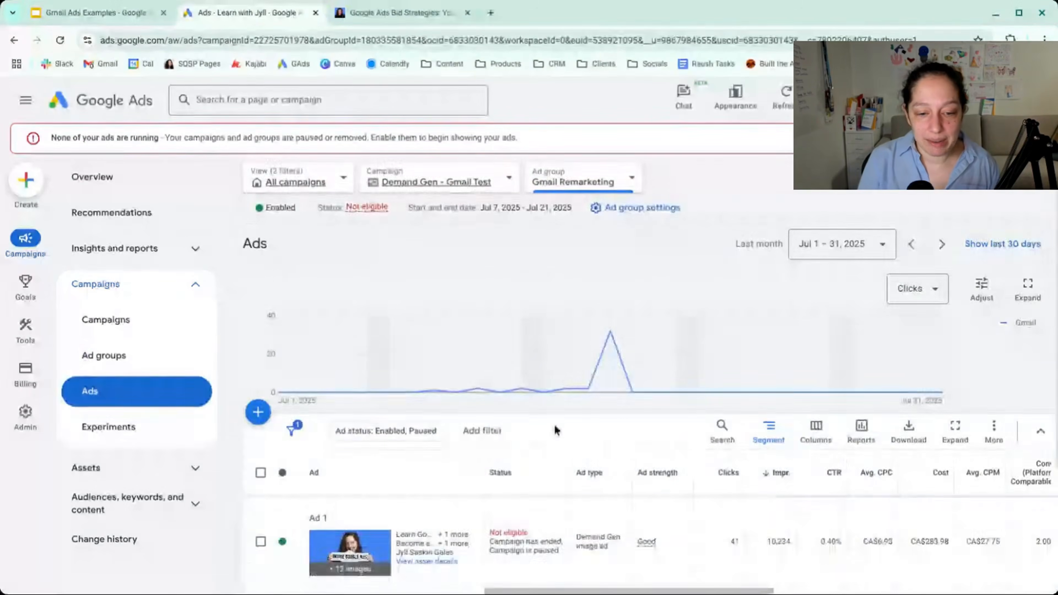
scroll(504, 429, "down", 4)
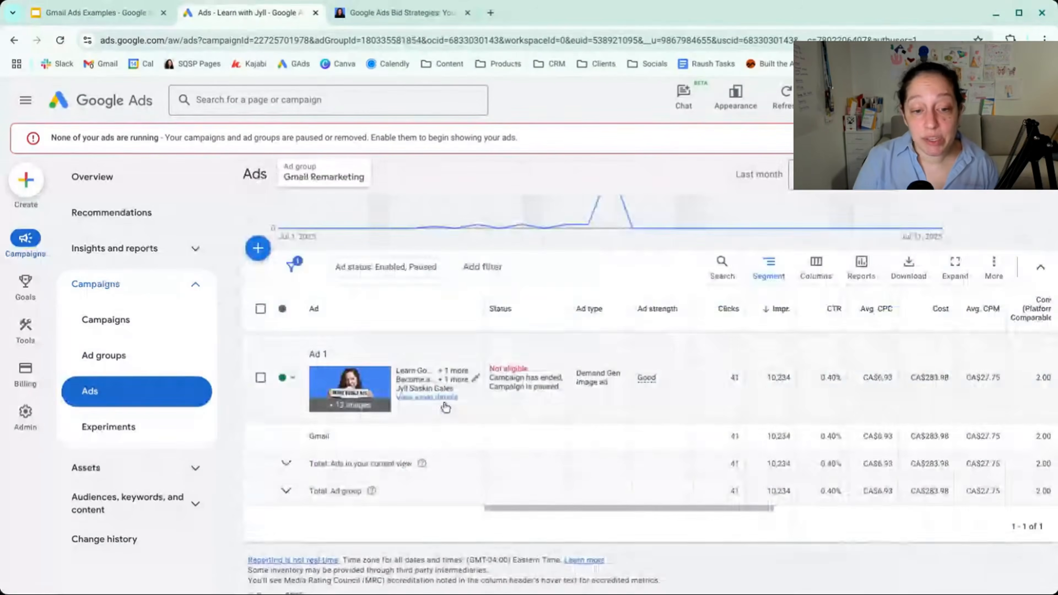
left_click(428, 397)
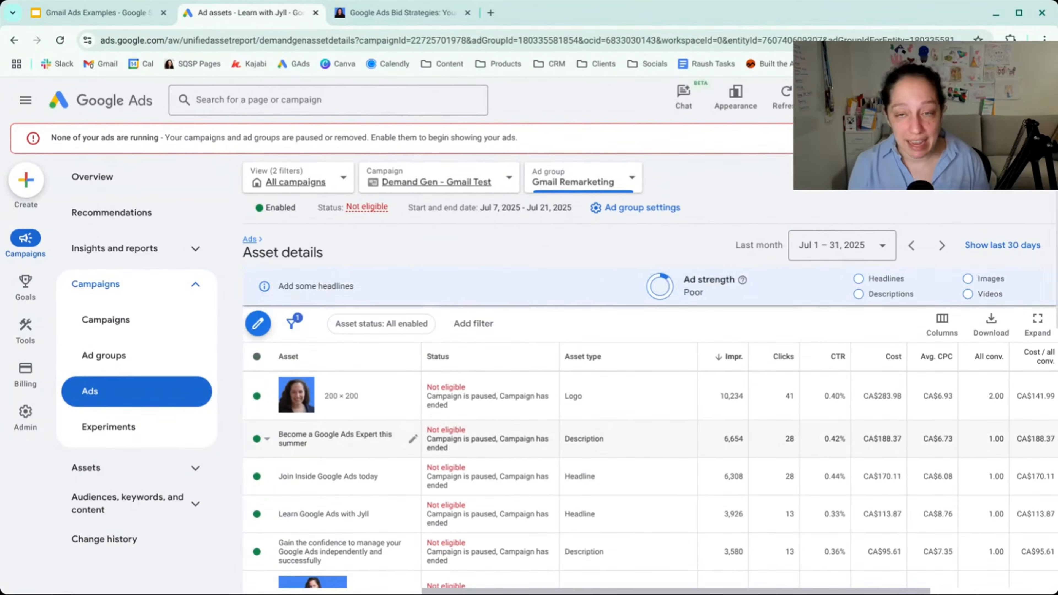
- Add the View rate performance metric to the columns of the asset details table and apply the change
scroll(683, 434, "down", 1)
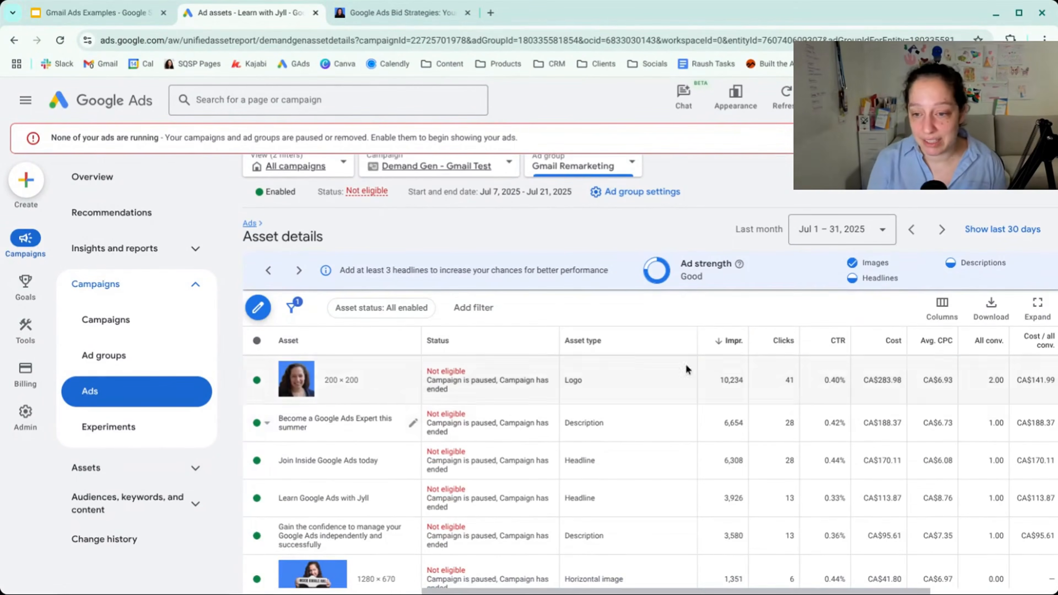
left_click(942, 311)
left_click(932, 346)
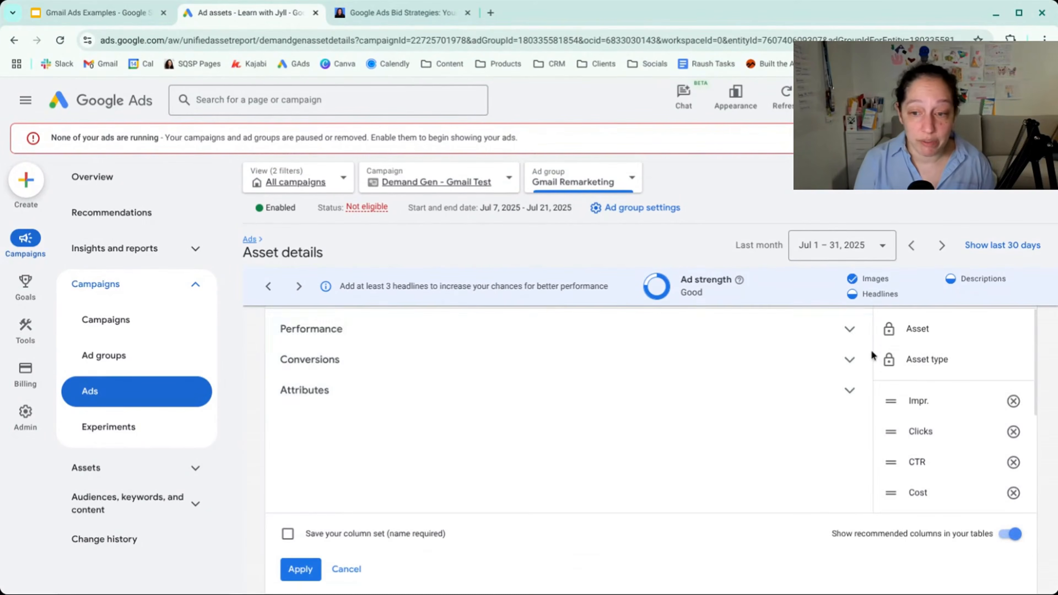
left_click(845, 330)
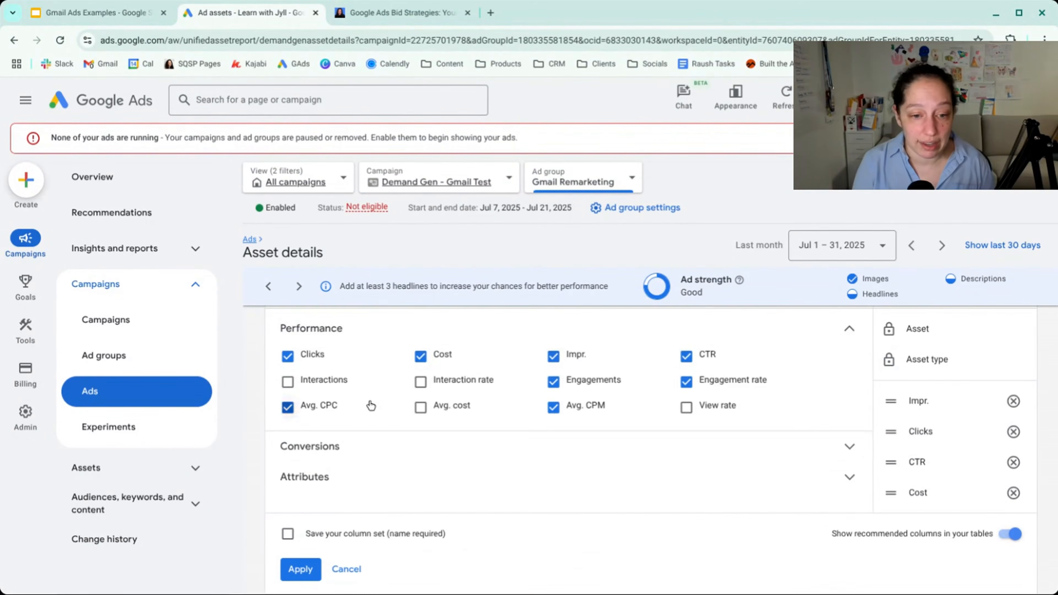
left_click(687, 408)
left_click(303, 575)
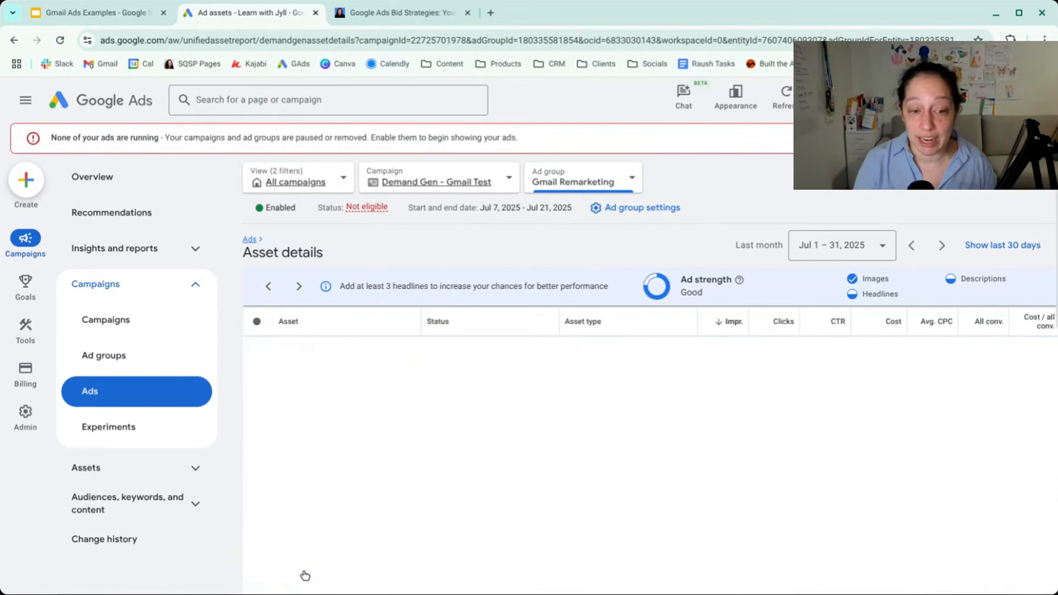
- Examine the impressions, clicks, CTR and cost of each headline, description and image in the asset details table
scroll(745, 435, "down", 3)
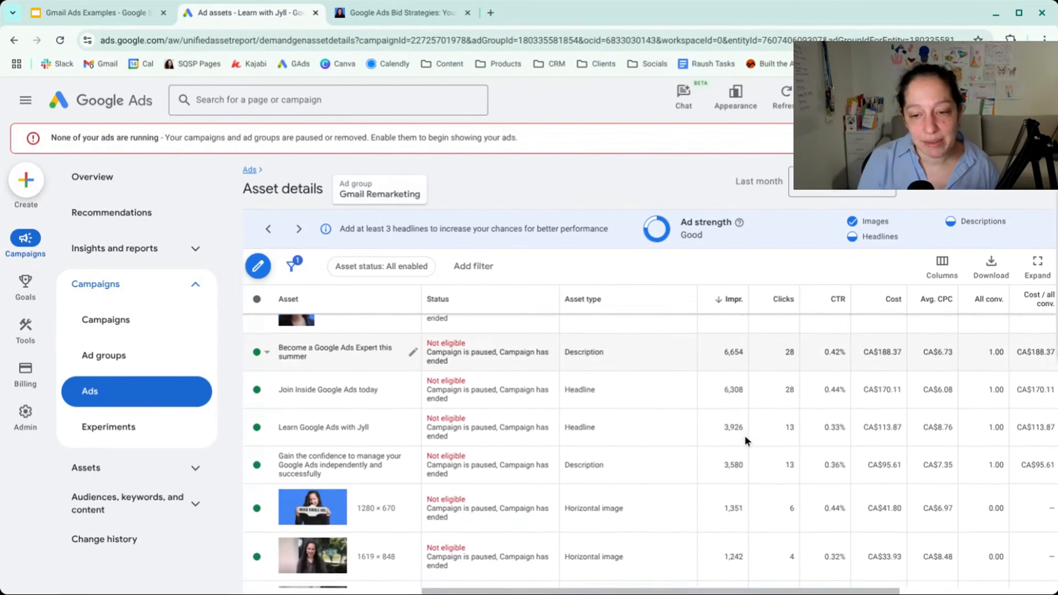
scroll(745, 435, "down", 7)
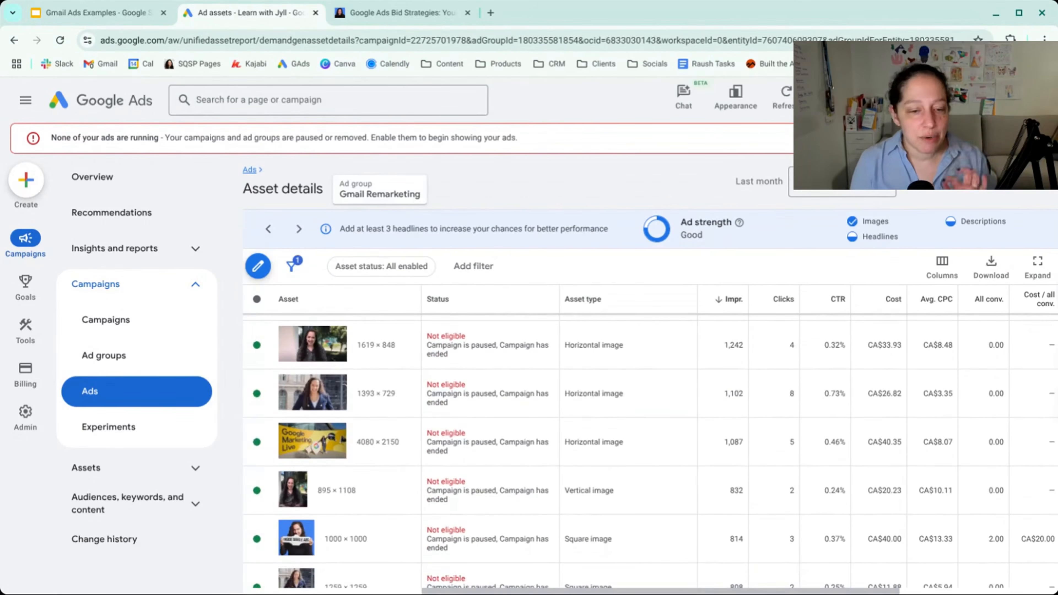
scroll(767, 412, "up", 5)
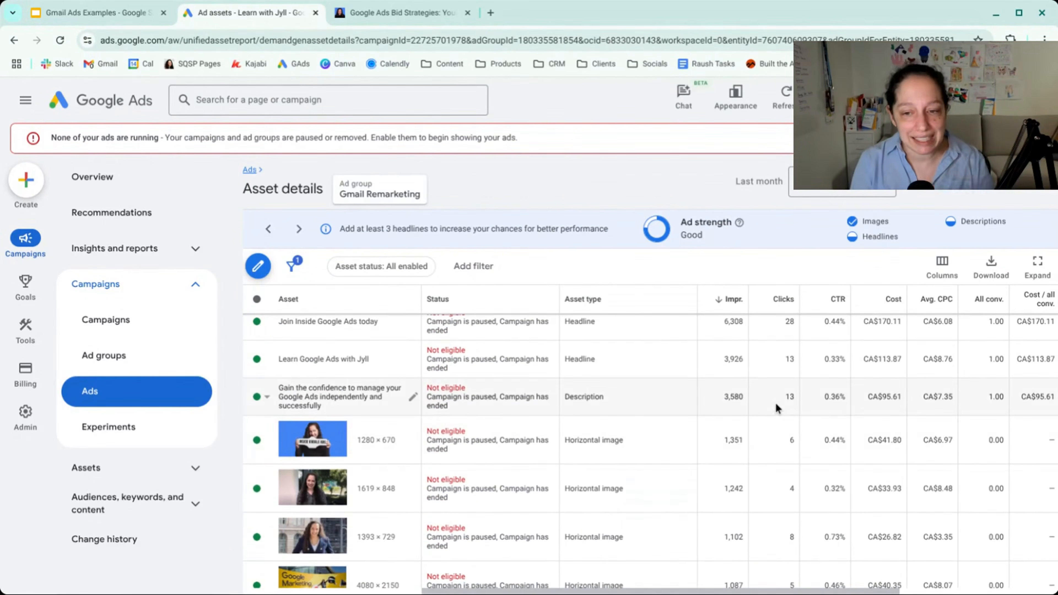
scroll(776, 408, "up", 5)
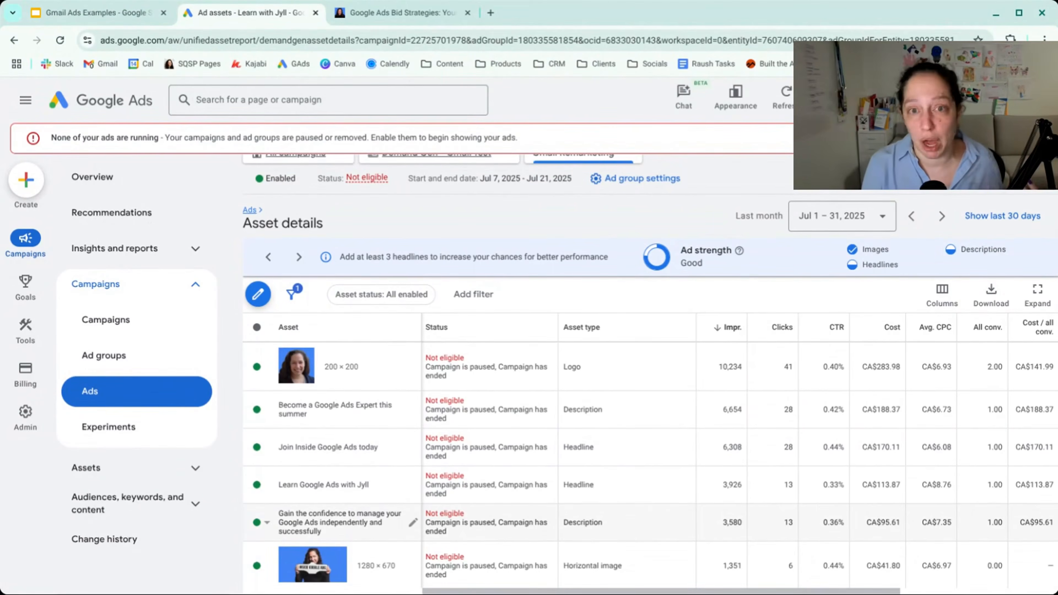
scroll(650, 437, "down", 10)
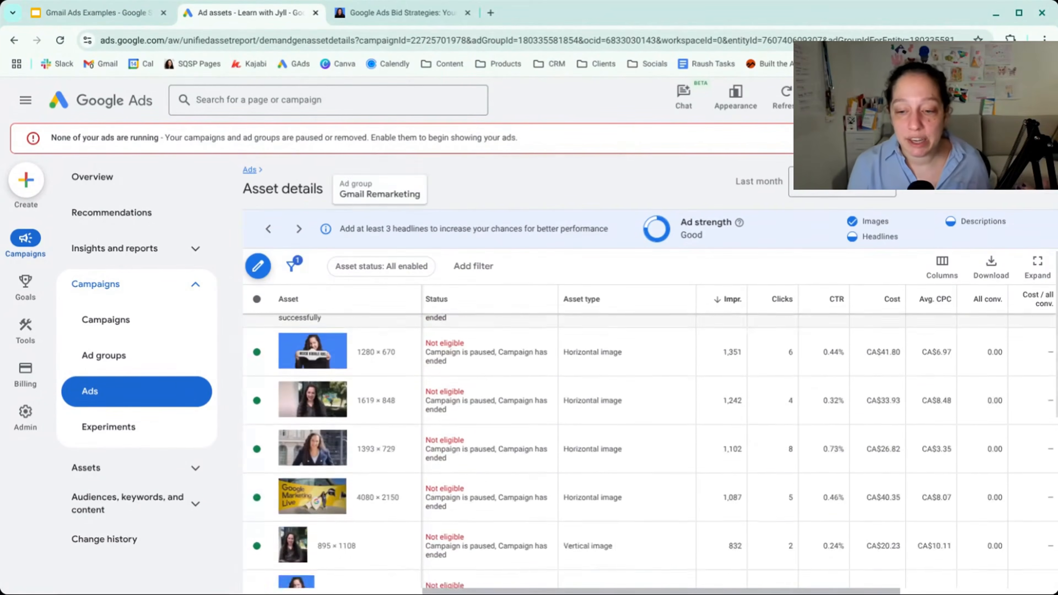
scroll(818, 423, "up", 1)
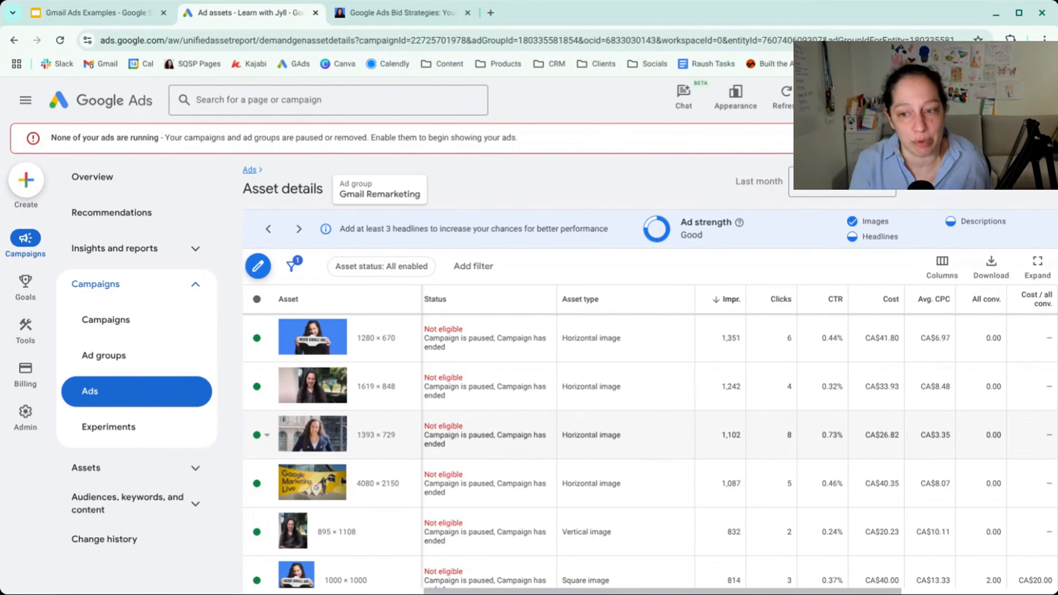
- Examine the engagements, engagement rate, average CPM and view rate columns of the image assets, comparing them with their clicks and cost
scroll(650, 437, "right", 5)
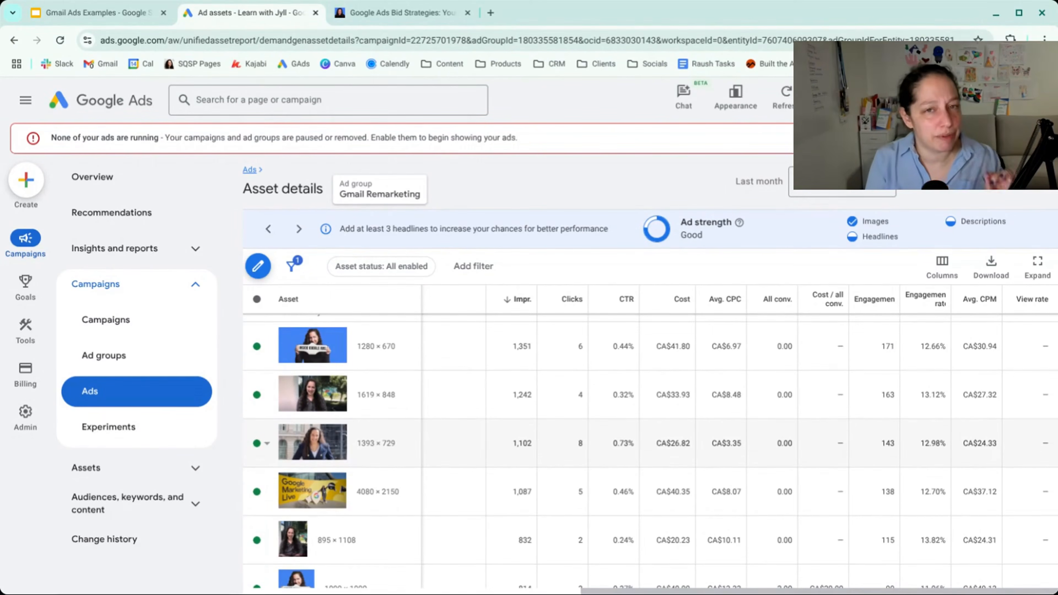
scroll(939, 456, "down", 1)
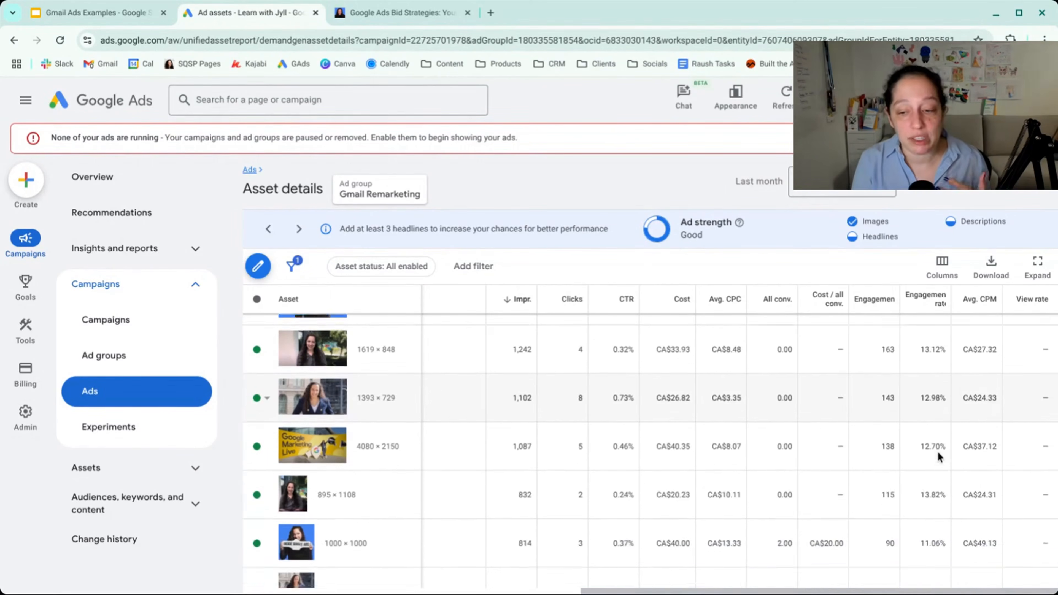
scroll(939, 456, "down", 5)
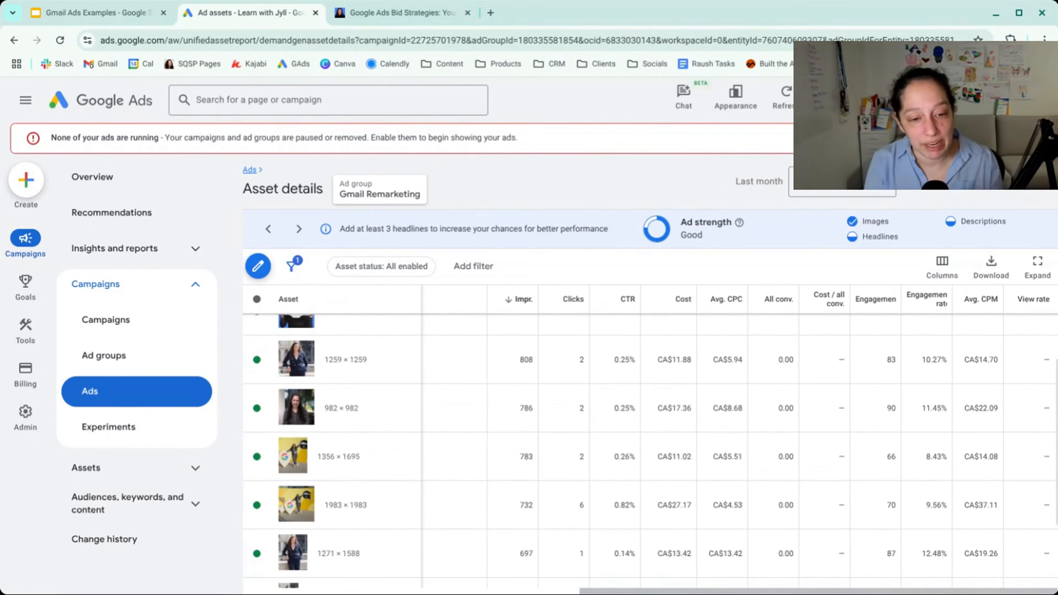
scroll(740, 446, "left", 1)
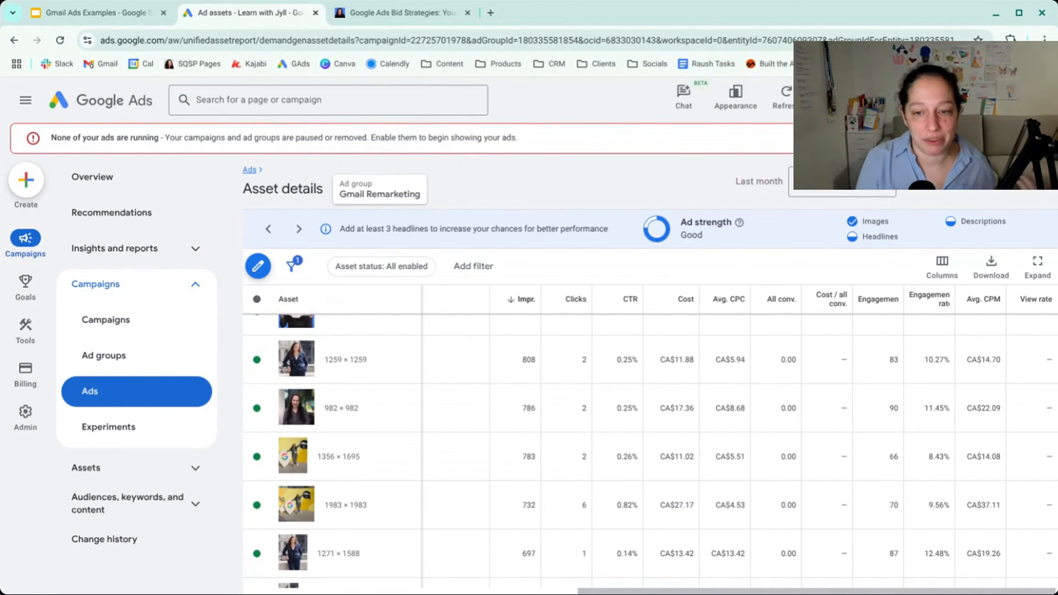
scroll(650, 451, "down", 1)
scroll(650, 451, "down", 1)
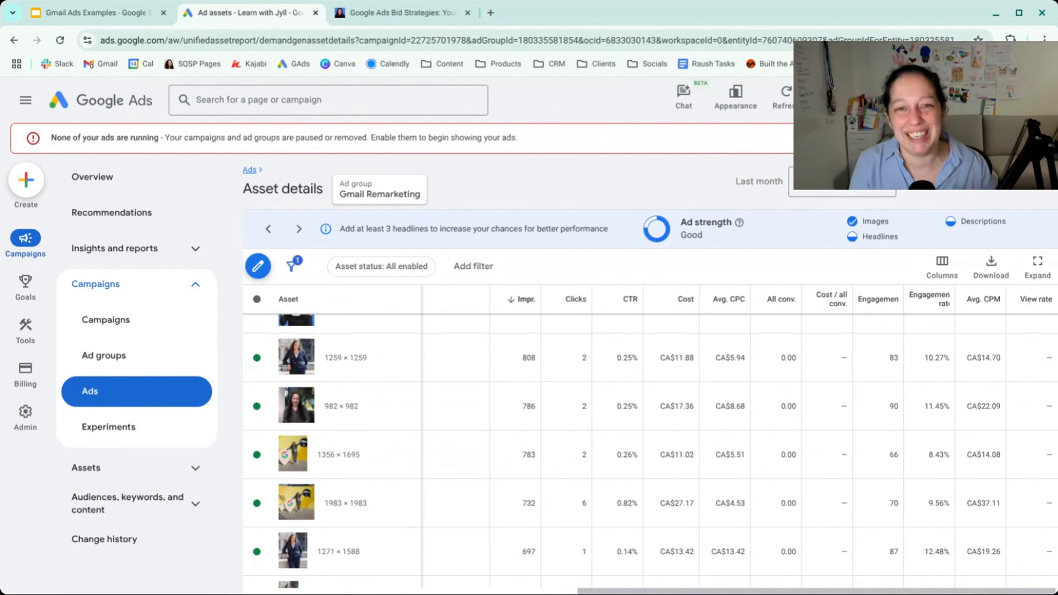
scroll(740, 446, "right", 1)
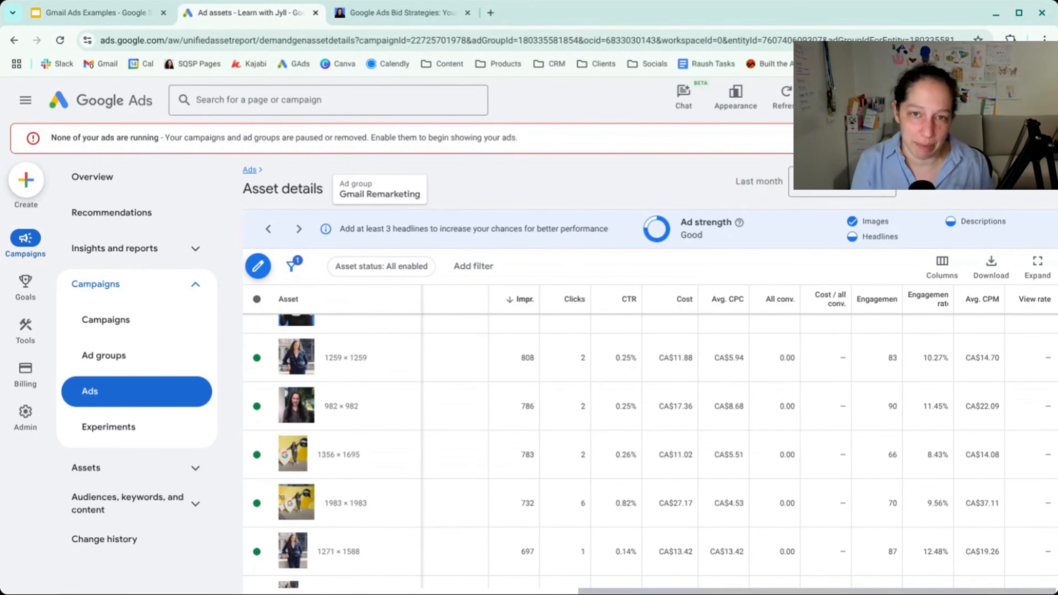
scroll(307, 472, "up", 5)
- Go to the Gmail Remarketing ad group's Audiences page and show the table of its audience segments
left_click(183, 513)
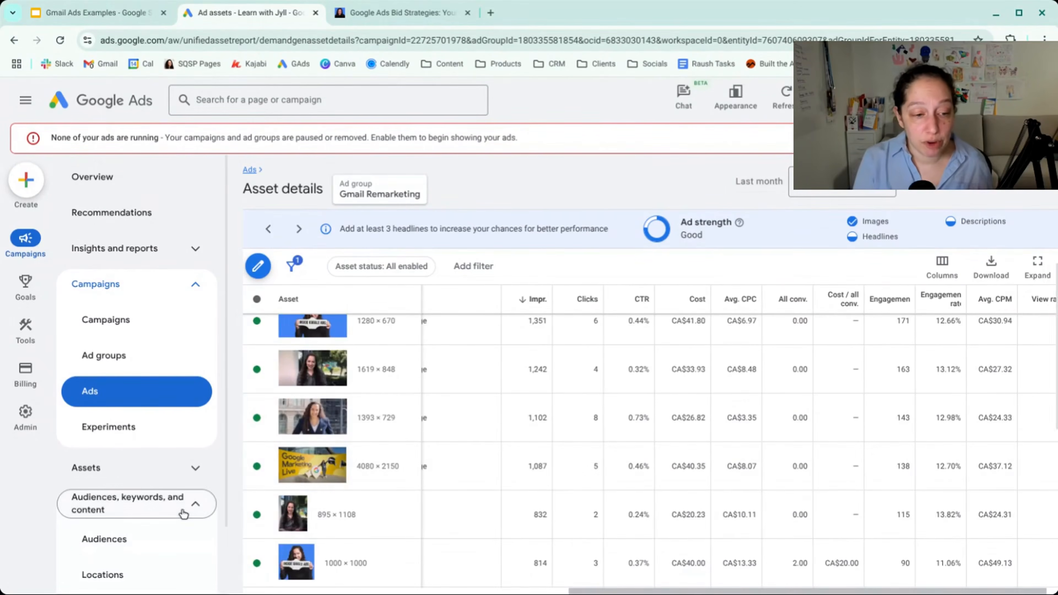
scroll(133, 518, "down", 2)
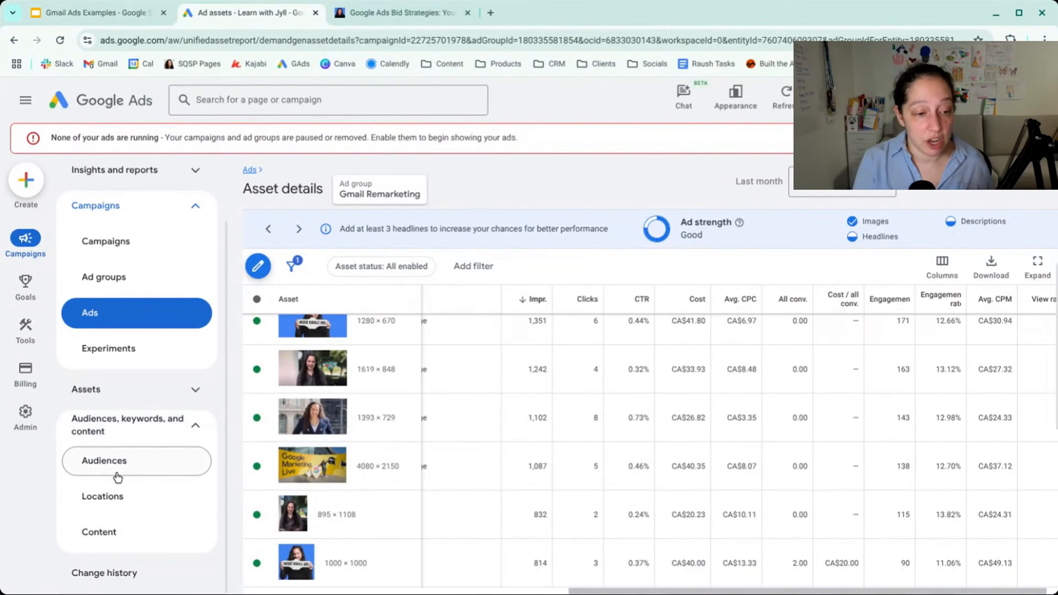
left_click(117, 477)
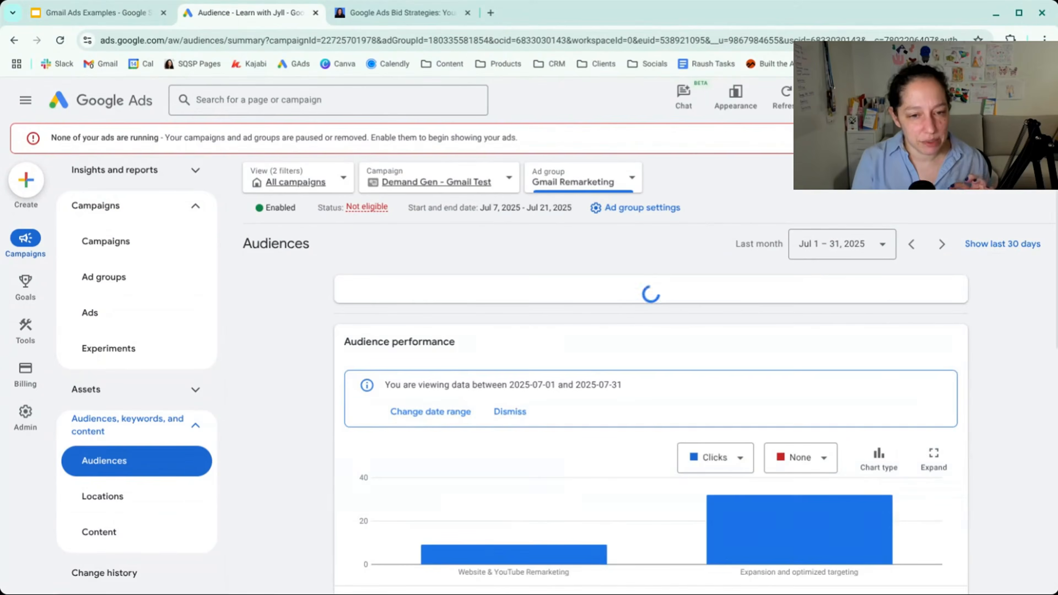
scroll(596, 396, "down", 5)
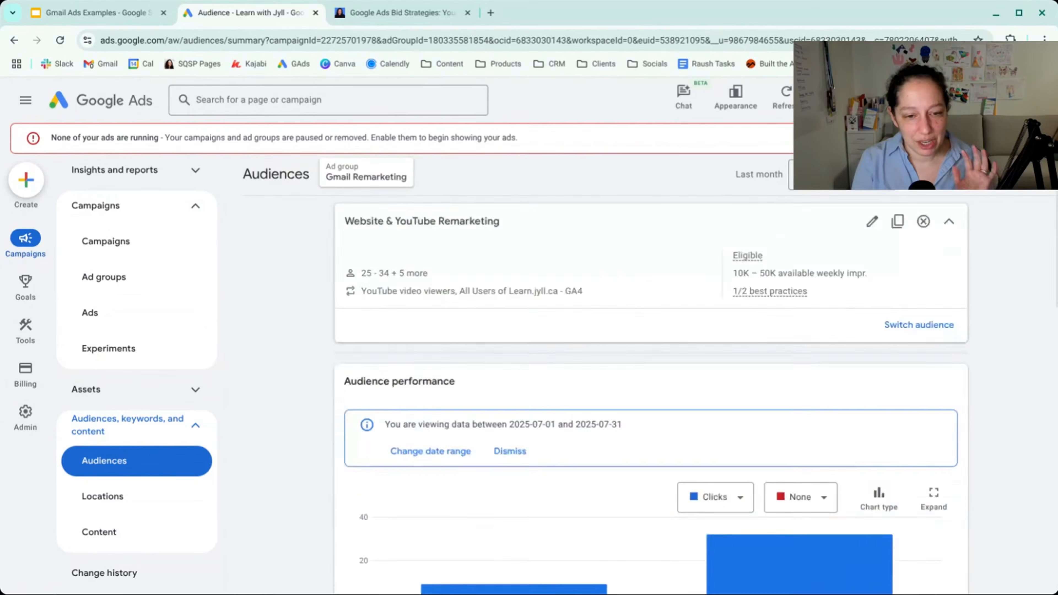
scroll(596, 396, "down", 8)
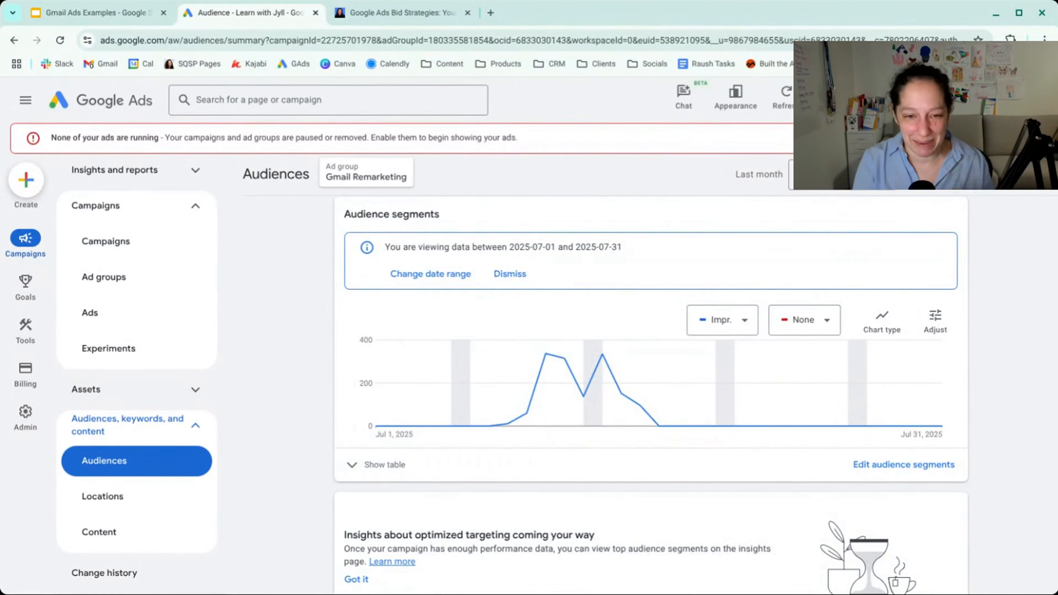
left_click(385, 467)
scroll(386, 474, "down", 5)
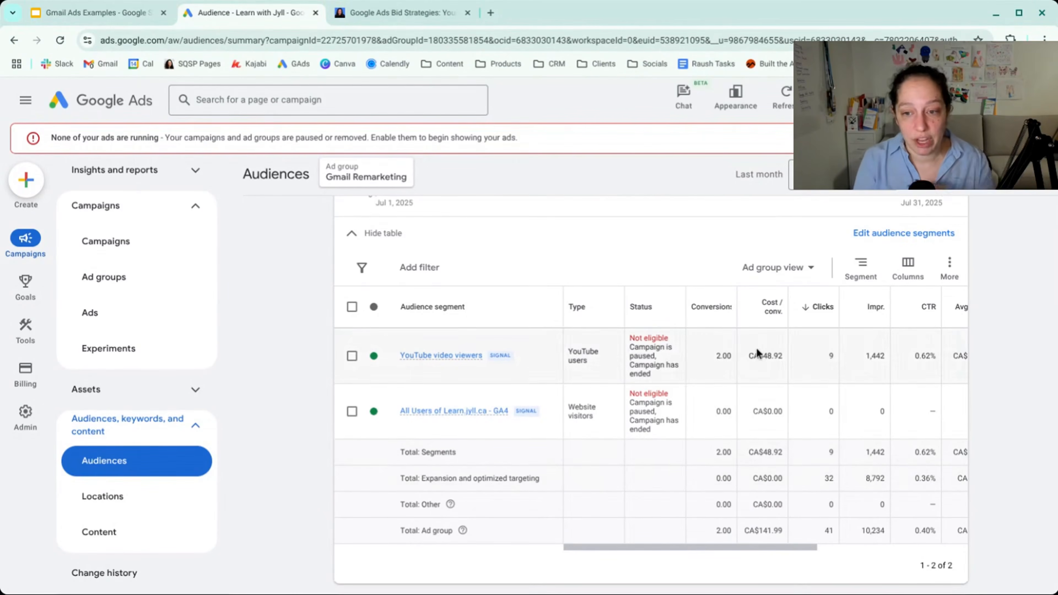
- Compare the impressions, CTR, cost and average CPM of the targeted audience segments with expansion and optimized targeting and the ad group total
scroll(757, 347, "right", 10)
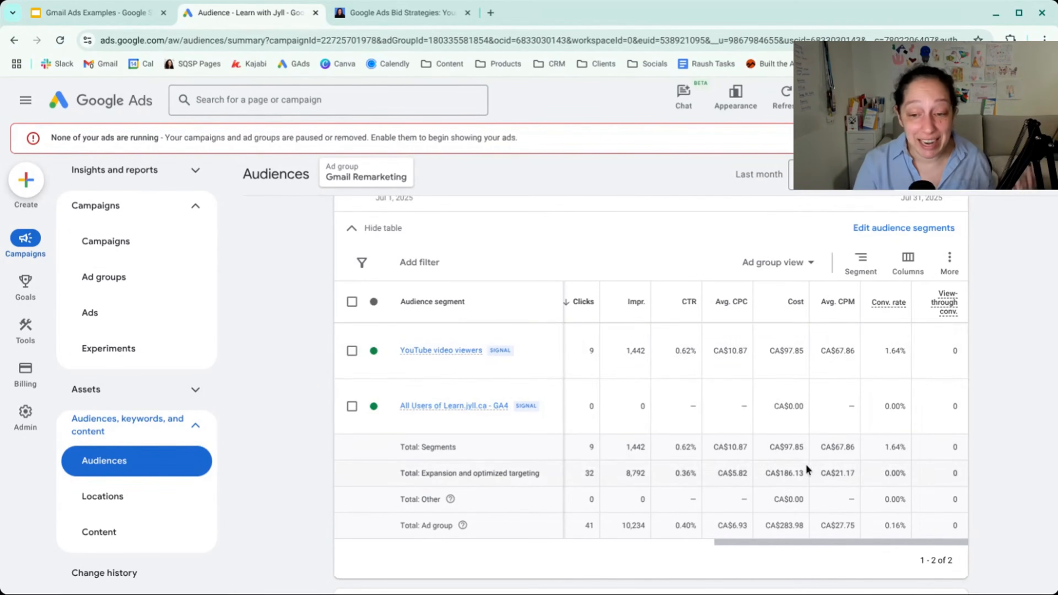
scroll(783, 475, "left", 3)
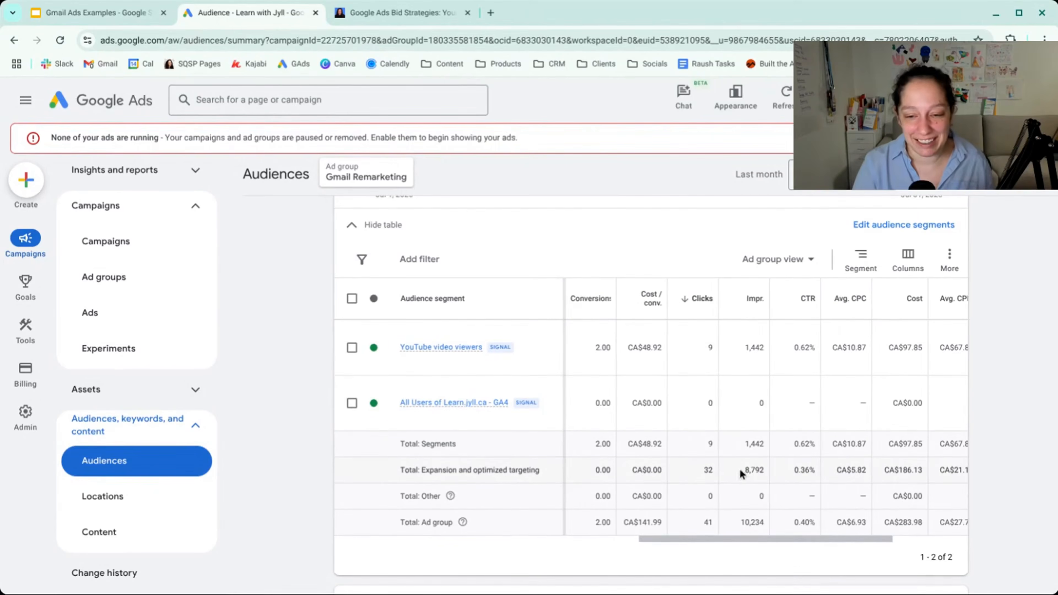
double_click(756, 470)
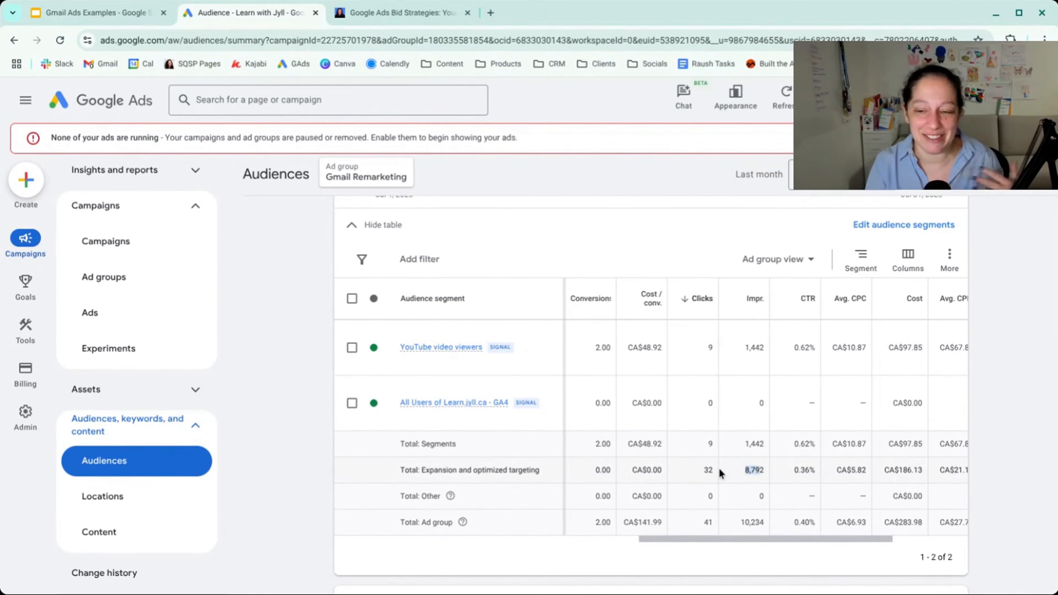
scroll(721, 471, "right", 3)
left_click_drag(767, 469, 811, 470)
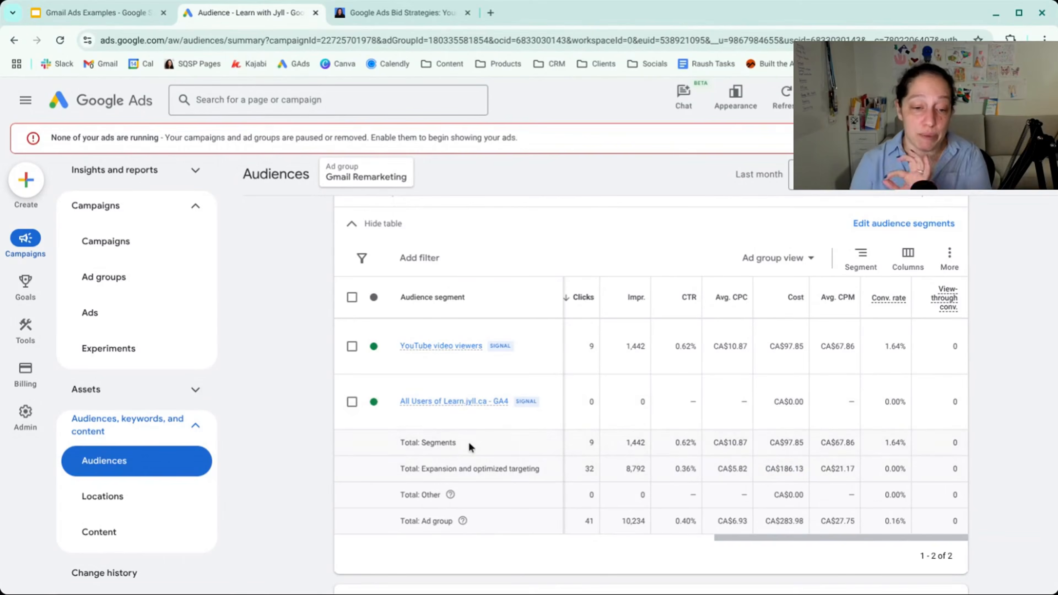
left_click_drag(456, 443, 400, 442)
left_click(399, 444)
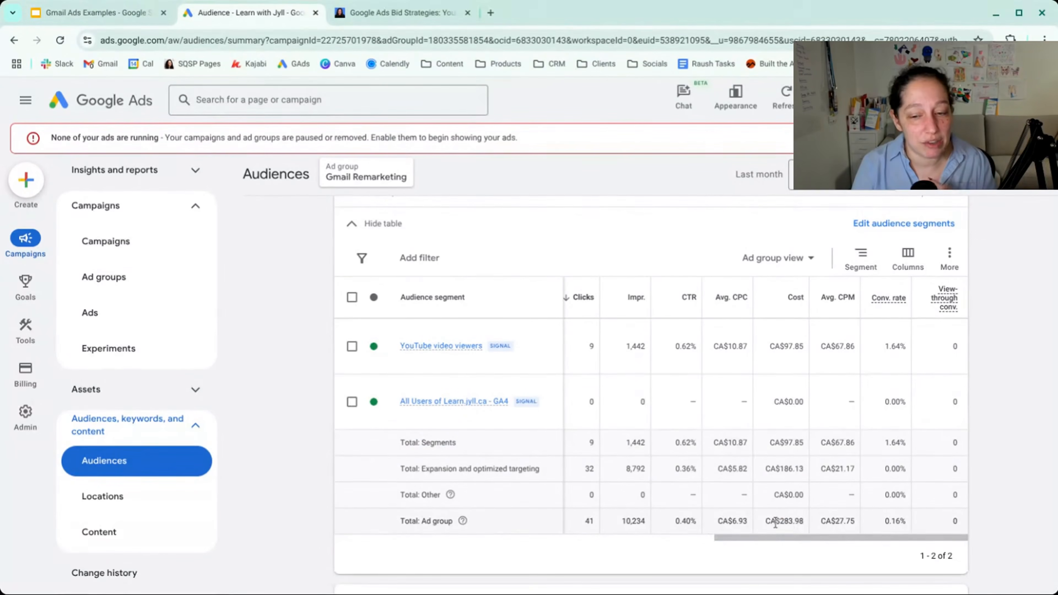
left_click_drag(776, 522, 804, 521)
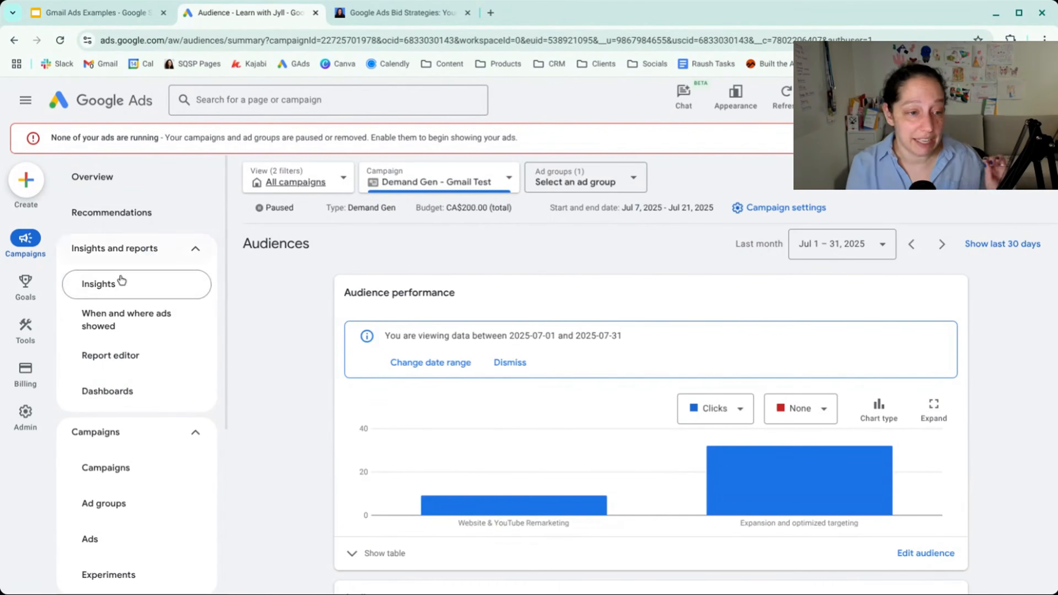
- Open the Insights page of the Demand Gen - Gmail Test campaign and set its date range to the last 28 days
left_click(117, 285)
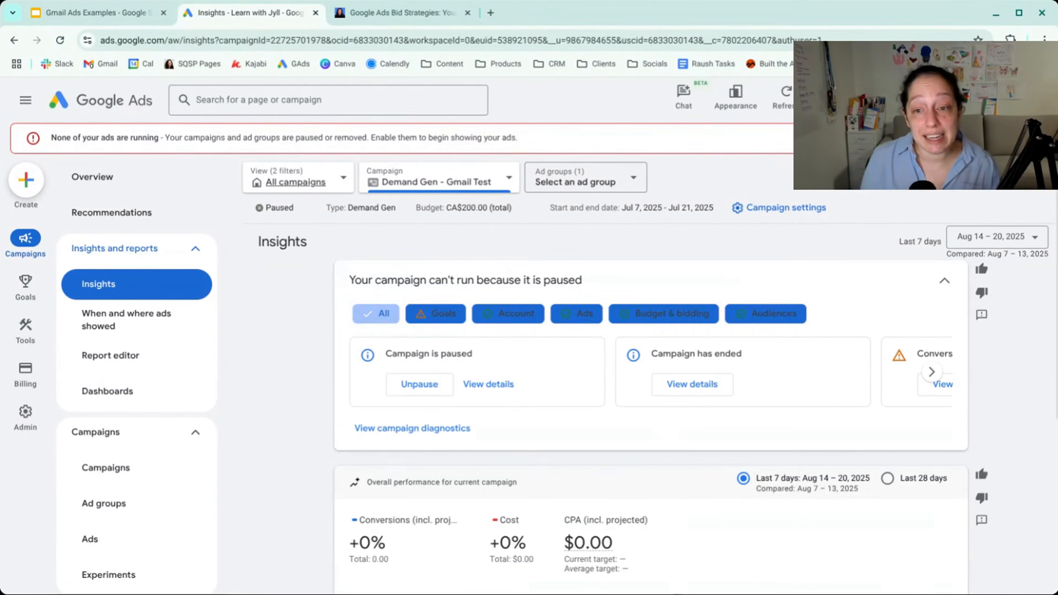
left_click(1031, 246)
left_click(1018, 282)
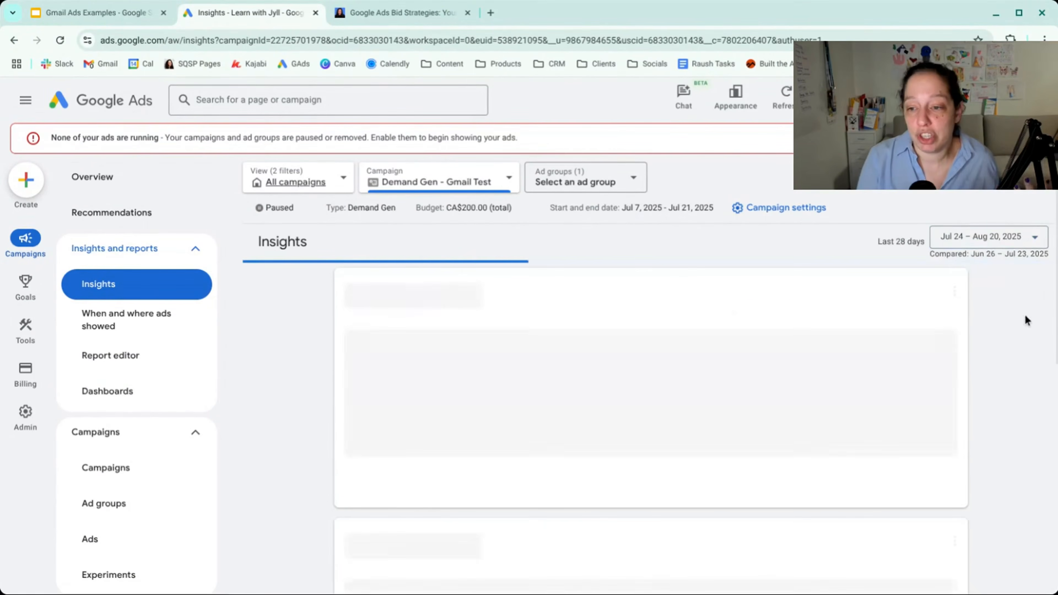
- Examine the overall performance chart of conversions and cost and the cost changes with their explanations on the campaign's Insights page
scroll(1026, 326, "down", 10)
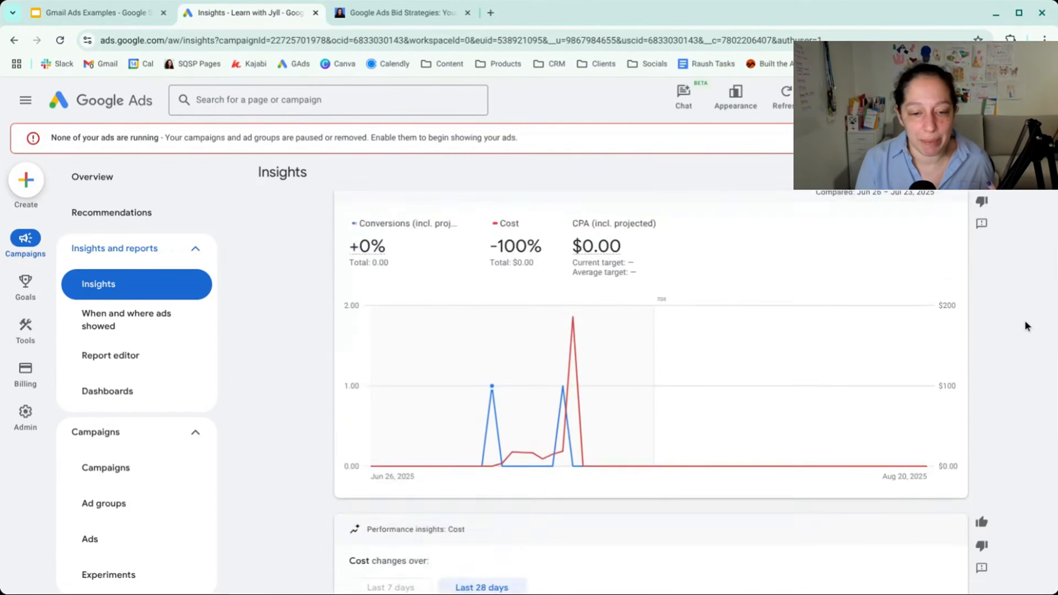
scroll(1025, 320, "down", 3)
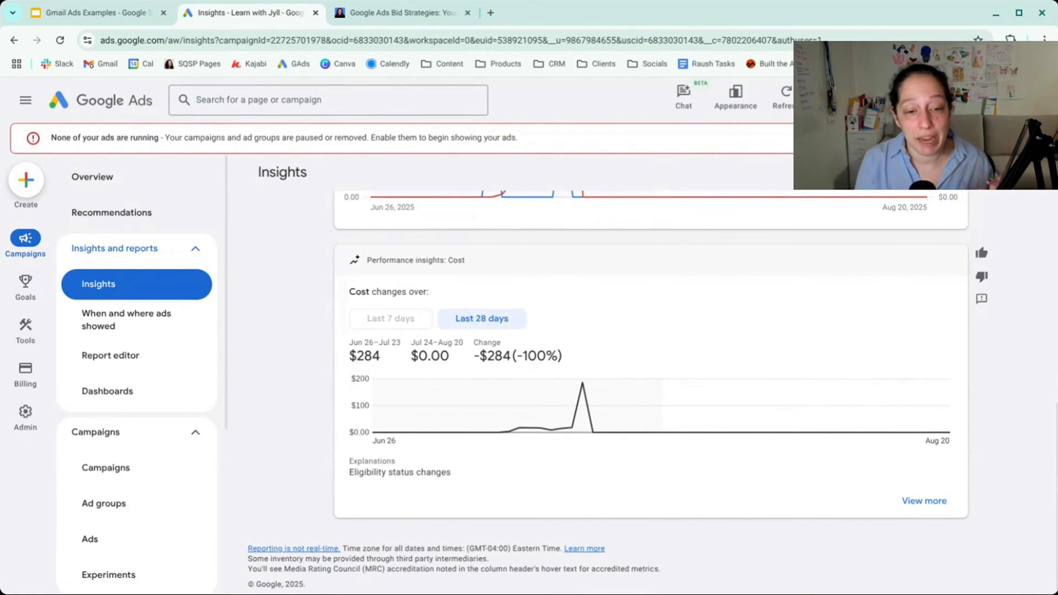
scroll(649, 375, "up", 9)
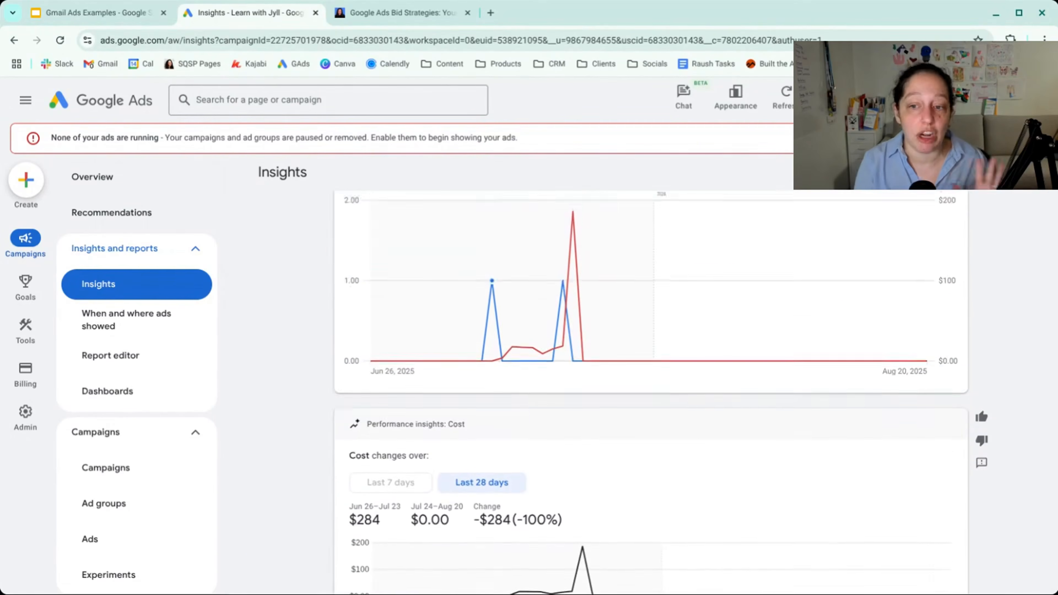
scroll(661, 391, "up", 1)
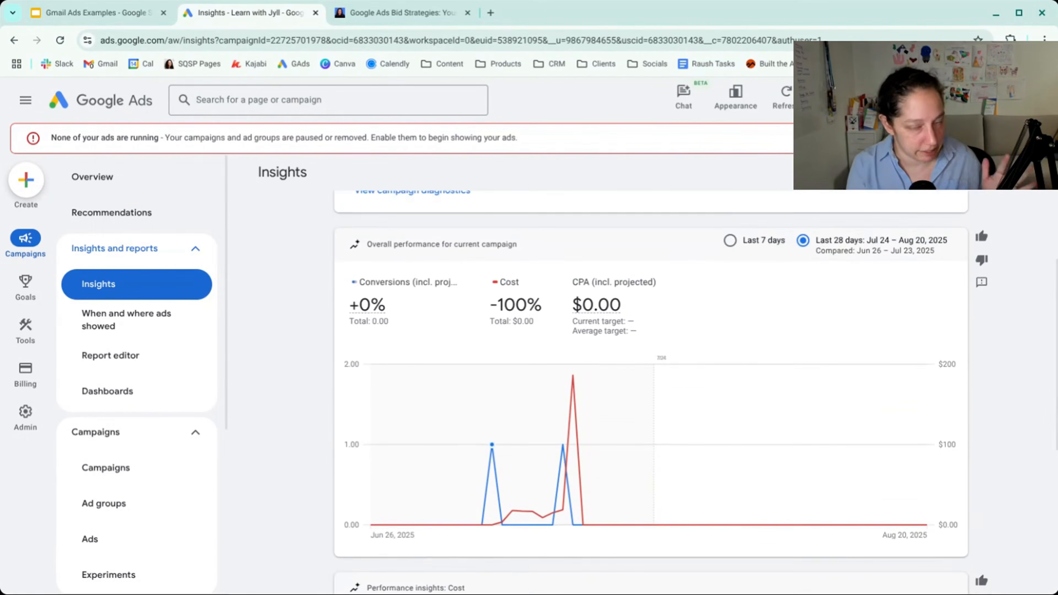
scroll(650, 375, "down", 1)
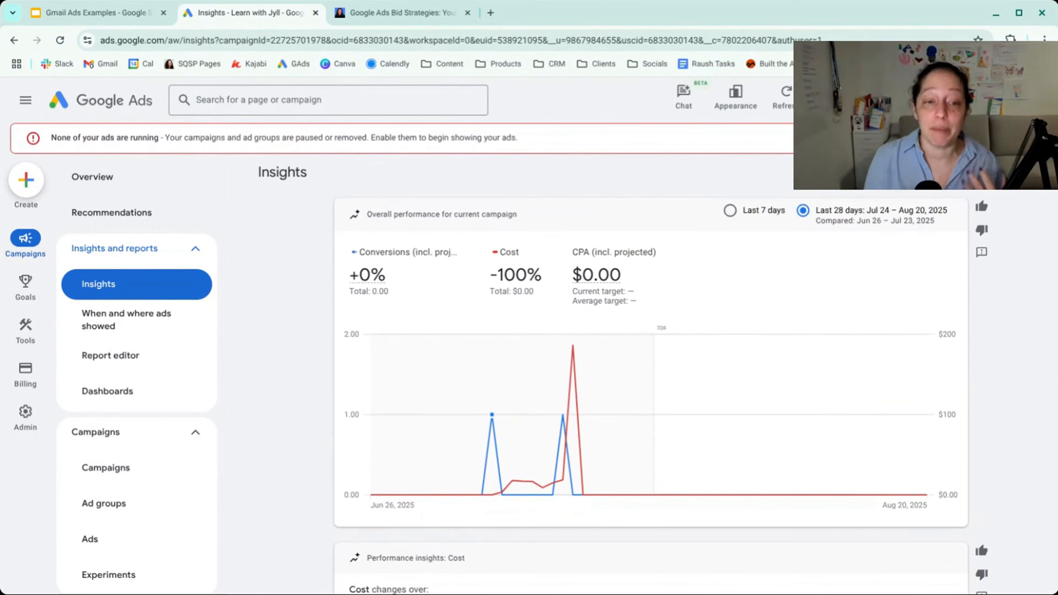
scroll(650, 375, "down", 7)
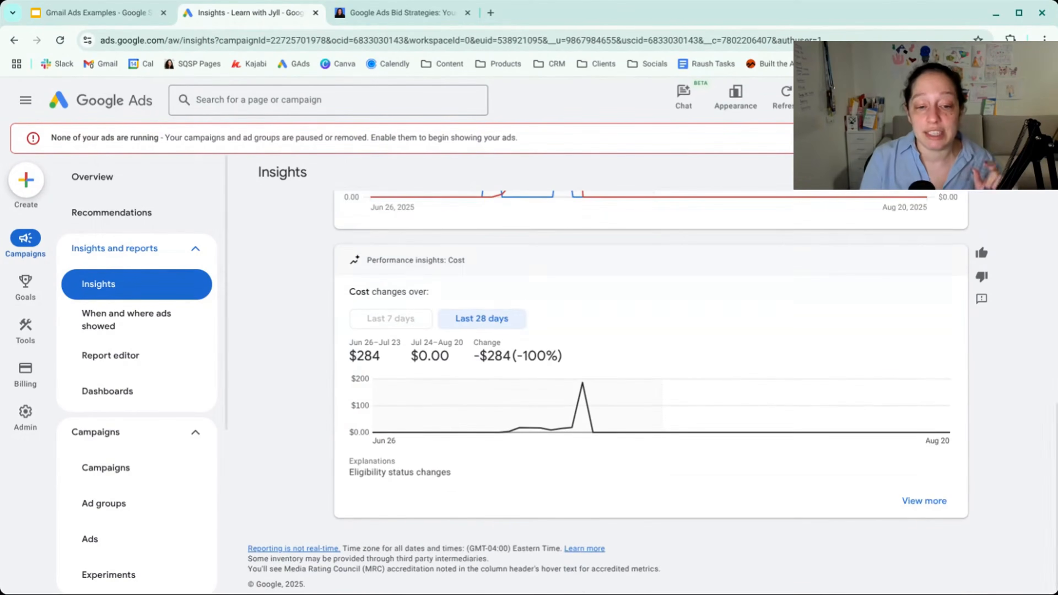